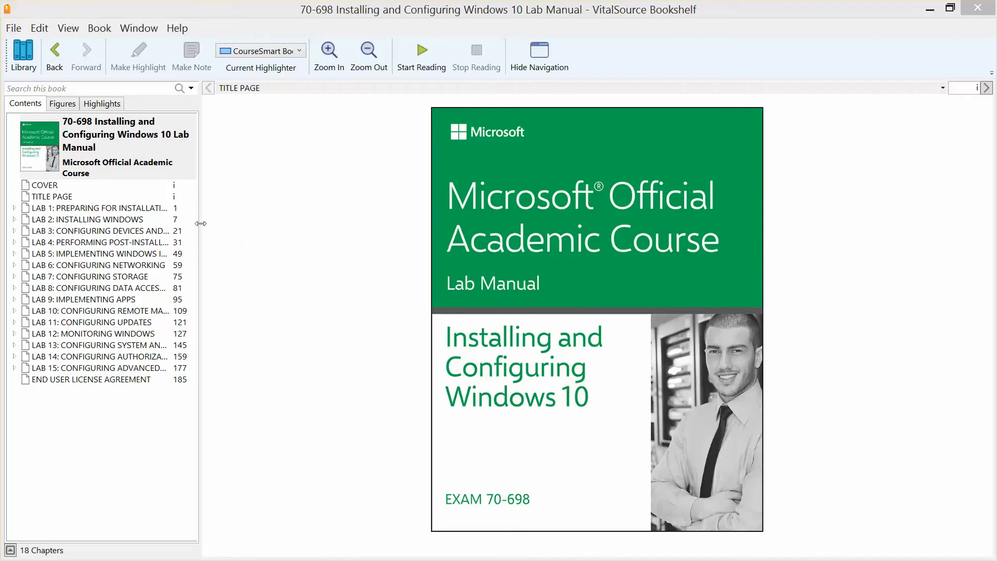
Step: Open LAB 1: PREPARING FOR INSTALLATION REQUIREMENTS from the Bookshelf Contents pane
left_click(115, 208)
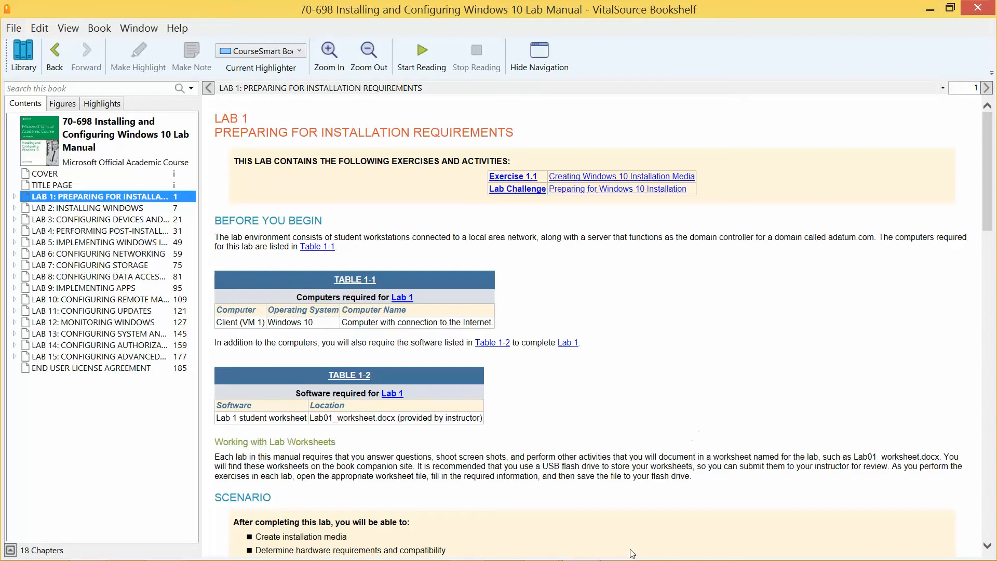
mouse_move(427, 557)
Step: Minimize Bookshelf, then Word, to reveal the 70-698 folder with the ISOs and lab guide
left_click(930, 8)
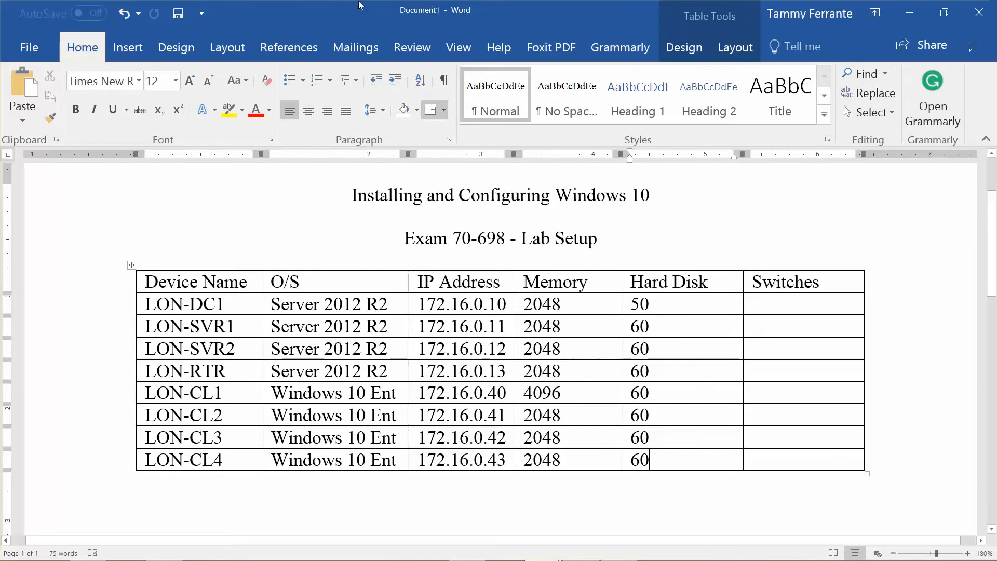
left_click(906, 16)
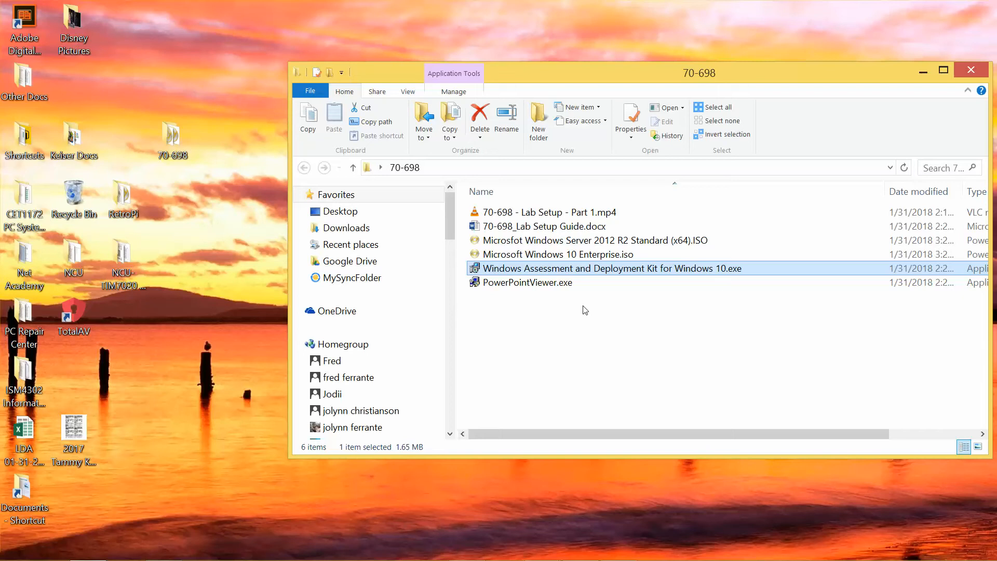
Step: Create a PowerPoint file named 'Test PowerPoint Presentation' in the 70-698 folder, then close the folder
right_click(524, 308)
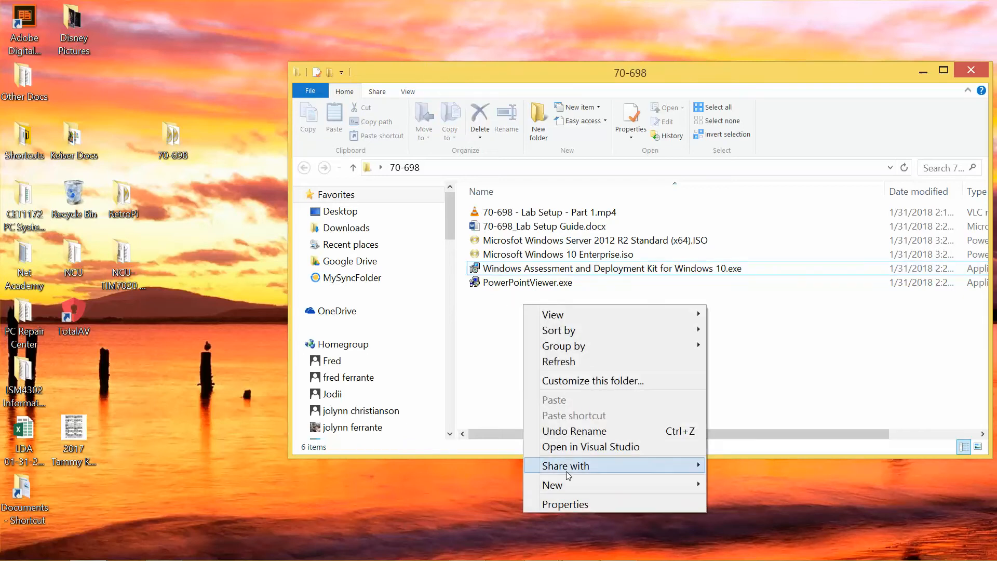
mouse_move(580, 488)
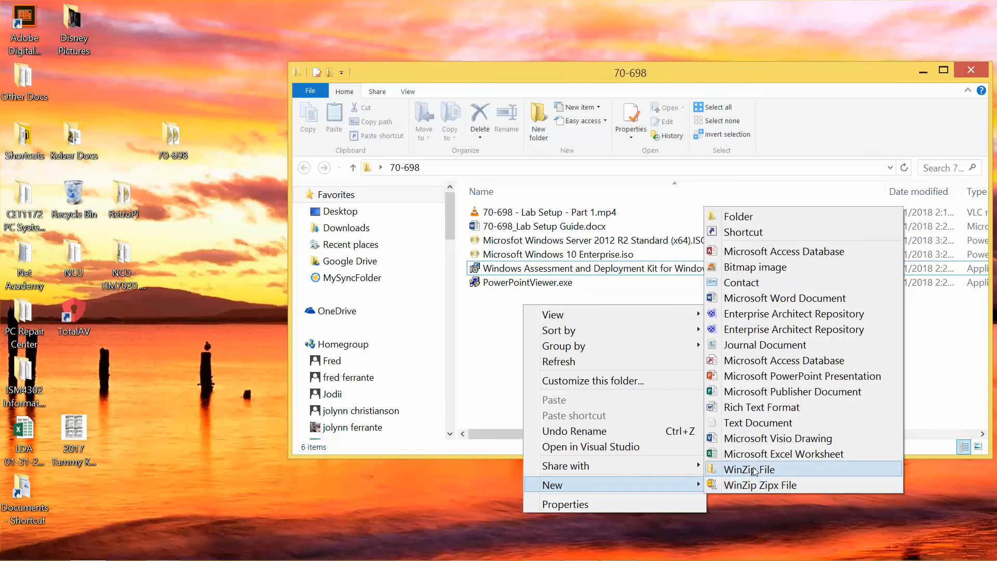
left_click(787, 377)
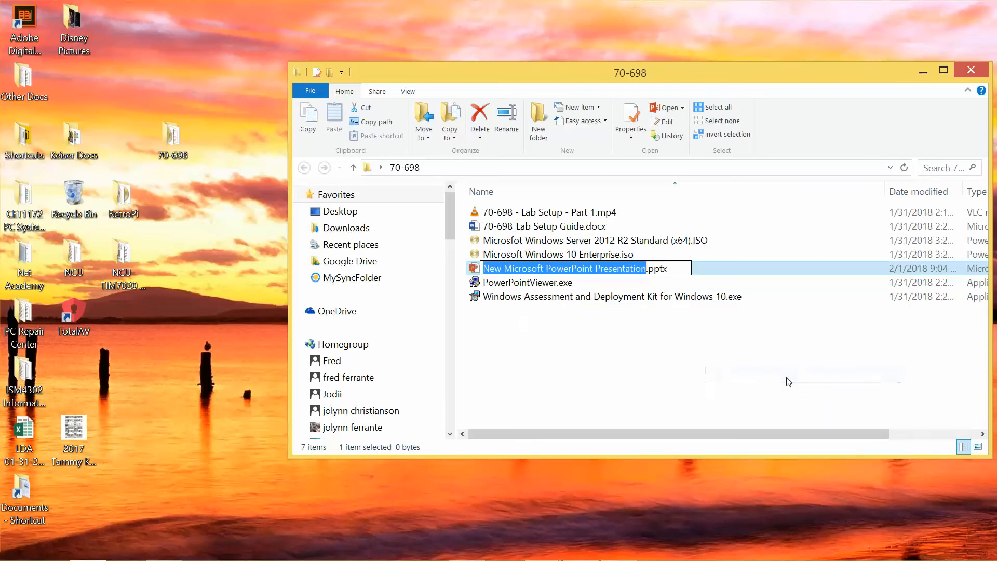
type("Test Power P")
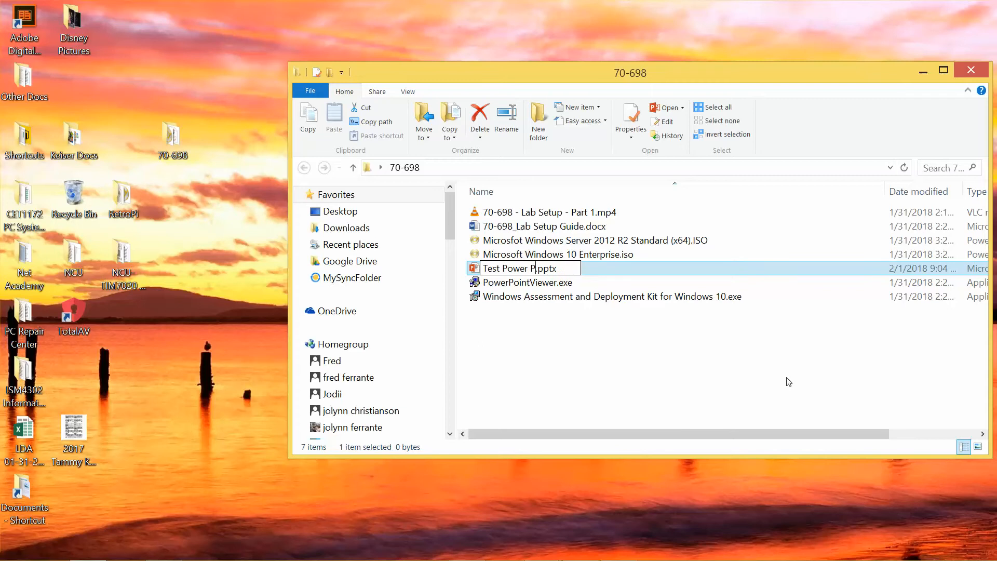
key("BackSpace")
key("BackSpace")
type("Point ")
type("Presentat")
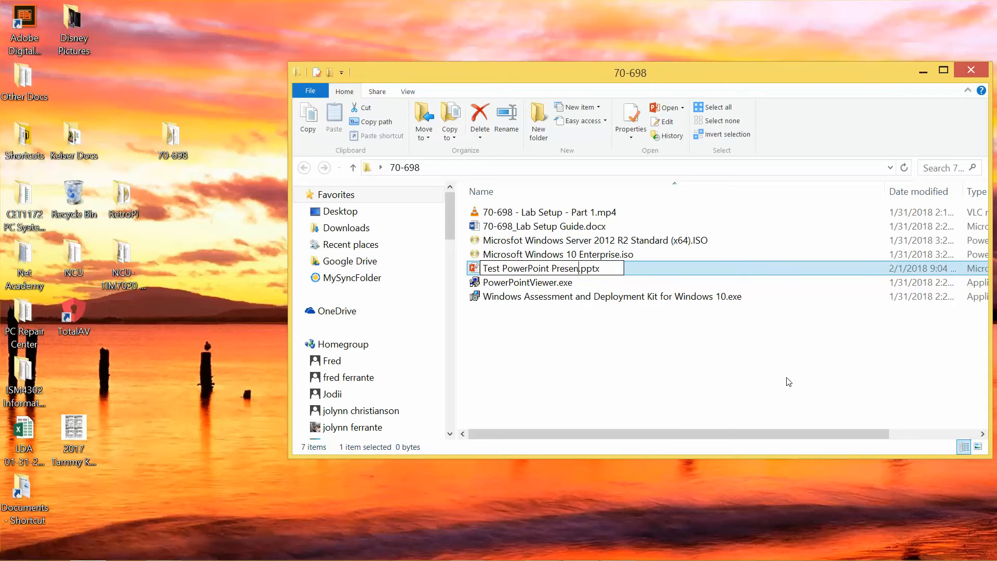
type("ion")
key("Return")
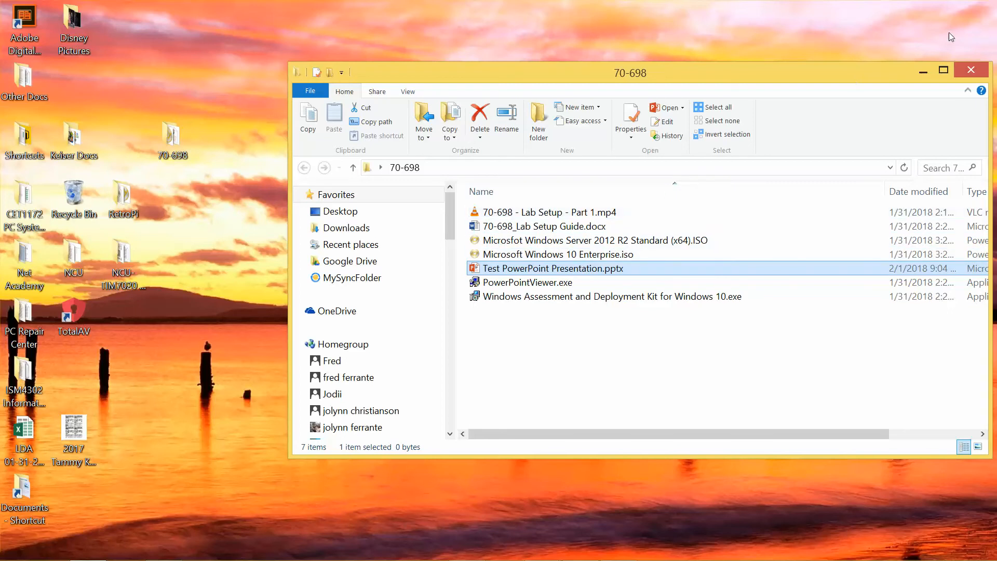
left_click(967, 73)
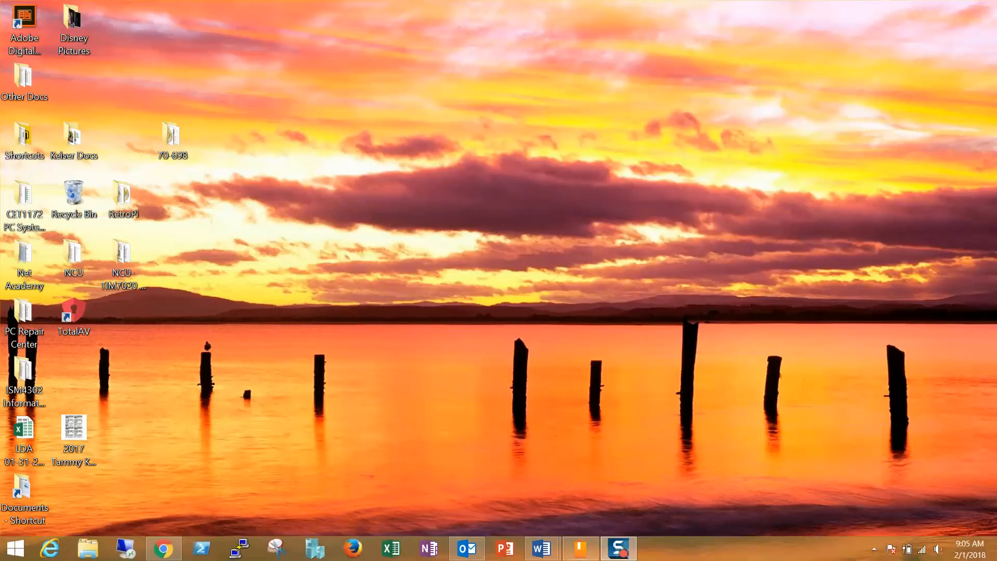
Step: Confirm in Hyper-V Settings that virtual hard disks default to C:\VM_70-698\
left_click(322, 550)
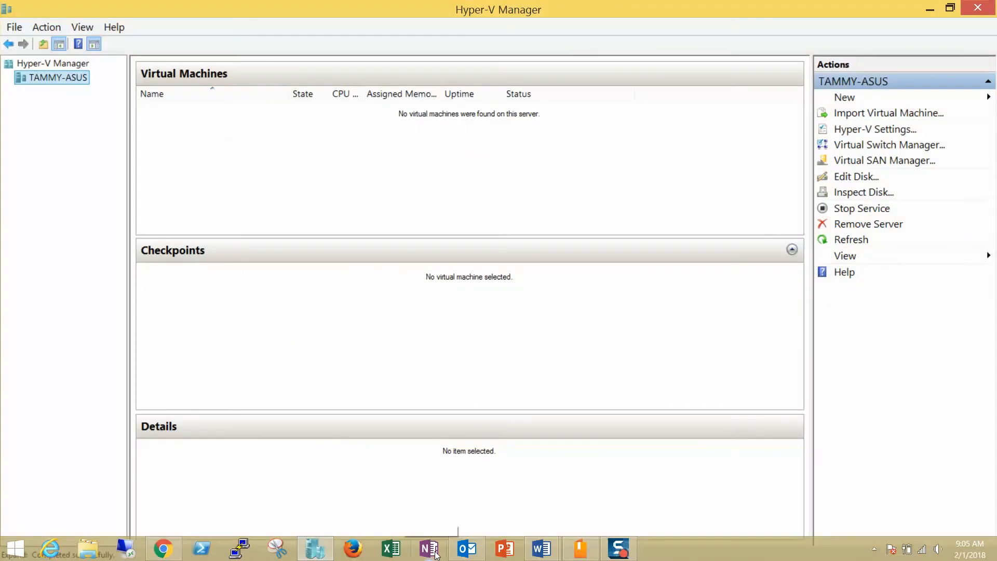
left_click(859, 134)
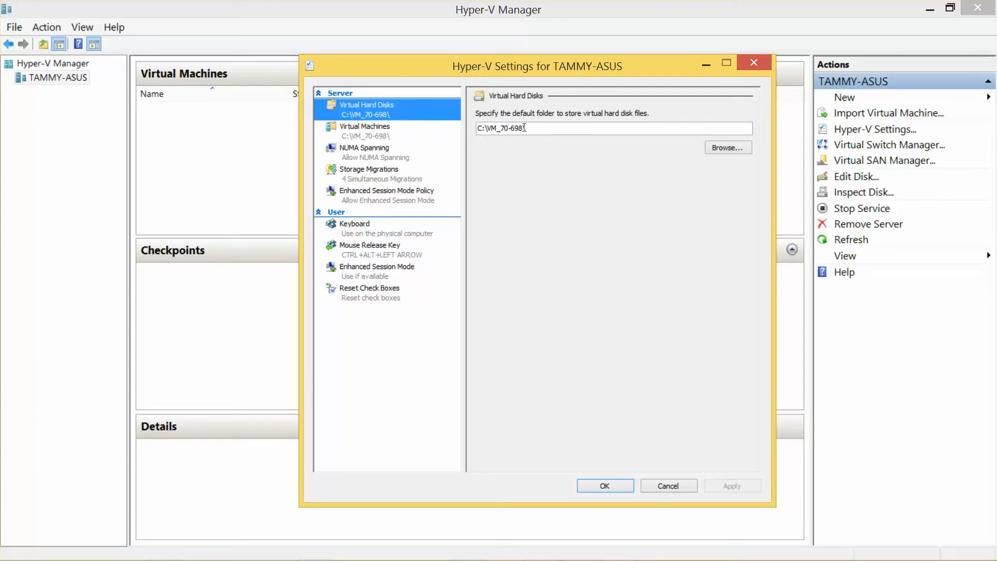
left_click_drag(525, 128, 476, 128)
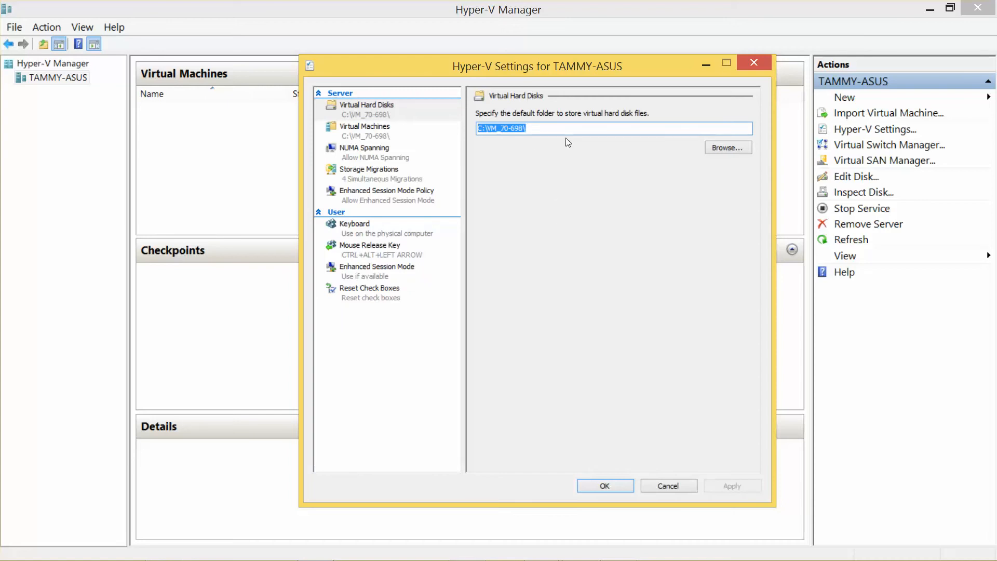
left_click(604, 485)
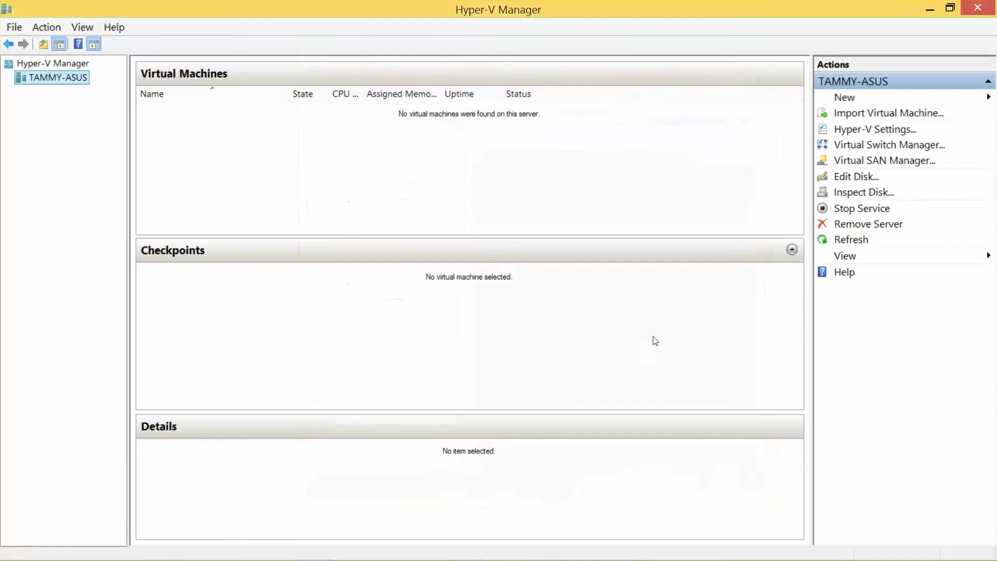
Step: Rename the Private Network 2 virtual switch to Private Network 1
left_click(897, 147)
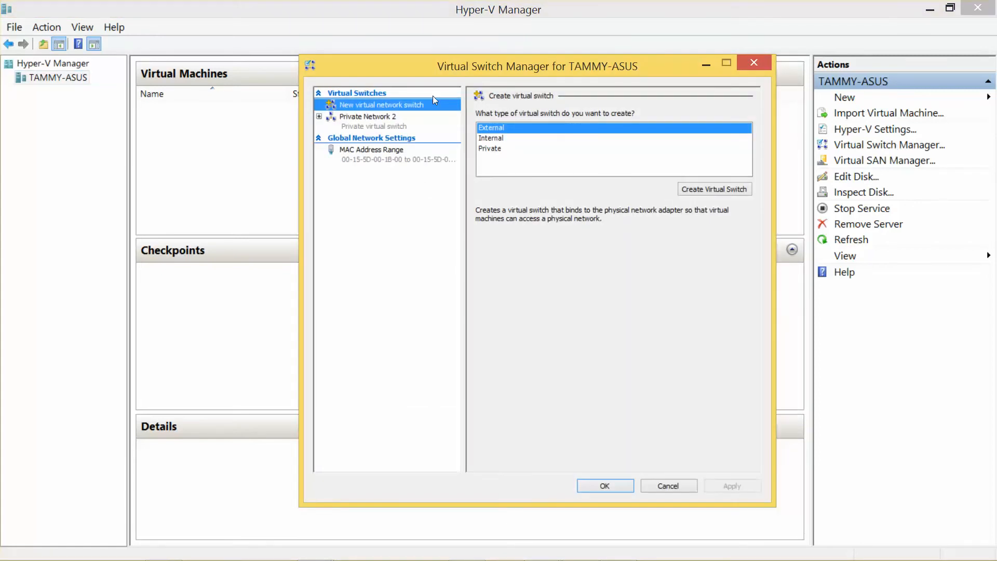
left_click(393, 124)
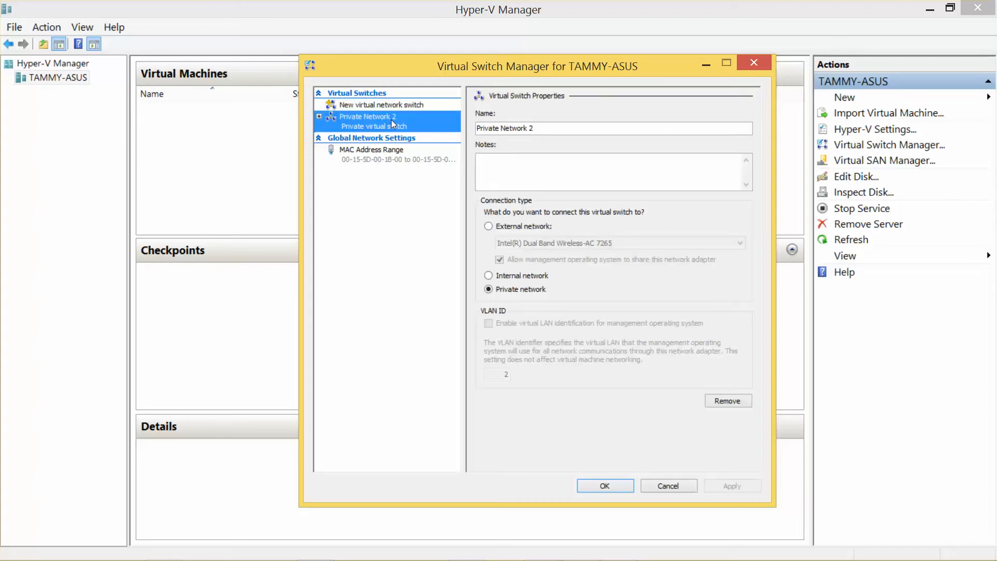
left_click(558, 129)
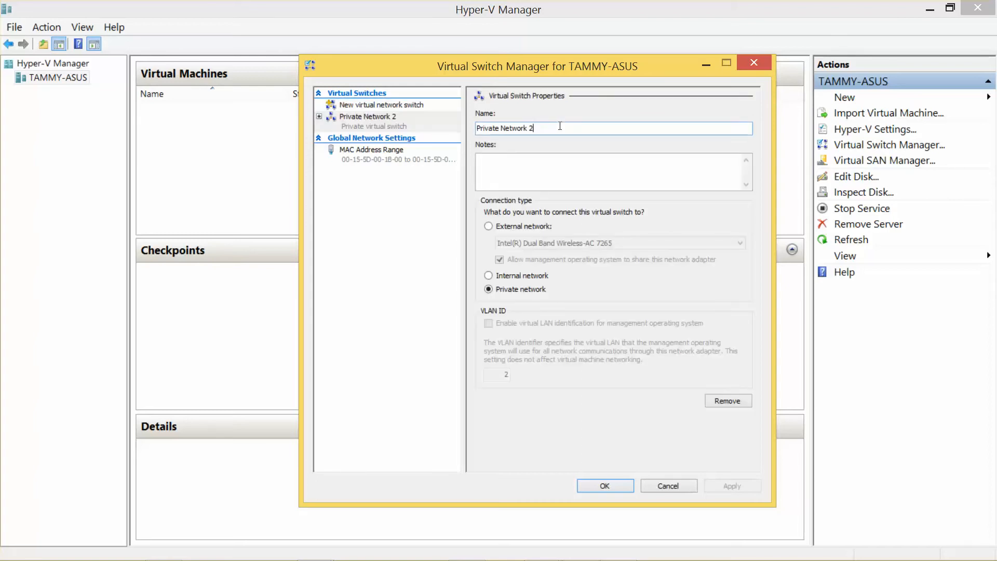
key("BackSpace")
type("1")
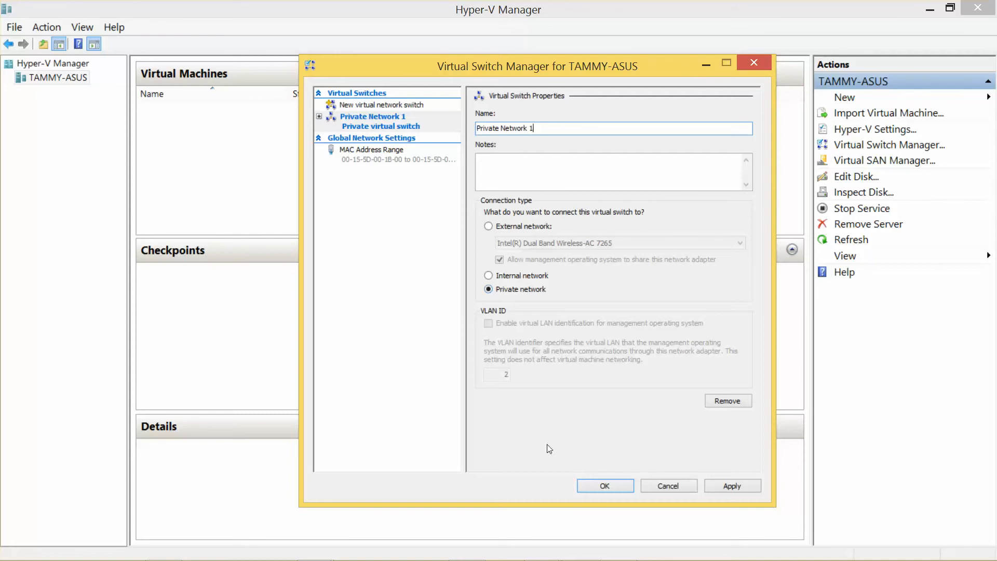
left_click(600, 485)
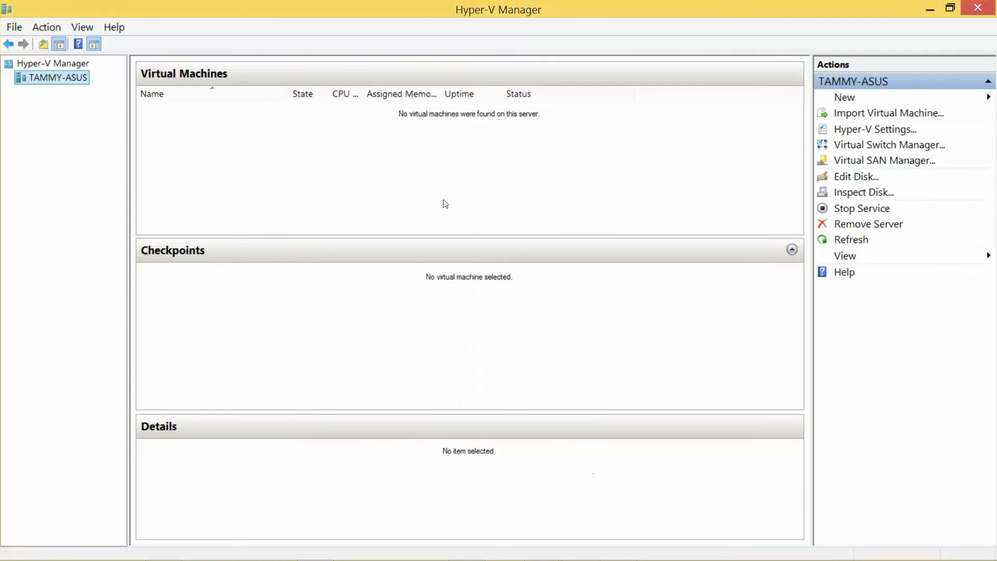
Step: Create a new private virtual switch named Private Network 2 and verify both switches
left_click(899, 151)
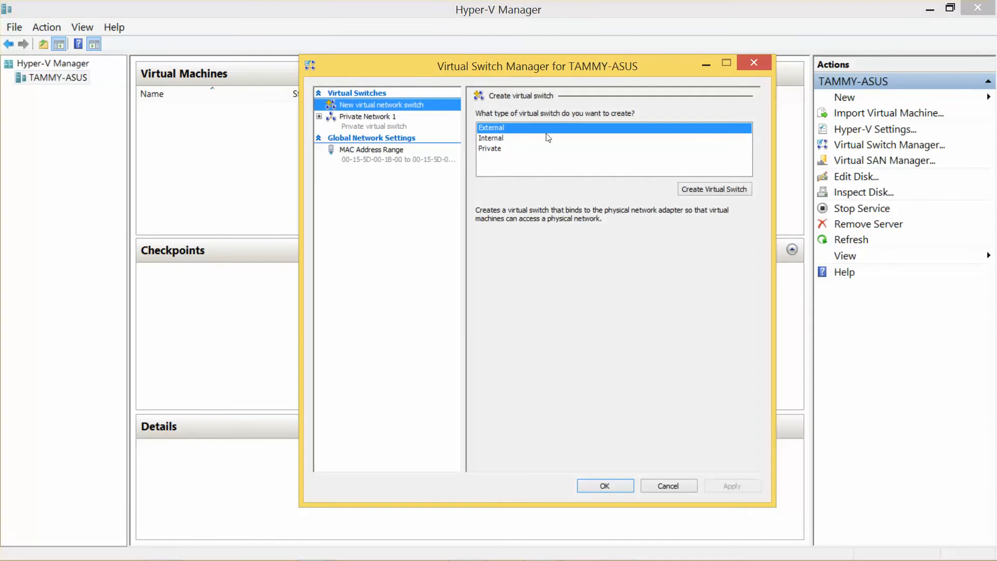
left_click(497, 149)
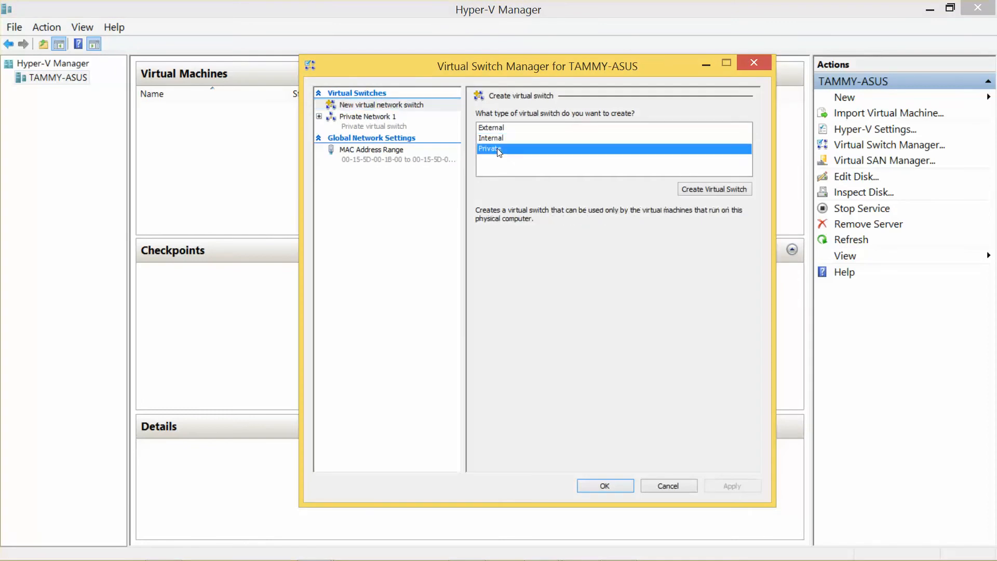
left_click(708, 191)
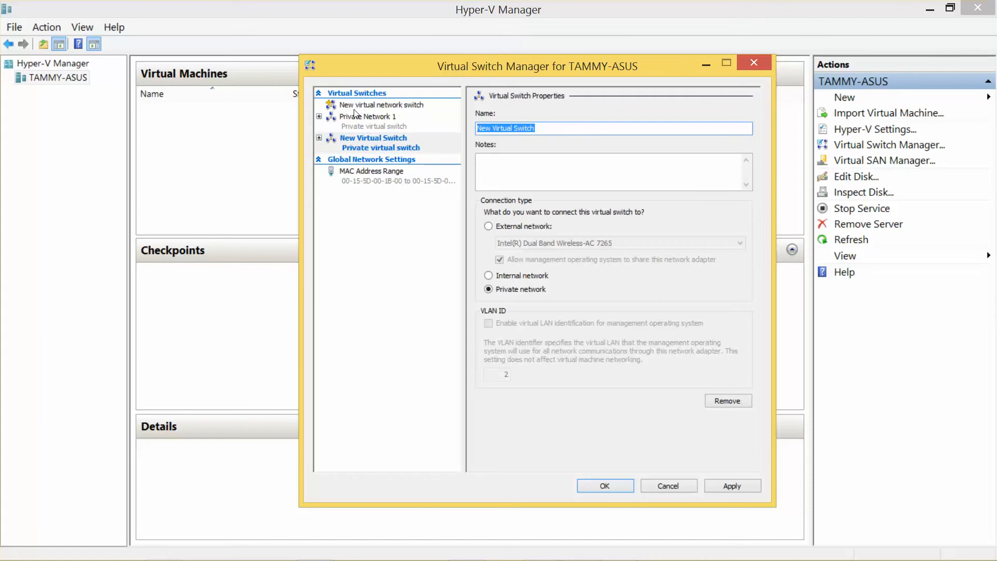
type("Pri")
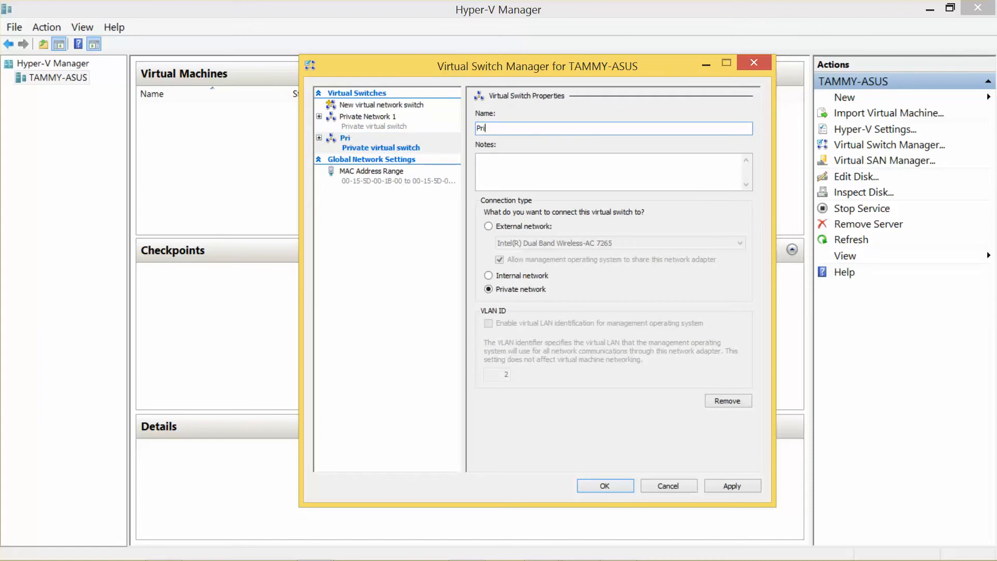
type("vate Network 2")
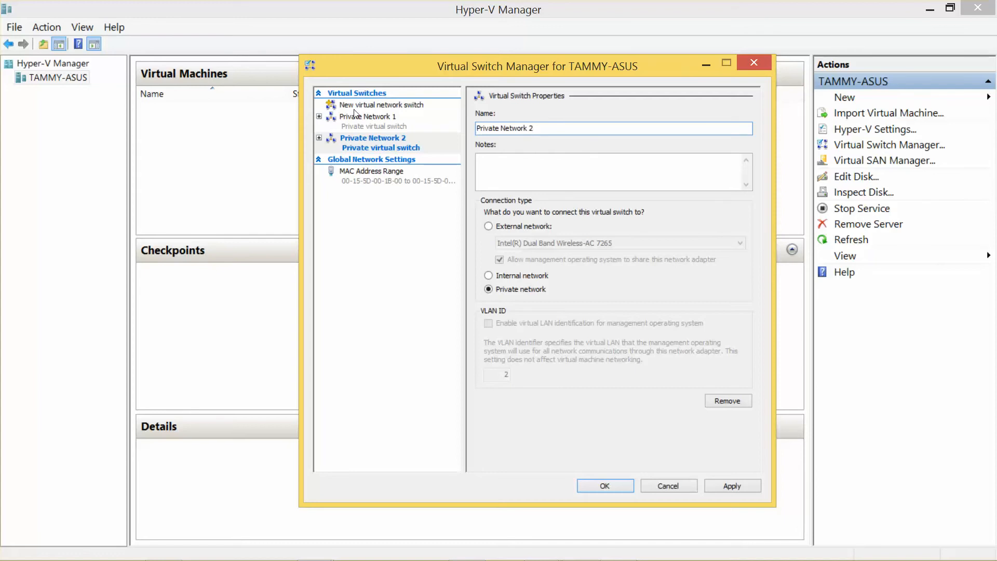
left_click(605, 485)
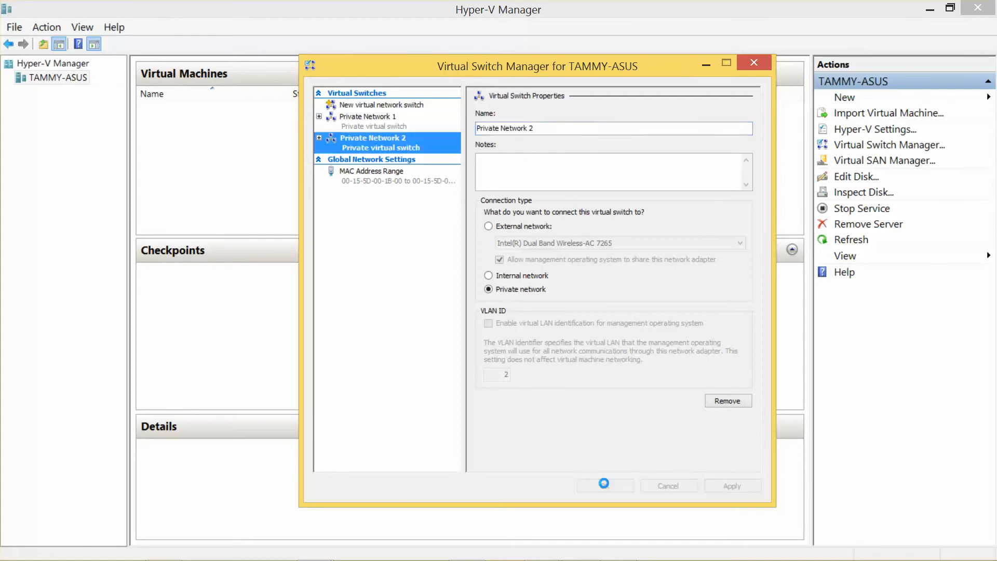
left_click(889, 144)
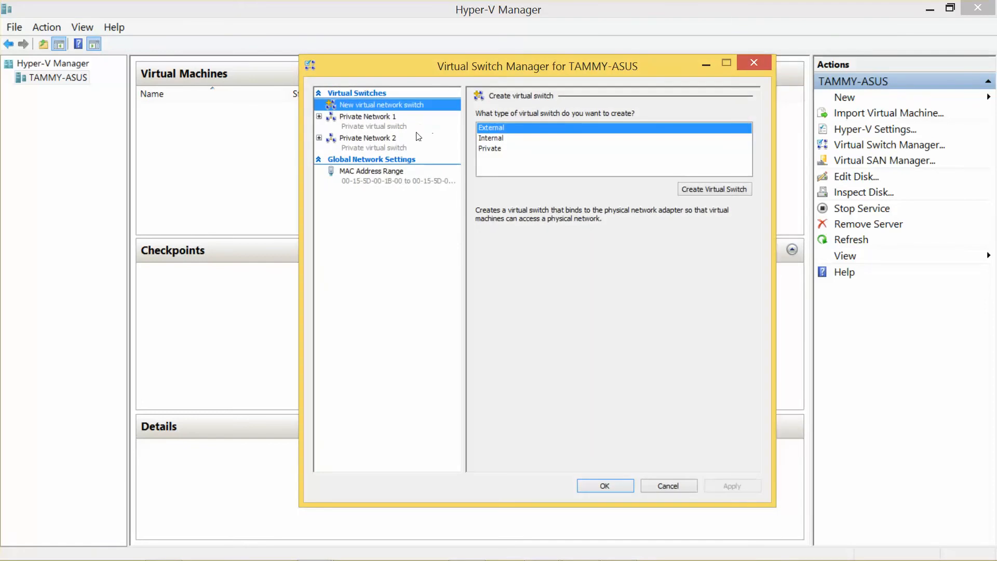
left_click(605, 483)
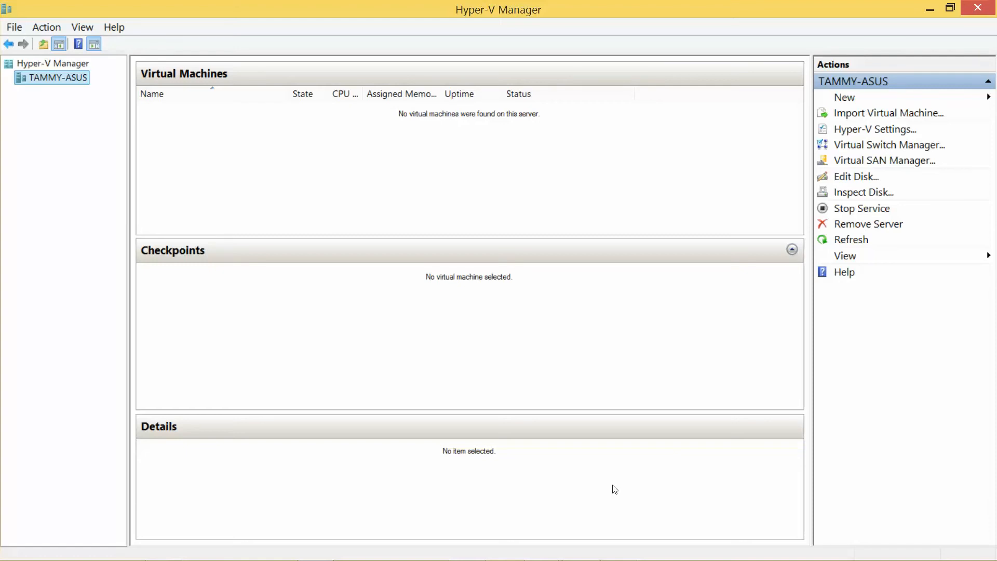
Step: Check LON-DC1's 2048 MB memory in the Word lab table, then minimize Word
mouse_move(615, 556)
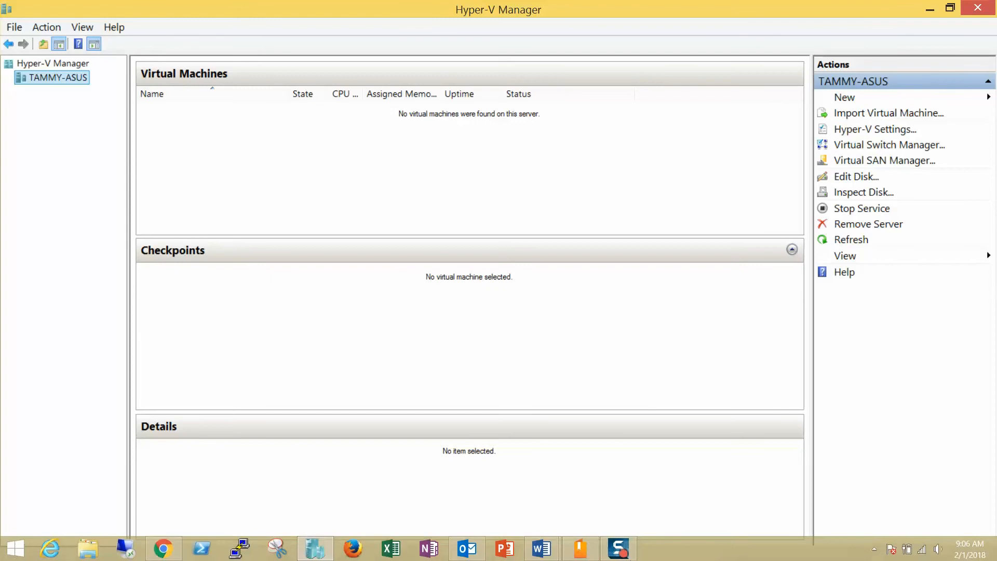
mouse_move(539, 554)
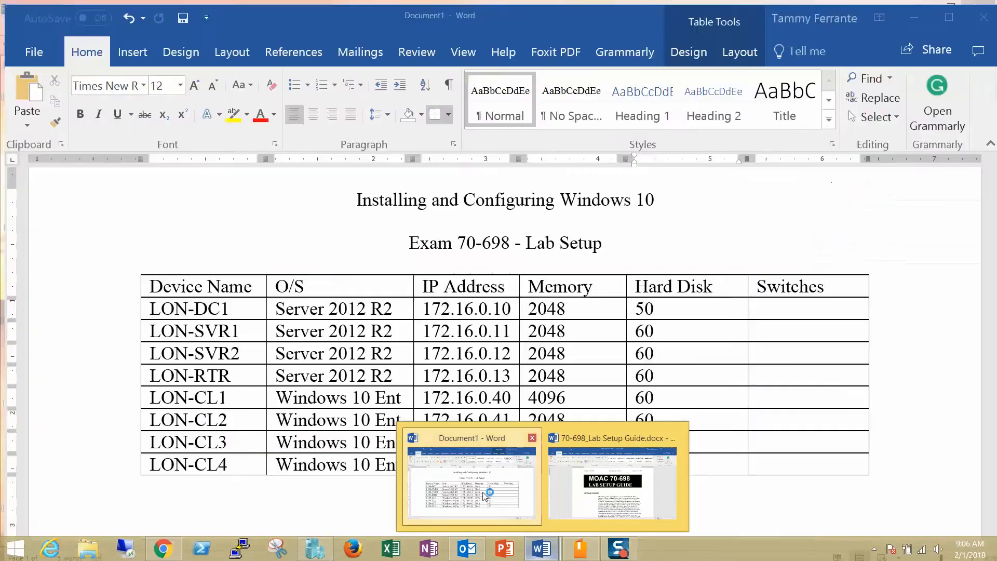
left_click(484, 496)
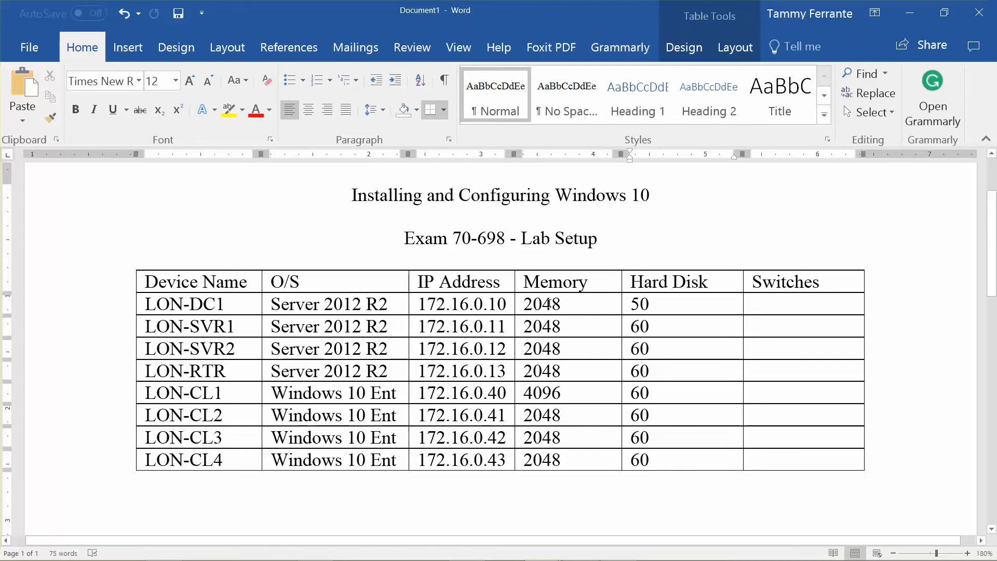
left_click_drag(570, 306, 514, 304)
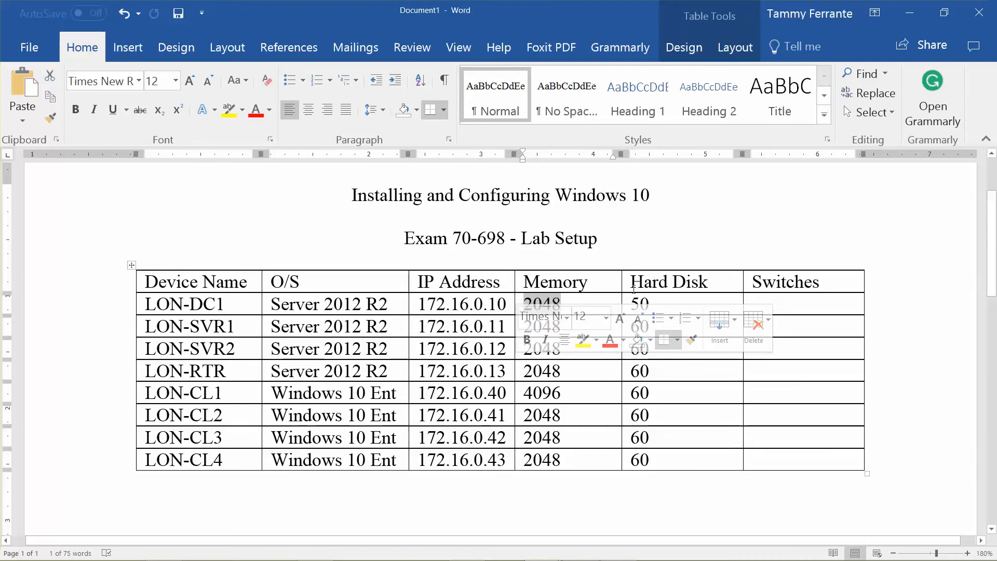
left_click(670, 296)
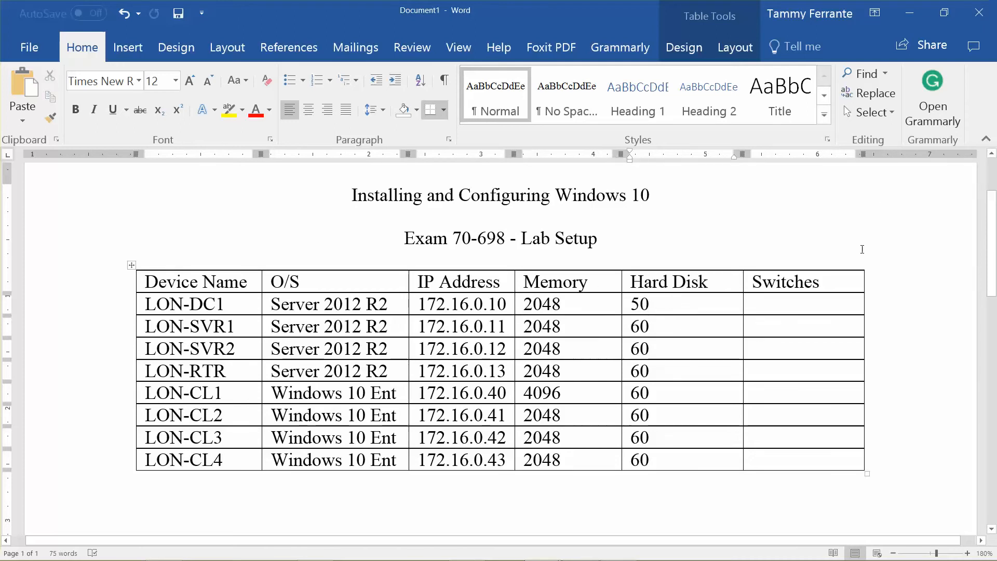
left_click(909, 13)
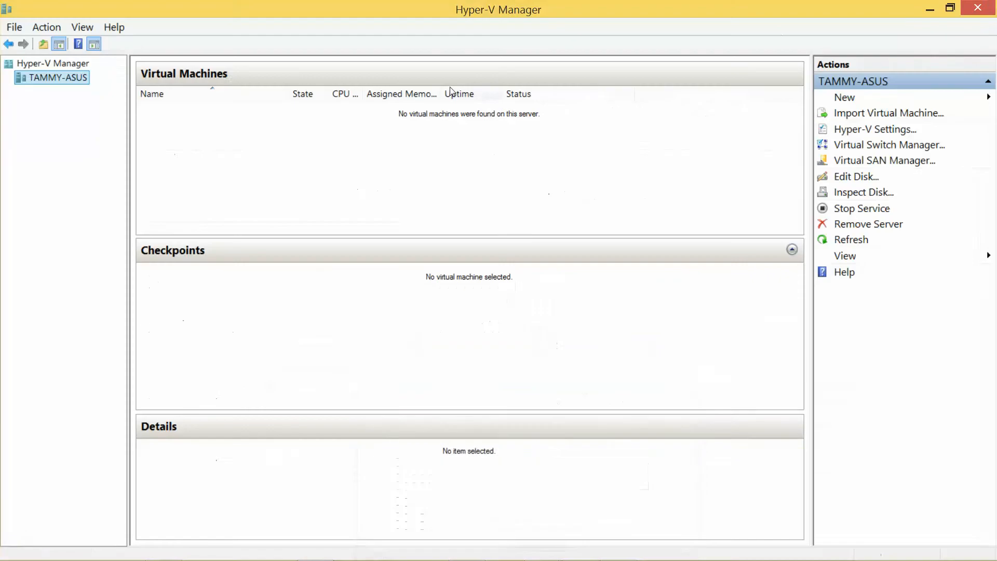
Step: Start a new VM named LON-DC1: Generation 1, 2048 MB memory, connected to Private Network 1
right_click(58, 78)
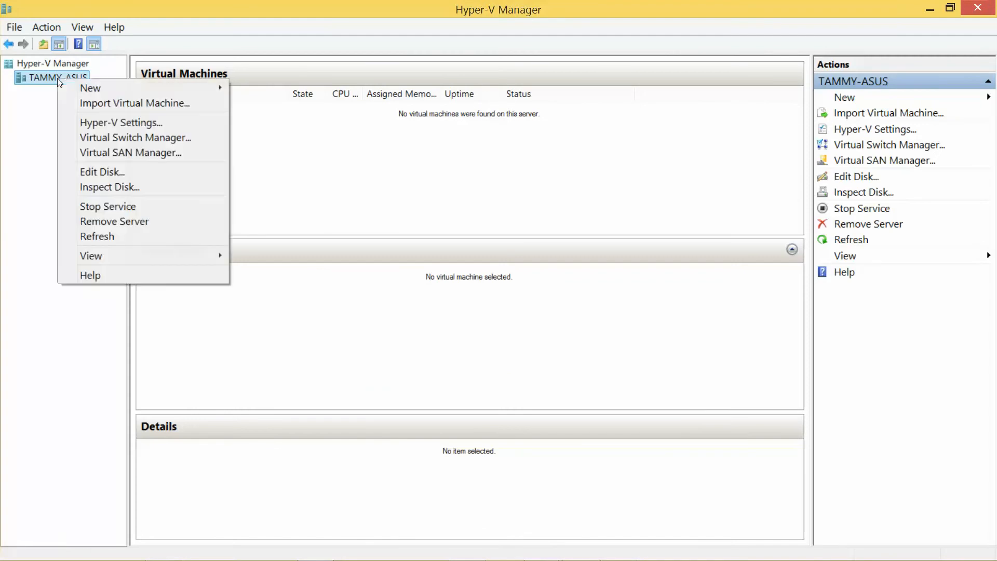
mouse_move(98, 92)
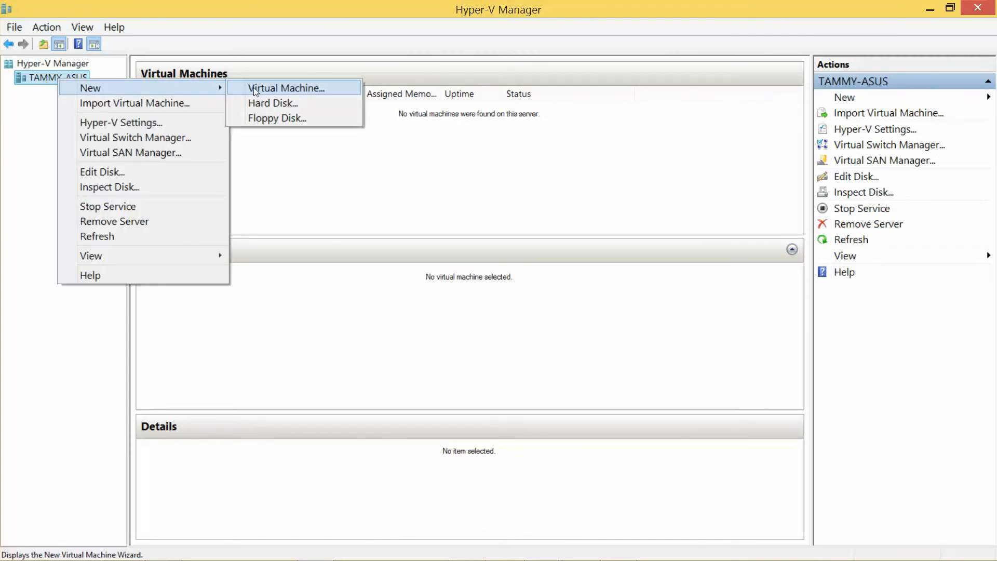
left_click(286, 88)
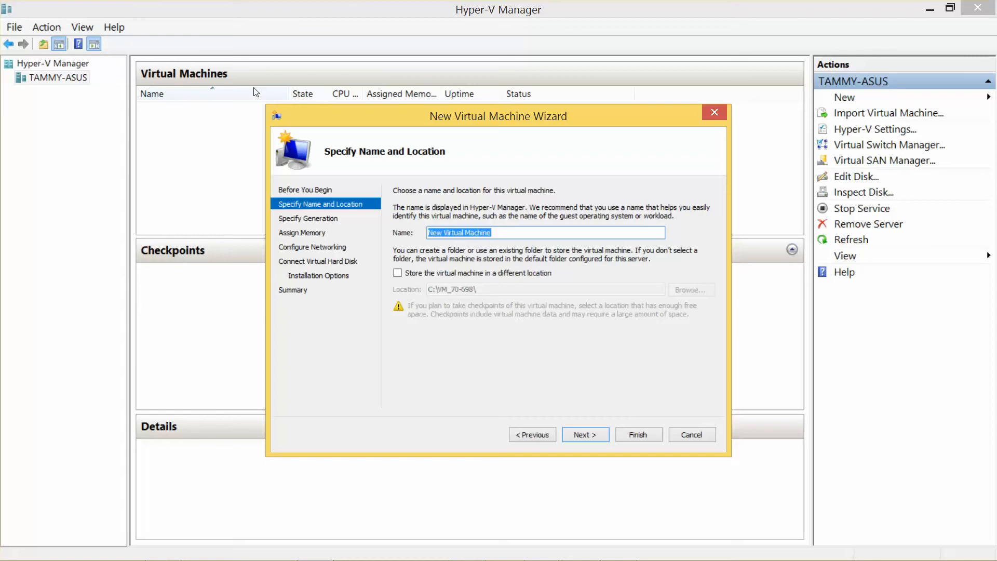
type("LON-")
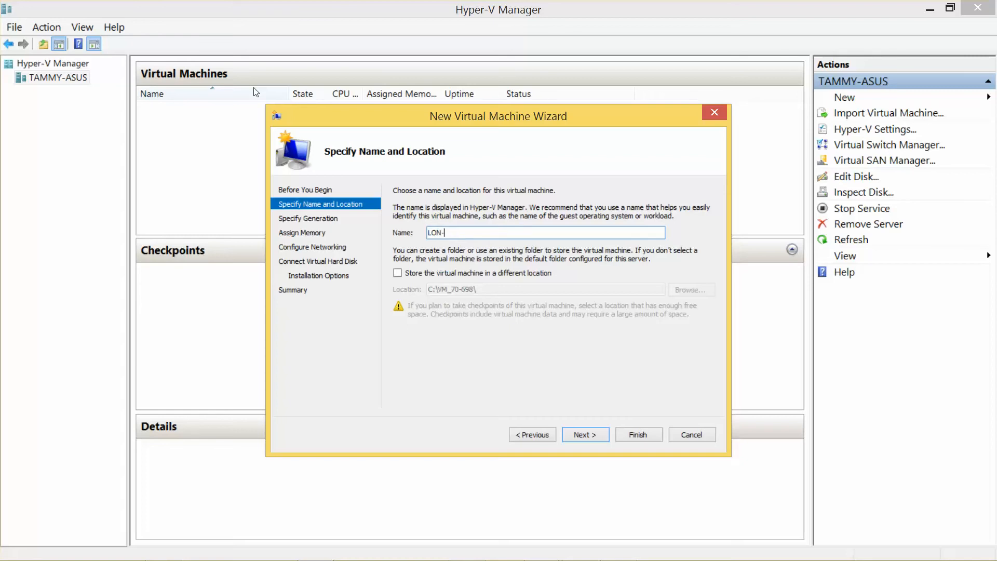
type("DC1")
left_click(591, 432)
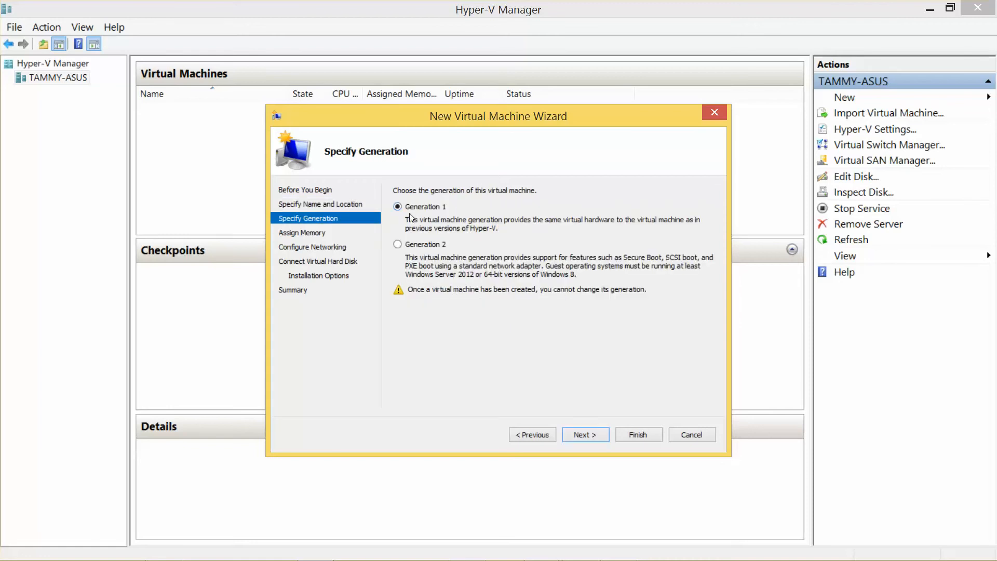
left_click(588, 434)
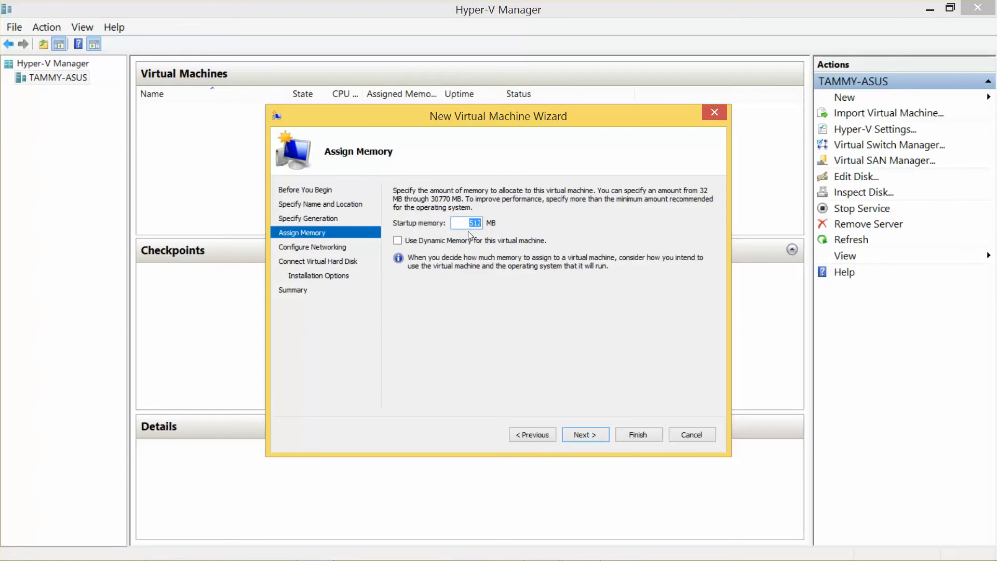
type("2048")
left_click(590, 442)
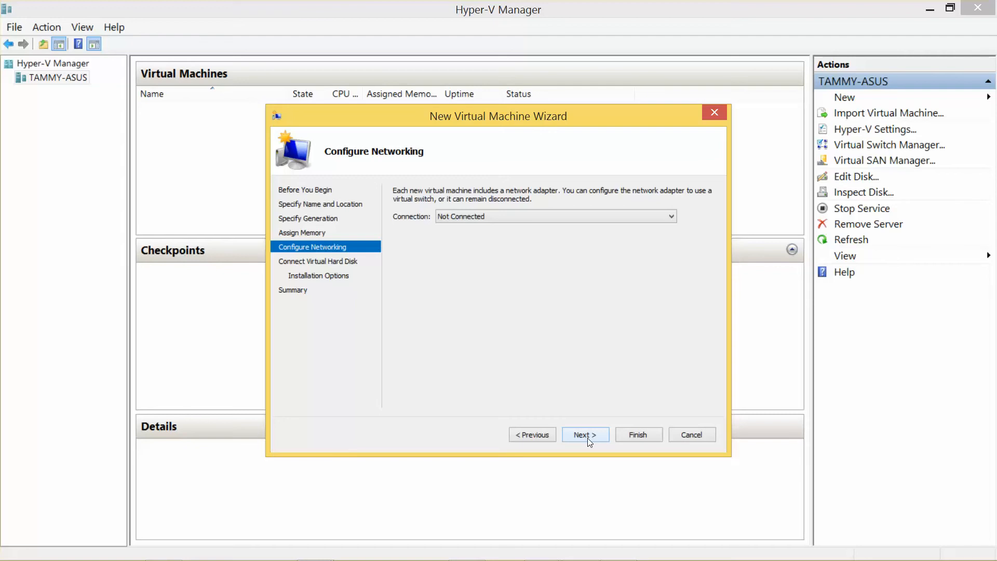
left_click(671, 220)
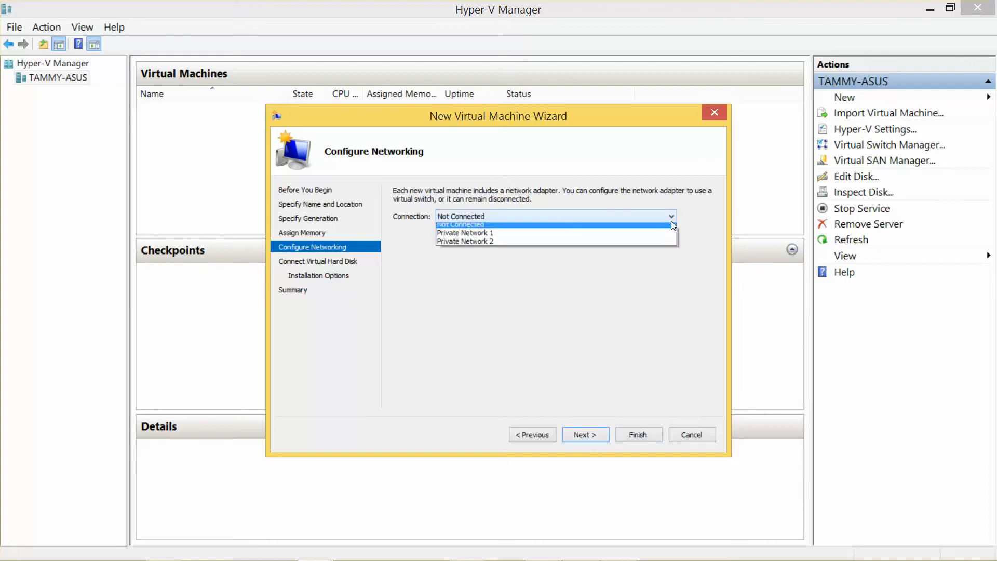
left_click(606, 236)
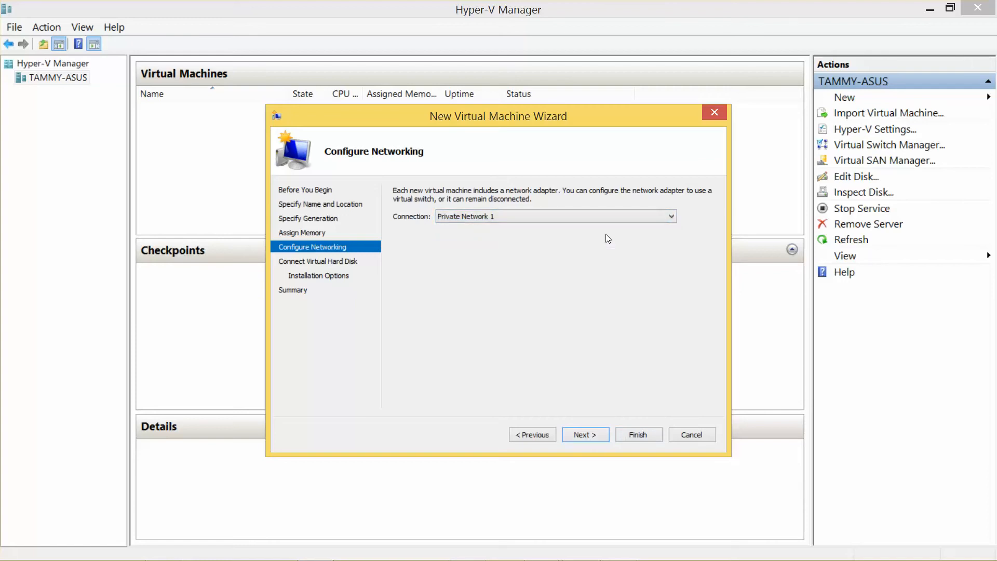
Step: Set LON-DC1's new virtual hard disk size to 50 GB
left_click(583, 436)
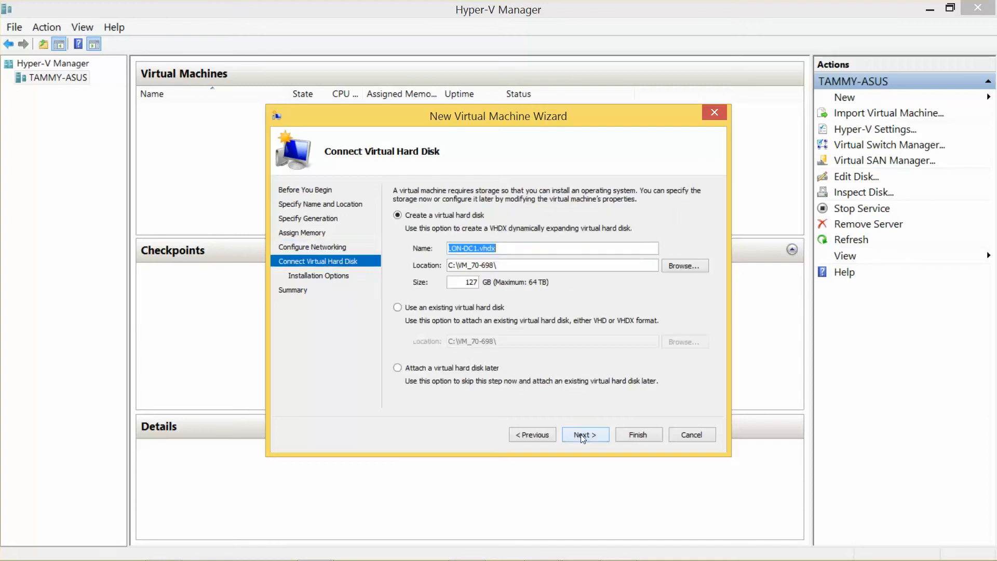
left_click(470, 281)
double_click(470, 282)
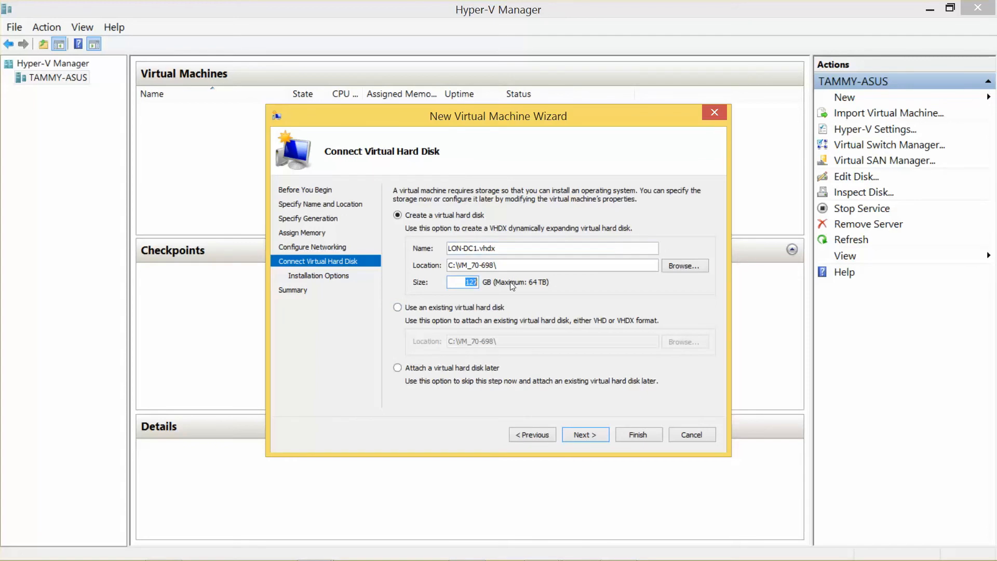
type("50")
Step: Choose the Windows Server 2012 R2 ISO from Desktop\70-698 as the installation image
left_click(586, 430)
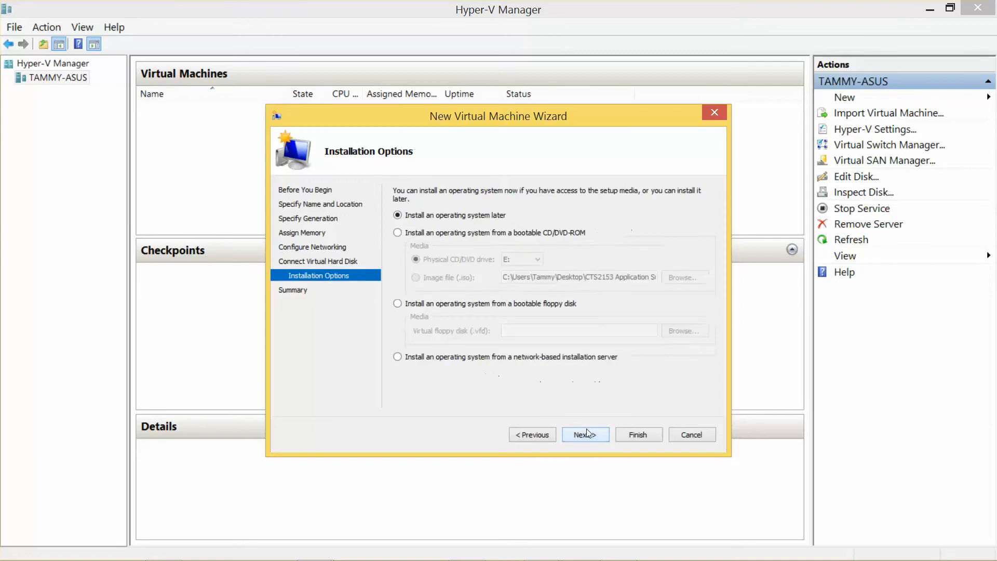
left_click(397, 233)
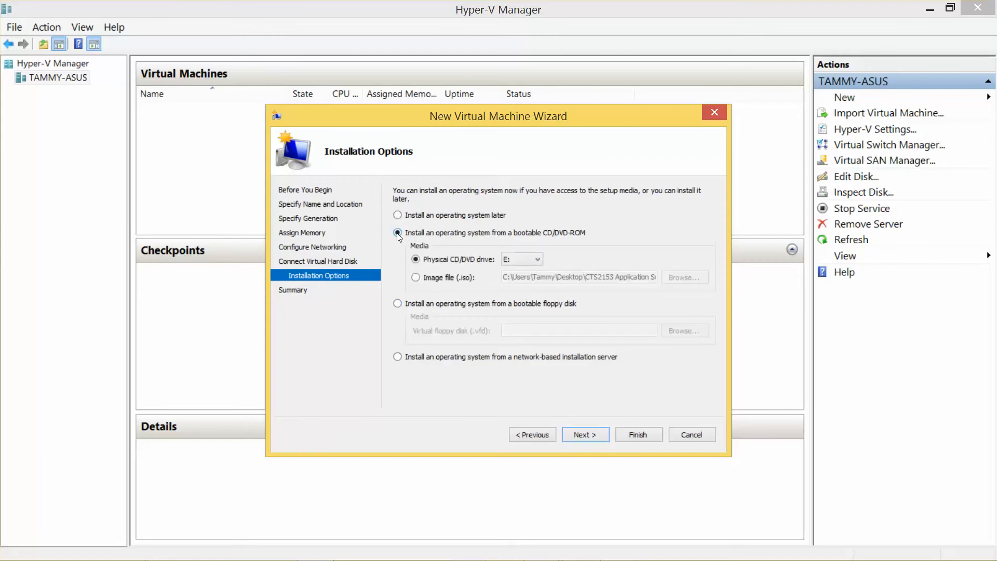
left_click(415, 277)
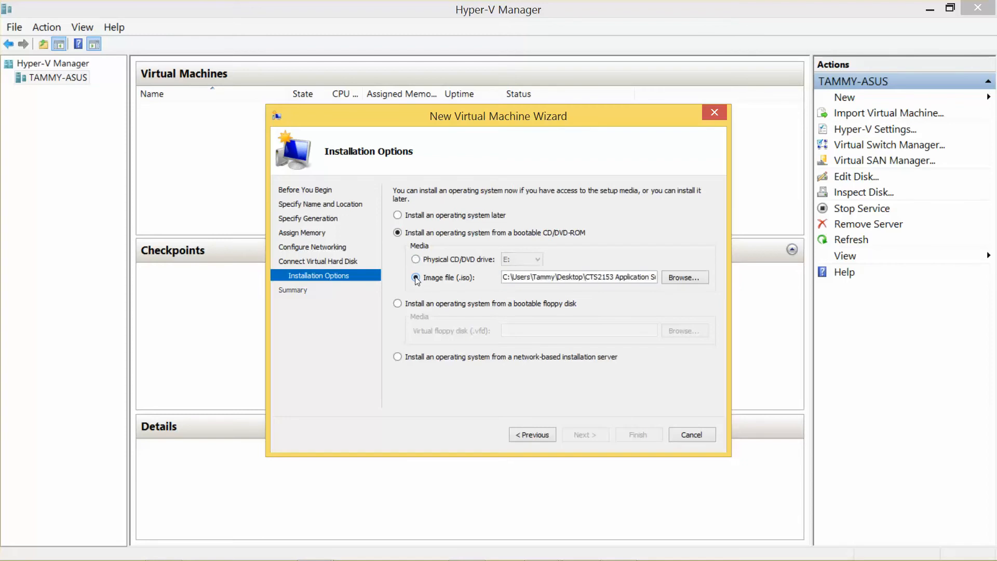
left_click(674, 278)
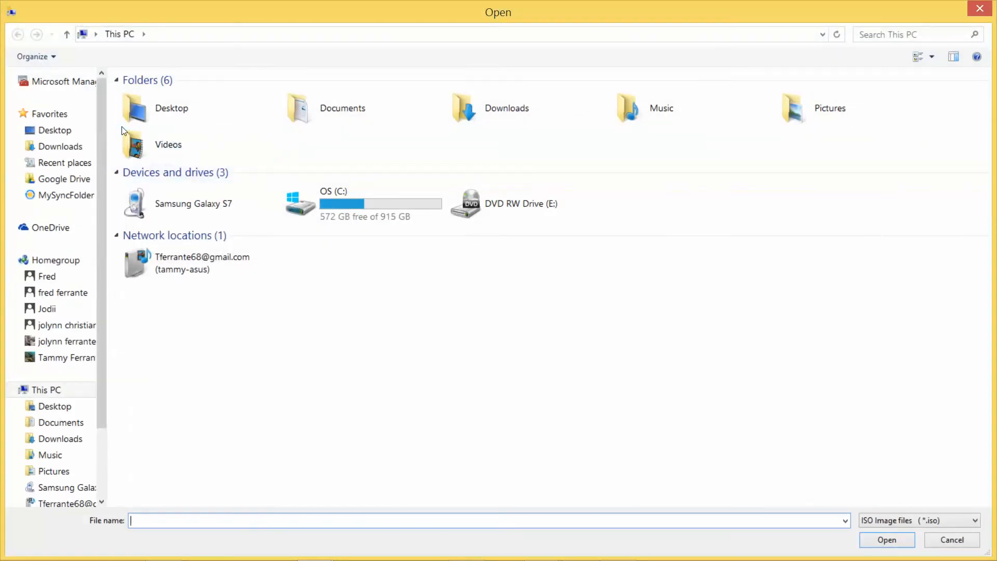
double_click(191, 106)
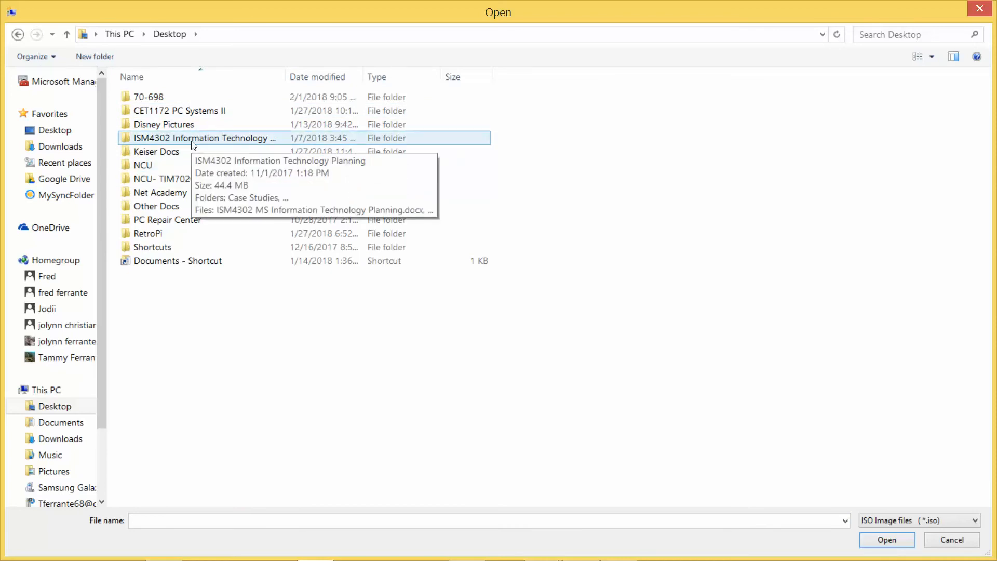
double_click(184, 97)
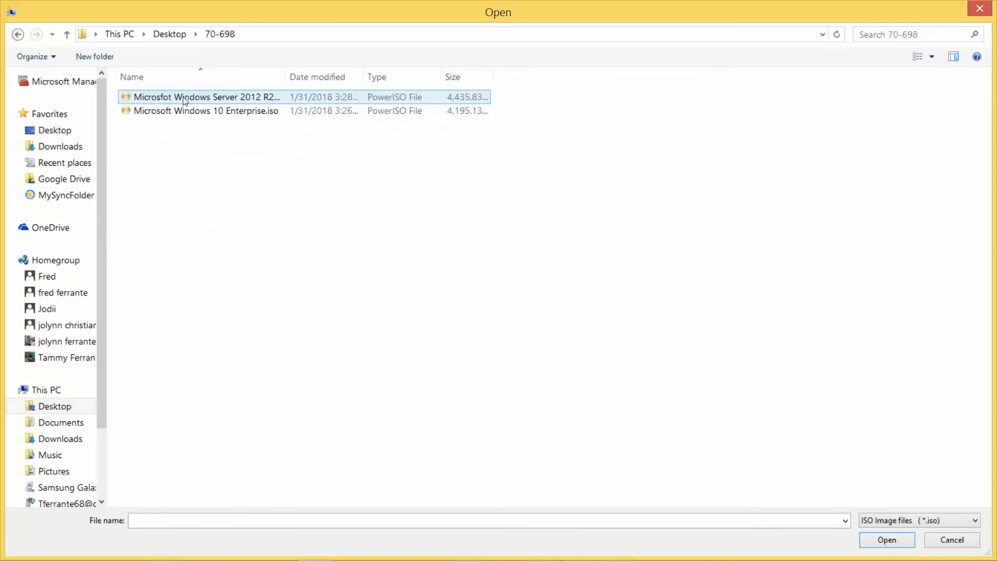
left_click(206, 99)
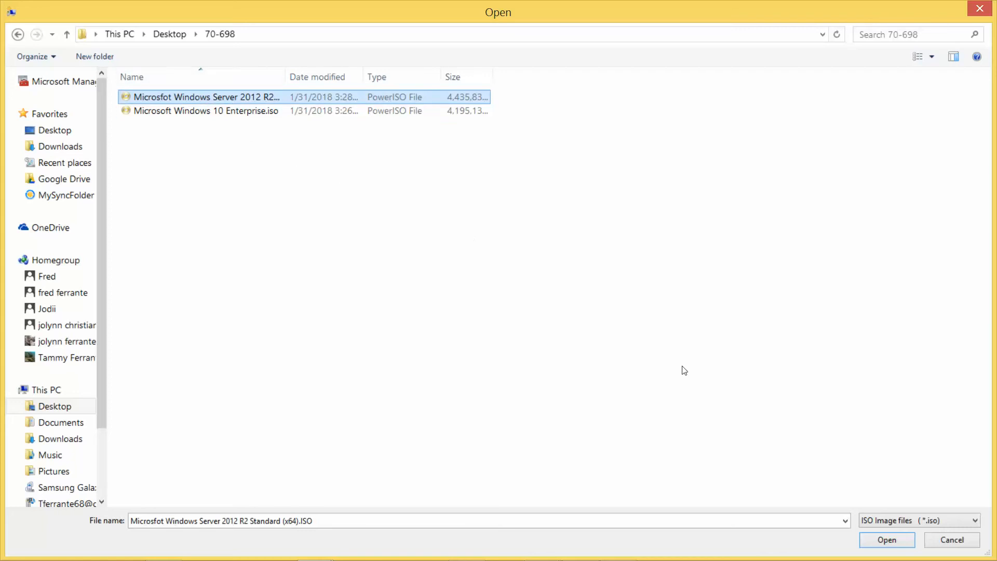
left_click(883, 540)
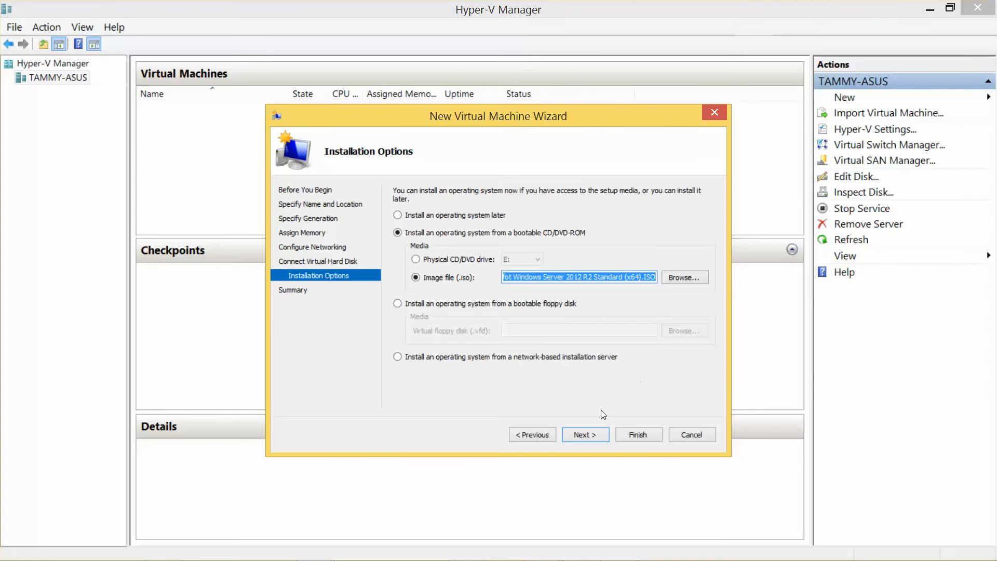
Step: Finish the wizard, then connect to LON-DC1 and start it booting into Setup
left_click(595, 434)
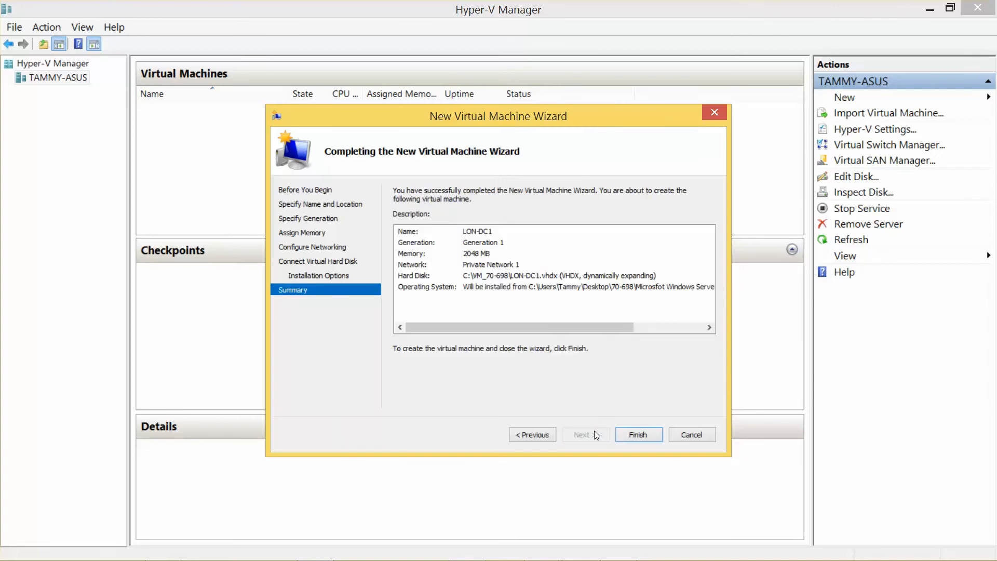
left_click(639, 434)
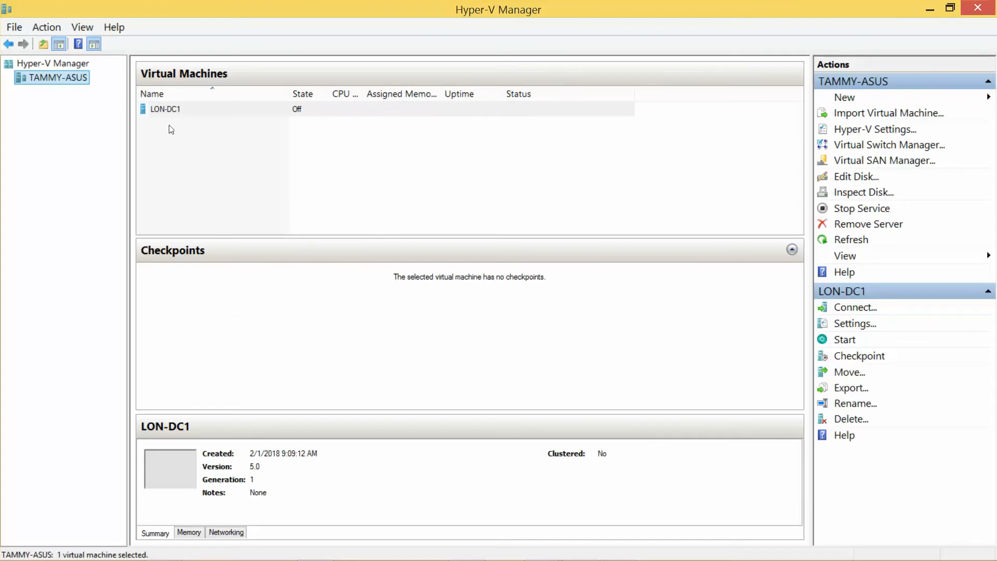
double_click(179, 109)
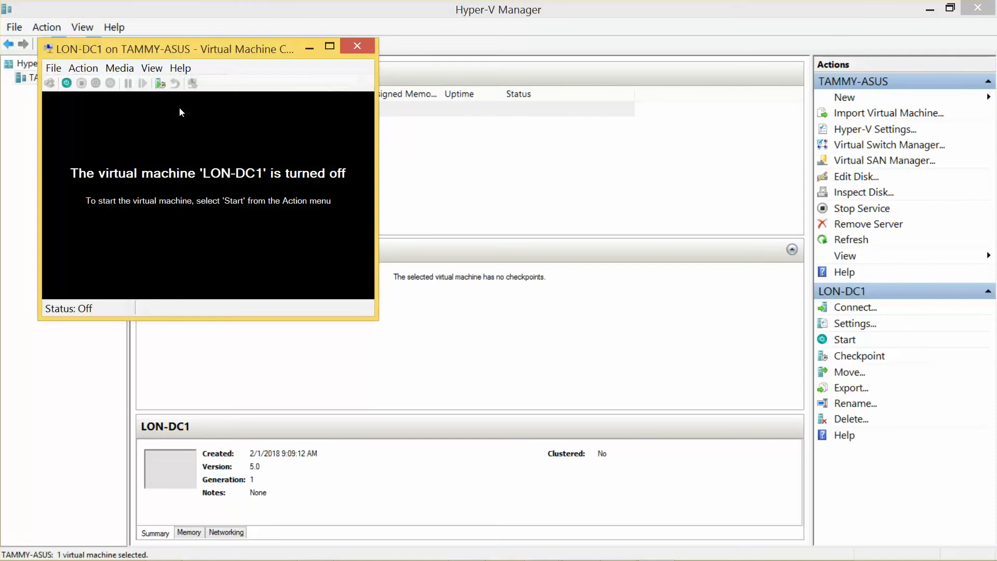
left_click(65, 82)
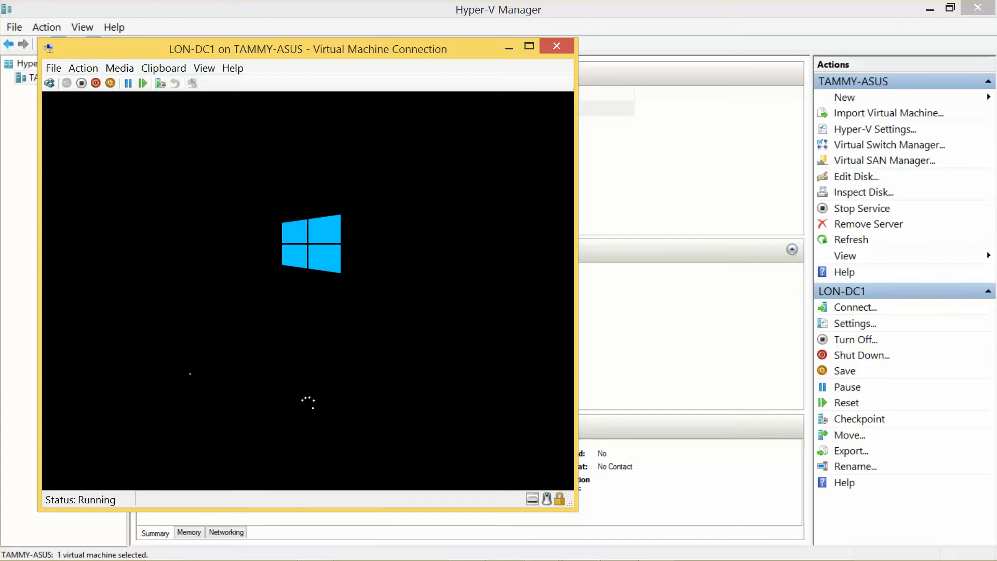
mouse_move(437, 553)
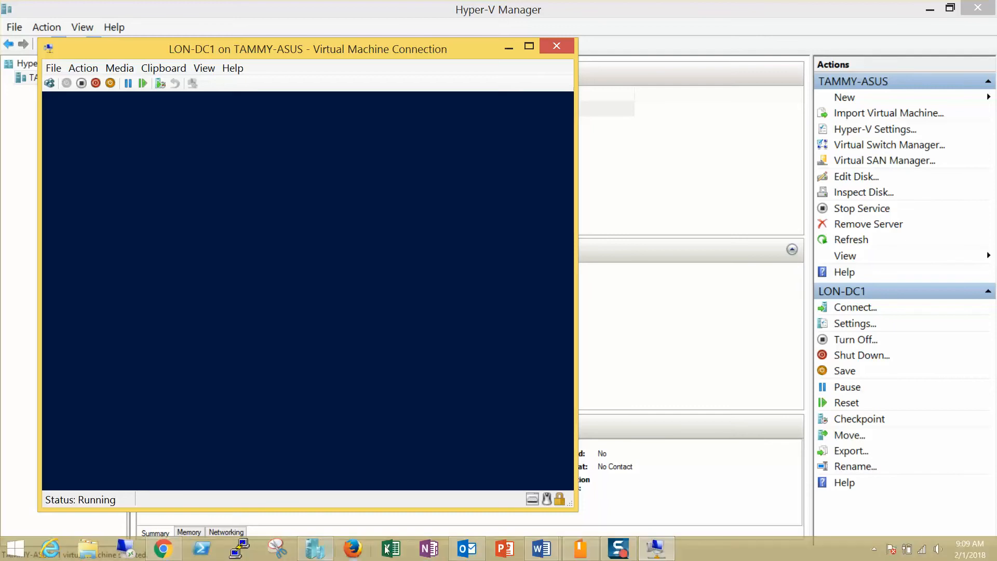
left_click(541, 547)
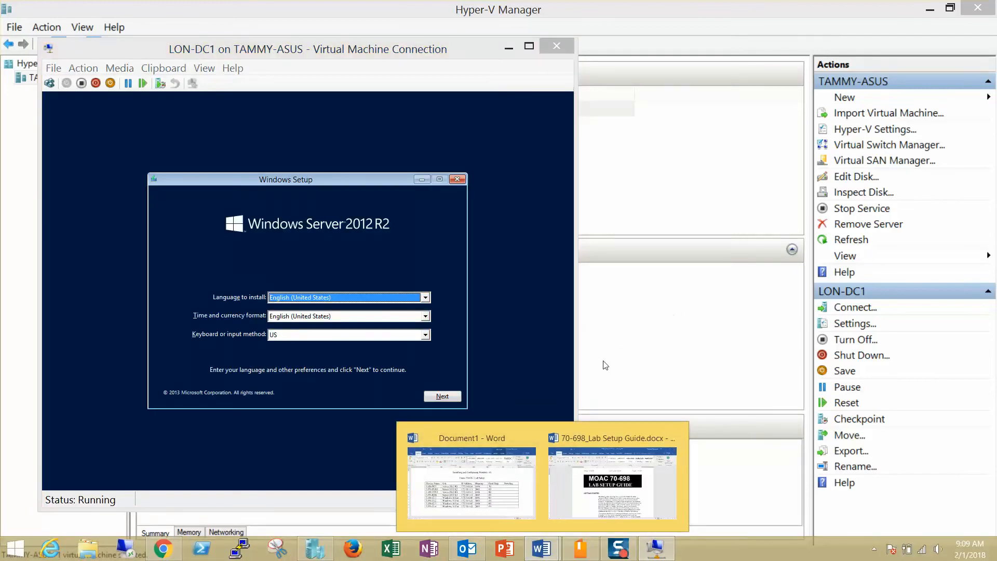
Step: Enter PN1 in LON-DC1's Switches cell of the lab table, then minimize Word
left_click(477, 491)
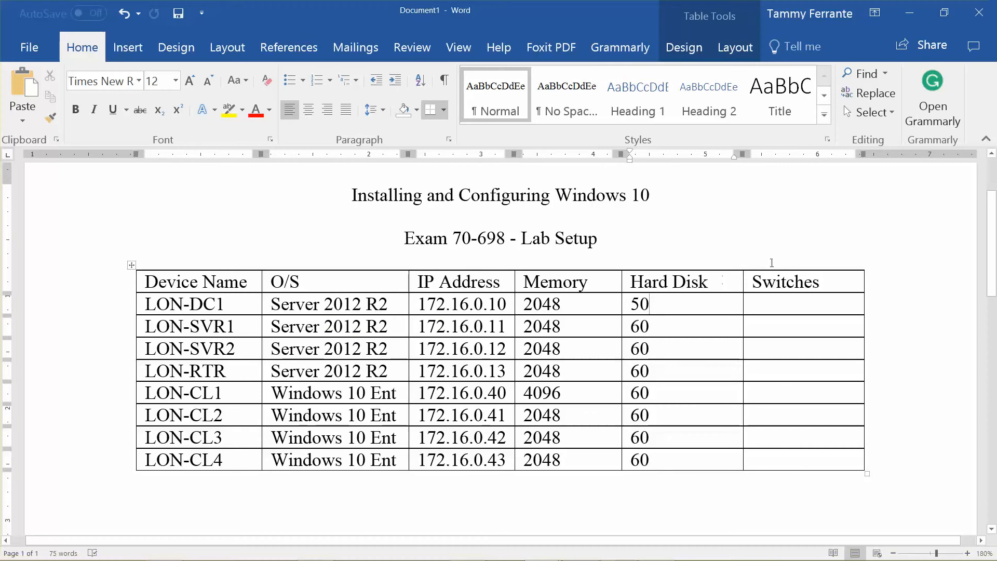
left_click(777, 304)
type("PN1")
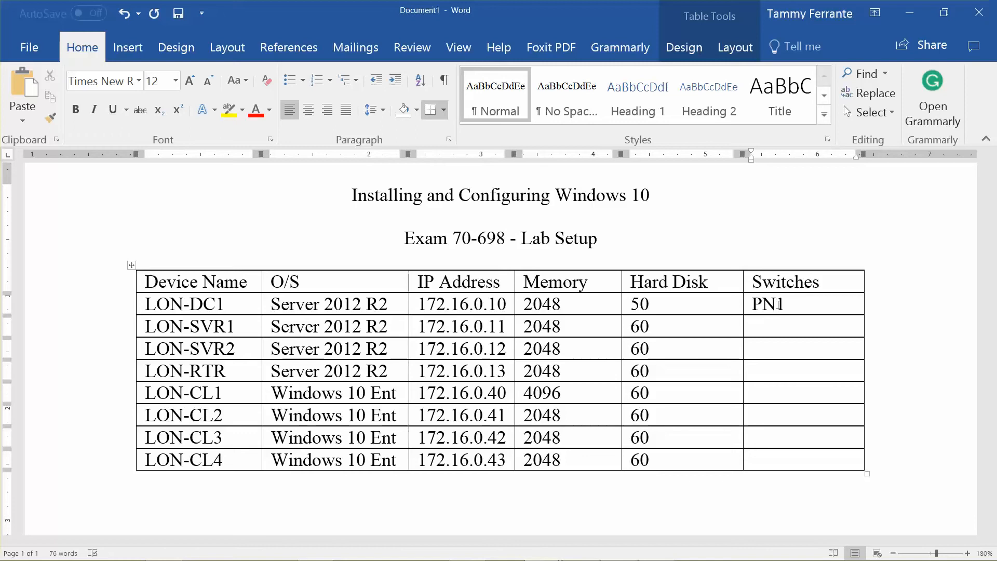
left_click(909, 13)
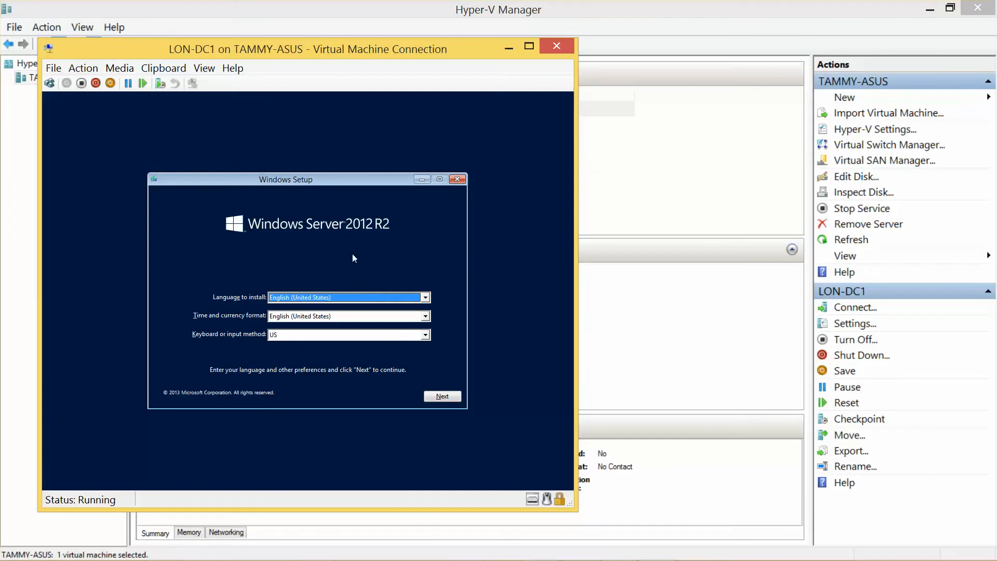
Step: Accept the default language settings and start the Windows Server installation
left_click(442, 397)
left_click(316, 292)
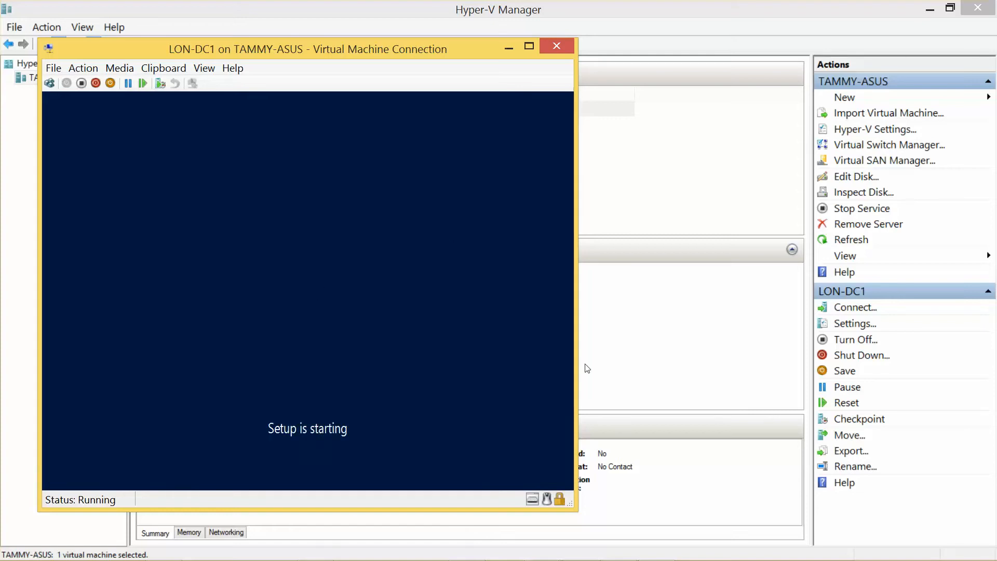
left_click(929, 8)
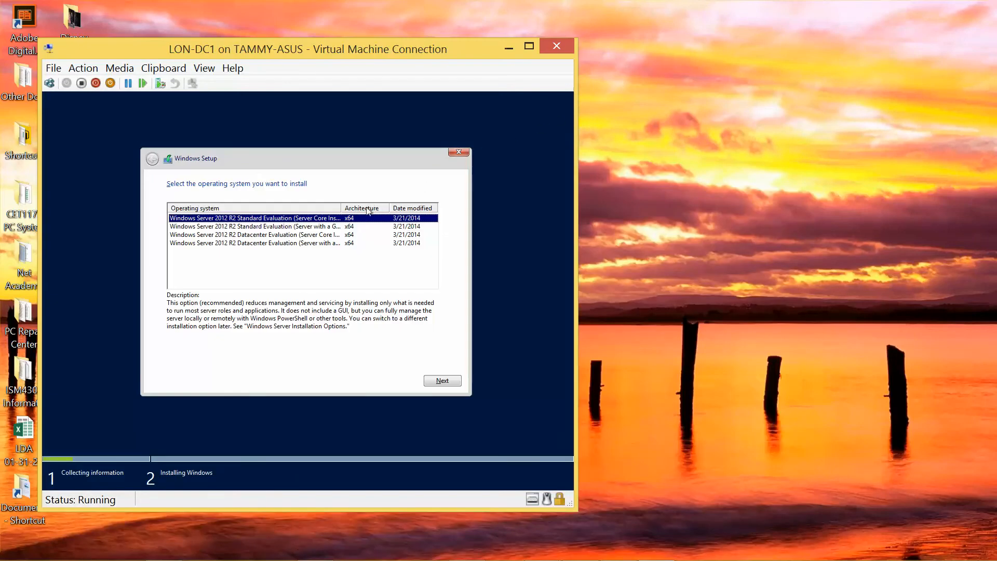
Step: Choose Windows Server 2012 R2 Standard (Server with a GUI) and accept the license terms
left_click_drag(341, 208, 356, 210)
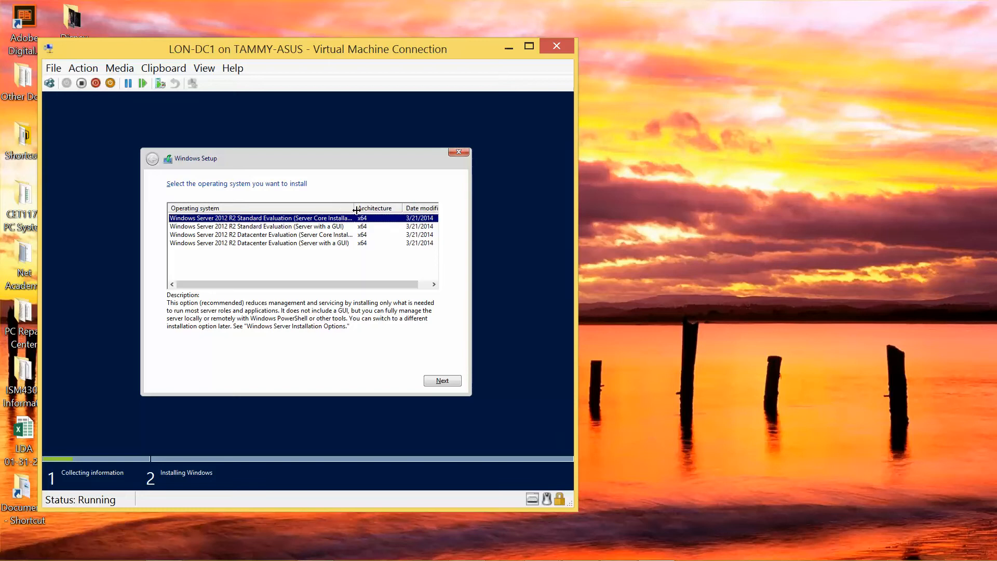
left_click(333, 228)
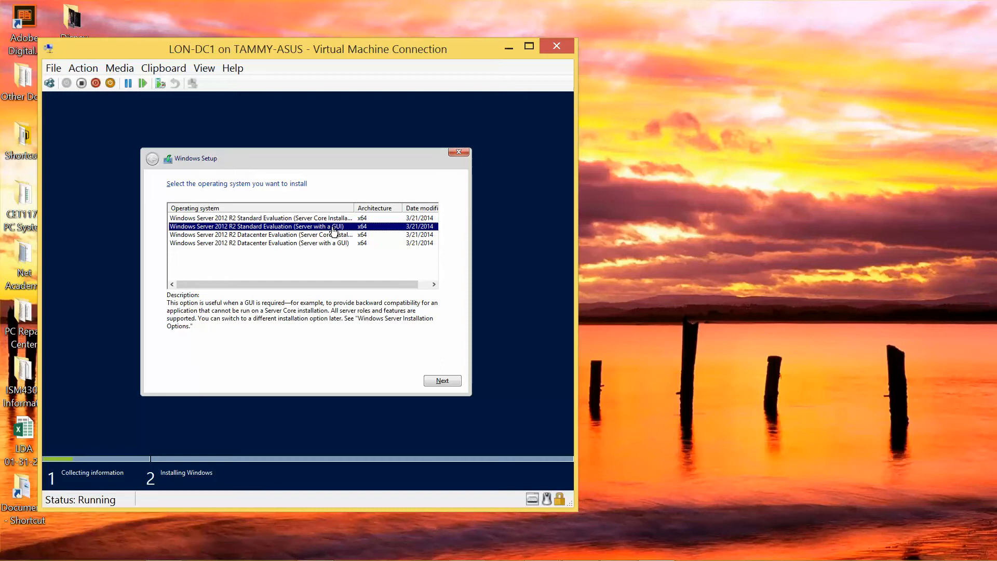
left_click(450, 382)
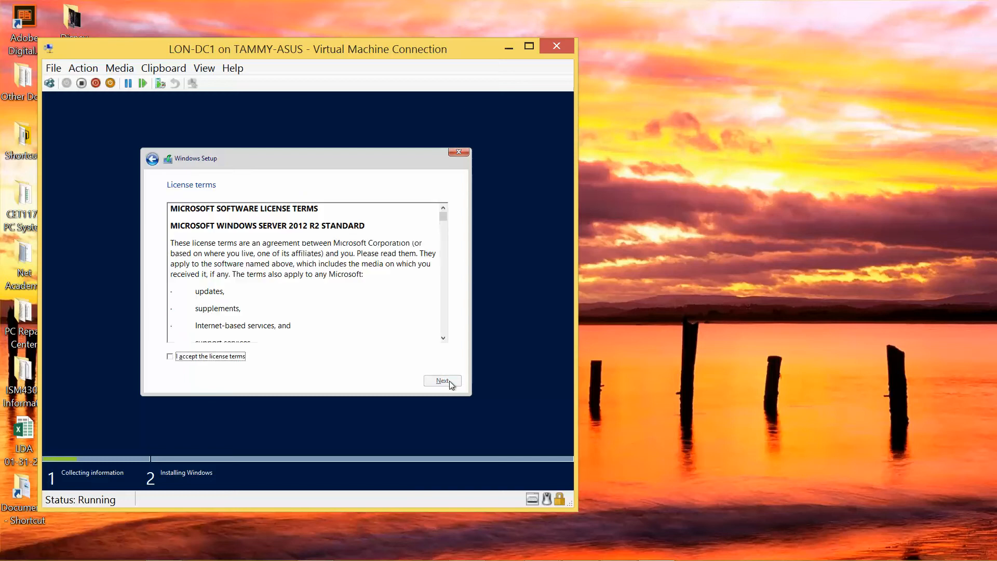
left_click(195, 357)
left_click(442, 382)
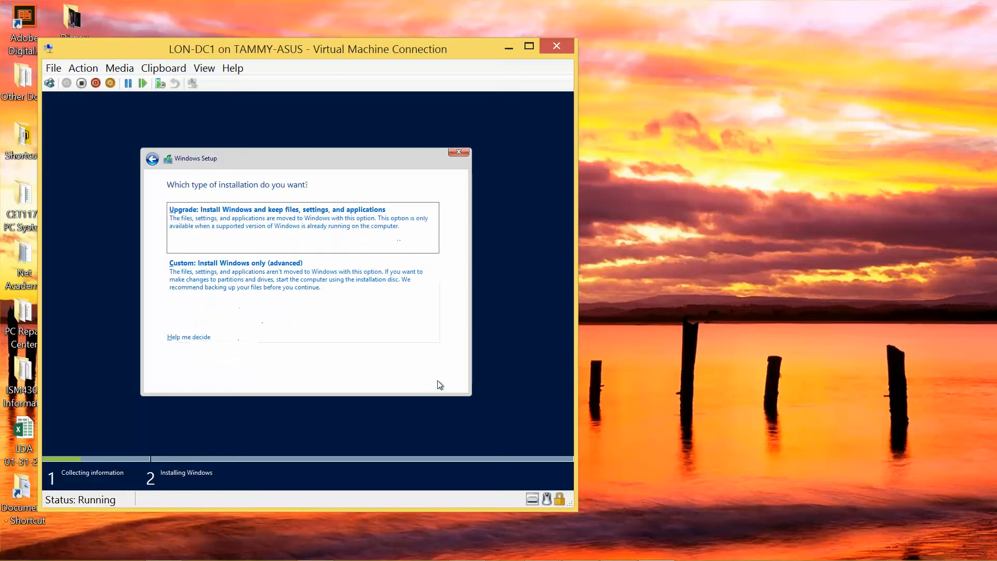
Step: Run a custom Windows-only install onto Drive 0's 50 GB unallocated space
left_click(296, 279)
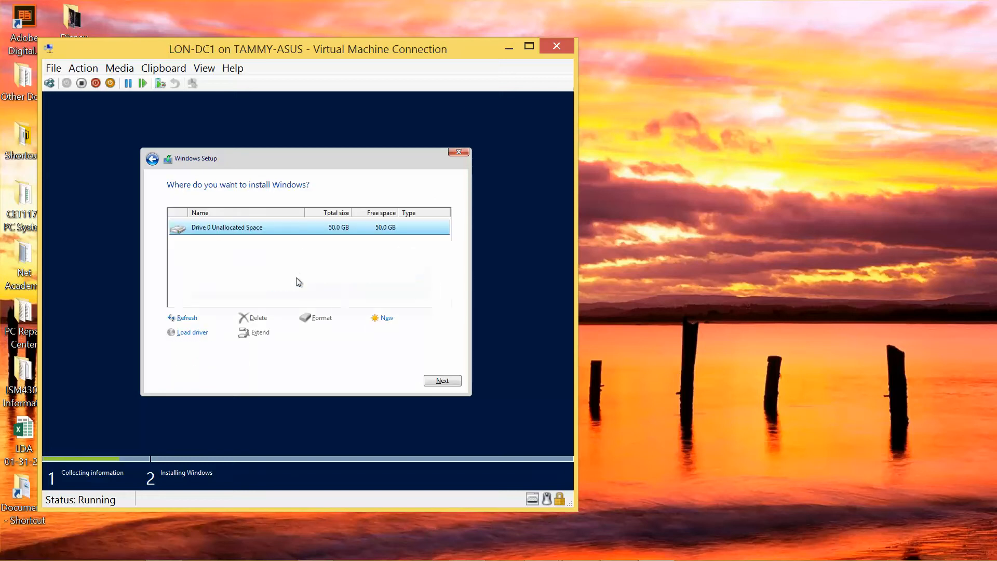
left_click(438, 379)
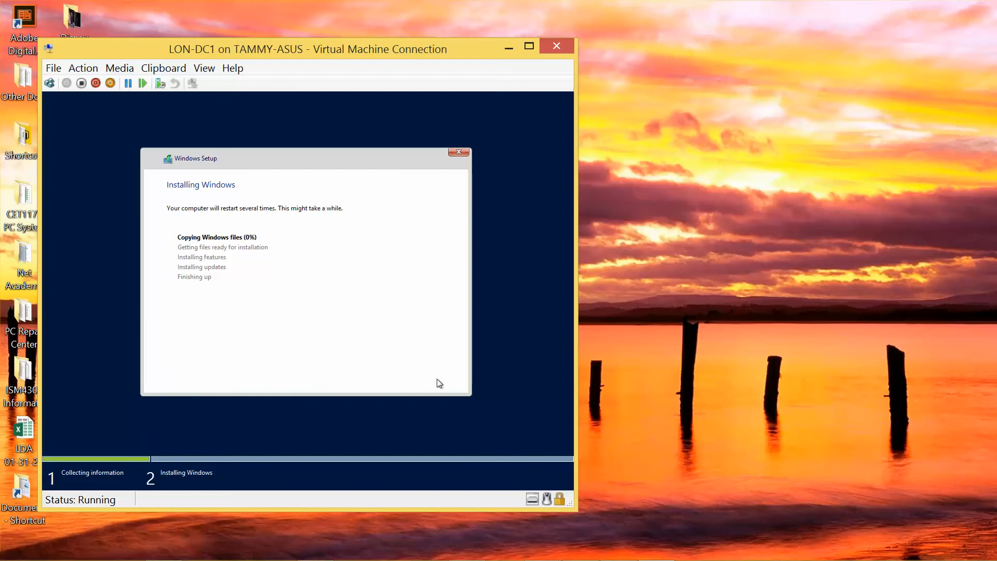
mouse_move(590, 559)
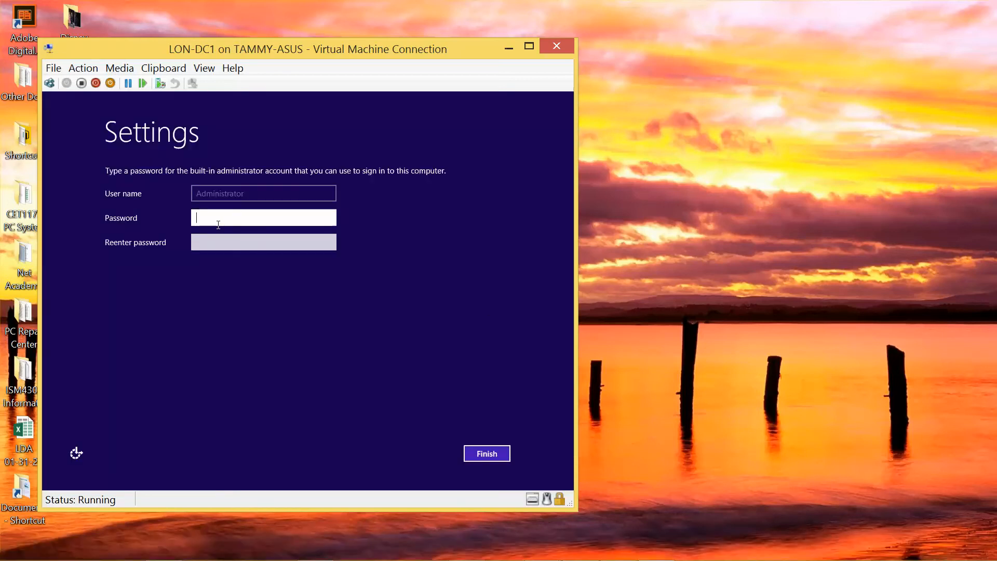
Step: Type the administrator password in the Password box and move to the confirmation field
type("Pa$$w0rd")
key("Tab")
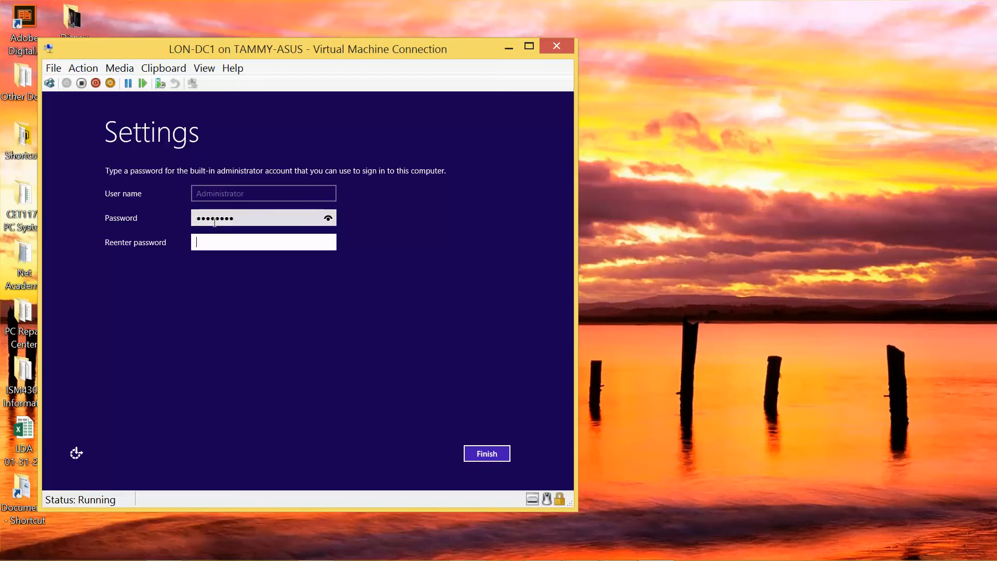
type("Pa$$w0rd")
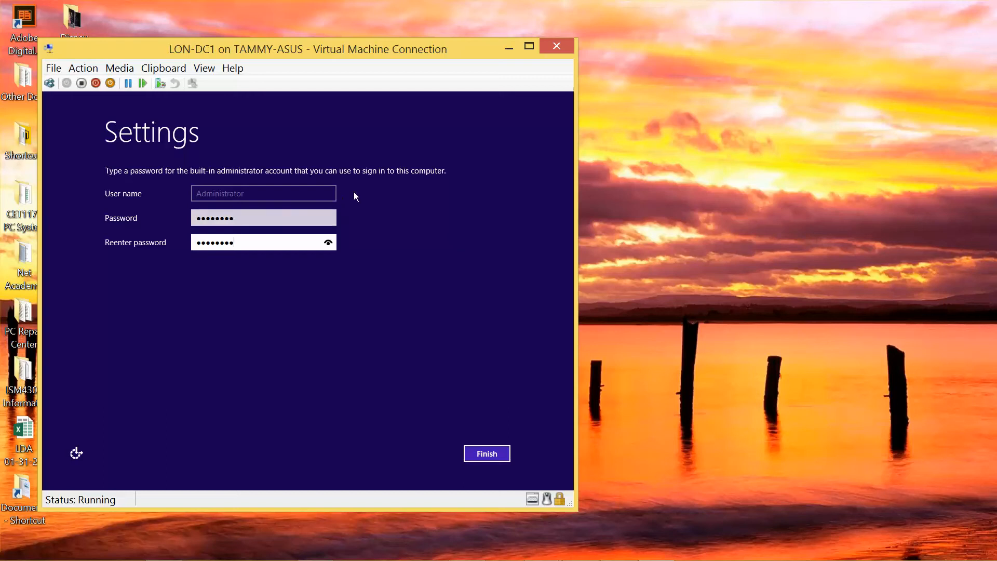
right_click(616, 242)
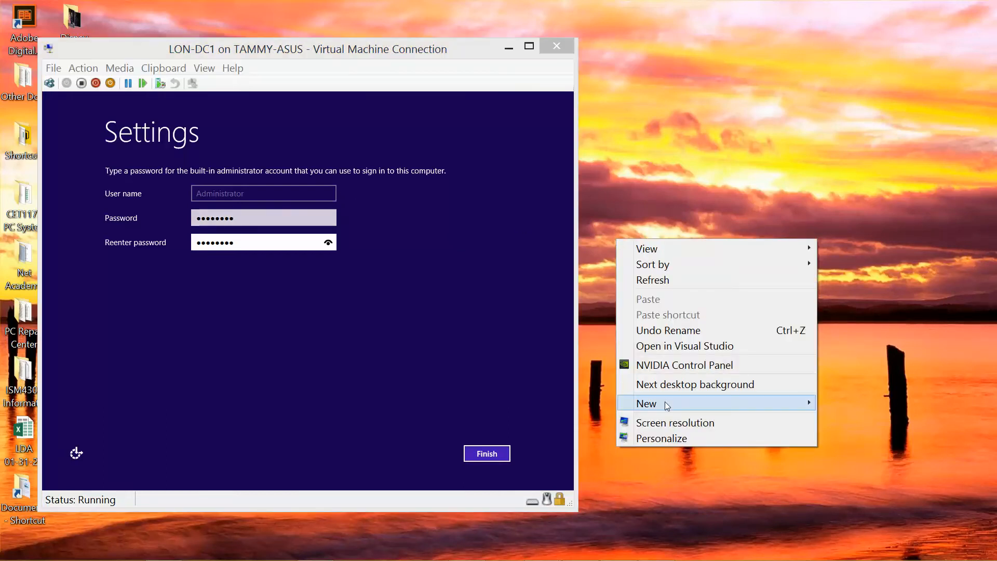
Step: Create a desktop Text Document with the default name and type the administrator password into it
mouse_move(655, 404)
left_click(528, 342)
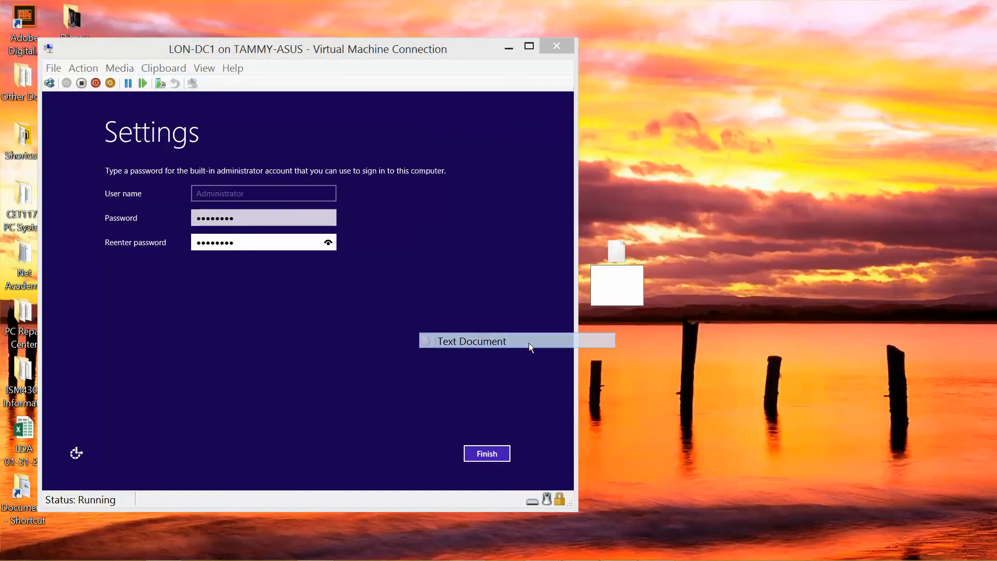
key("Return")
double_click(621, 263)
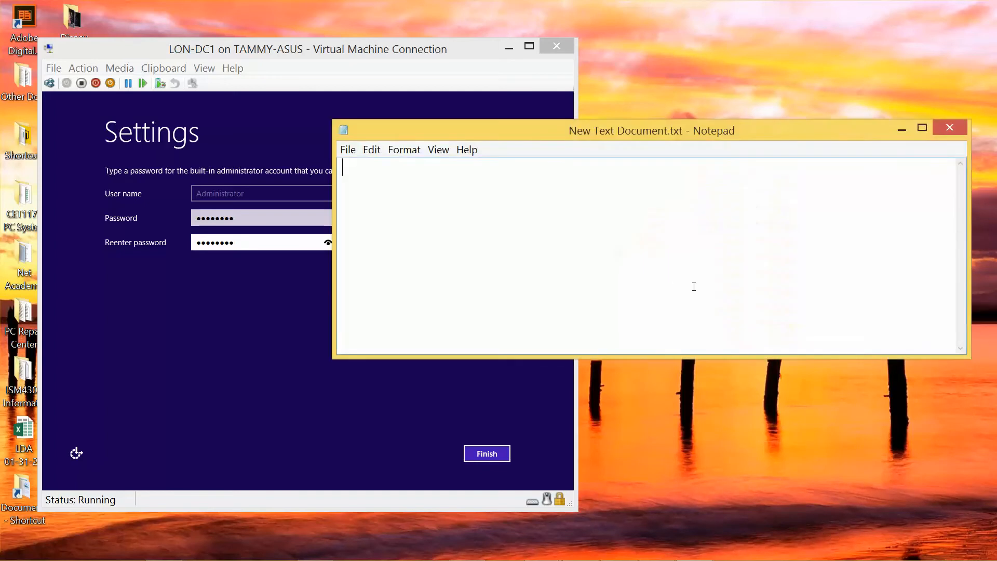
type("Pa$$w0rd")
Step: Set the note's password text to font size 22
left_click_drag(412, 166, 342, 167)
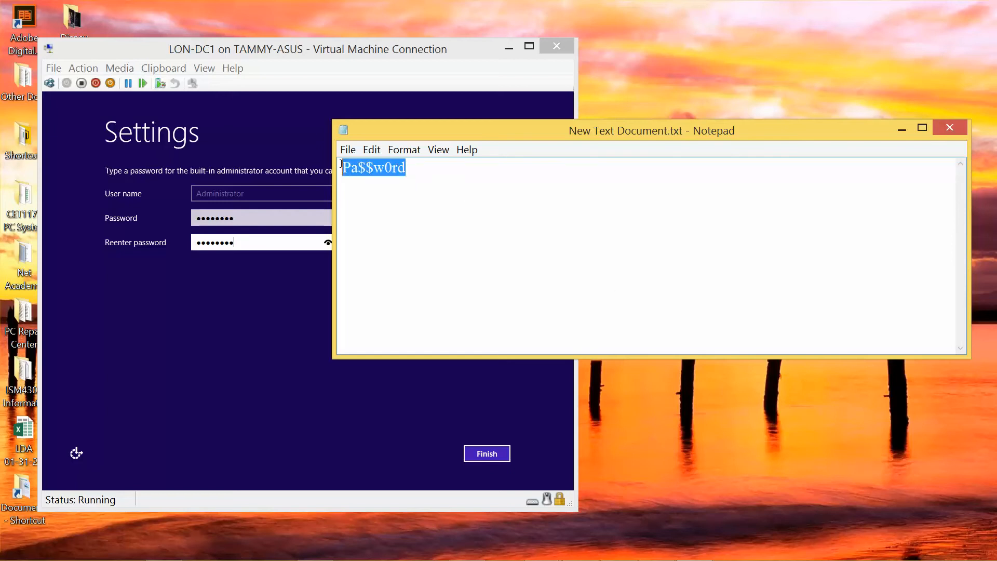
left_click(377, 150)
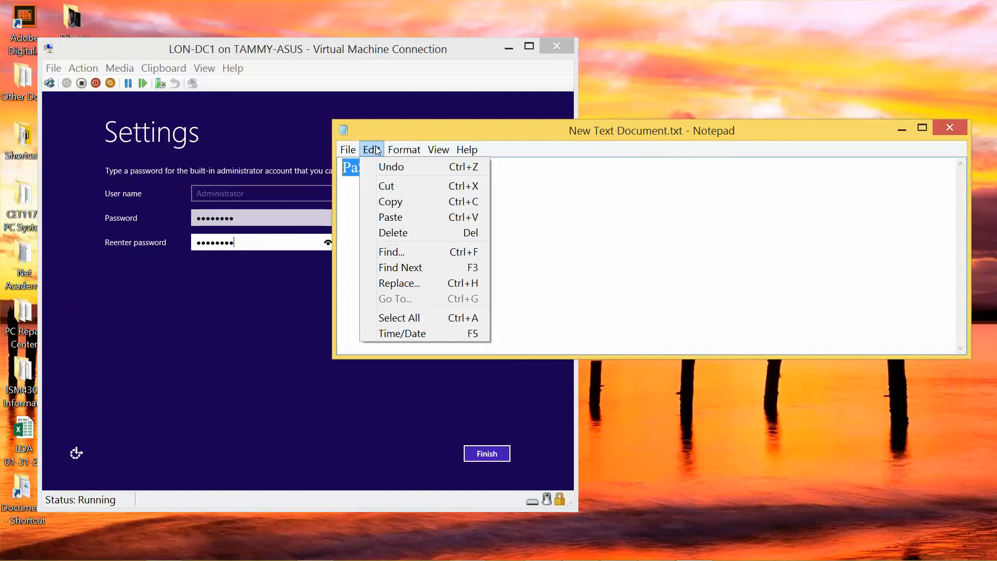
mouse_move(404, 150)
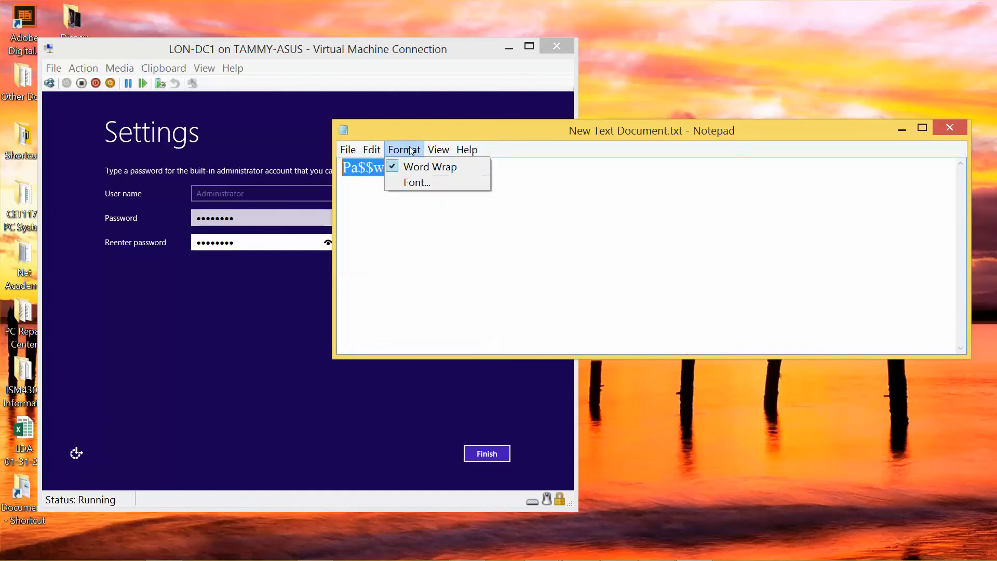
left_click(418, 182)
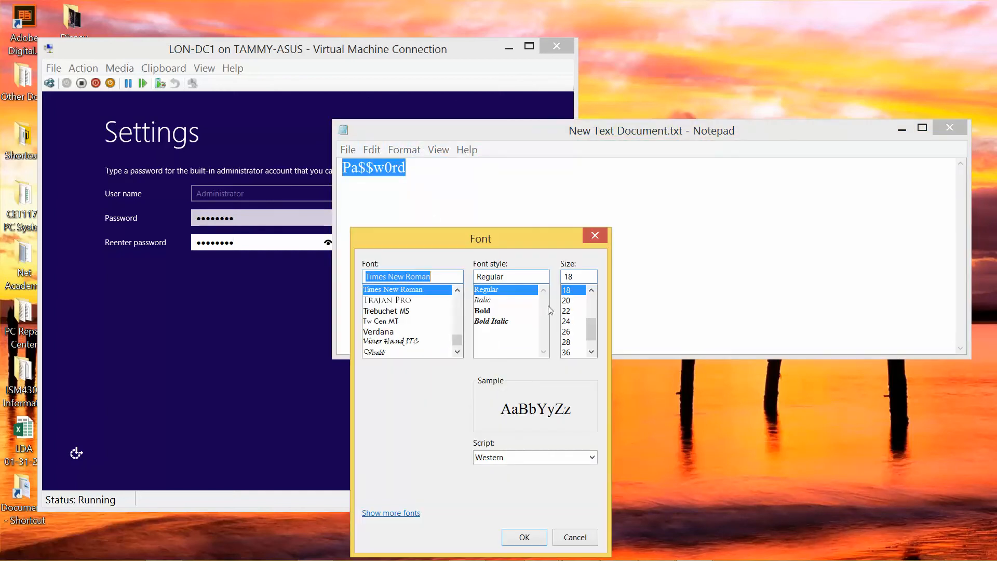
left_click(568, 311)
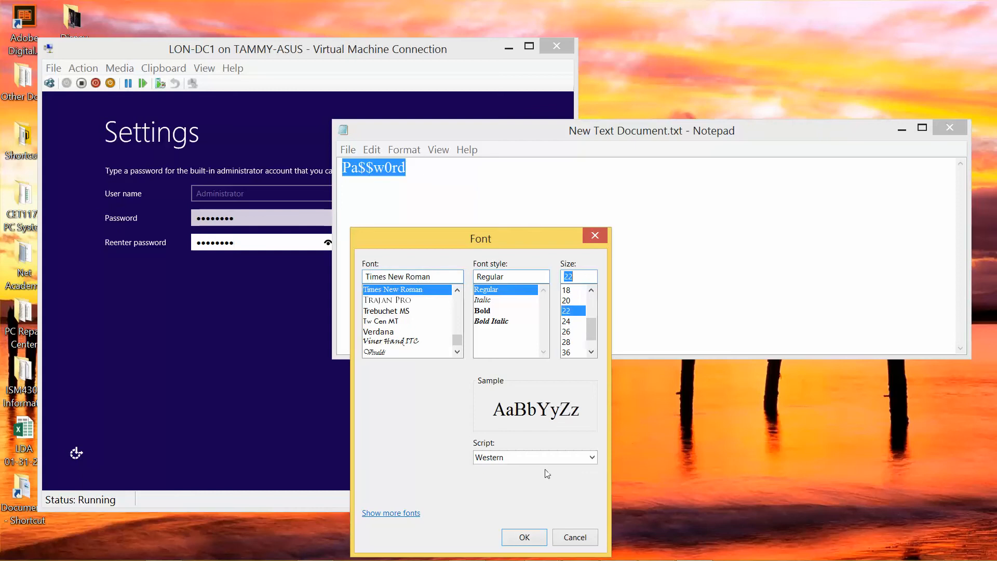
left_click(525, 535)
left_click(585, 216)
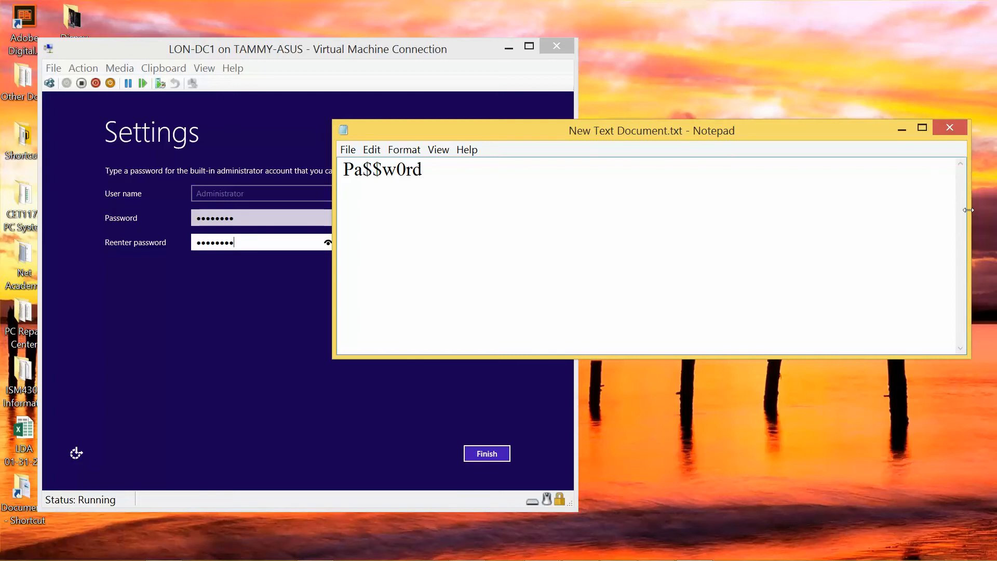
Step: Shrink the Notepad window, park it at the upper right, then minimize it
left_click_drag(968, 210, 524, 164)
left_click_drag(418, 132, 782, 64)
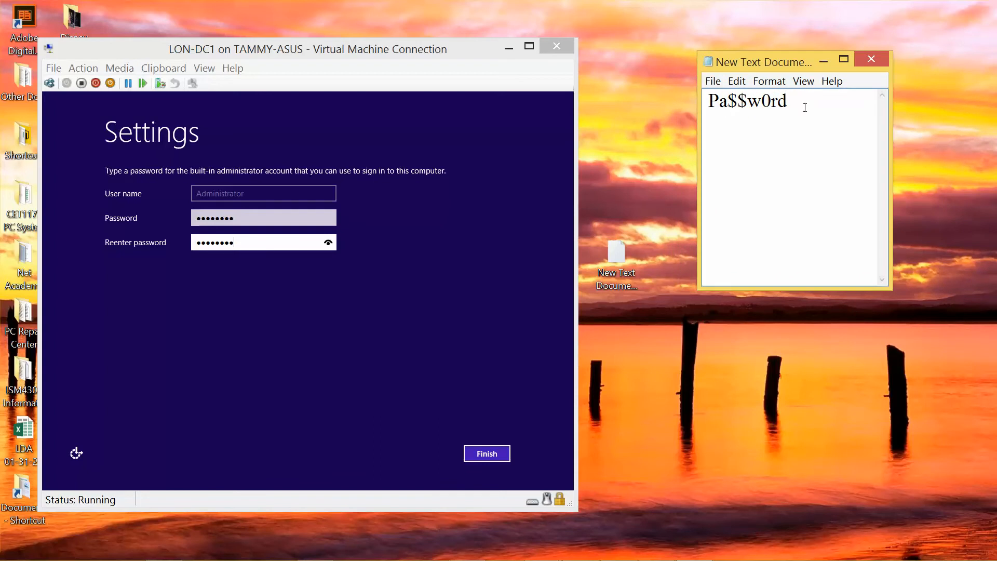
key("Return")
type("P@$$w0rd")
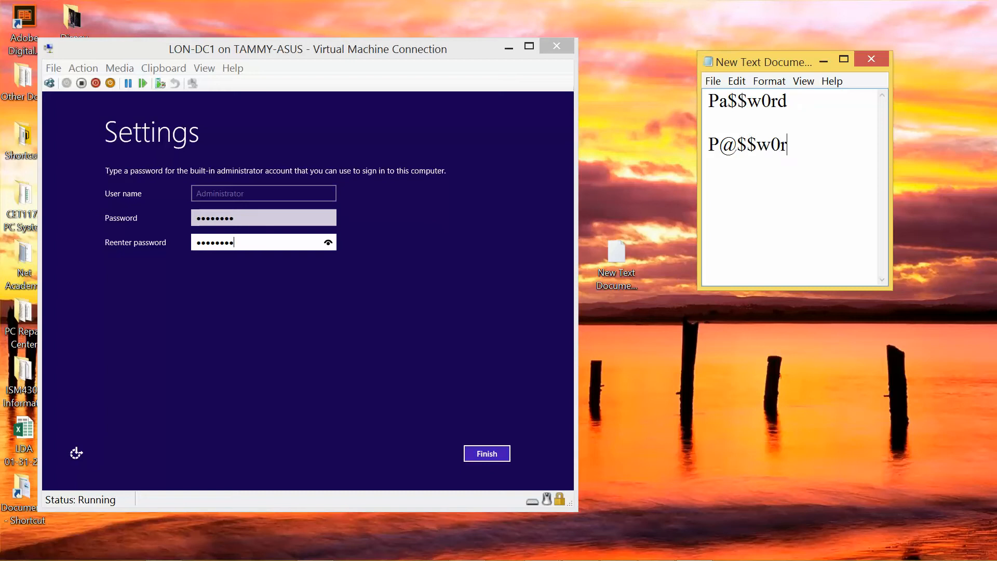
key("BackSpace")
key("BackSpace")
key("BackSpace")
key("BackSpace")
key("BackSpace")
key("BackSpace")
key("BackSpace")
key("BackSpace")
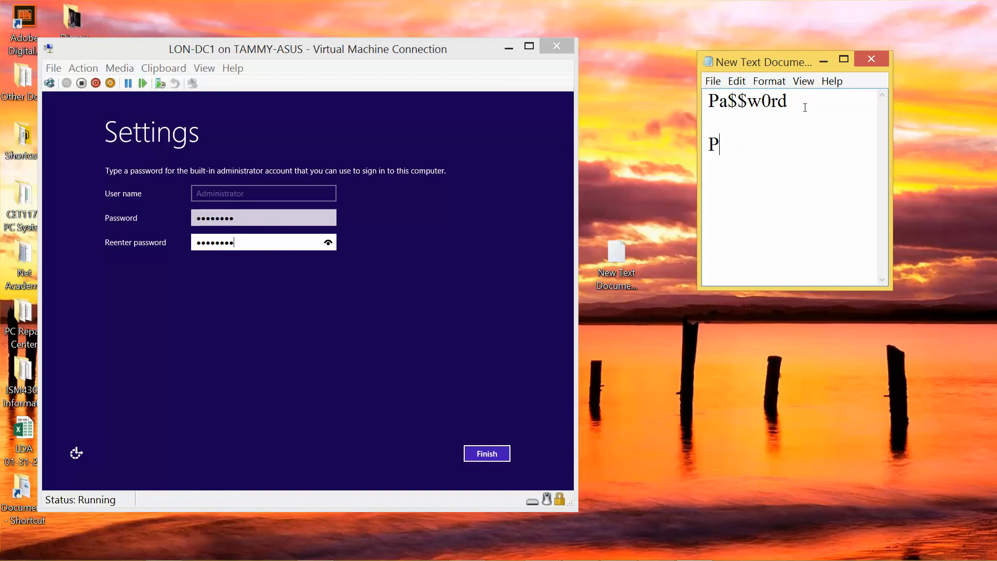
key("Up")
key("Right")
key("Right")
key("Right")
key("Right")
key("Right")
key("Right")
key("Right")
left_click(824, 59)
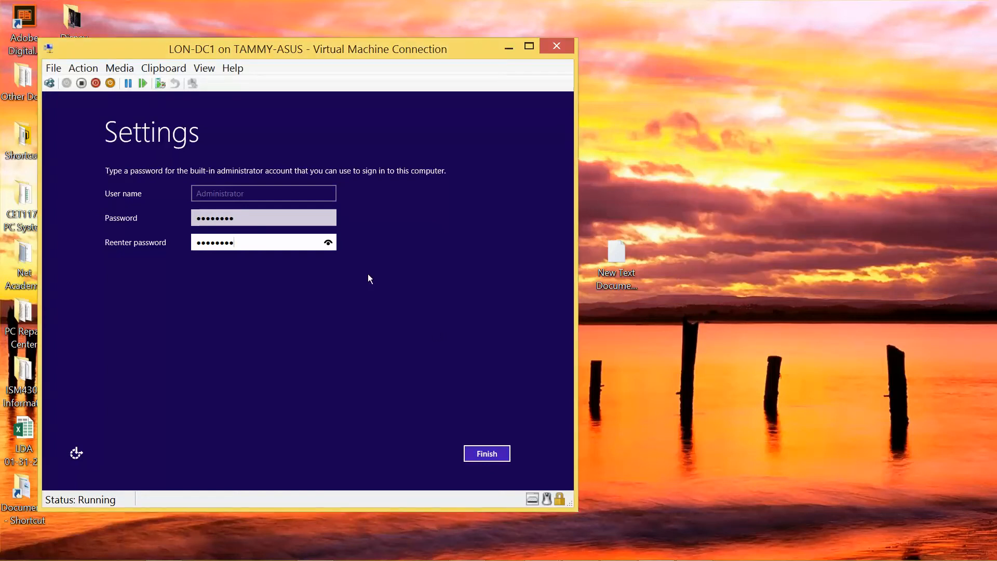
Step: Correct the re-entered administrator password so both fields match, then finish setup
left_click(329, 244)
key("BackSpace")
key("BackSpace")
key("BackSpace")
key("BackSpace")
key("BackSpace")
key("BackSpace")
key("BackSpace")
type("Pa$$w0rd")
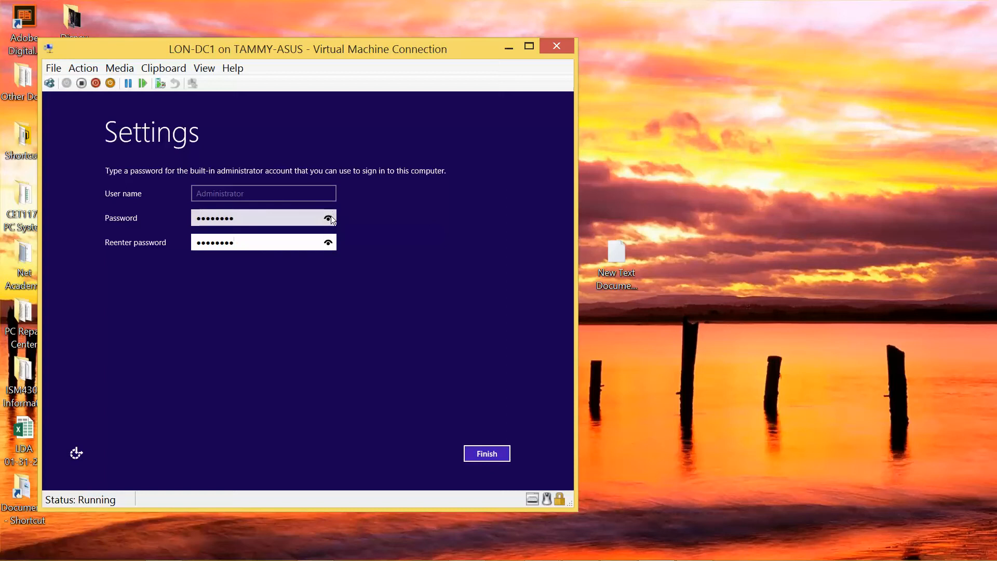
left_click(329, 218)
left_click_drag(329, 218, 329, 218)
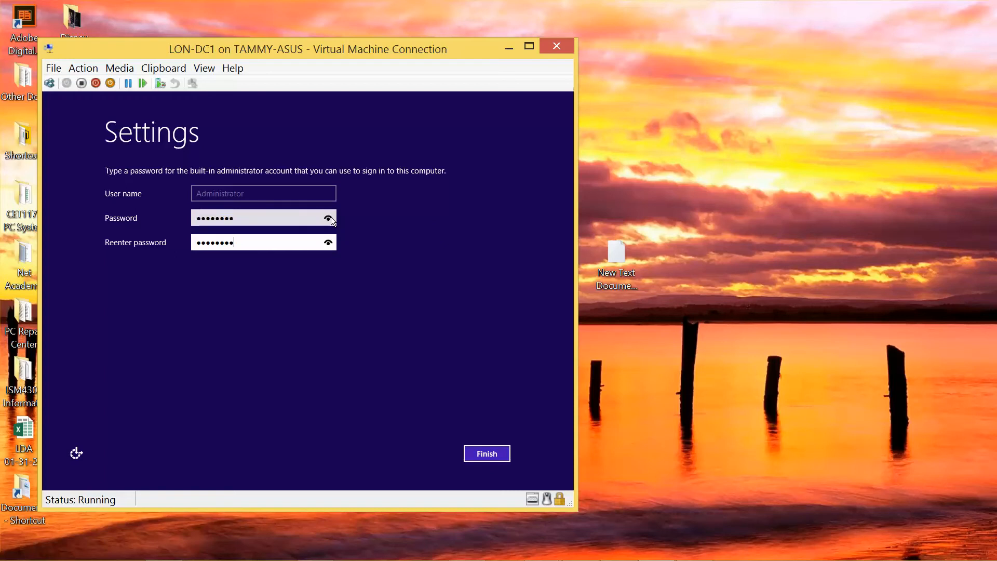
left_click(487, 453)
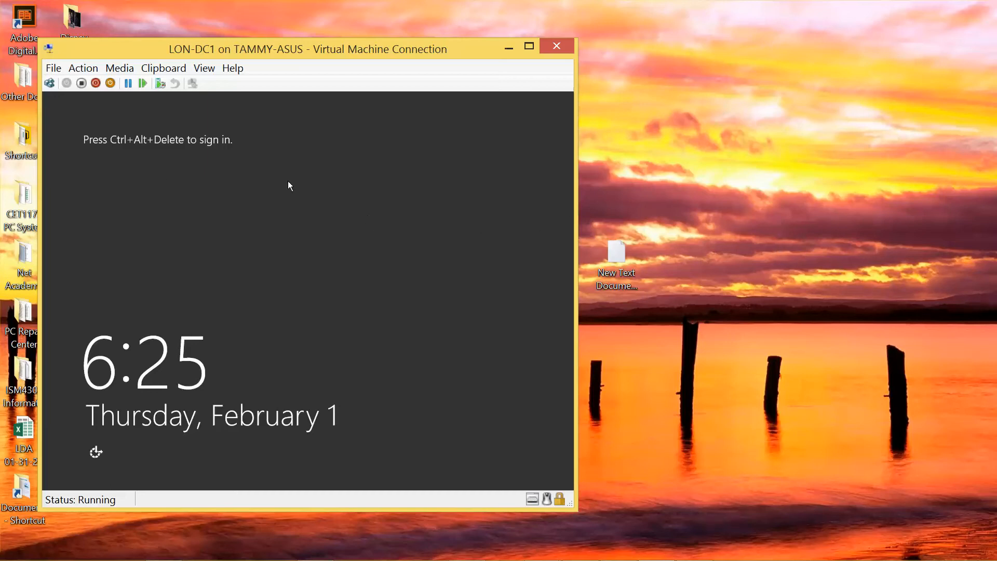
Step: Sign in to LON-DC1 as Administrator with the administrator password
left_click(51, 84)
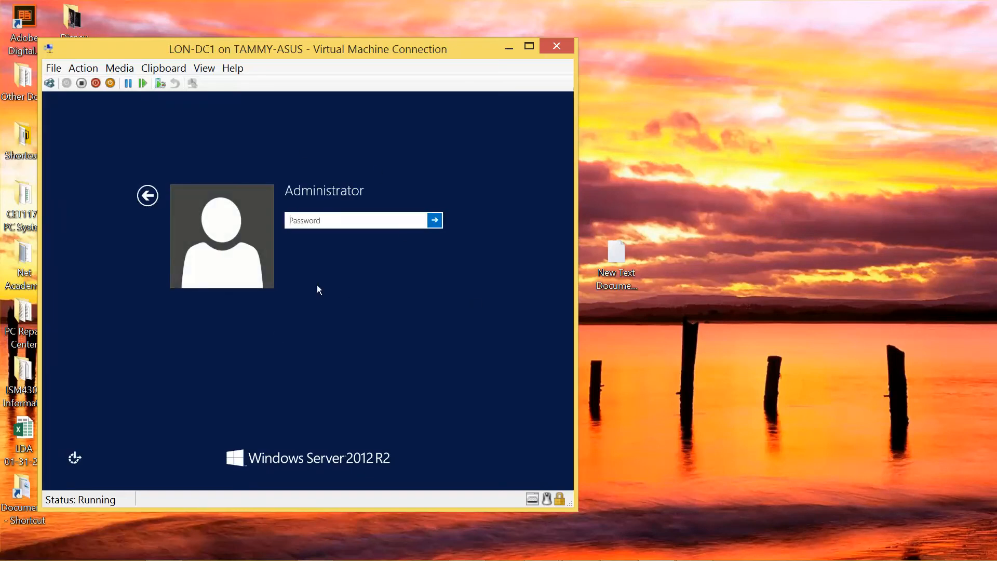
type("Pa$$w0rd")
left_click(418, 224)
left_click(434, 220)
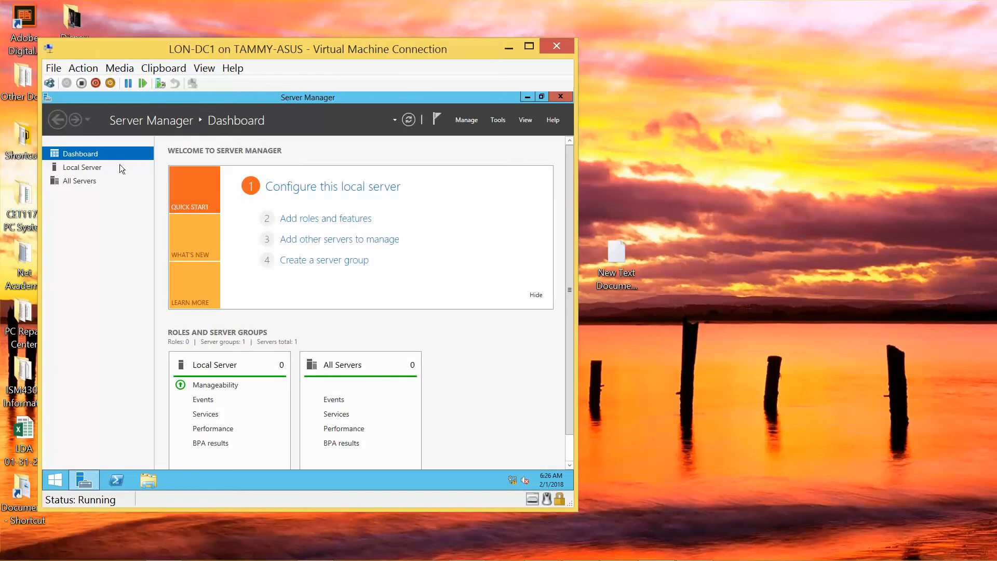
Step: Show the Local Server properties page and run the VM connection full screen
left_click(95, 168)
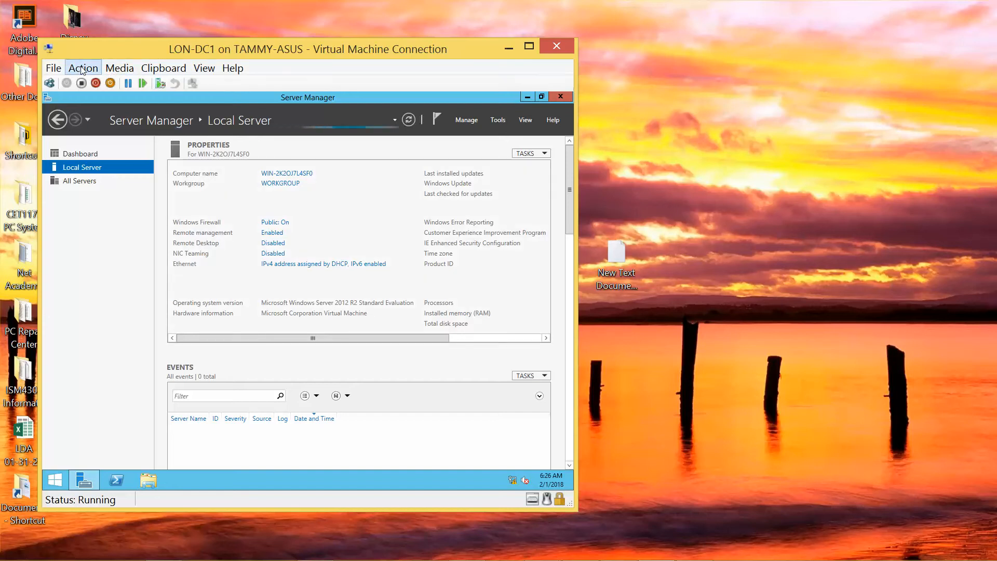
left_click(203, 69)
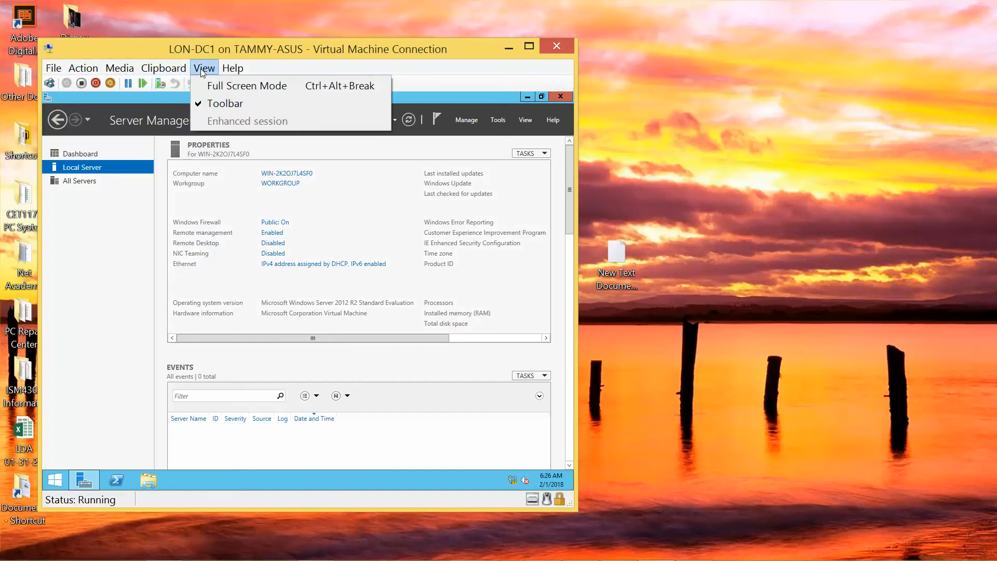
left_click(222, 86)
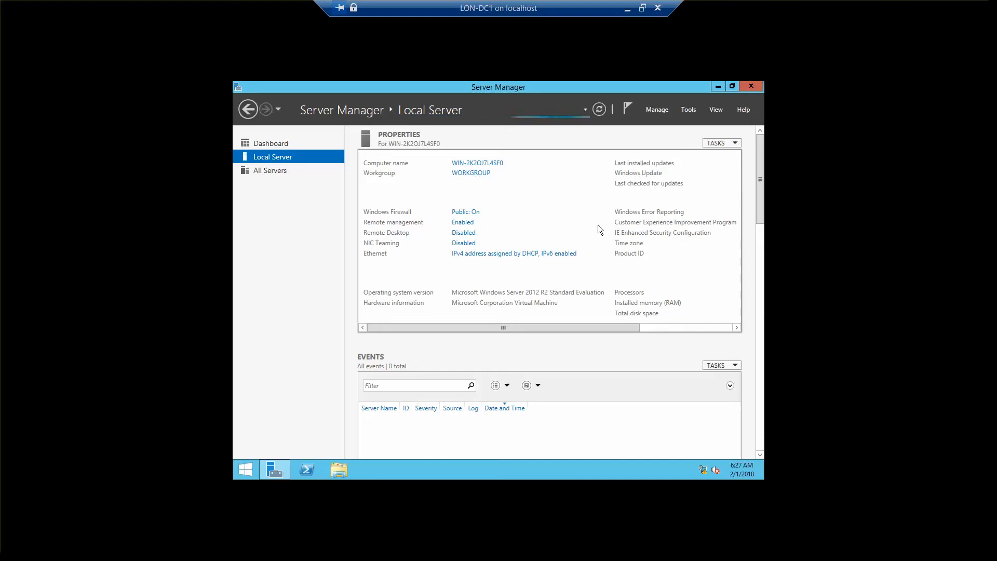
Step: Open the TCP/IPv4 properties of the Ethernet adapter
left_click(517, 254)
left_click(369, 195)
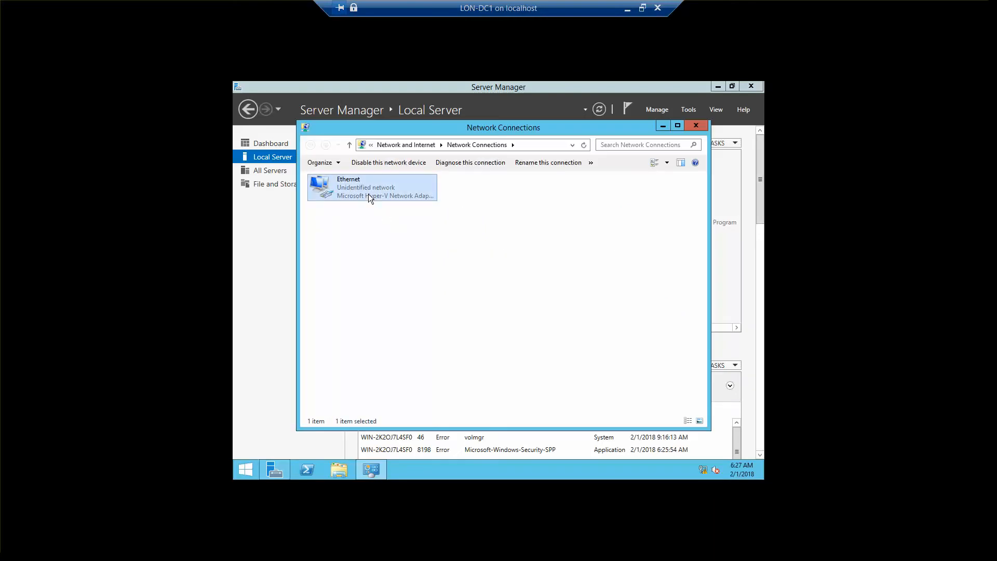
right_click(369, 195)
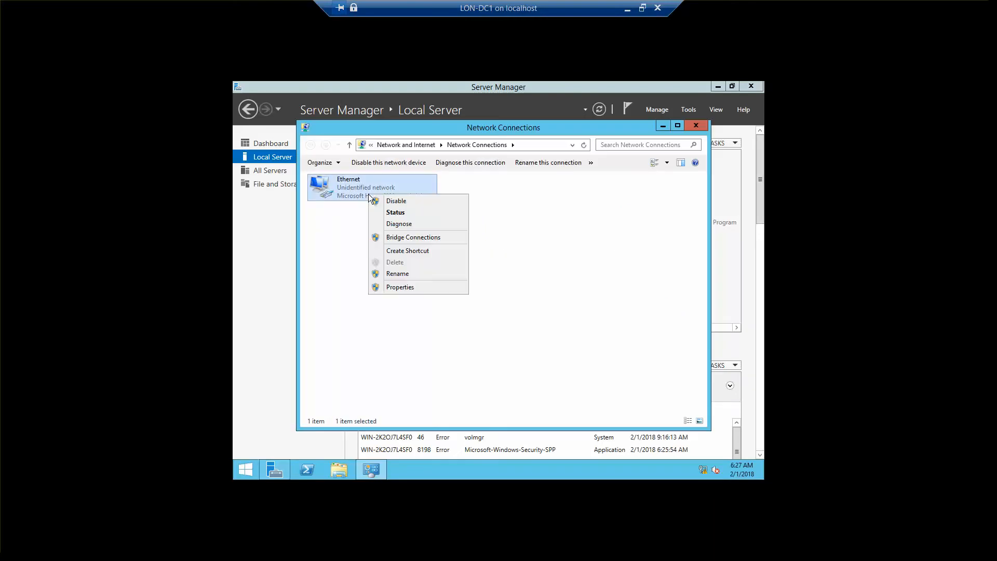
left_click(402, 288)
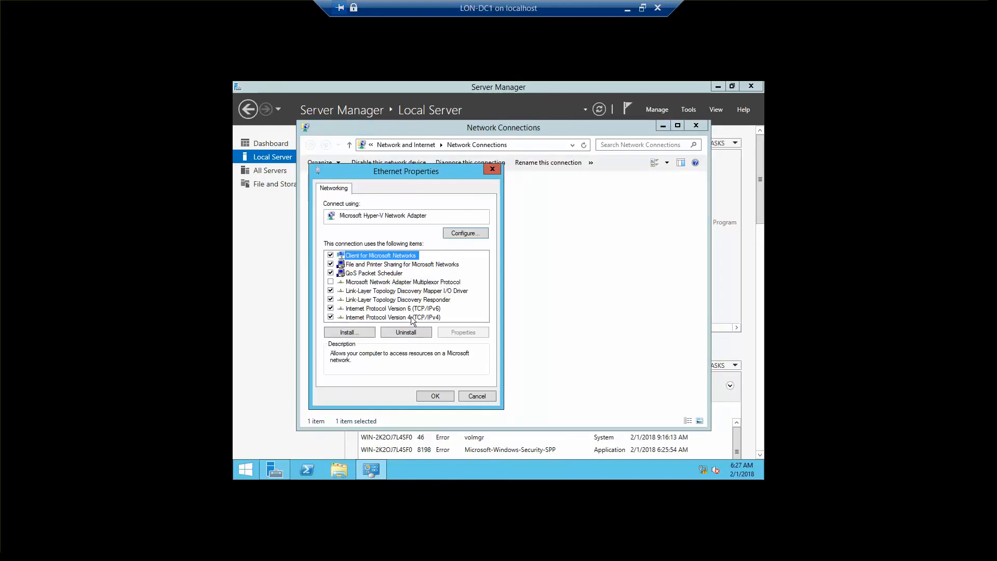
left_click(410, 317)
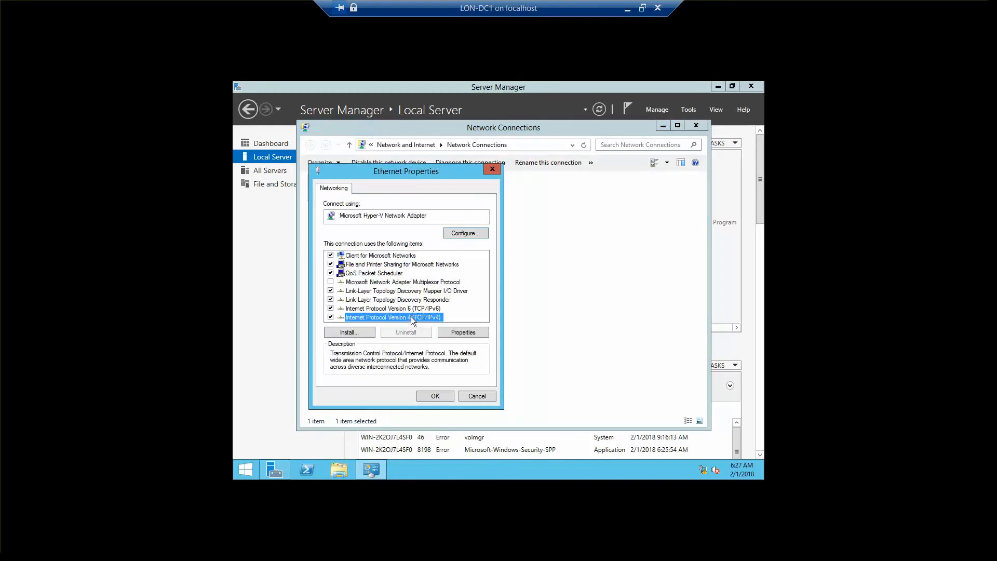
left_click(462, 332)
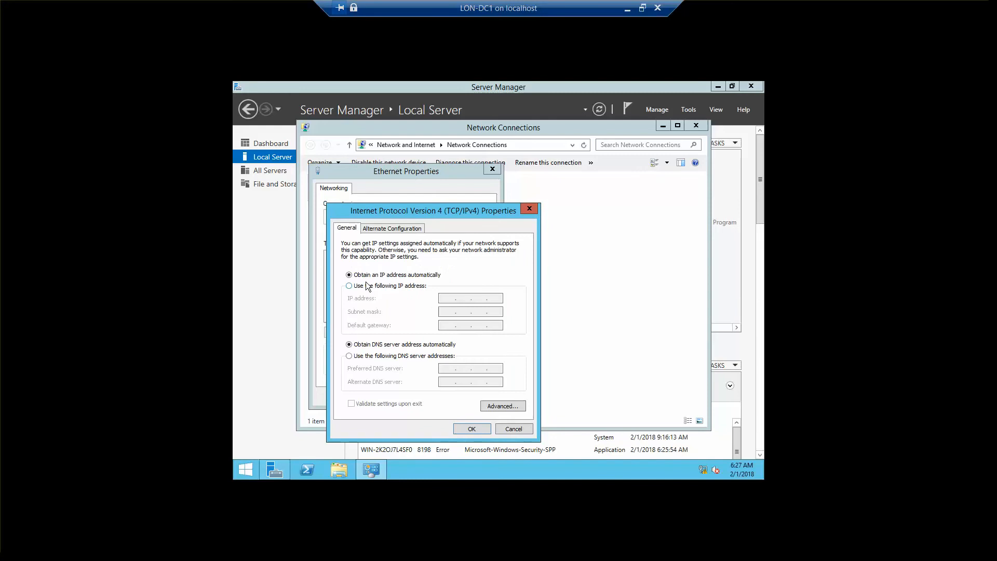
Step: Set static IP 172.16.0.10, mask 255.255.0.0 and preferred DNS 172.16.0.10
left_click(350, 287)
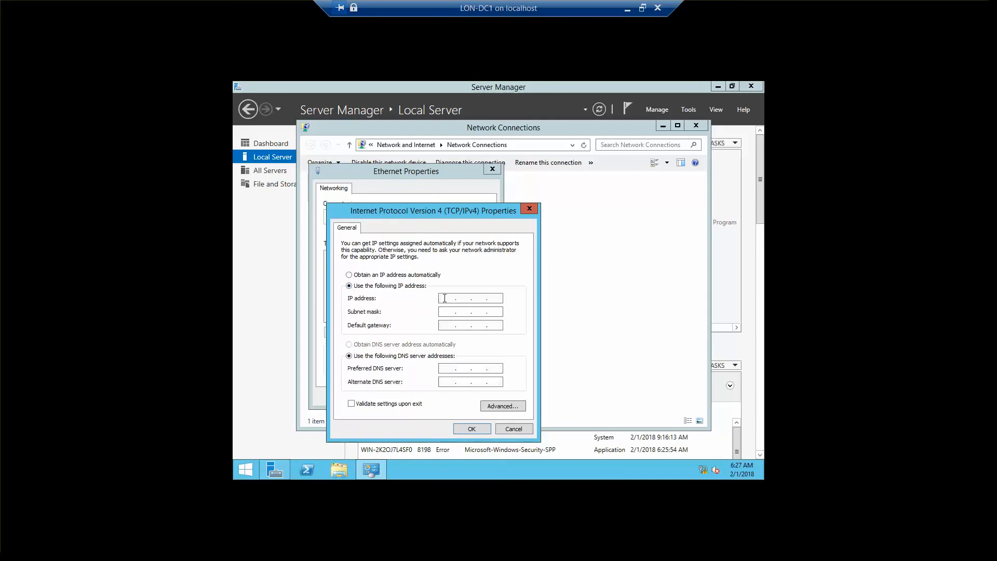
key("End")
type("172 . 160")
key("BackSpace")
type(".0.10")
key("Tab")
key("Tab")
left_click(445, 369)
type("17216010")
left_click(464, 433)
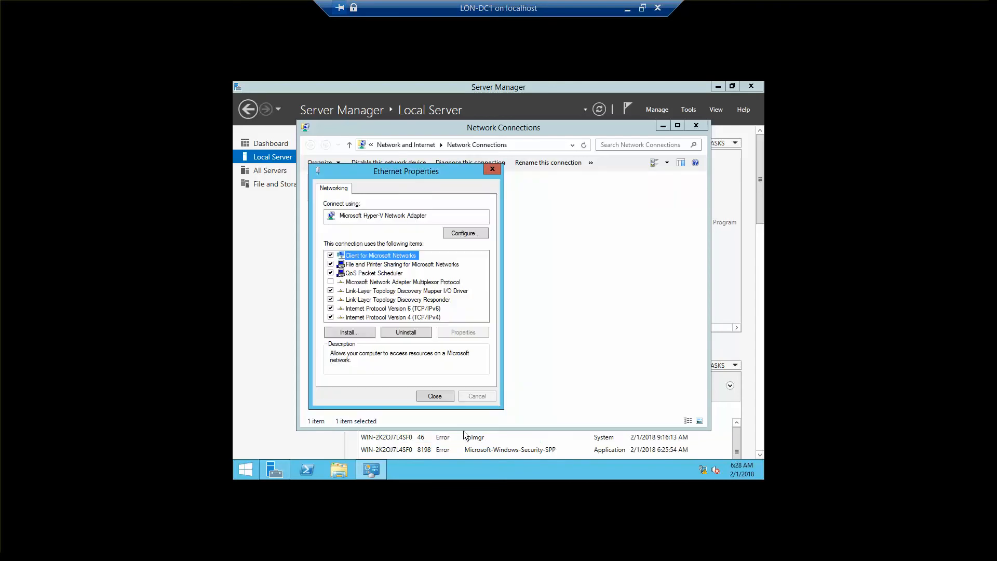
left_click(430, 396)
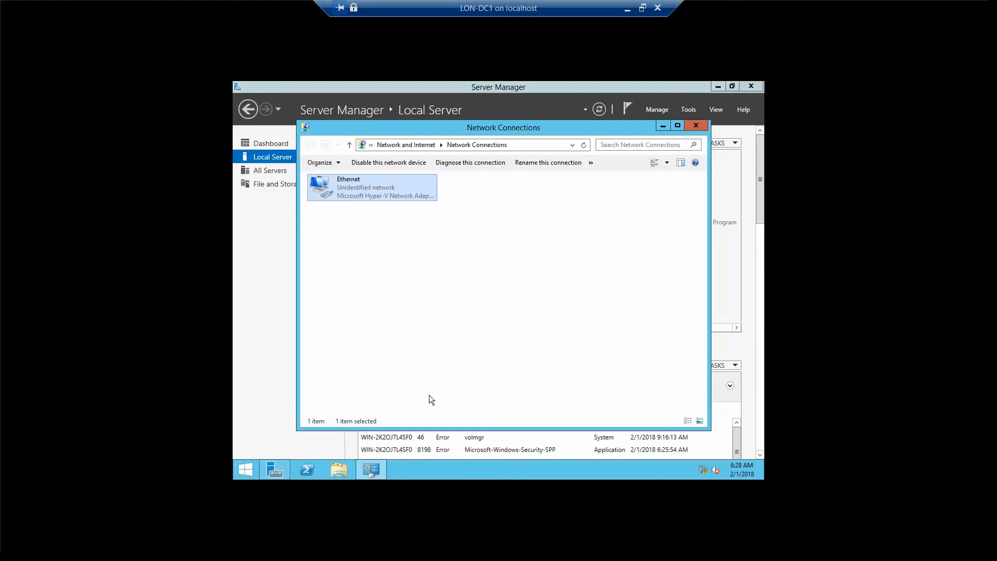
Step: Close Network Connections and scroll the Properties pane to see Ethernet at 172.16.0.10
left_click(700, 124)
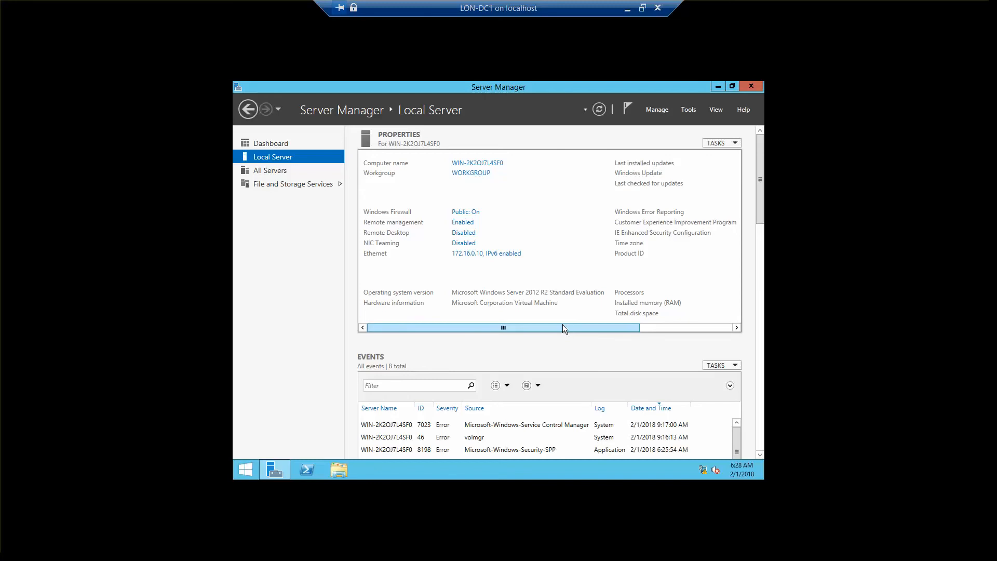
left_click_drag(565, 326, 681, 335)
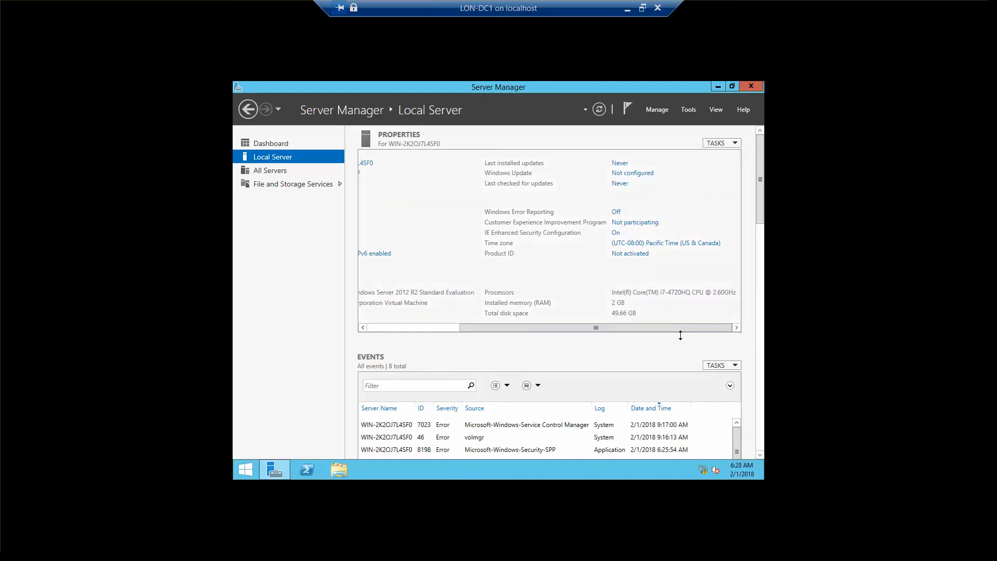
Step: Set the time zone to Eastern Time (US & Canada) and open System Properties for the computer name
left_click(677, 247)
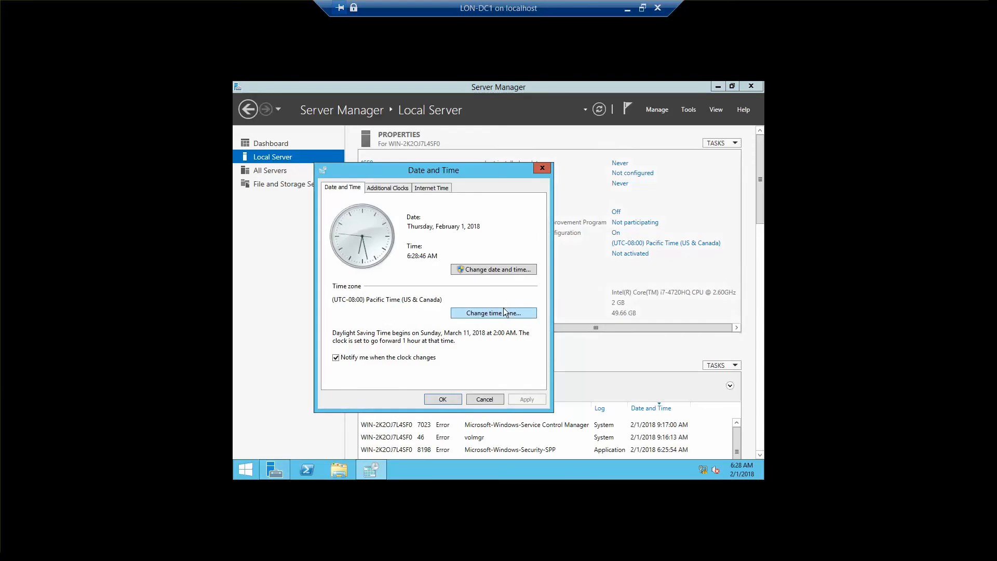
left_click(502, 315)
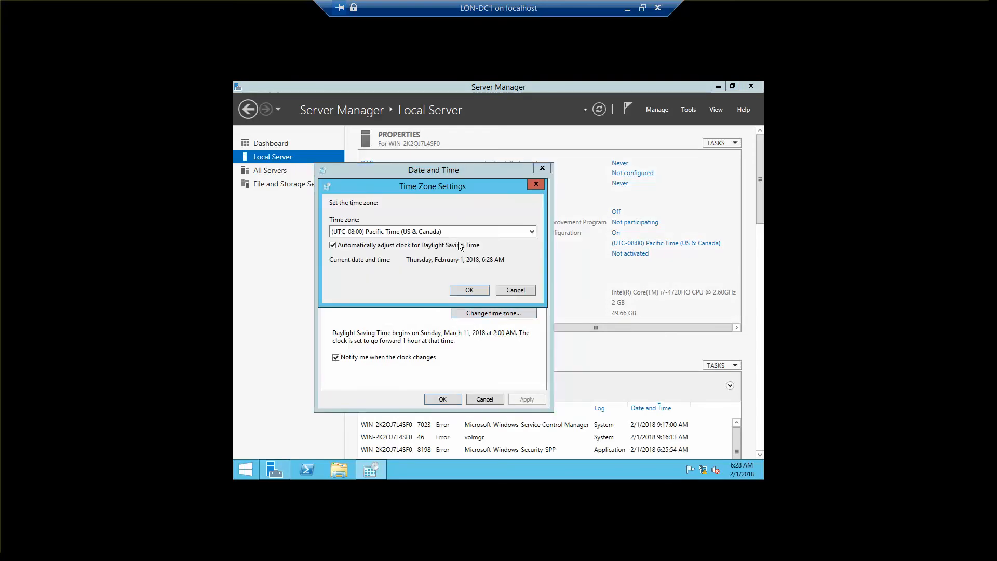
left_click(447, 232)
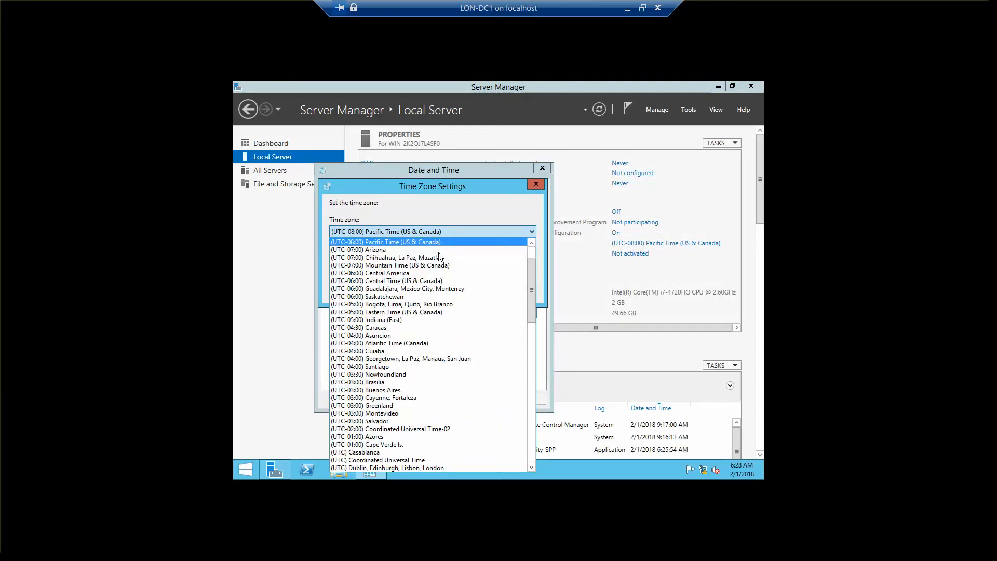
left_click(418, 313)
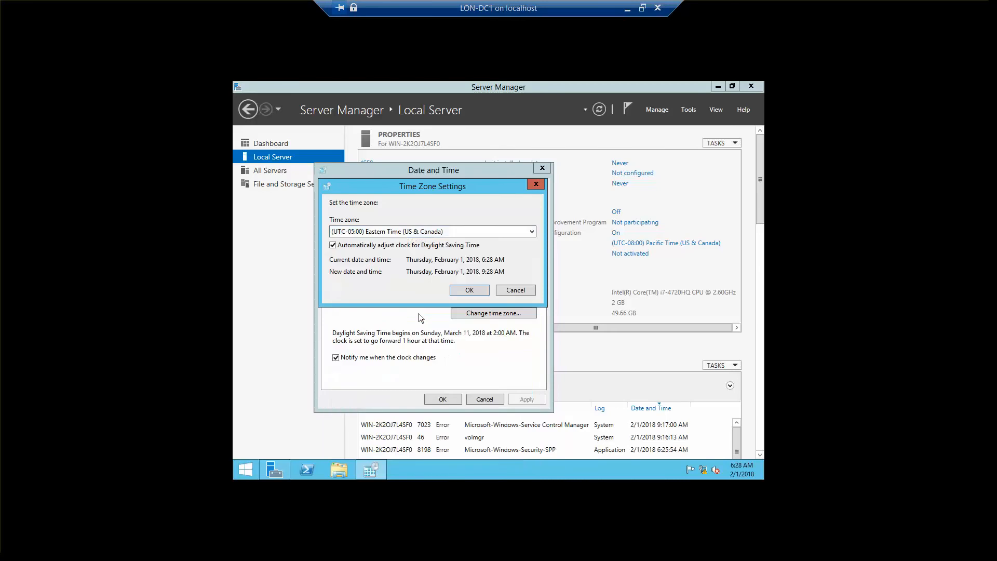
left_click(470, 291)
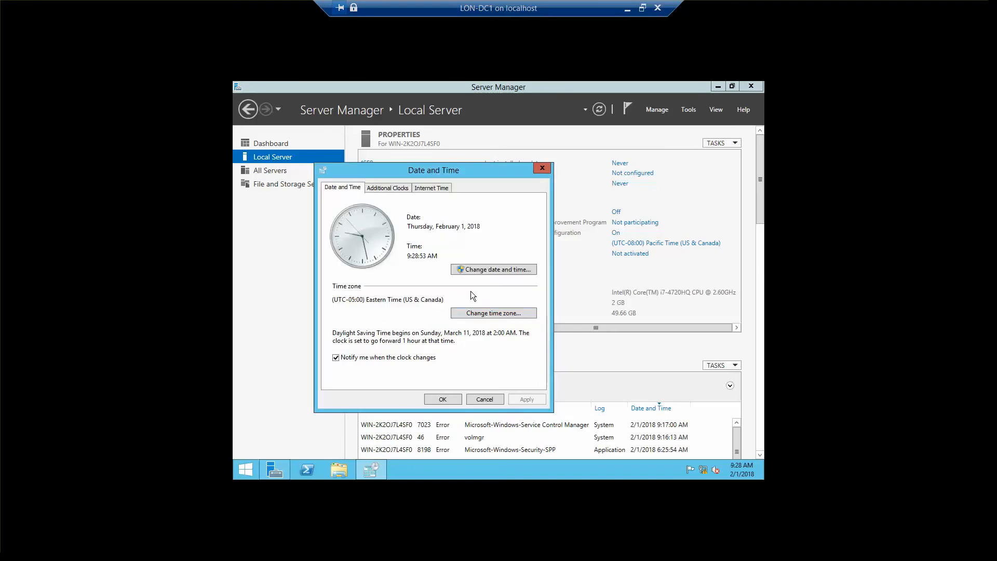
left_click(441, 398)
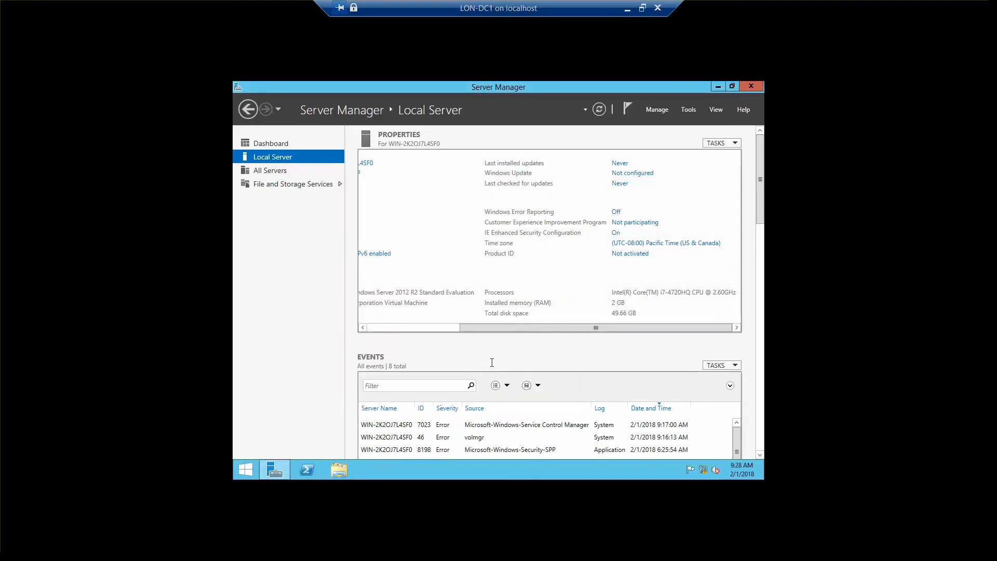
left_click_drag(553, 326, 391, 323)
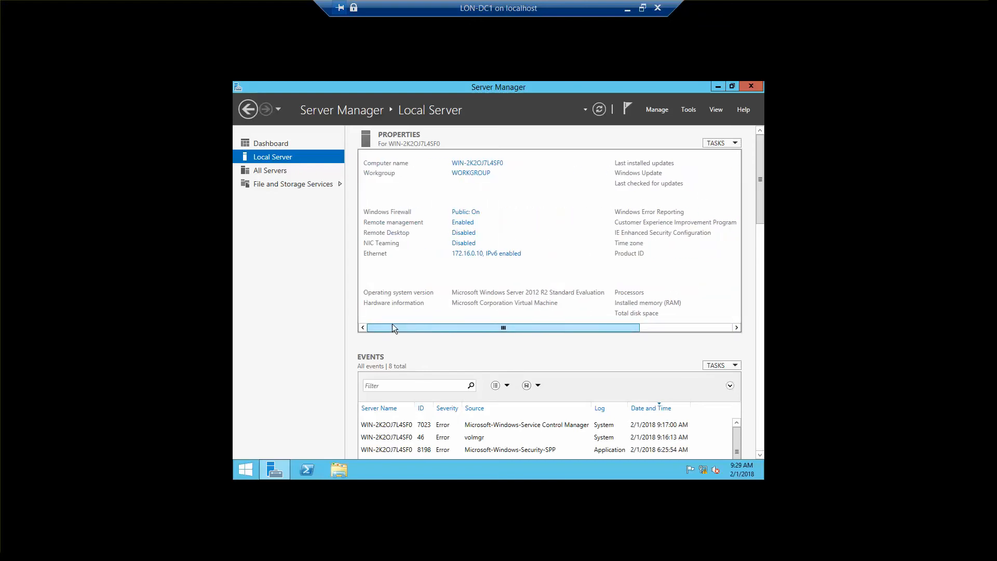
left_click(484, 164)
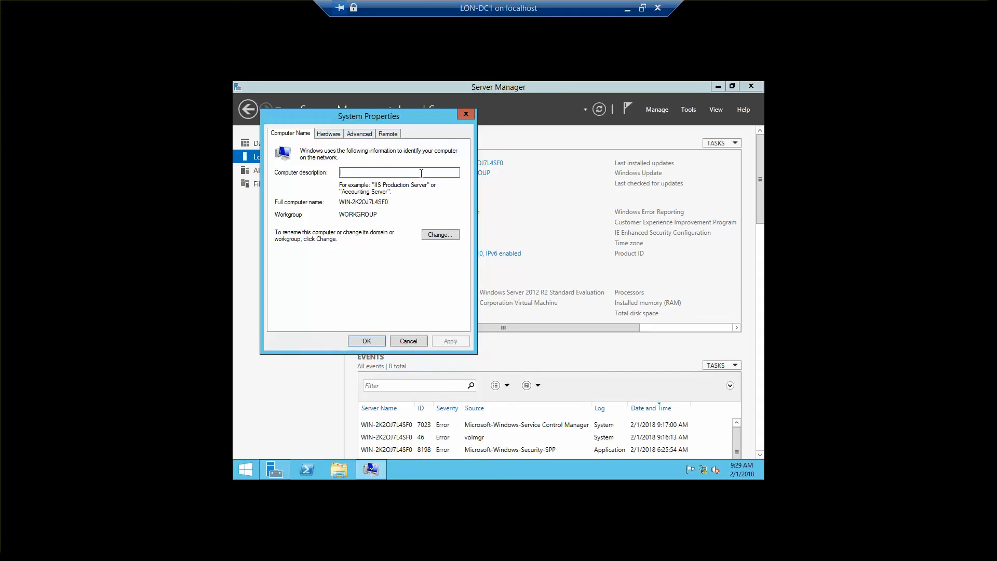
Step: Open the computer name change dialog, then window the VM and bring up the Lab Setup Guide
left_click(437, 235)
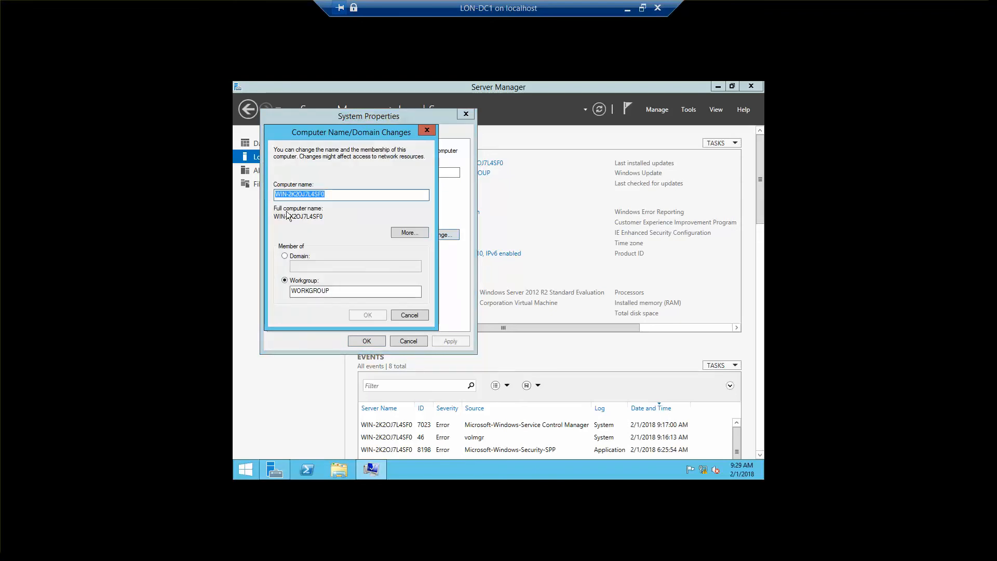
left_click(642, 8)
mouse_move(586, 558)
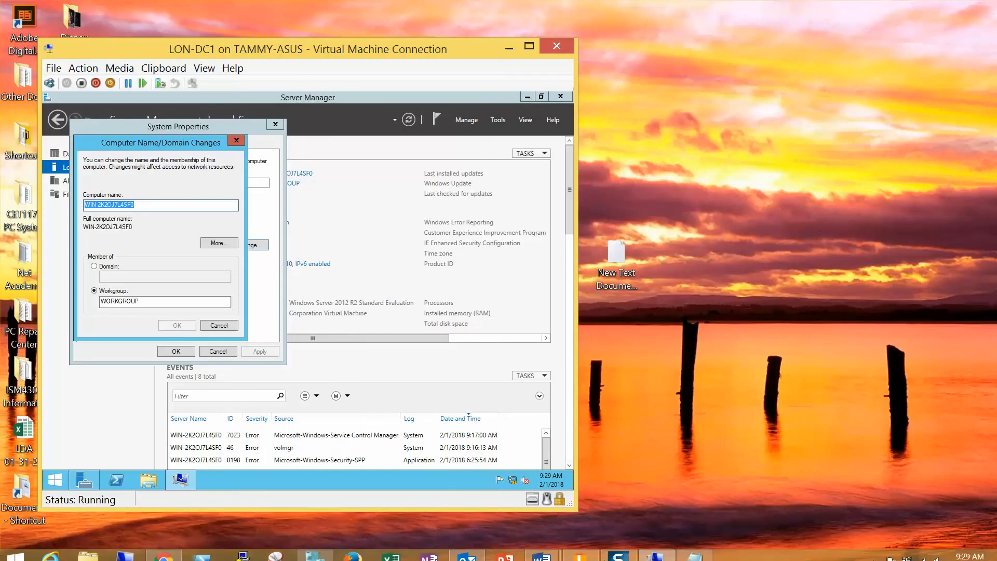
mouse_move(543, 549)
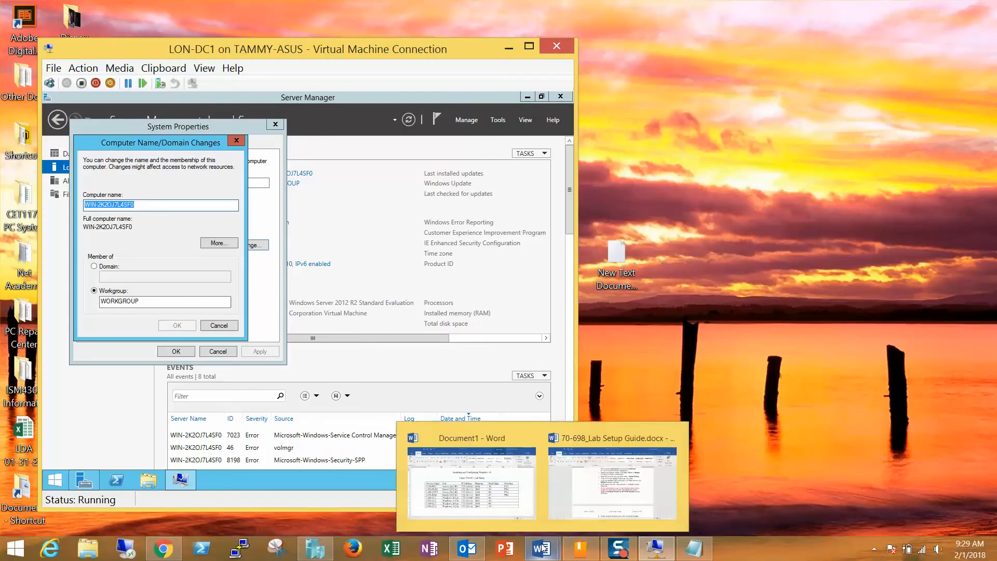
left_click(608, 502)
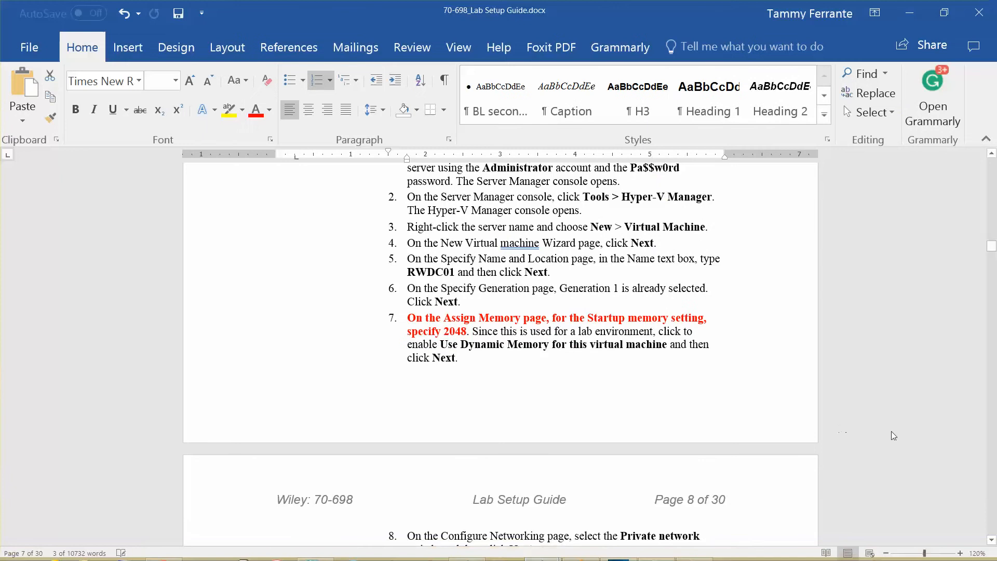
Step: Change RWDC01 in step 11 of the 70-698 Lab Setup Guide to LON-DC1 in red, then minimize Word
mouse_move(993, 250)
left_mouse_down()
mouse_move(992, 158)
mouse_move(993, 266)
left_mouse_up()
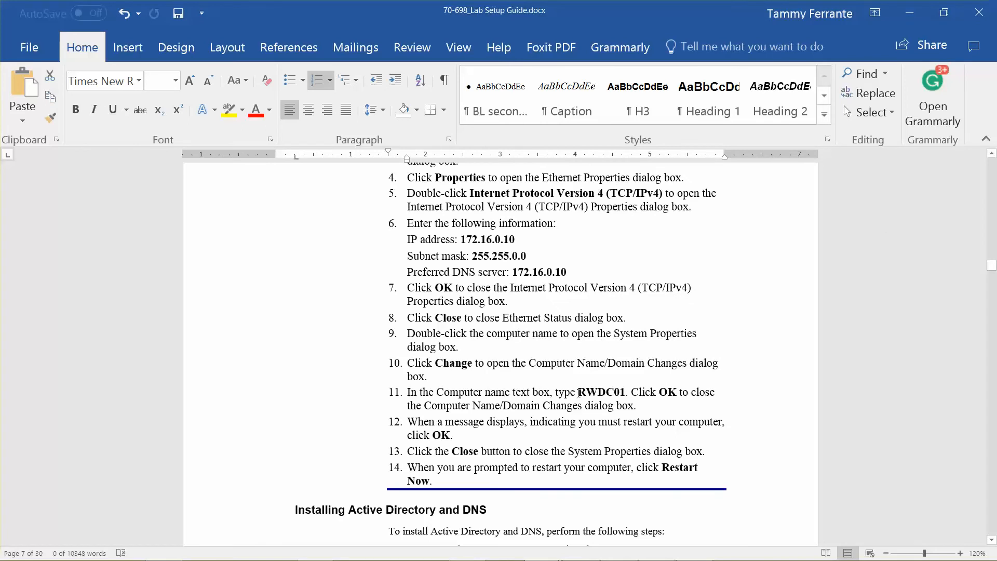
left_click_drag(579, 393, 623, 396)
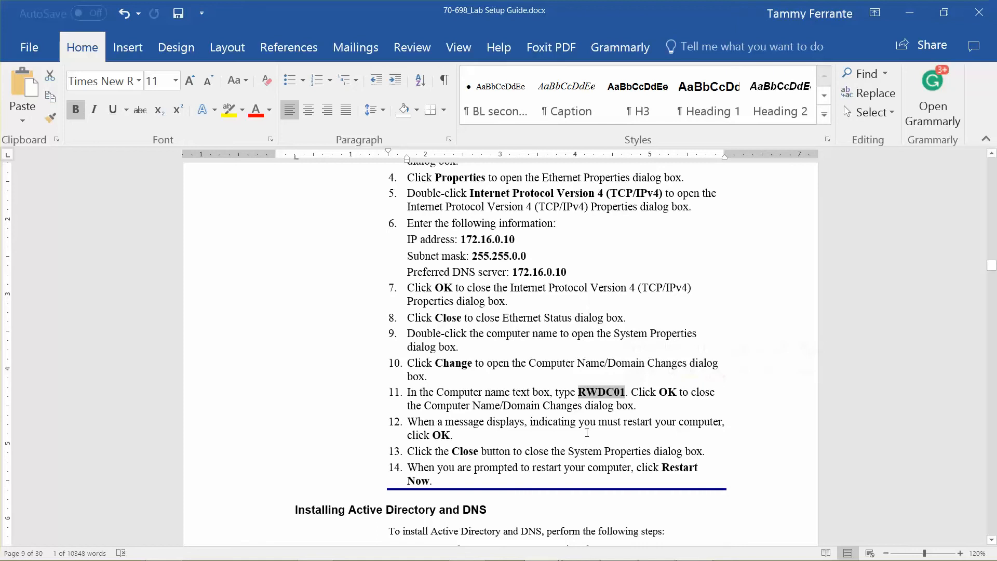
type("LON-DC")
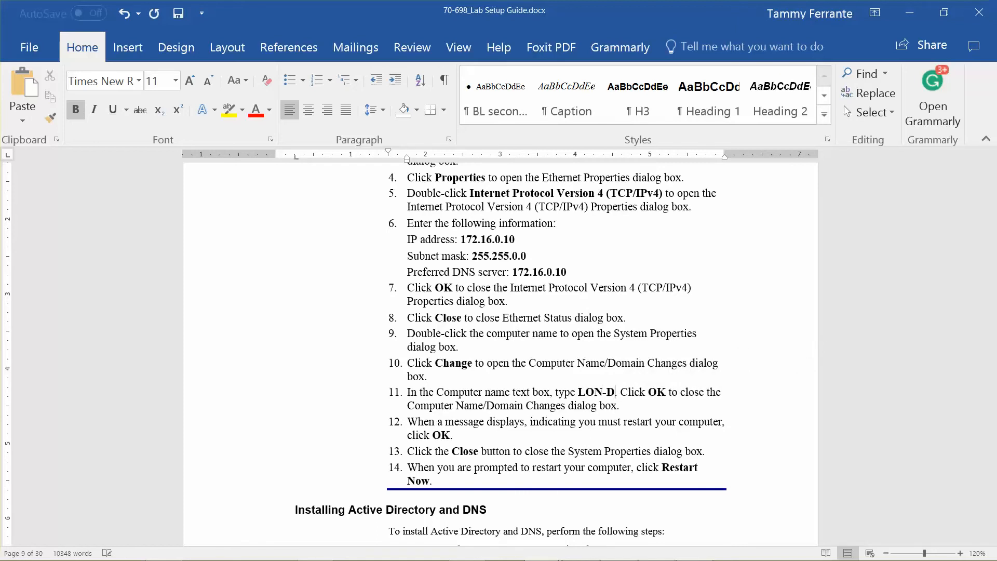
type("1")
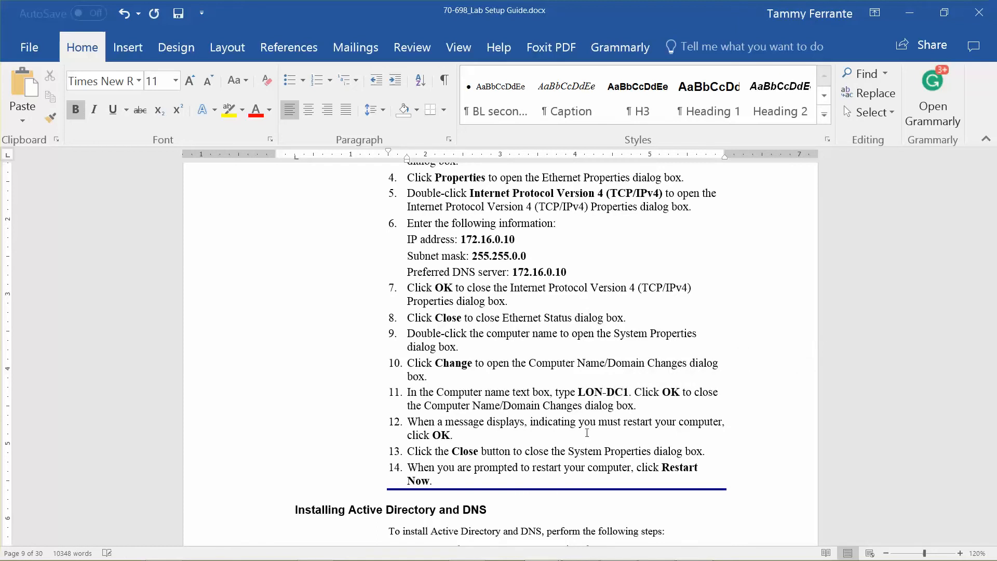
key("shift+Left")
key("shift+Left")
key("shift+Left")
key("shift+Left")
key("shift+Left")
key("shift+Left")
key("shift+Left")
key("shift+Left")
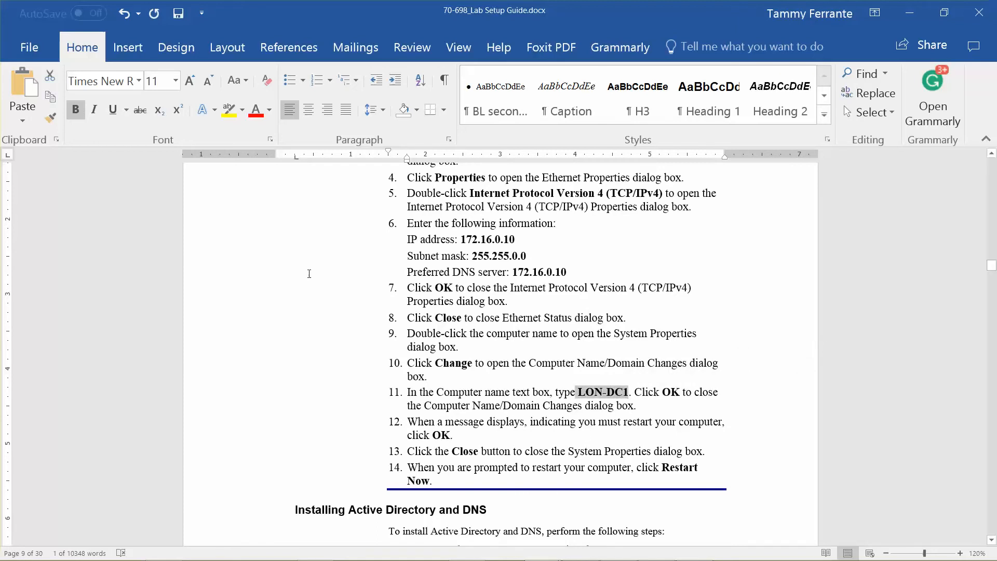
left_click(233, 119)
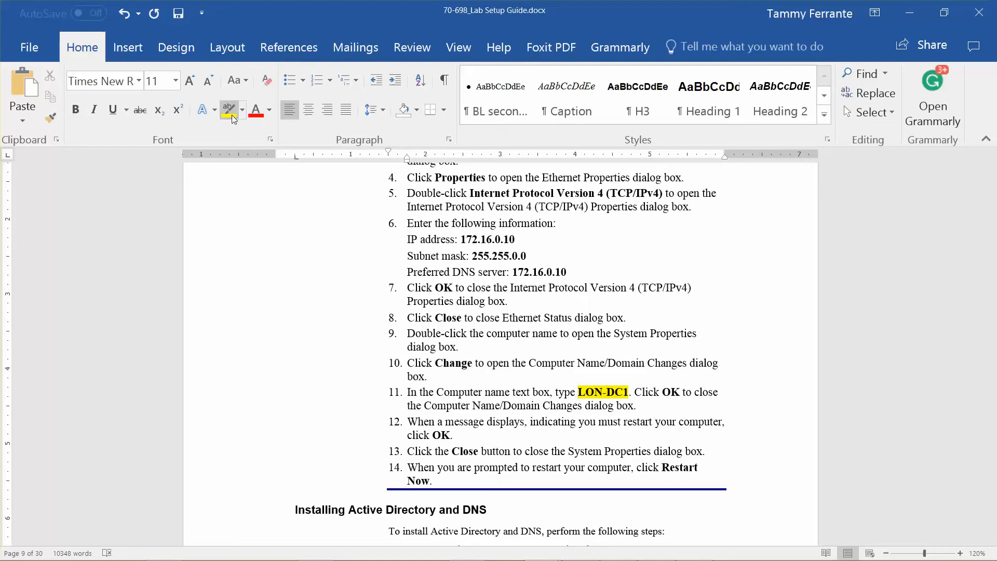
key("ctrl+z")
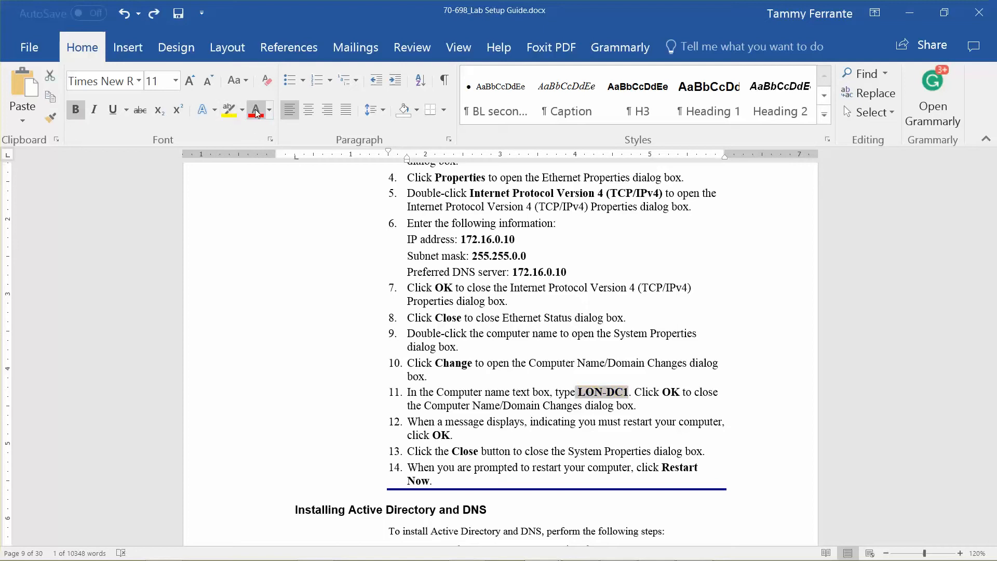
left_click(256, 114)
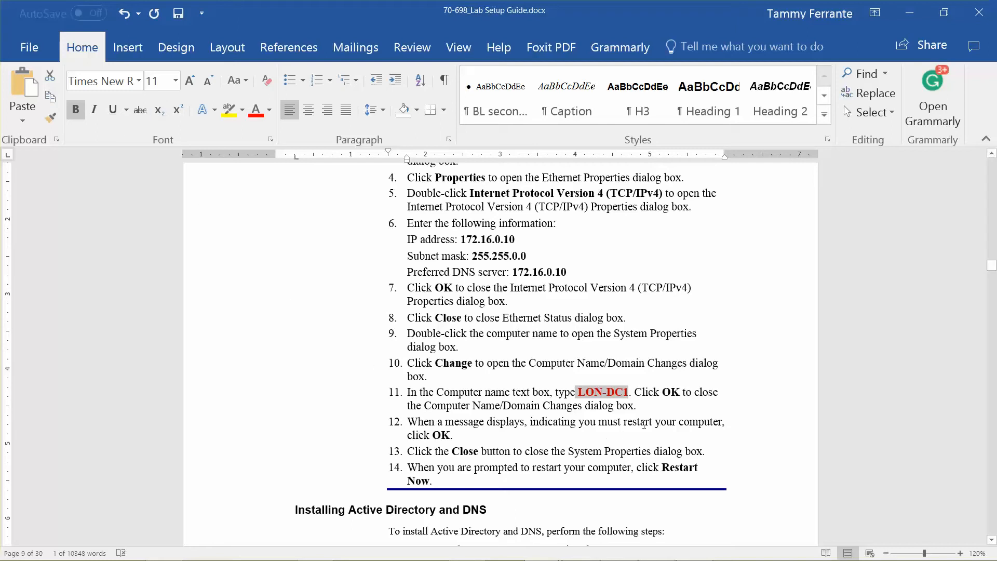
left_click(904, 14)
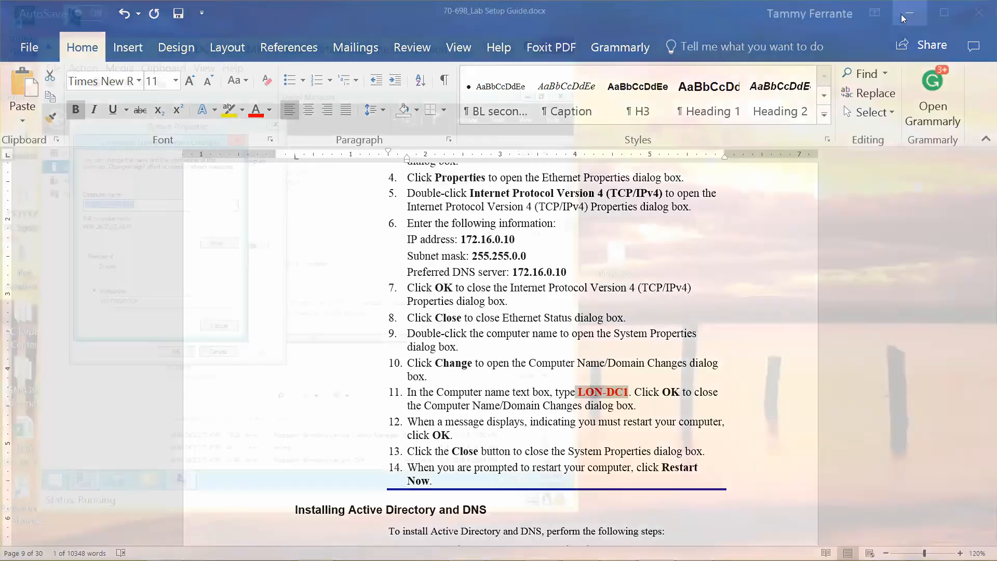
Step: Replace the generated computer name with LON-DC1 and confirm with OK
left_click(145, 209)
key("BackSpace")
key("BackSpace")
key("BackSpace")
key("BackSpace")
key("BackSpace")
key("BackSpace")
key("BackSpace")
key("BackSpace")
key("BackSpace")
key("BackSpace")
key("BackSpace")
key("BackSpace")
key("BackSpace")
key("BackSpace")
key("BackSpace")
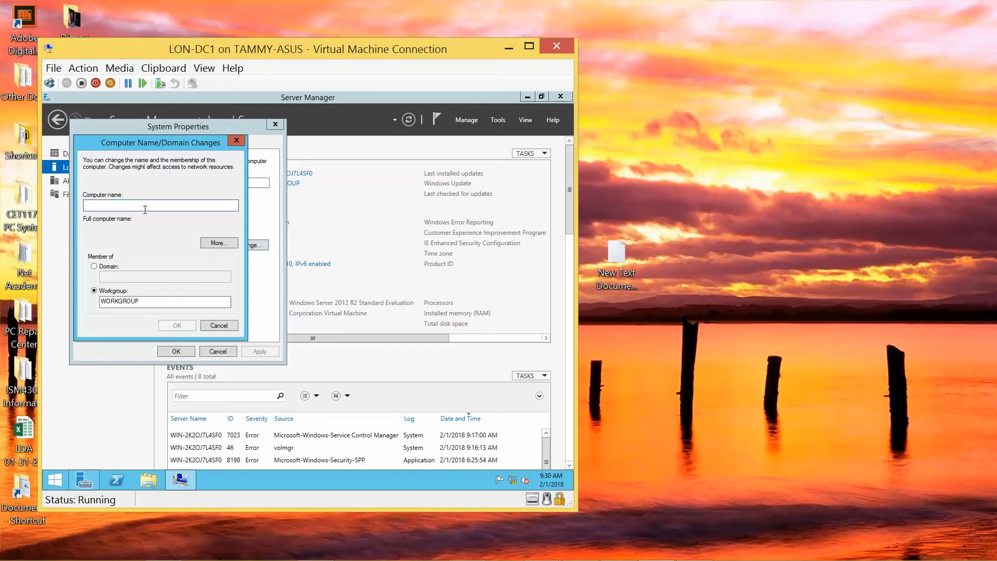
type("LON-D")
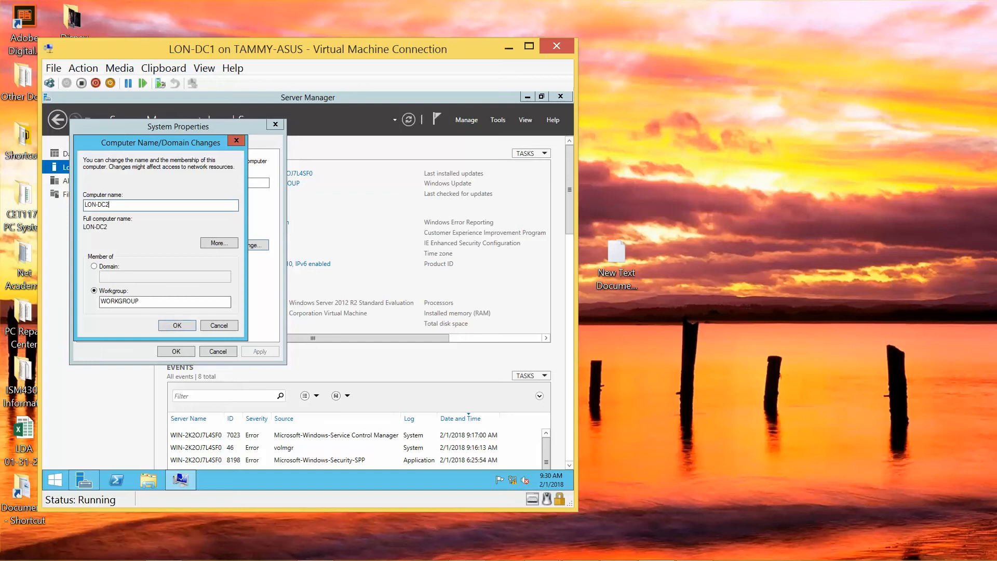
type("C2")
key("BackSpace")
type("1")
mouse_move(499, 534)
key("BackSpace")
key("BackSpace")
key("BackSpace")
type("DC1")
left_click(177, 324)
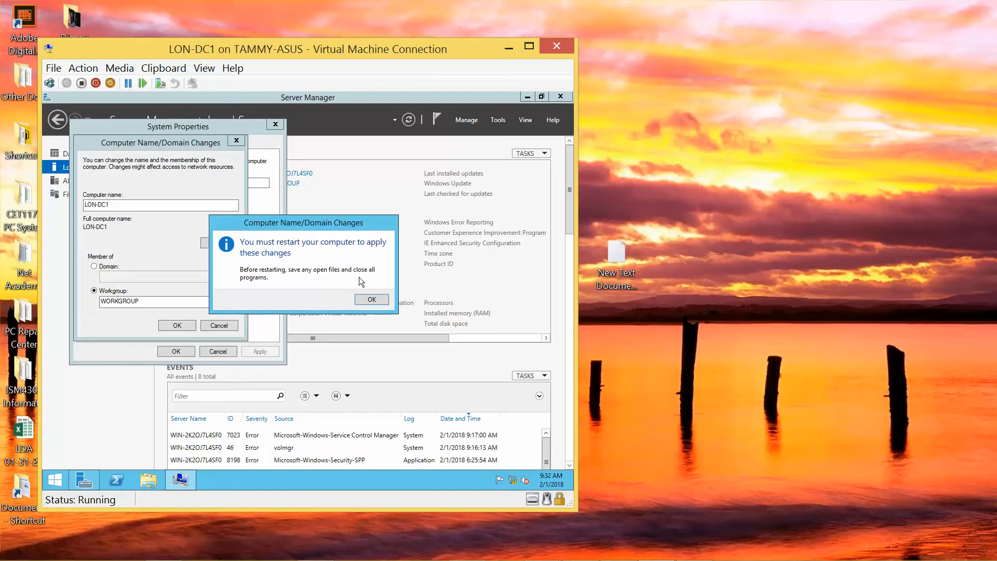
Step: Acknowledge the restart notice, close System Properties, and restart the server now
left_click(372, 300)
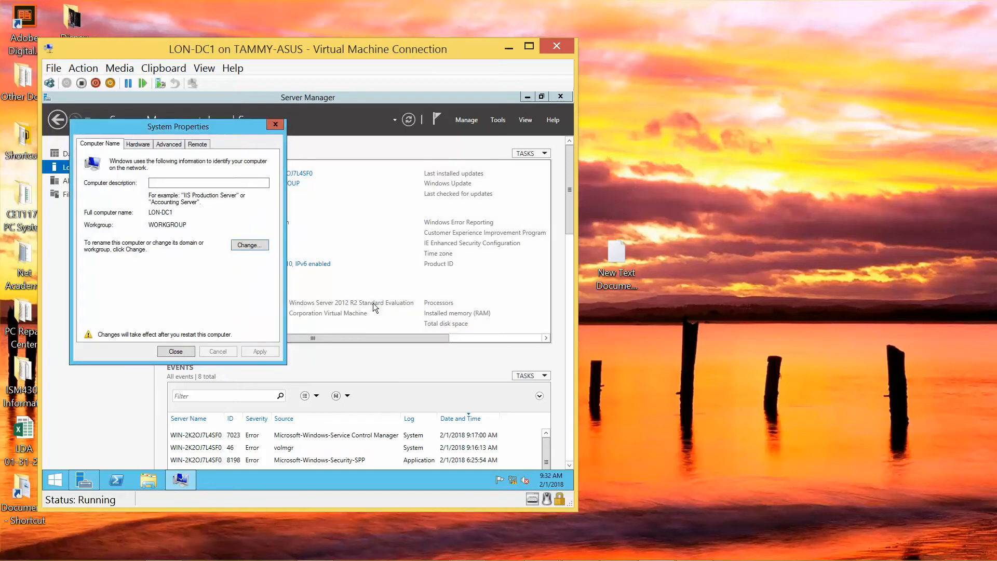
left_click(175, 351)
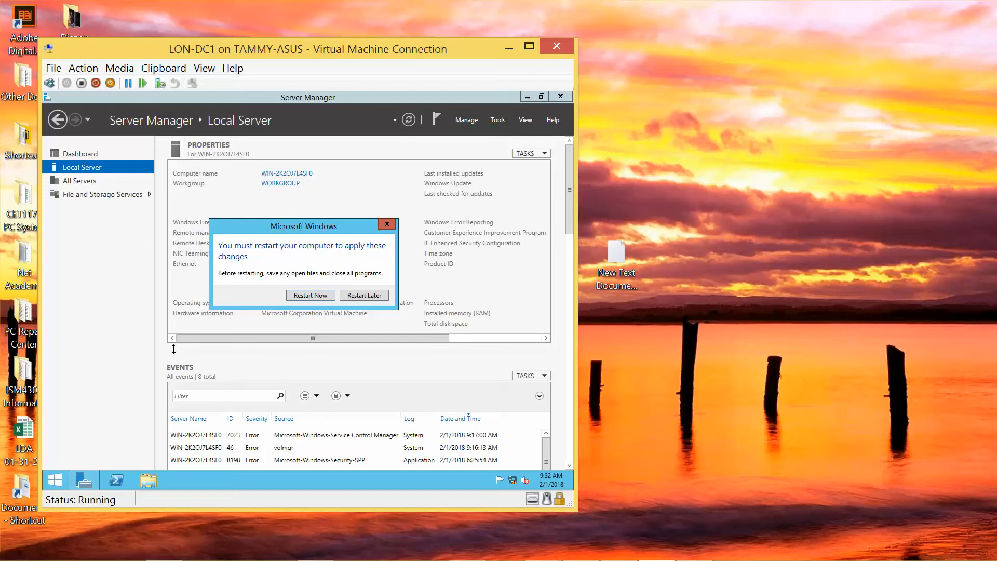
left_click(313, 296)
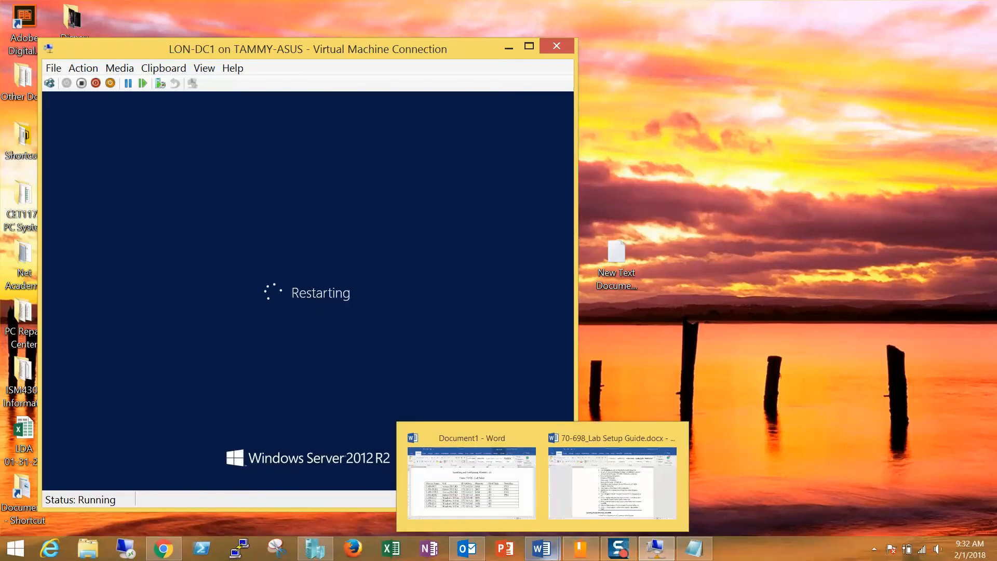
Step: Review LON-DC1's local resource options, expanding the local drives and plug and play devices lists
mouse_move(625, 555)
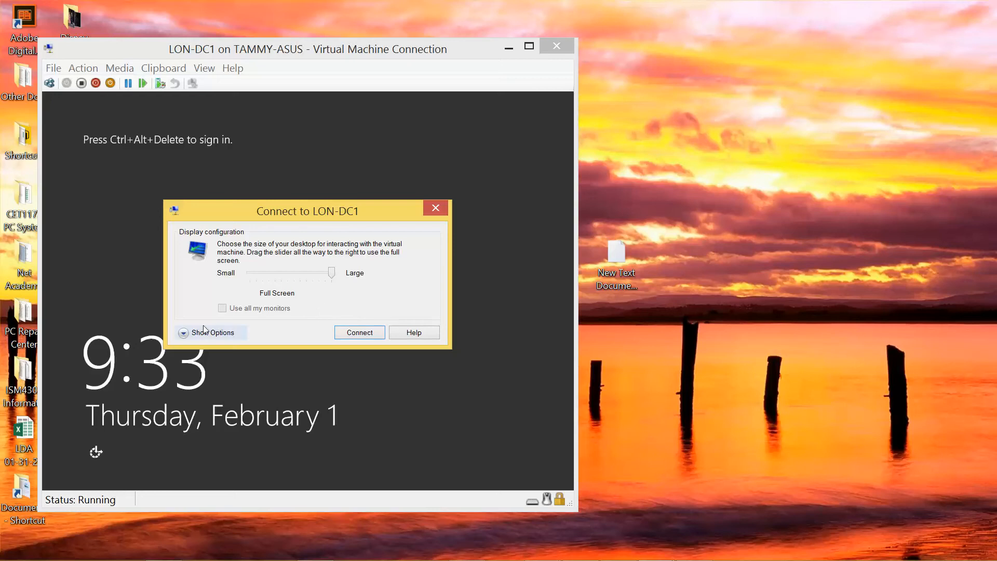
left_click(186, 335)
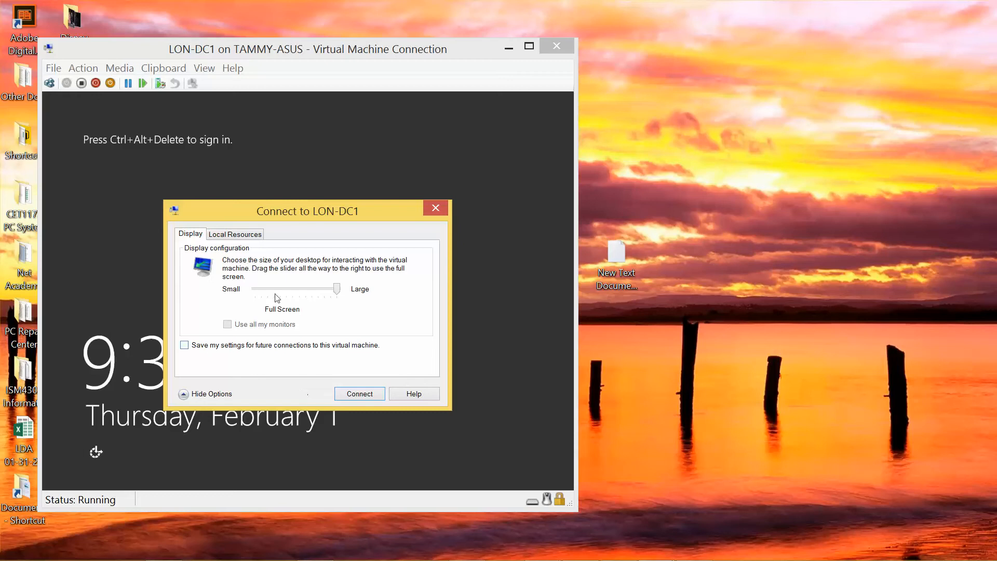
left_click(245, 237)
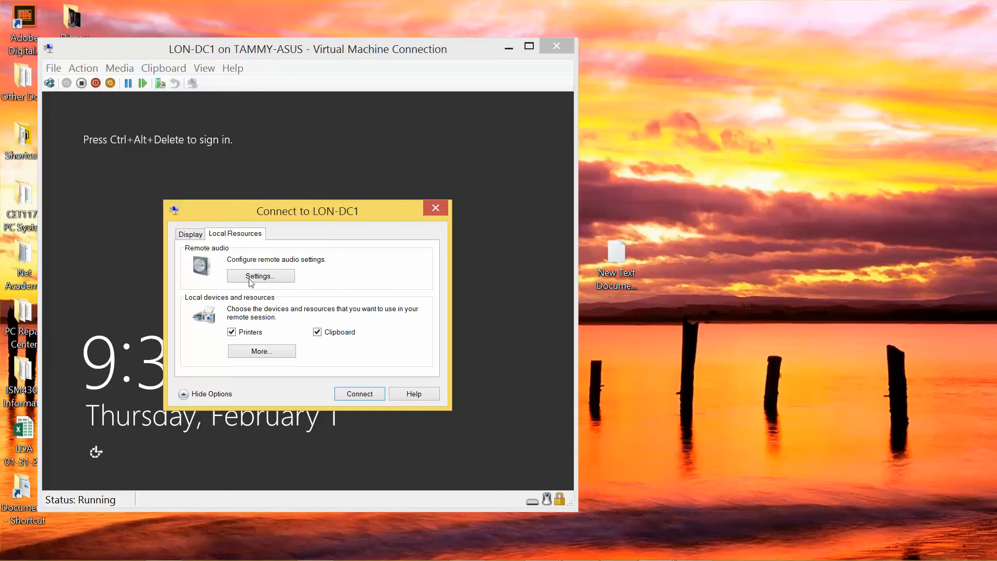
left_click(259, 354)
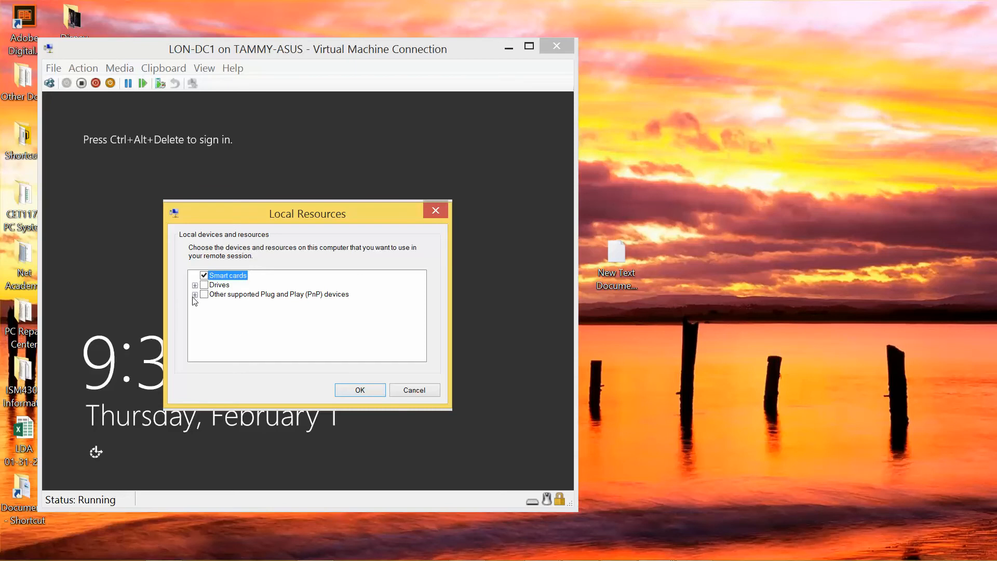
left_click(195, 285)
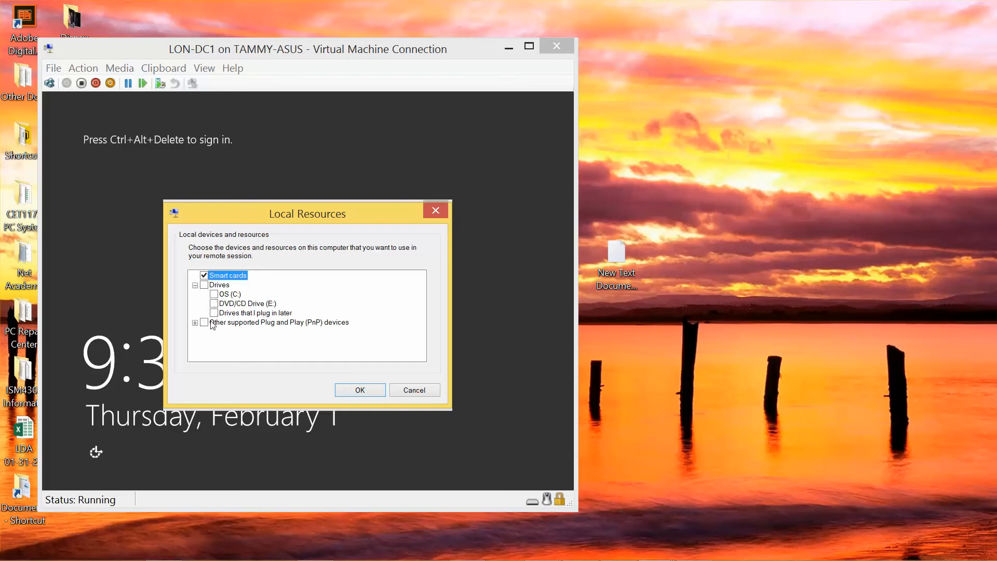
left_click(195, 322)
left_click(359, 391)
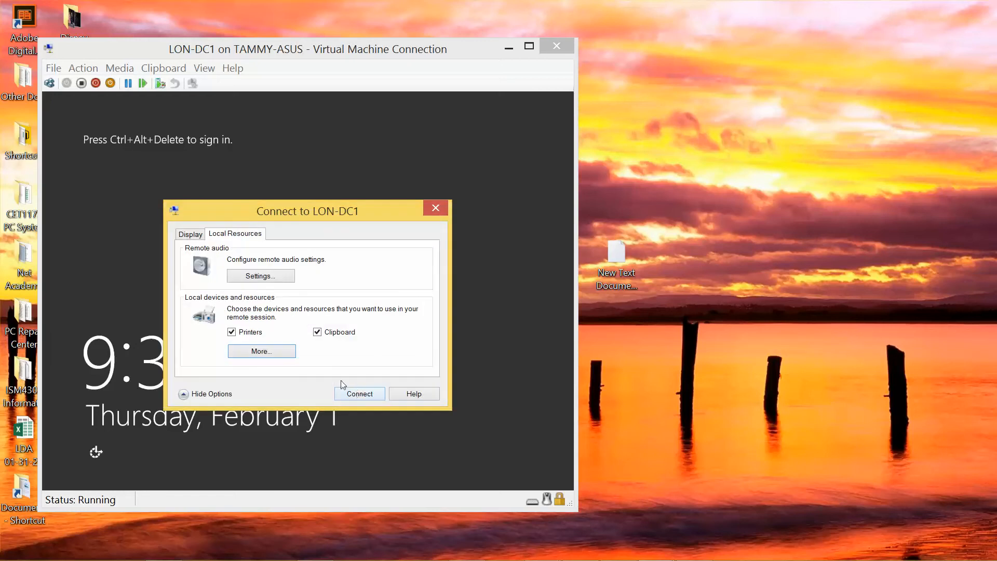
Step: Check the remote audio settings, then connect to LON-DC1 at full-screen display size
left_click(267, 277)
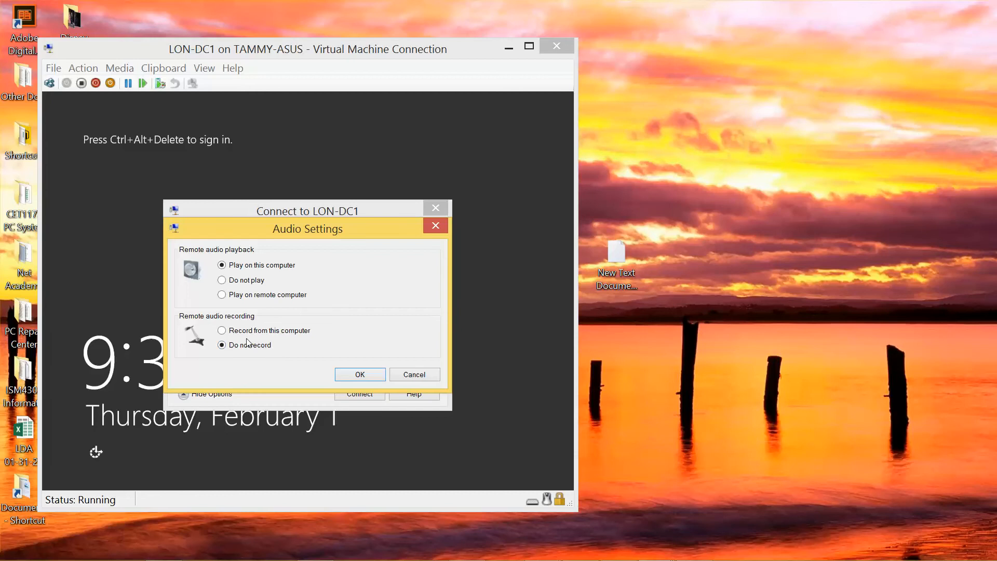
key("super")
key("super")
left_click(365, 375)
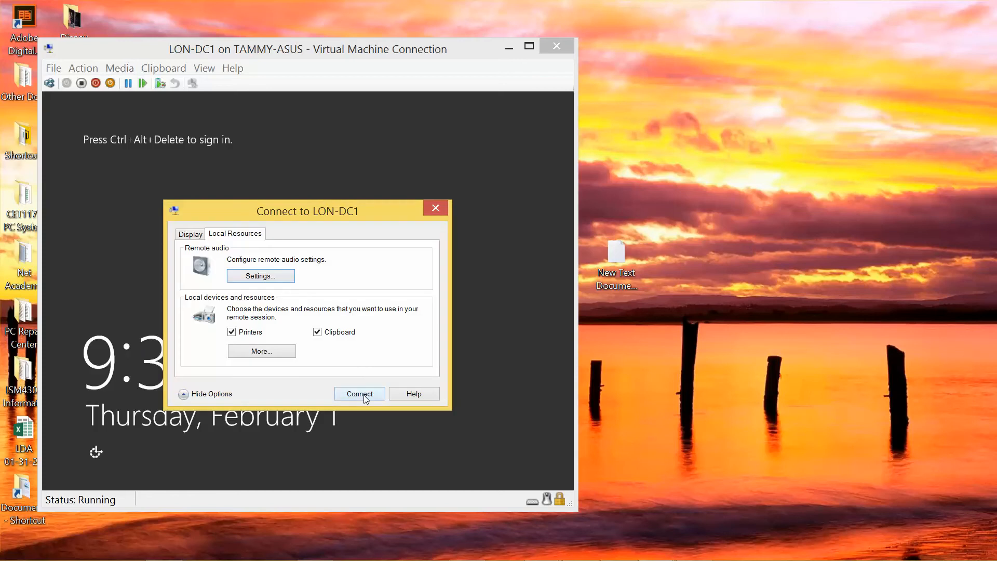
left_click(183, 237)
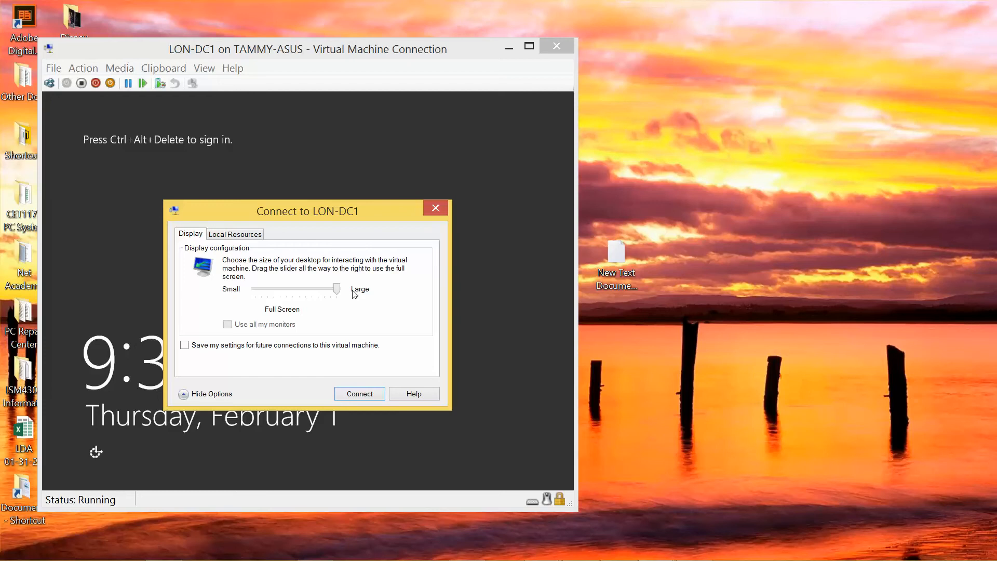
left_click(355, 395)
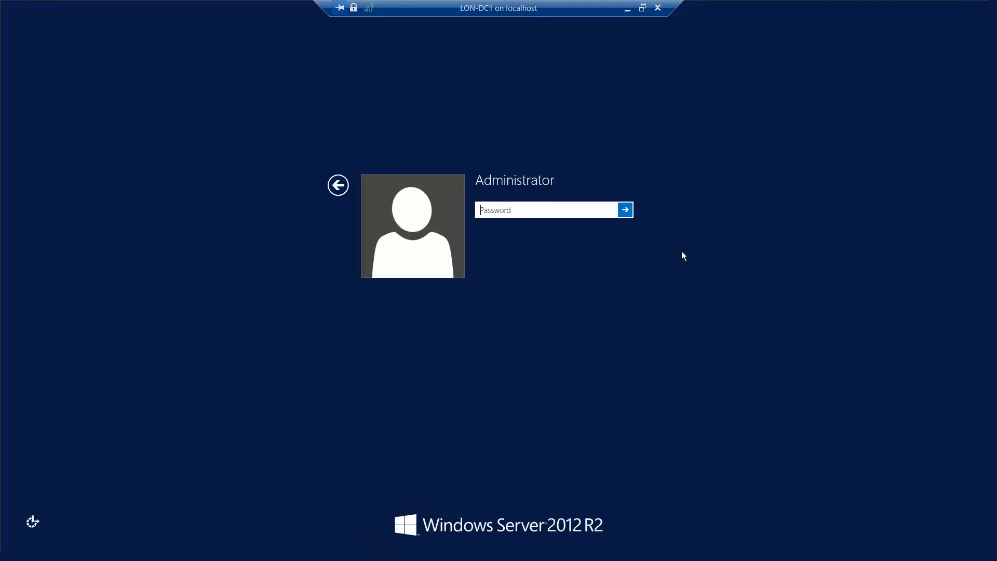
Step: Enter the Administrator password, verify it with the reveal eye, and sign in to LON-DC1
type("Pa$$w0rd")
left_click(611, 210)
key("BackSpace")
key("BackSpace")
key("BackSpace")
key("BackSpace")
key("BackSpace")
key("BackSpace")
key("BackSpace")
key("BackSpace")
type("Pa$$w0rd")
left_click(611, 209)
left_click_drag(610, 209, 616, 209)
left_click(626, 210)
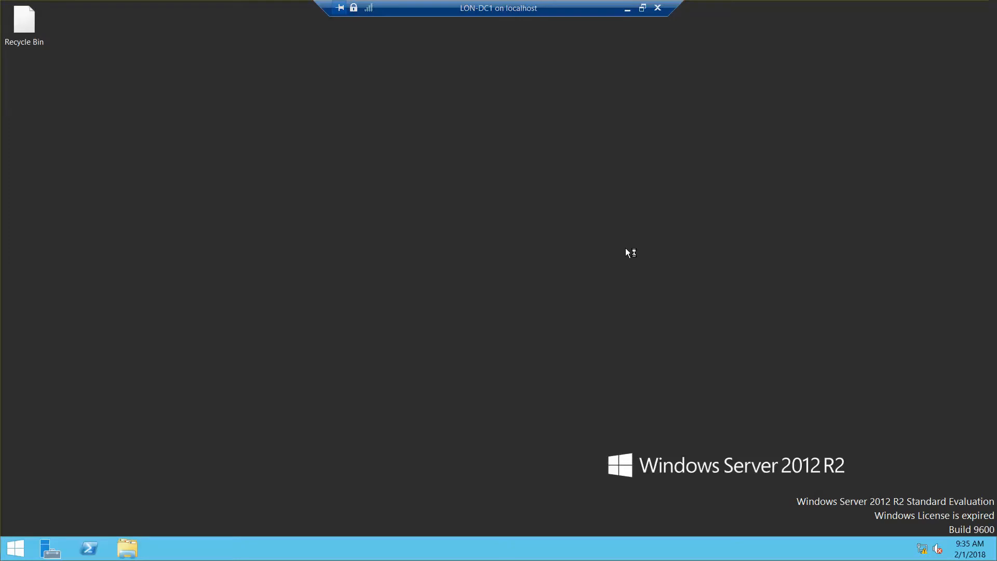
Step: Raise LON-DC1's title bar text size from 11 to 14 via Screen resolution settings and apply
right_click(626, 249)
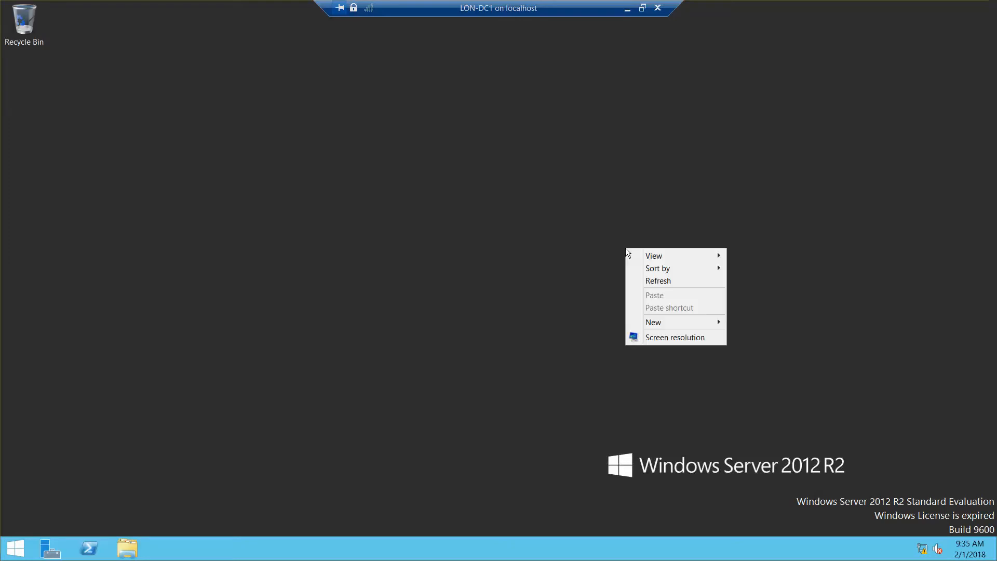
left_click(669, 337)
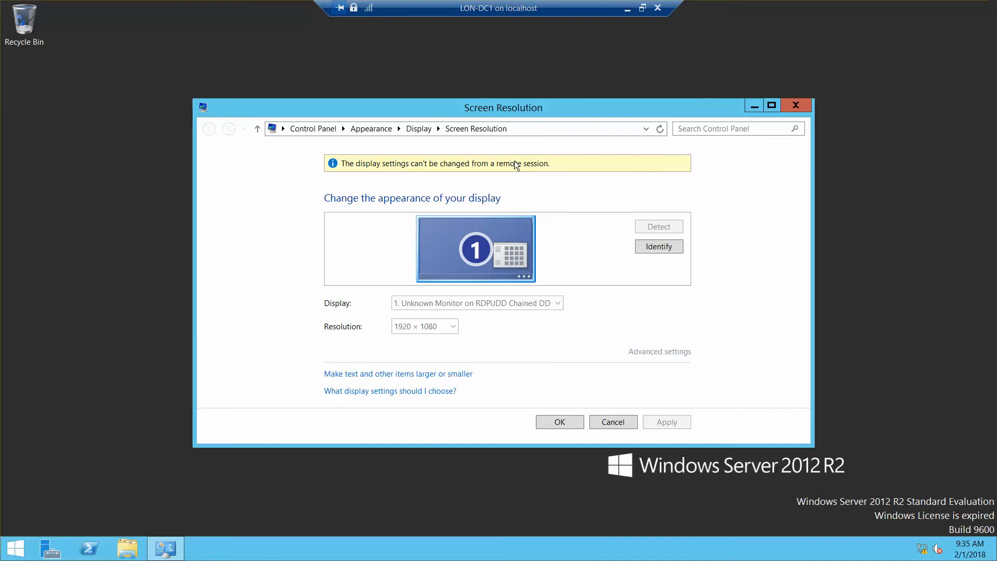
left_click(452, 378)
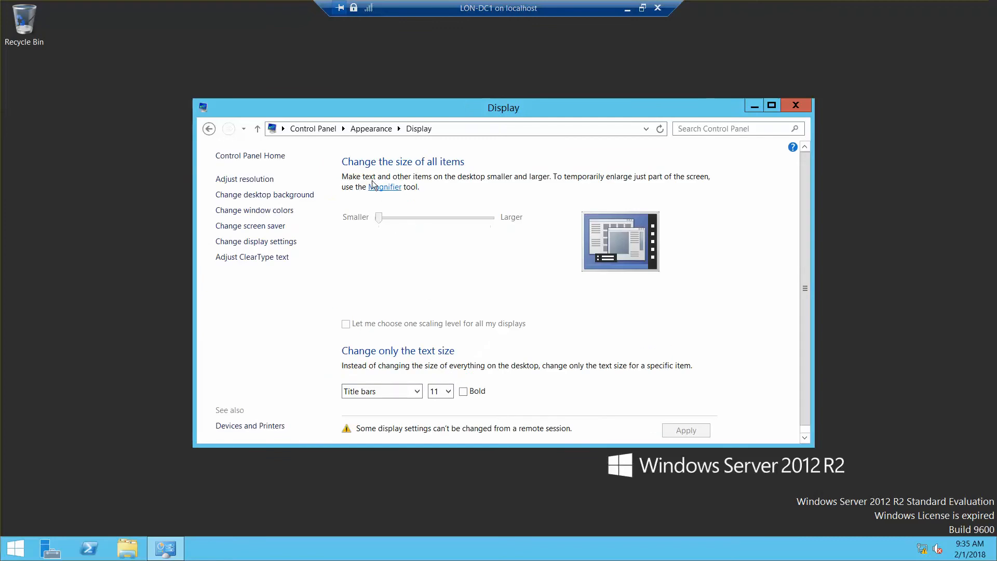
left_click(445, 392)
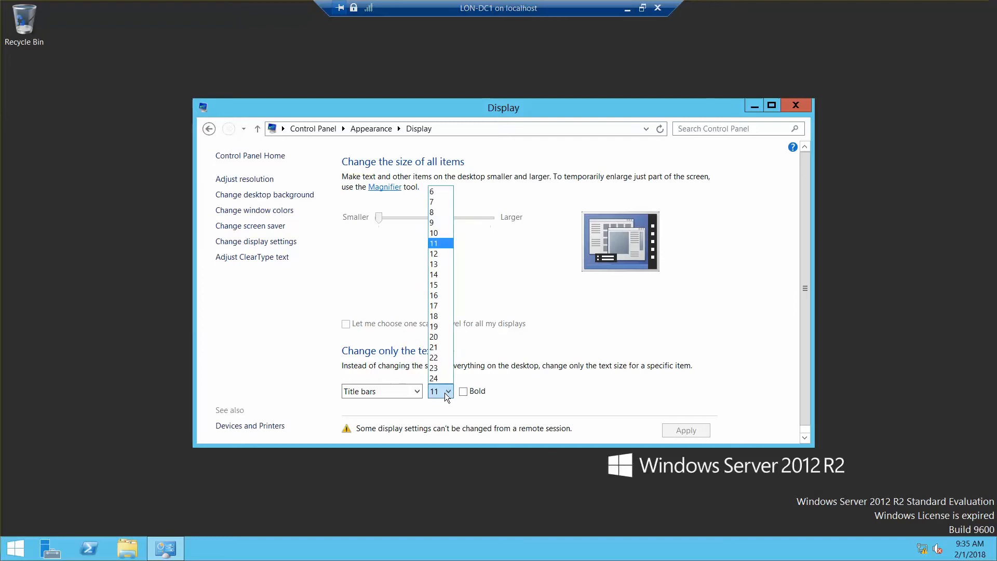
left_click(441, 275)
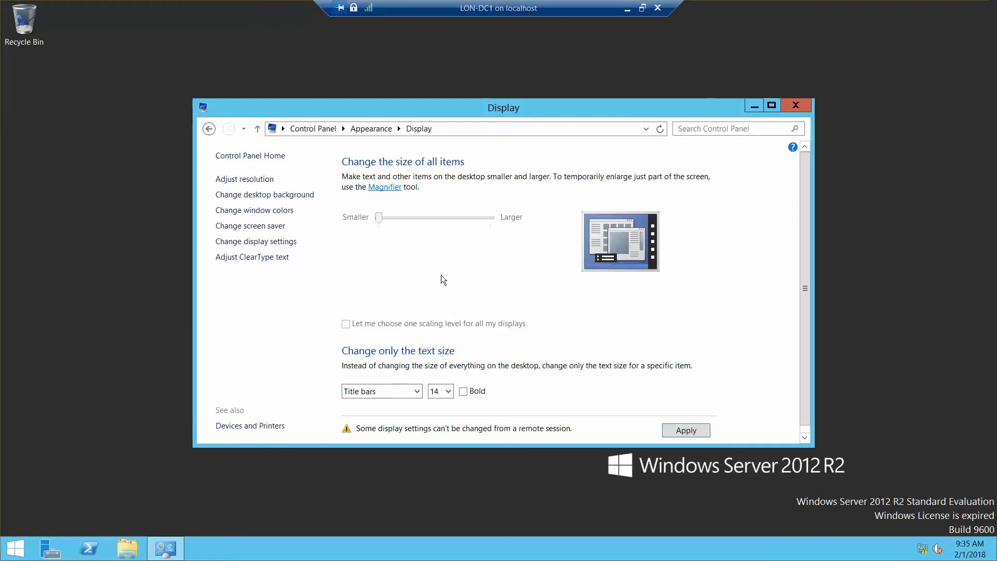
left_click(686, 431)
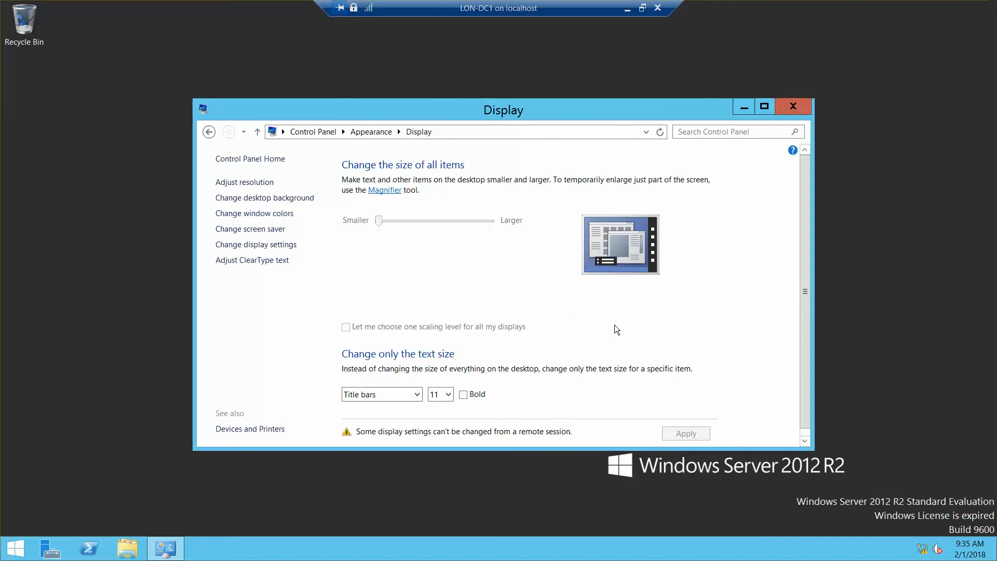
scroll(805, 301, "down", 1)
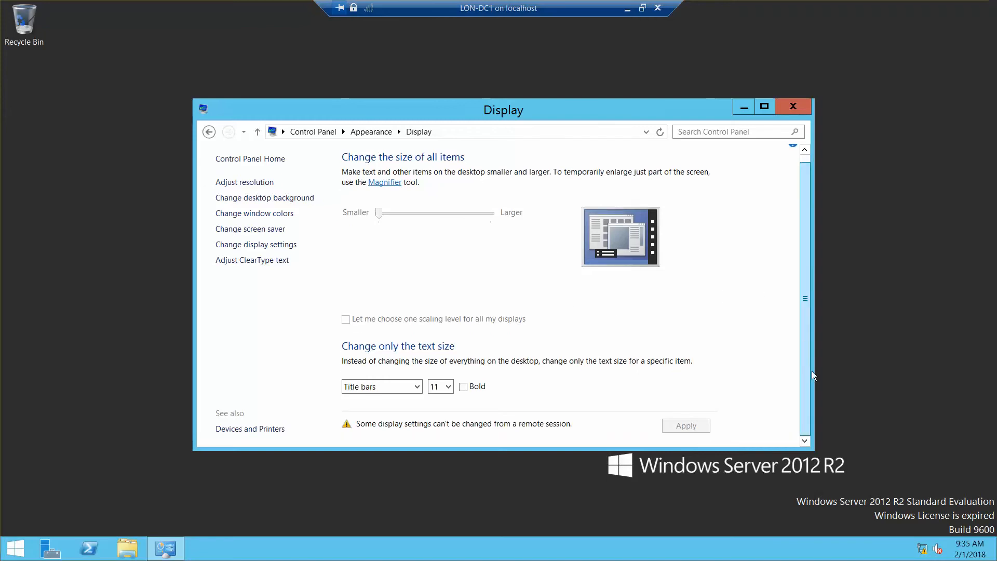
left_click(288, 246)
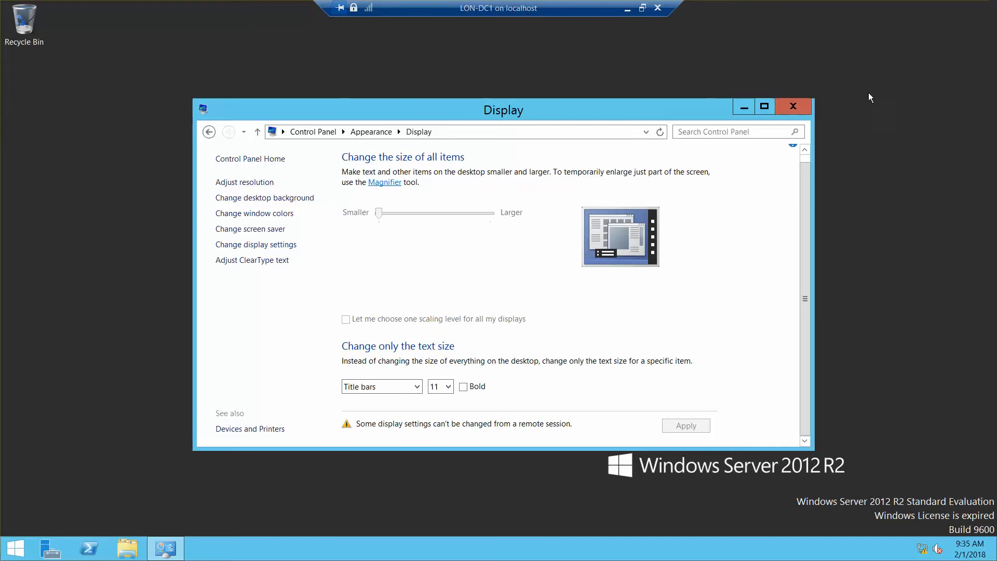
Step: Close the display settings, dismiss the inventory data notice, and open Server Manager's Manage menu
left_click(792, 106)
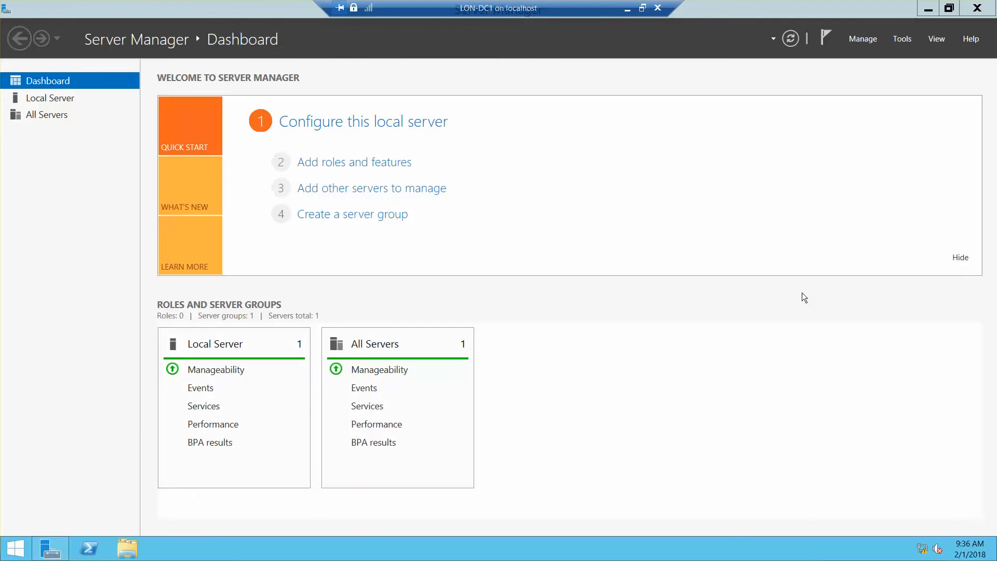
left_click(858, 40)
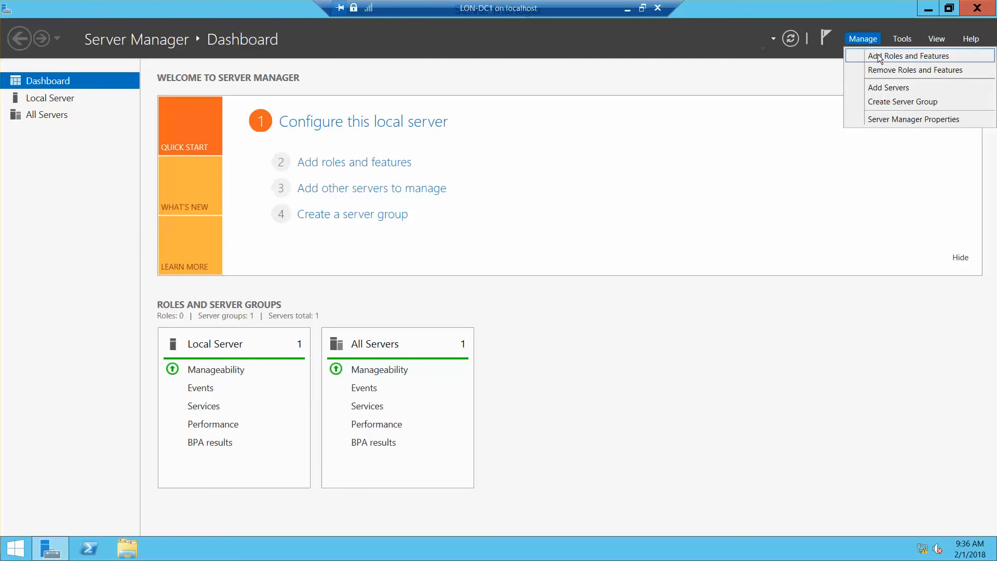
left_click(877, 54)
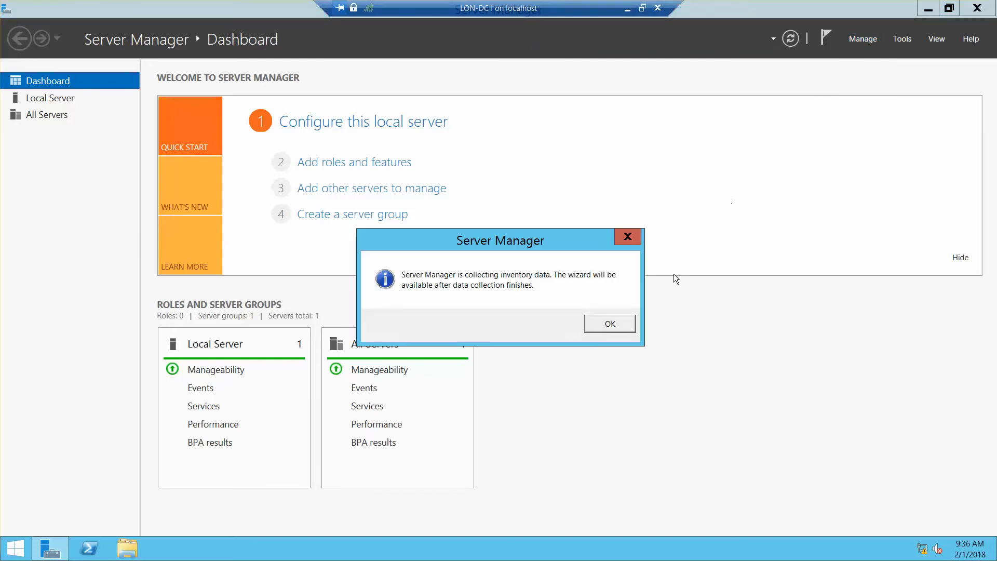
left_click(609, 325)
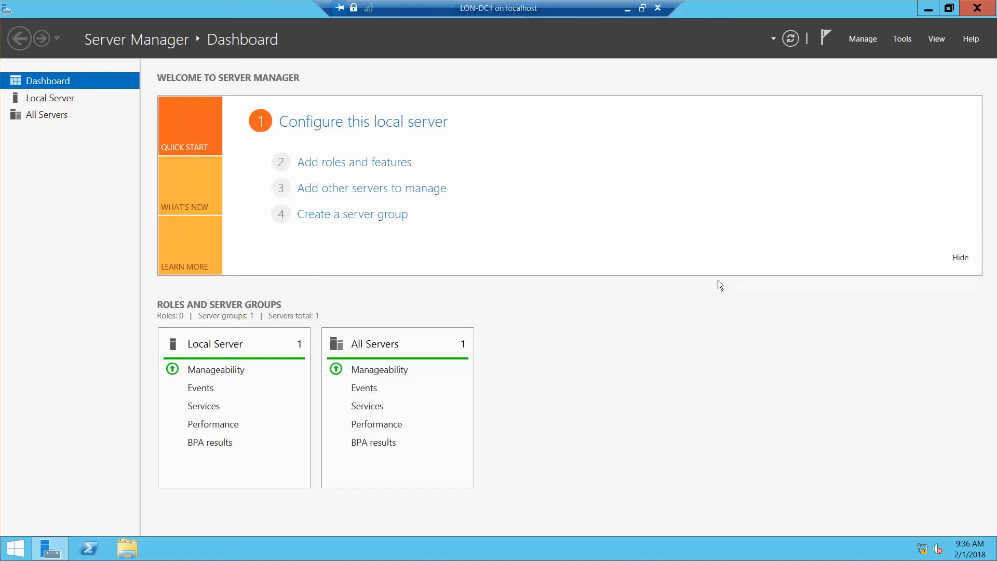
left_click(858, 40)
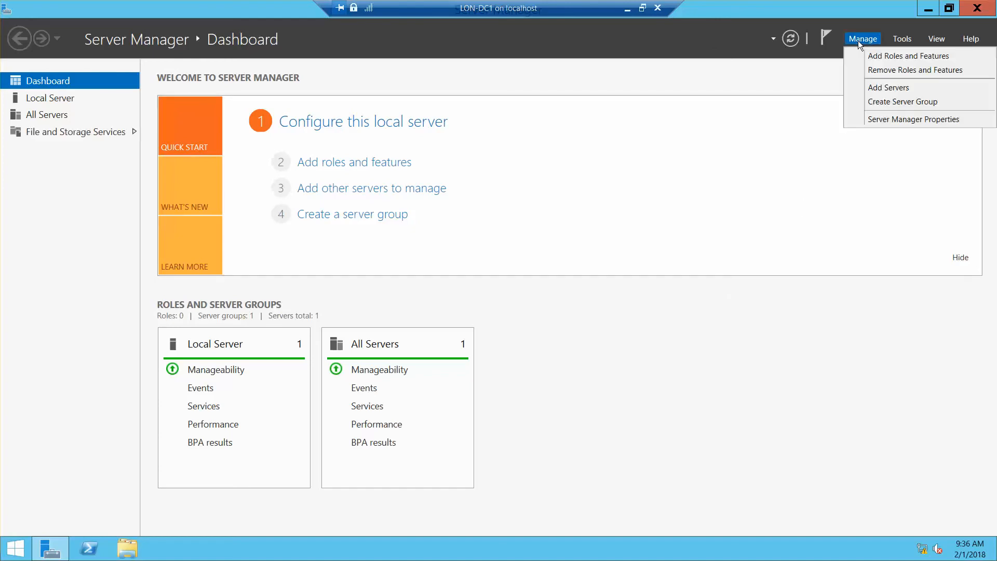
Step: Launch Add Roles and Features and proceed with a role-based installation targeting LON-DC1
left_click(865, 55)
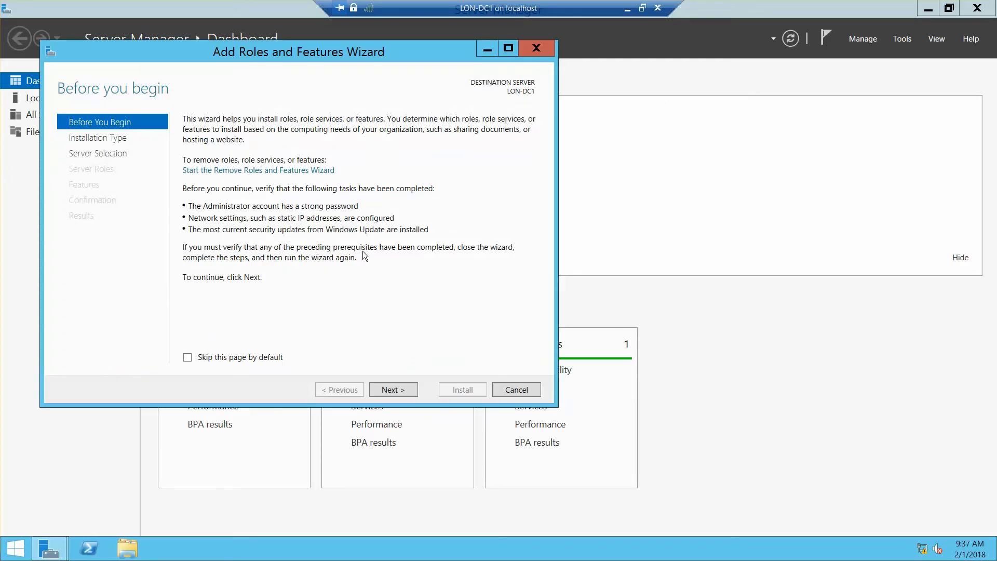
left_click(387, 390)
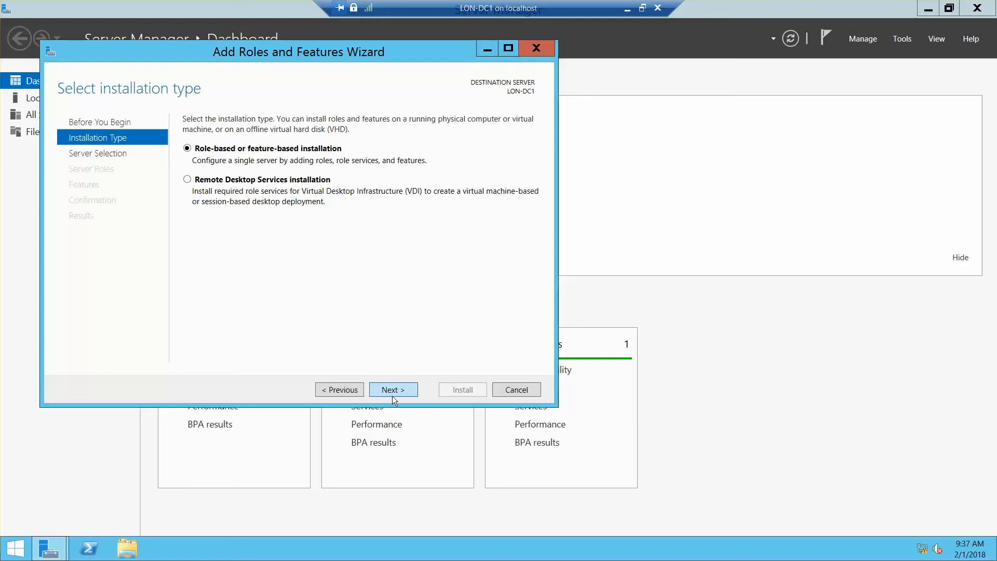
left_click(393, 390)
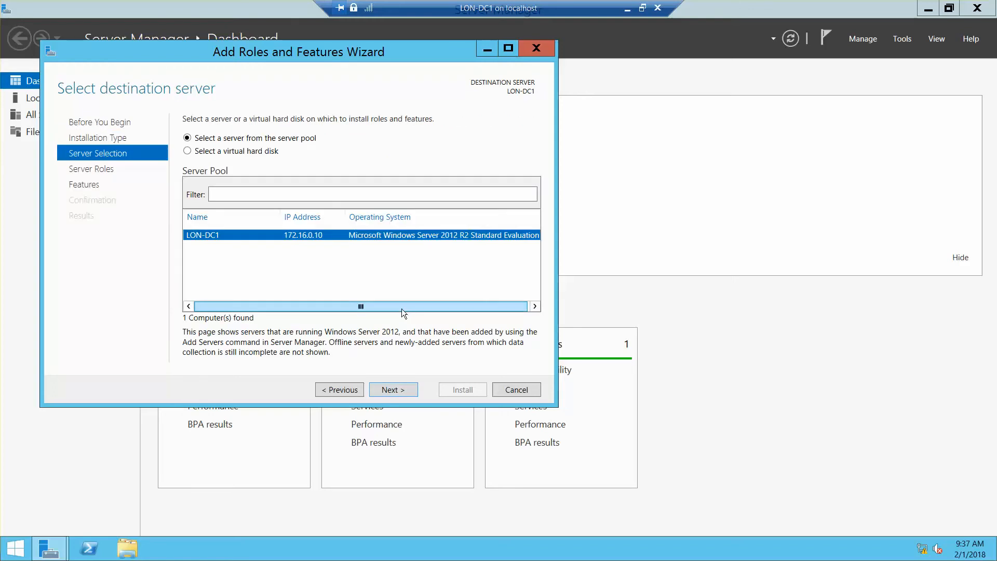
left_click(384, 391)
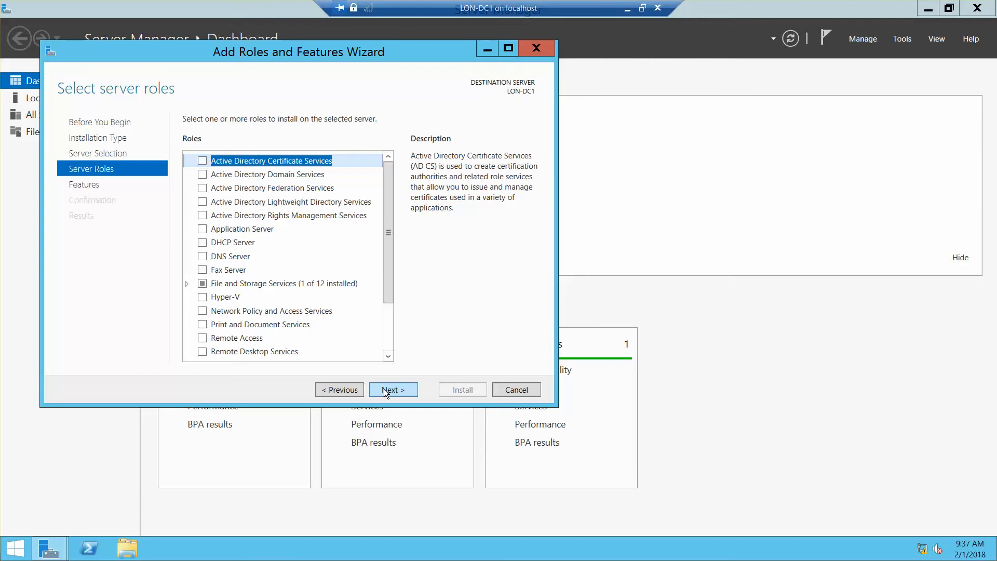
Step: Check Active Directory Domain Services and DNS Server, adding each role's required management tools
left_click(204, 175)
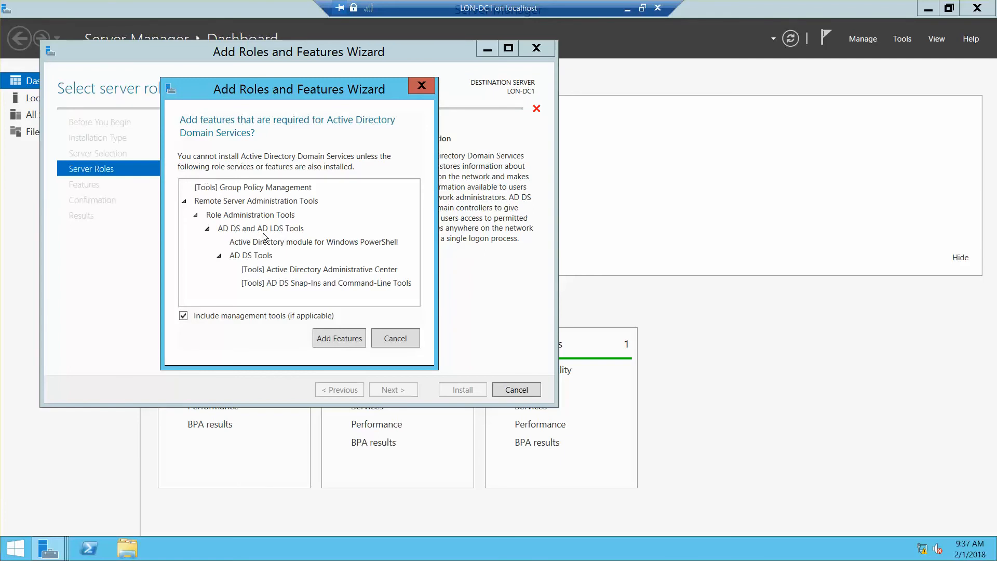
left_click(338, 338)
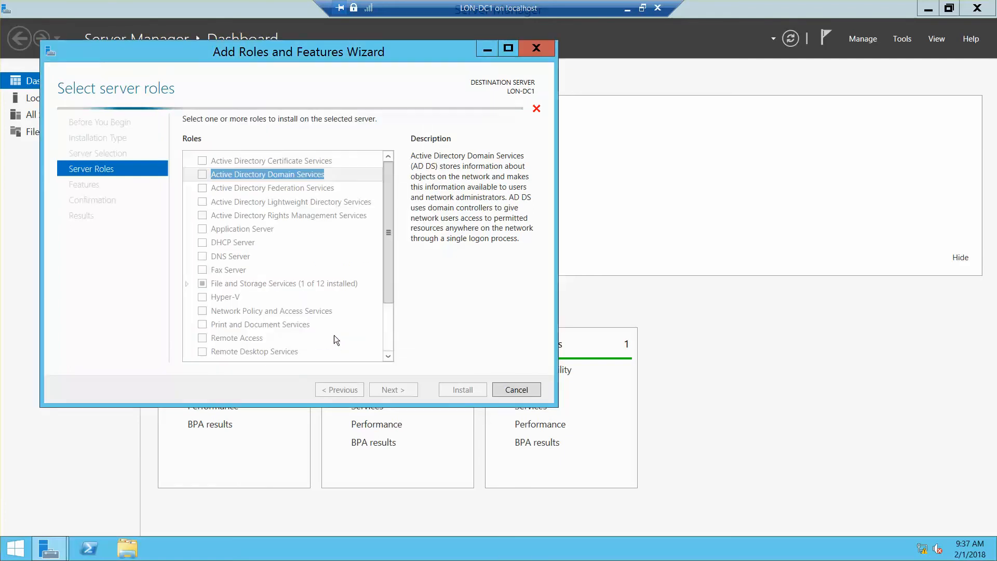
left_click(202, 256)
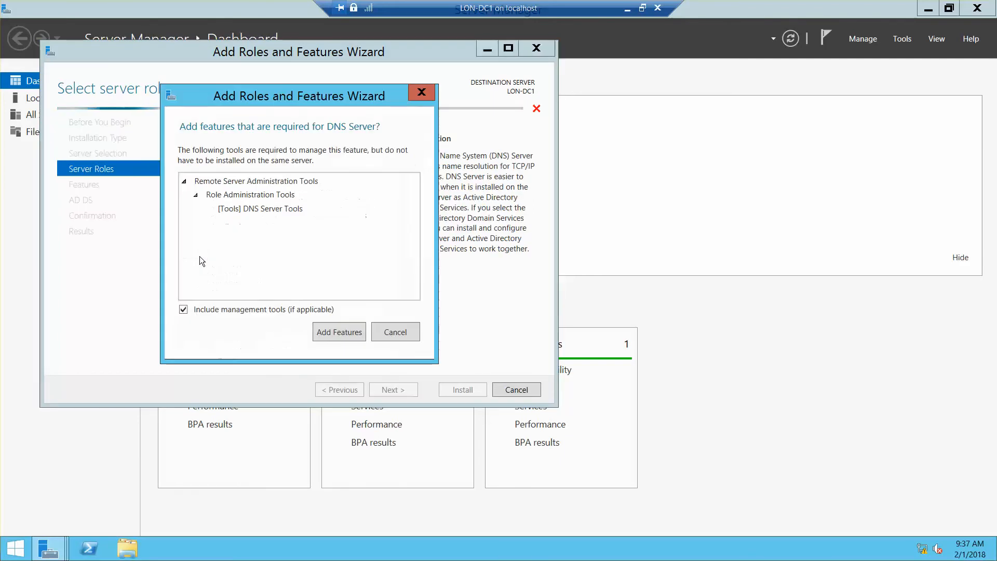
left_click(330, 334)
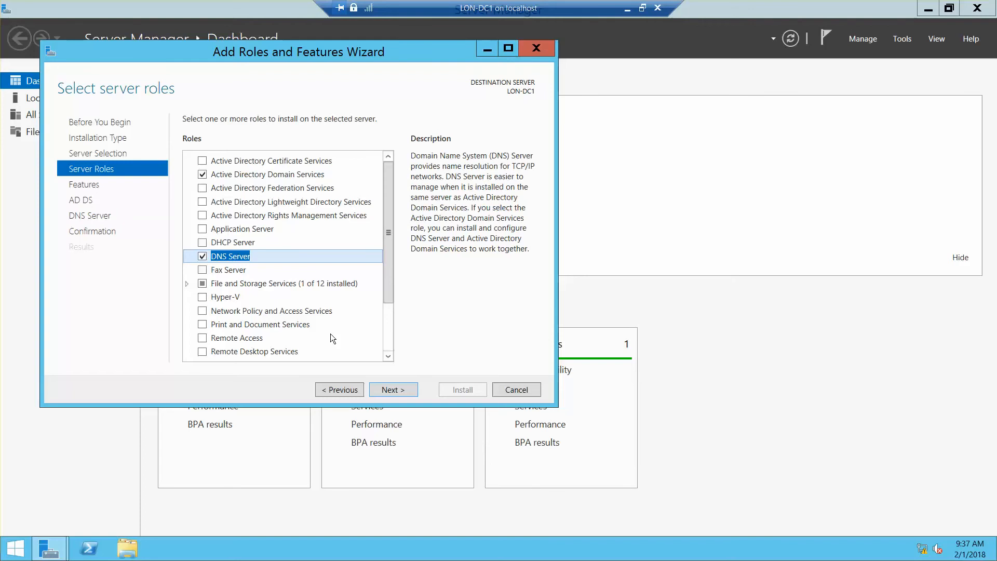
Step: Install the AD DS and DNS Server roles with default features, then launch domain controller promotion
left_click(393, 390)
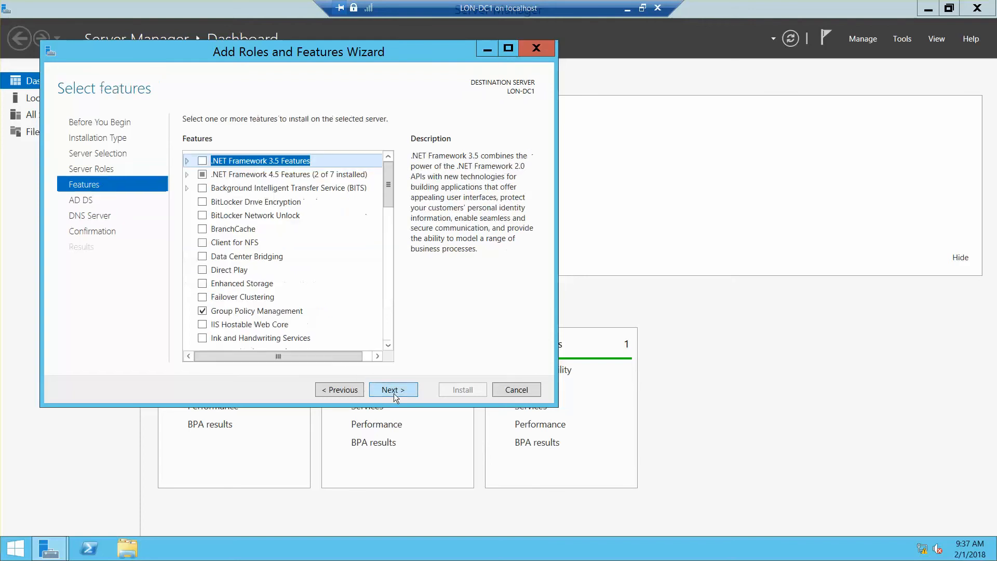
left_click(394, 393)
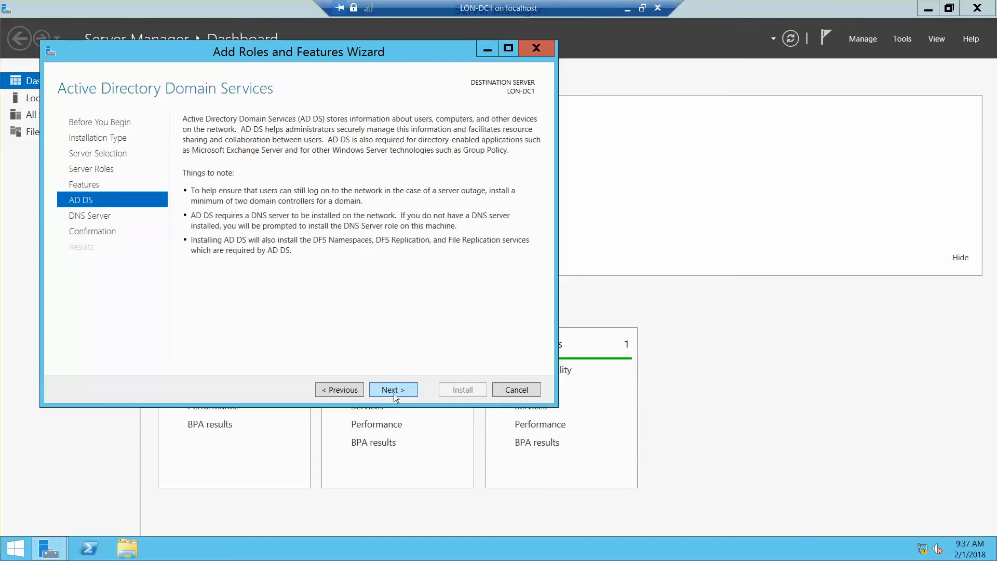
left_click(394, 393)
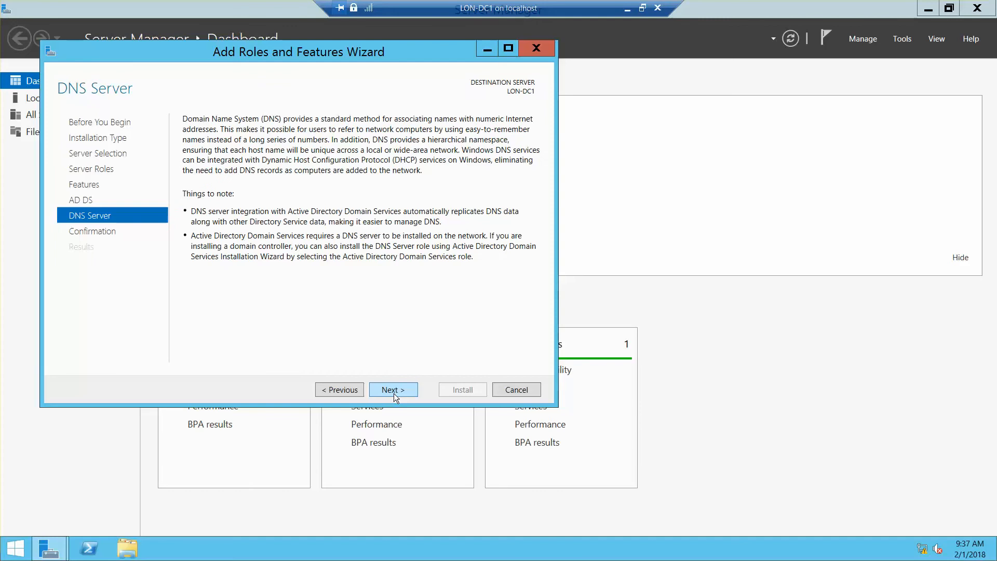
left_click(394, 393)
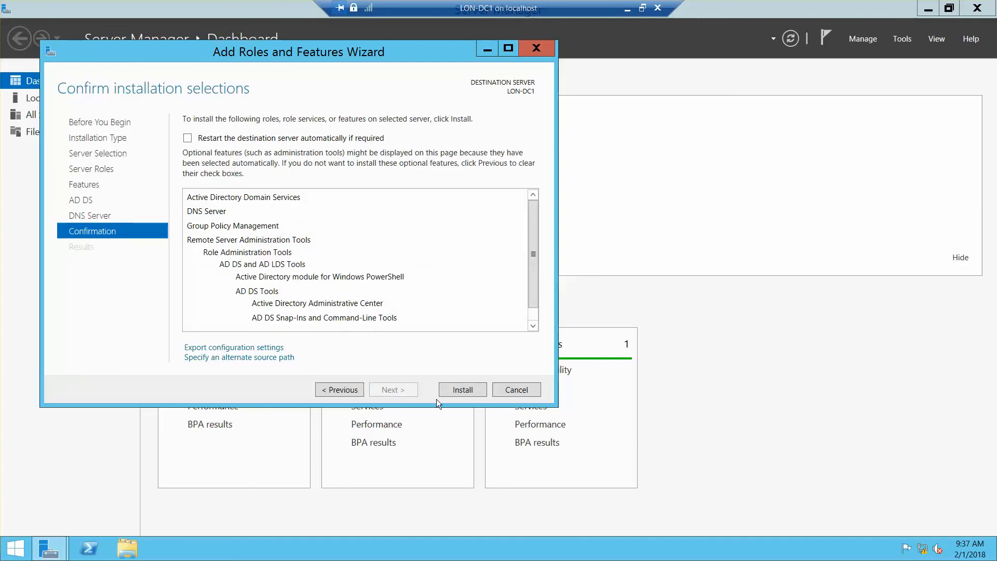
left_click(451, 394)
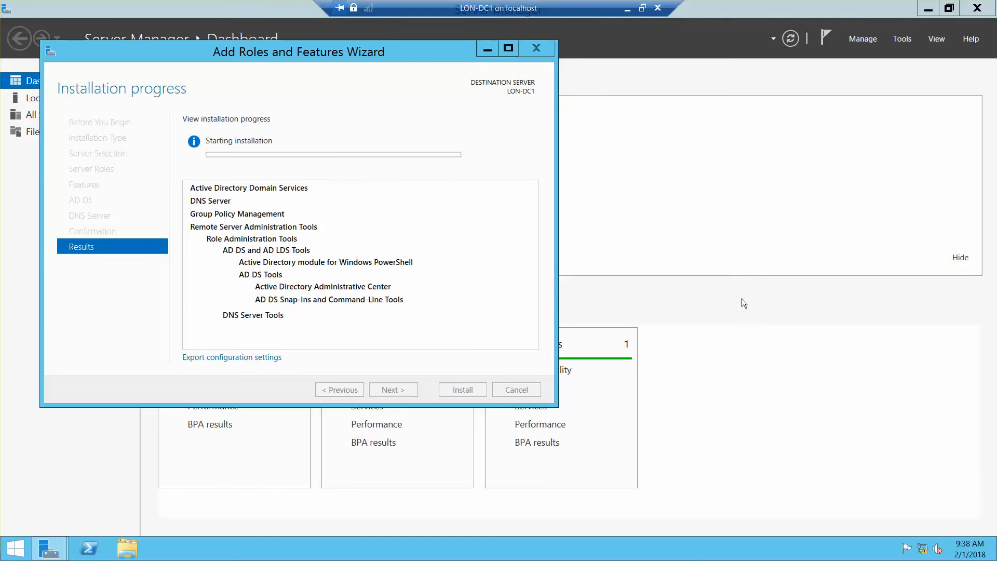
key("alt+Tab")
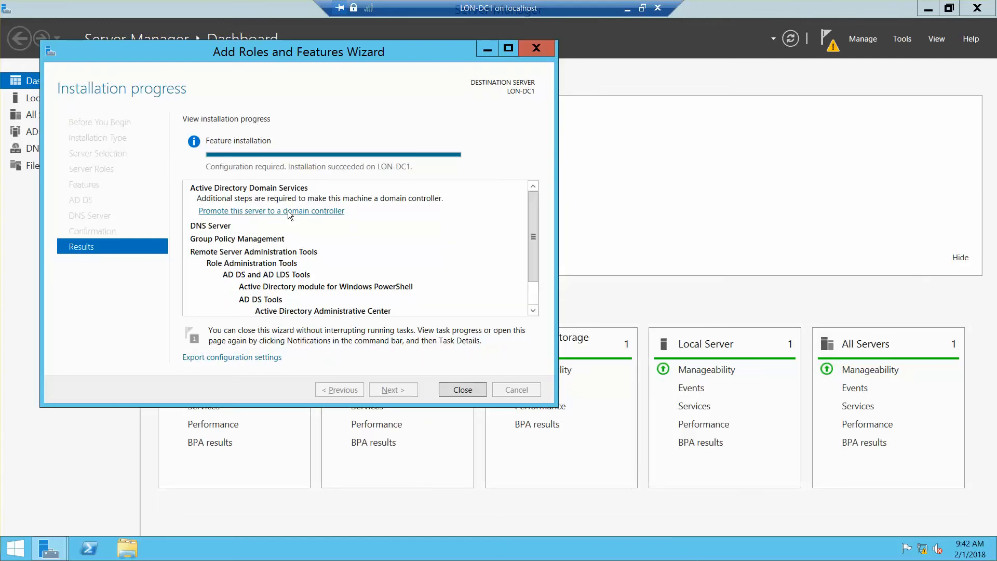
left_click(290, 211)
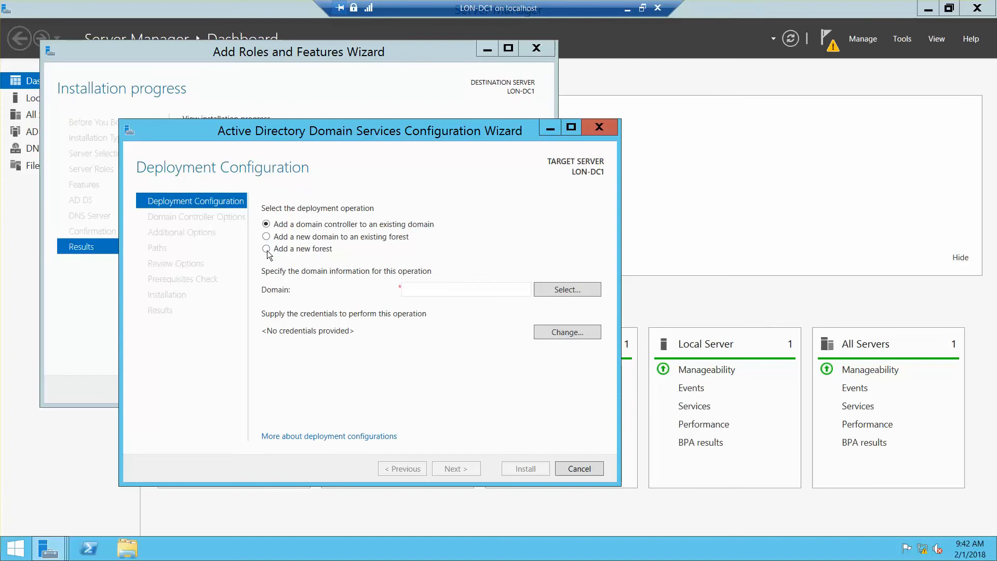
Step: Choose 'Add a new forest' with root domain name adatum.com and continue
left_click(266, 250)
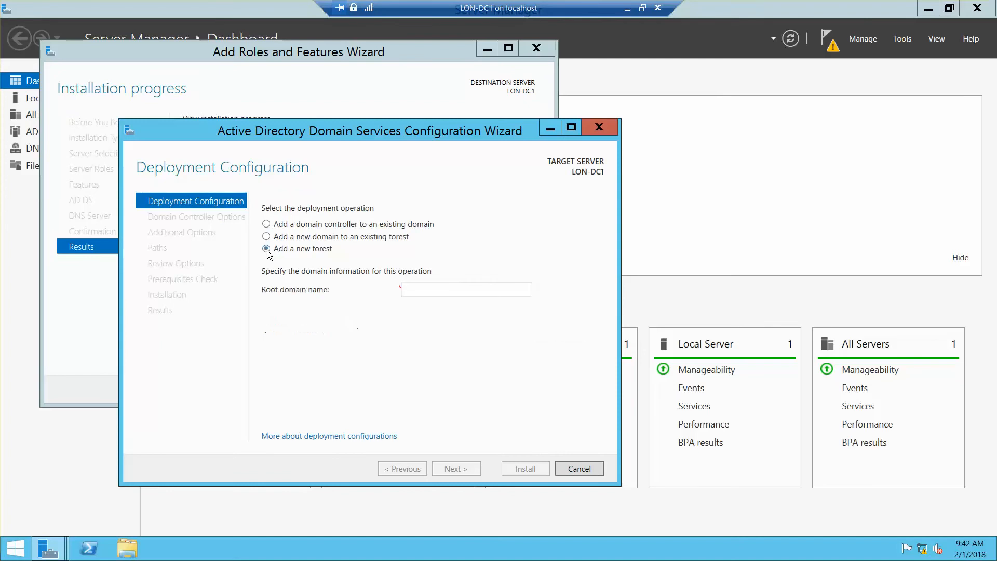
left_click(430, 290)
type("ada")
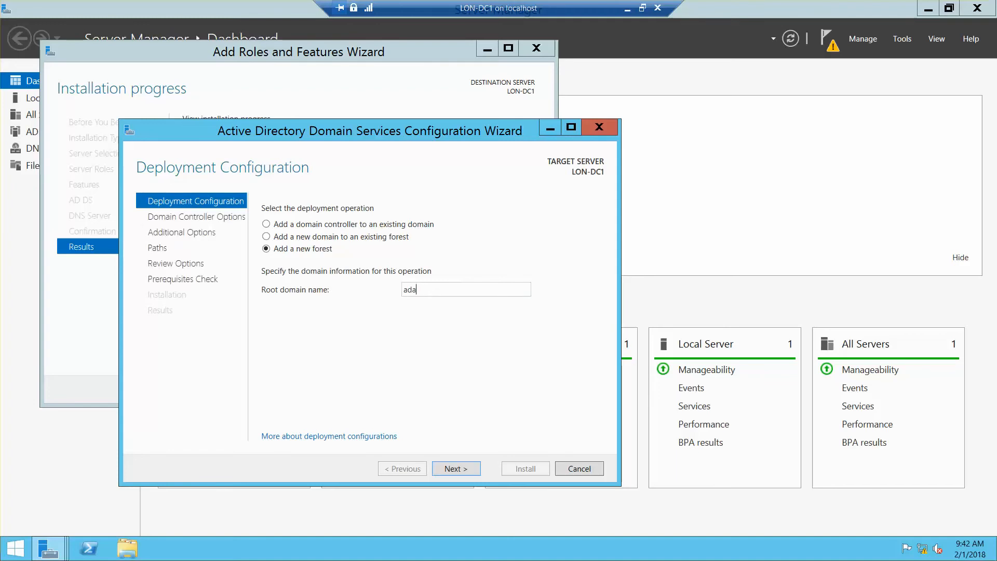
type("tum.com")
left_click(439, 468)
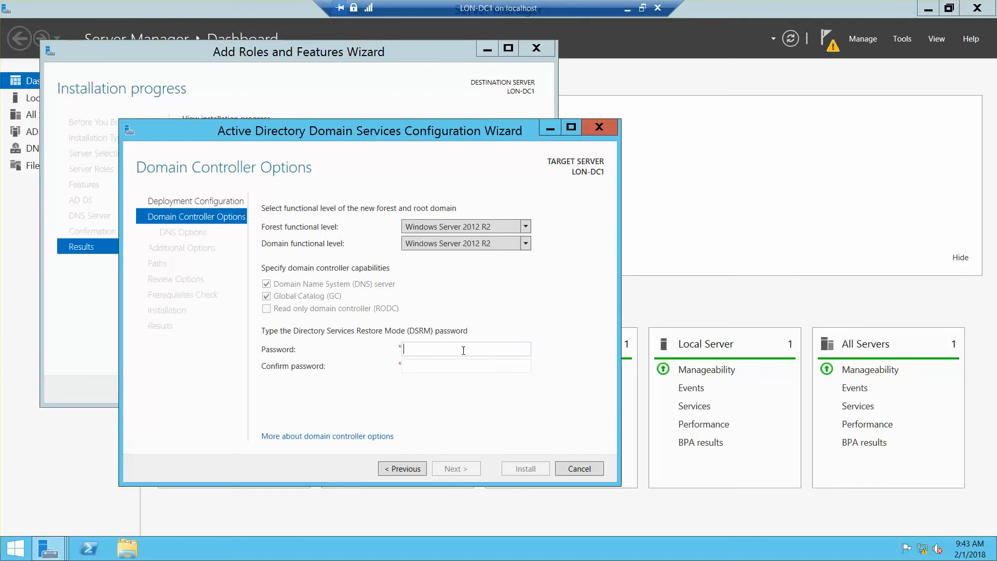
Step: Enter and confirm the DSRM password, keeping Windows Server 2012 R2 functional levels, and continue
type("Pa55w.rd")
key("Tab")
type("Pa55w.r")
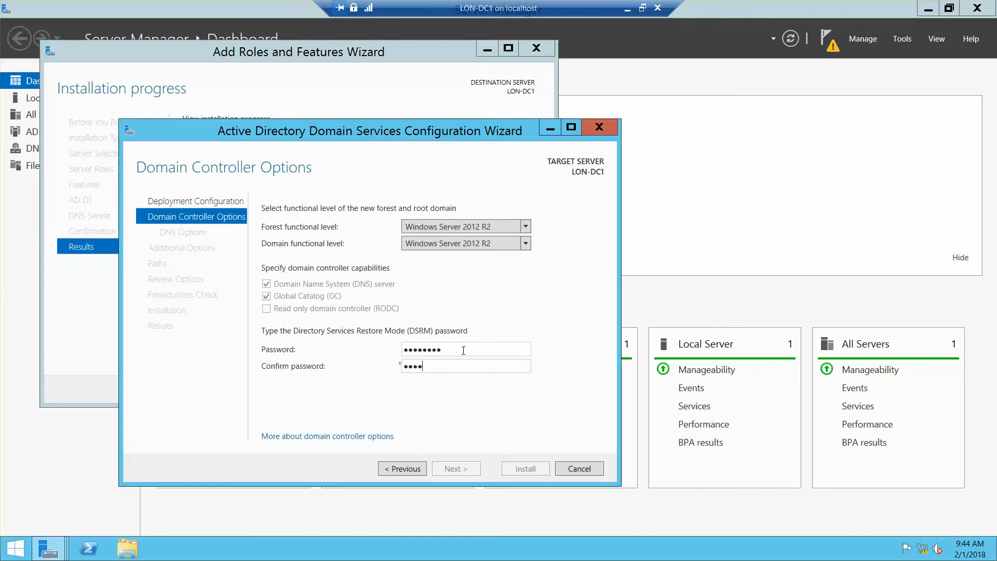
type("d")
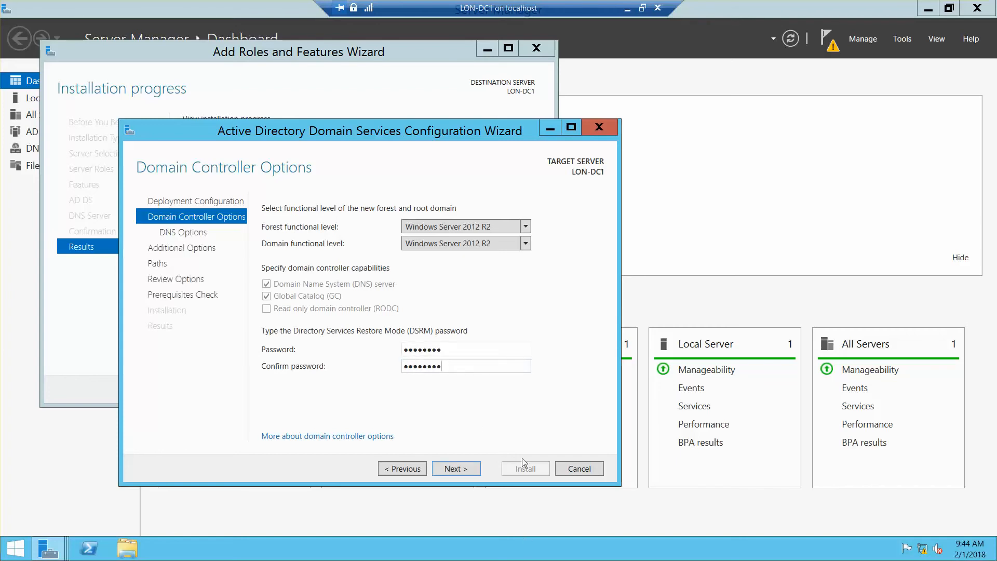
left_click(465, 467)
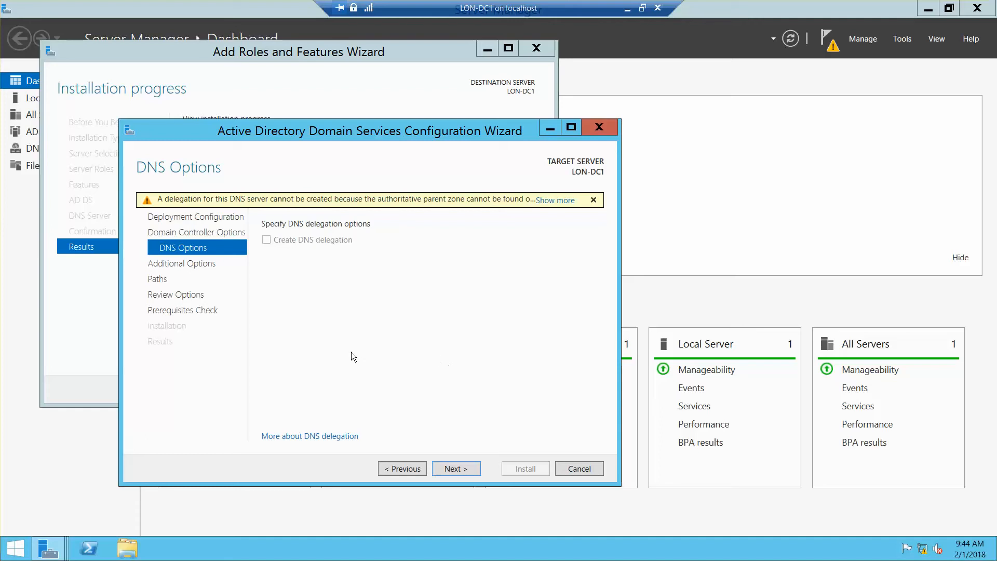
Step: Skip DNS delegation, keep NetBIOS name ADATUM and default database, log and SYSVOL paths
left_click(457, 468)
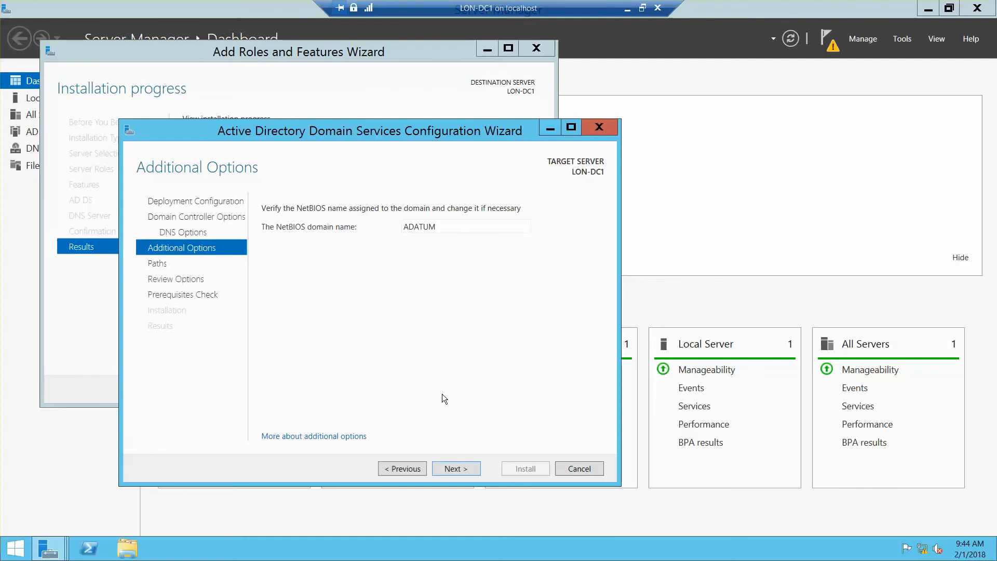
left_click(457, 469)
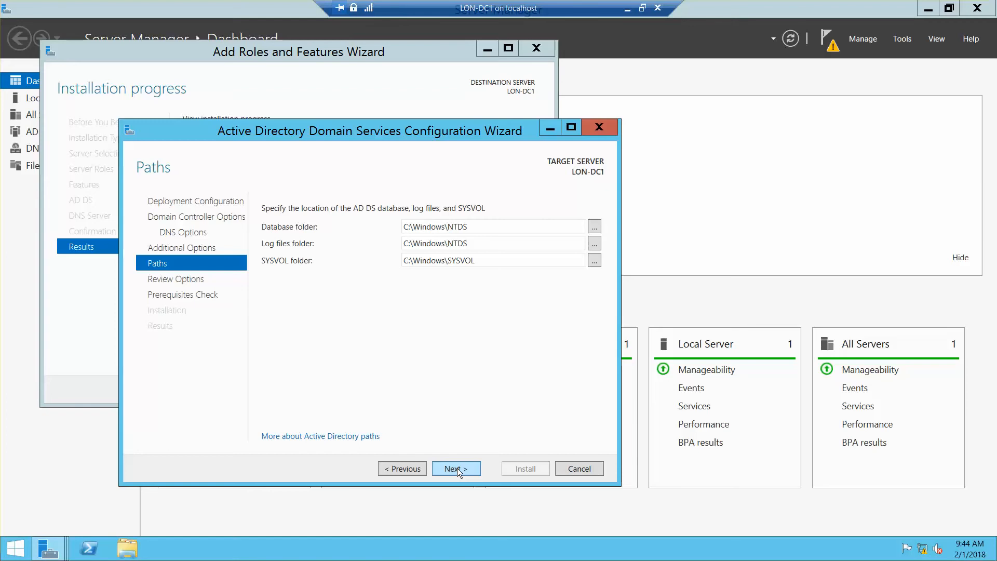
left_click(457, 468)
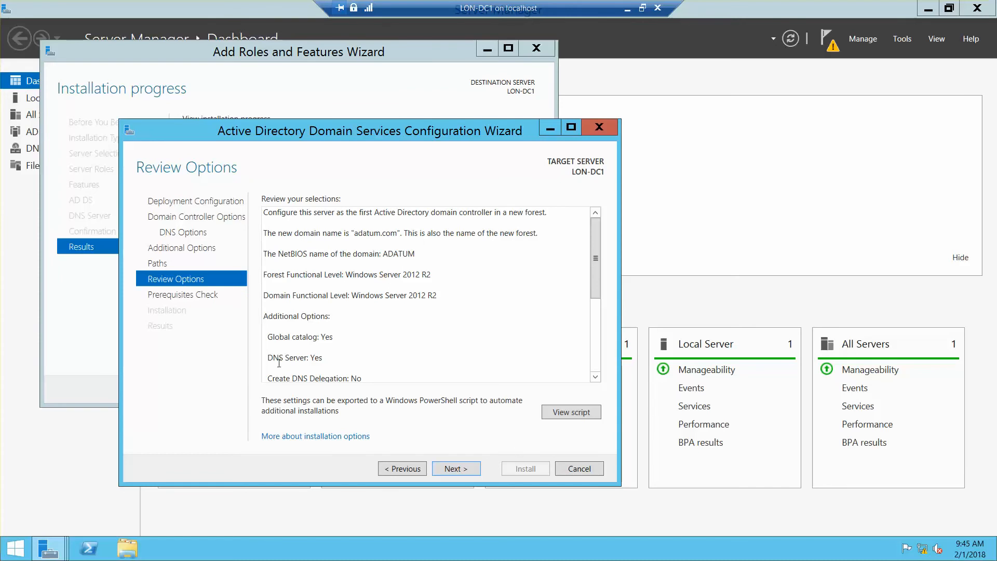
Step: Accept the adatum.com review summary and start the Prerequisites Check
left_click(464, 470)
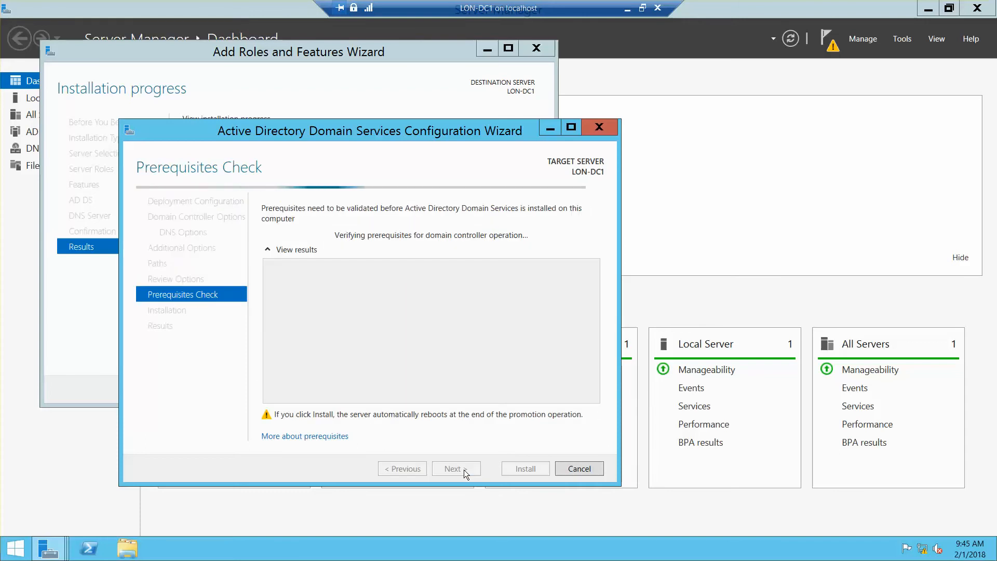
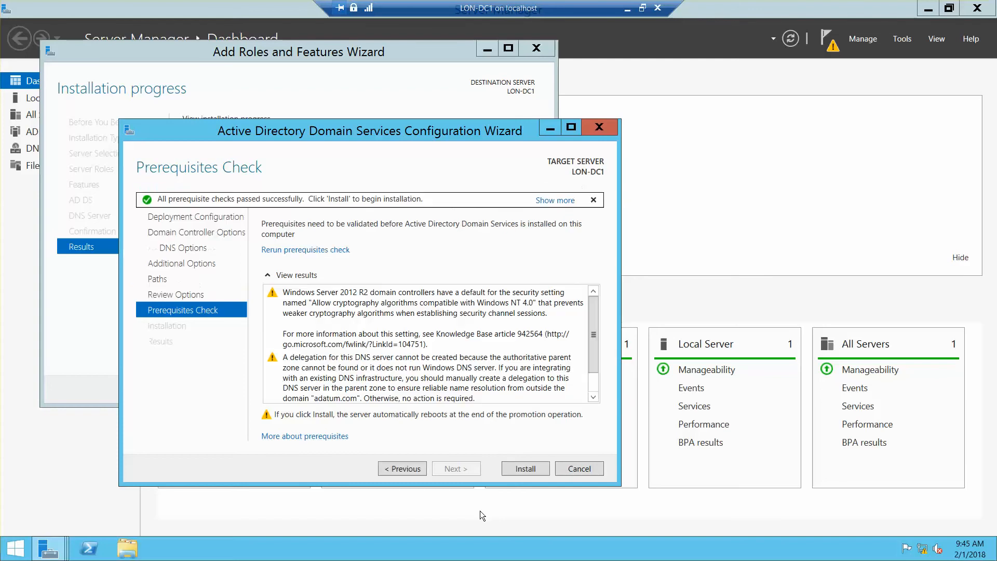
Step: Start the AD DS installation on LON-DC1 and let the server reboot to its sign-in screen
left_click(524, 468)
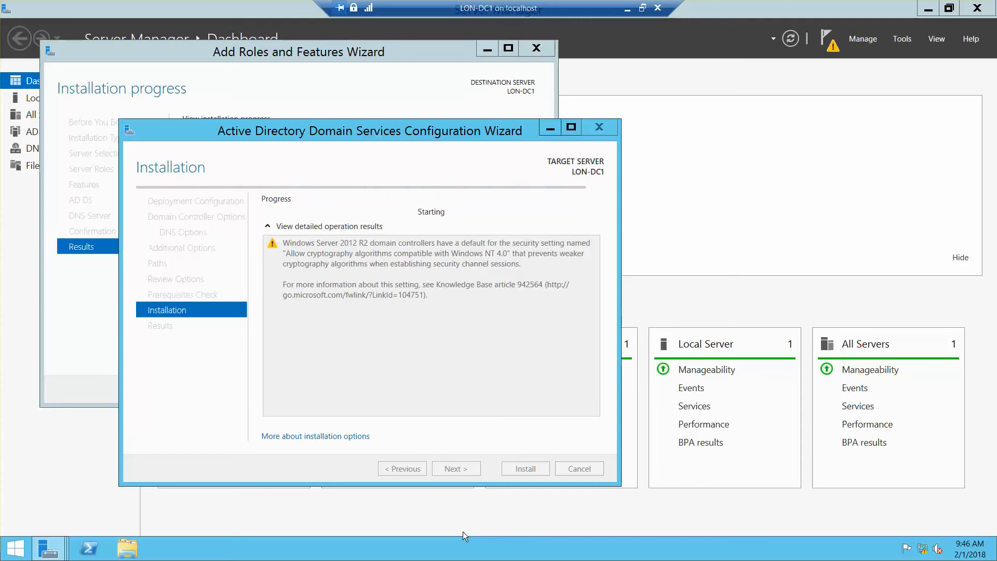
key("alt+Tab")
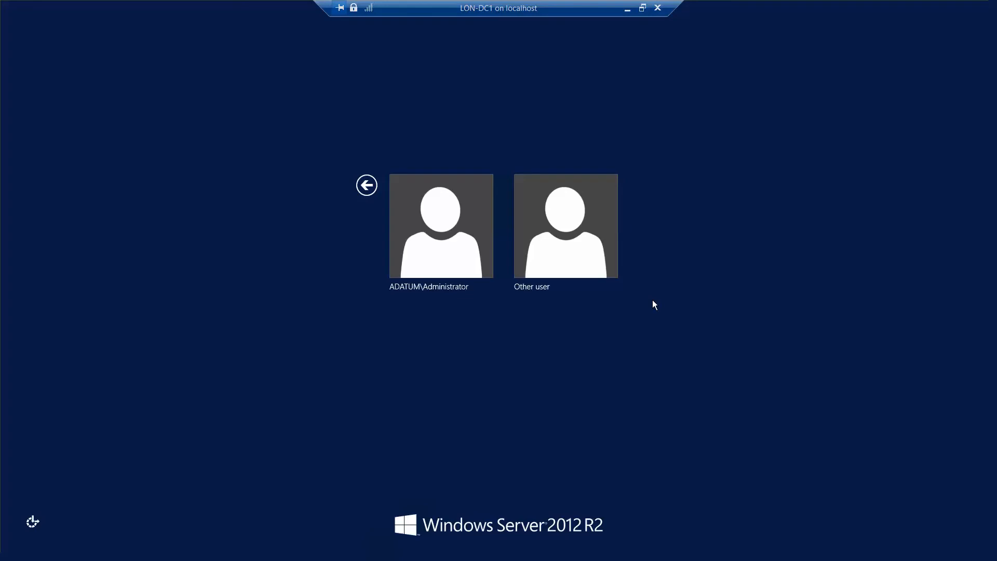
Step: Restore the LON-DC1 connection to a window, move it up-left, and eject the Windows ISO from DVD Drive
left_click(643, 8)
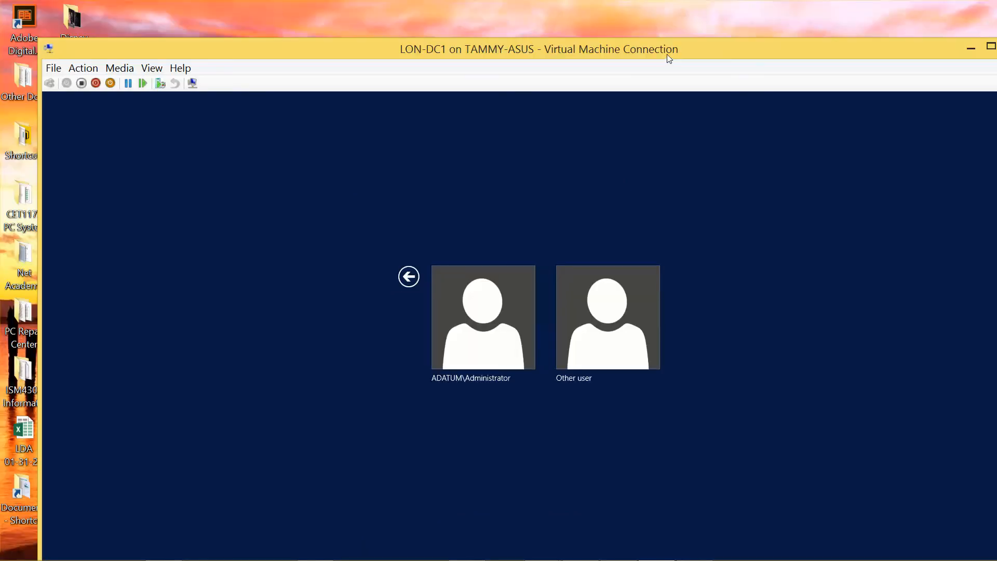
left_click_drag(663, 49, 638, 24)
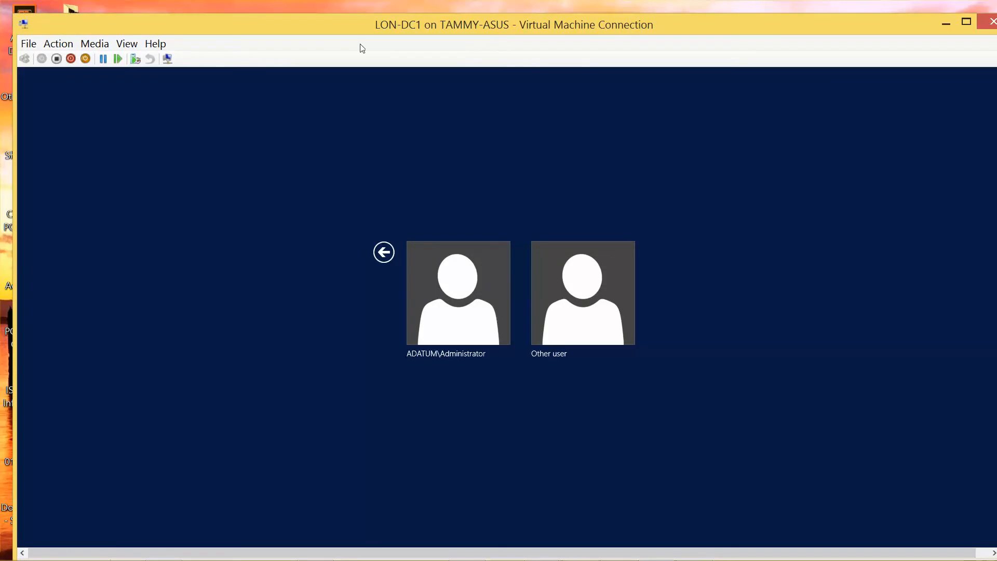
left_click(99, 47)
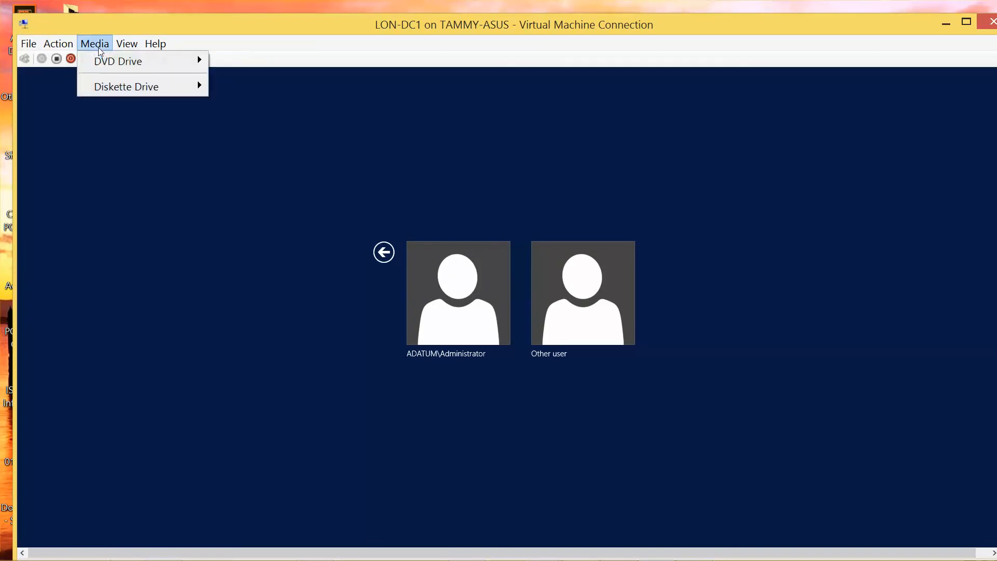
mouse_move(107, 61)
left_click(249, 61)
mouse_move(201, 61)
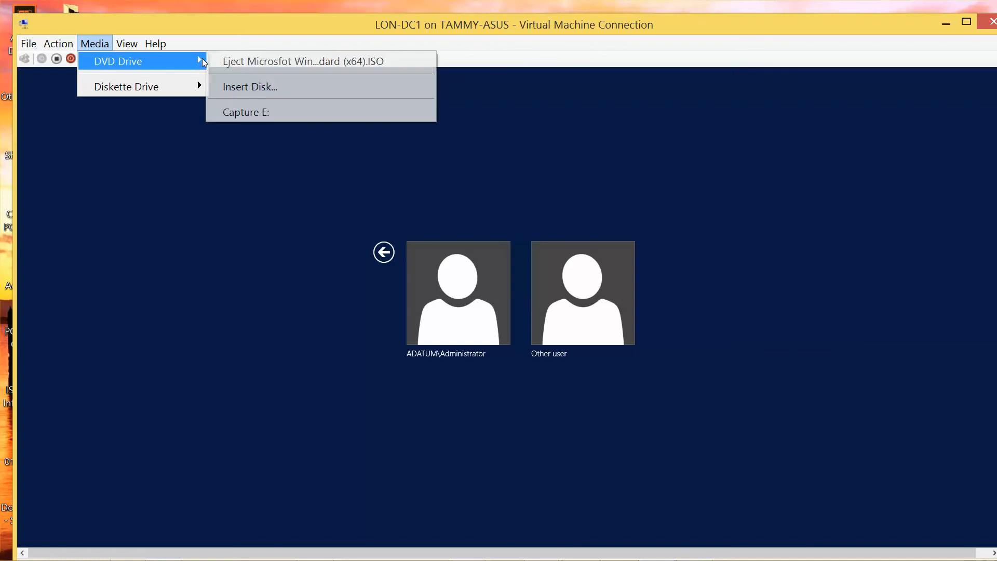
left_click(264, 62)
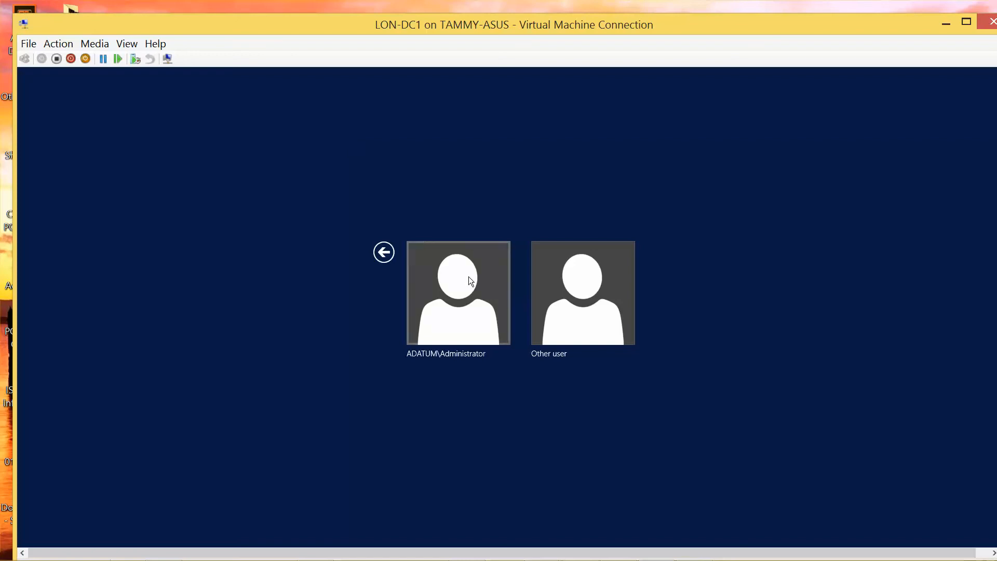
Step: Sign in as the ADATUM domain administrator with the account password, revealing it to check first
left_click(474, 304)
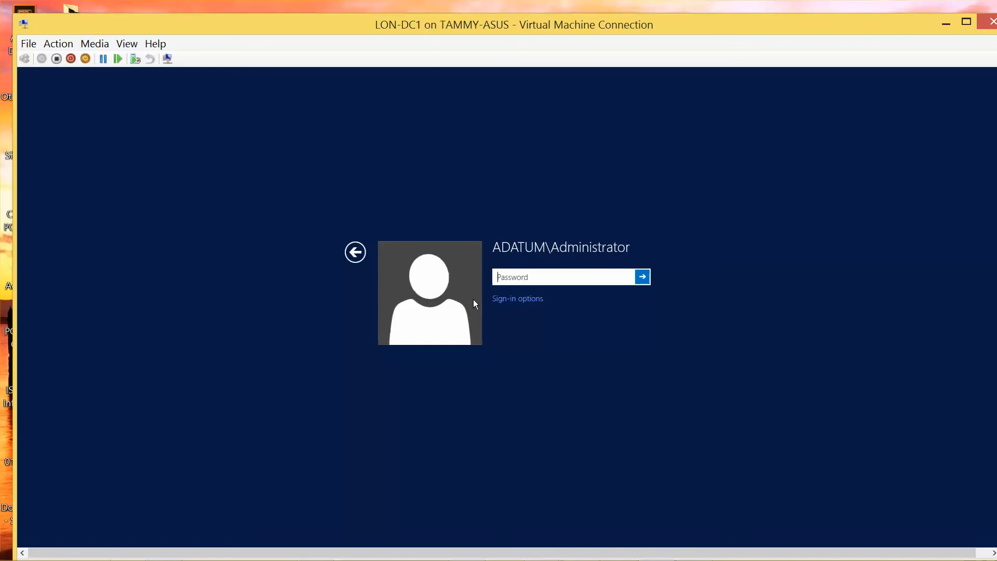
type("Pa$$w0rd")
left_click(625, 281)
left_click(642, 278)
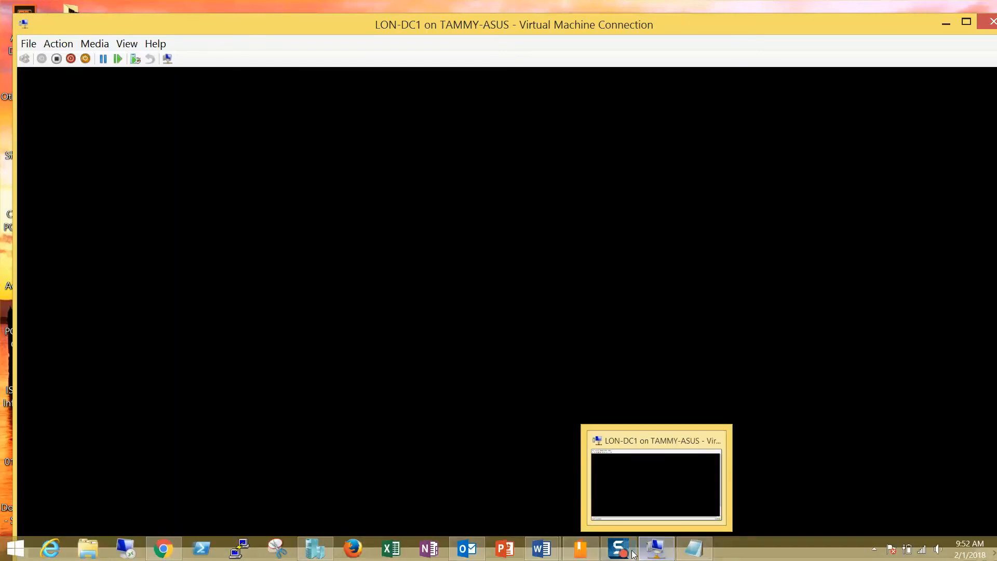
left_click(623, 553)
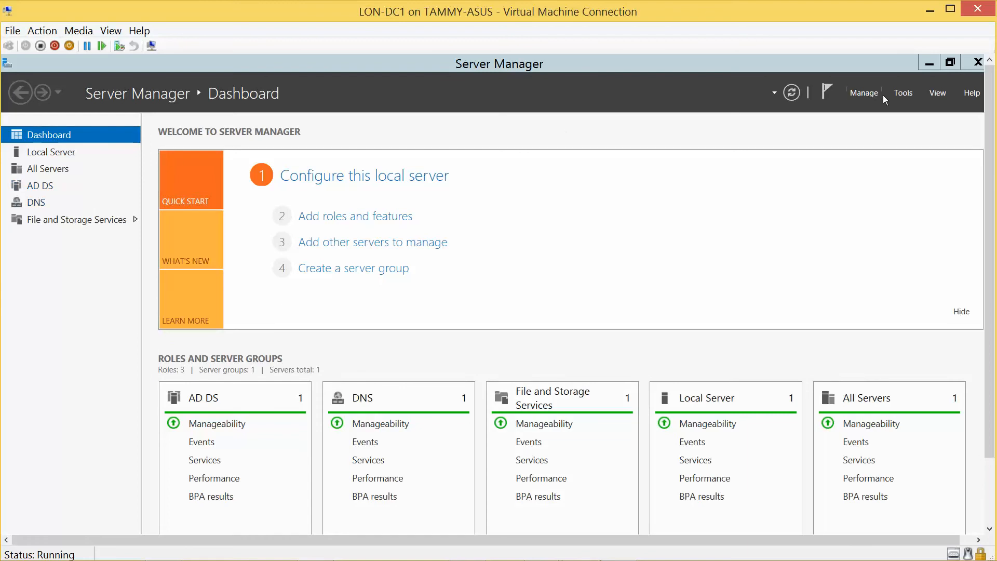
Step: Open DNS Manager from Server Manager's Tools, expand LON-DC1's Forward Lookup Zones, then minimize the VM
left_click(897, 93)
left_click(895, 91)
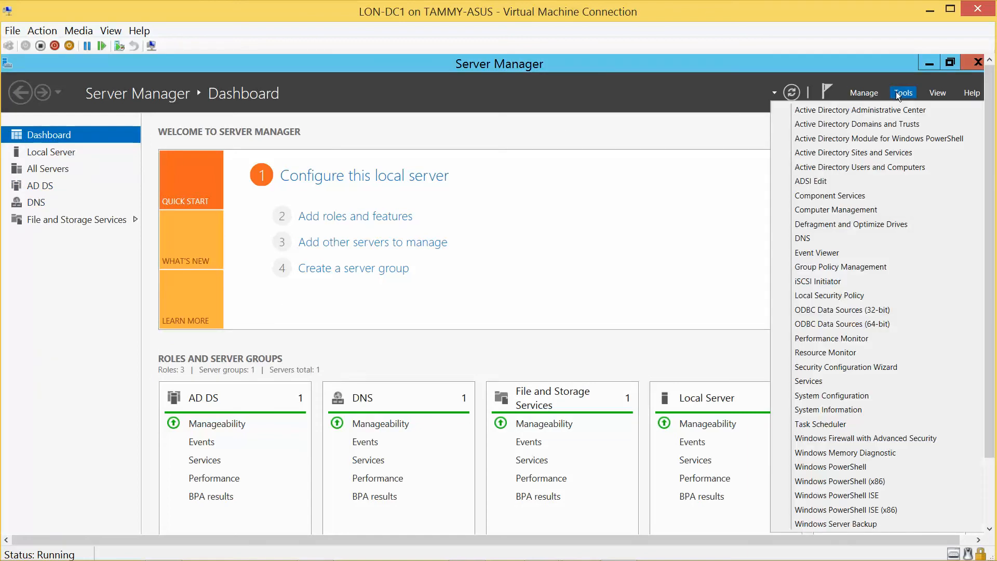
left_click(808, 239)
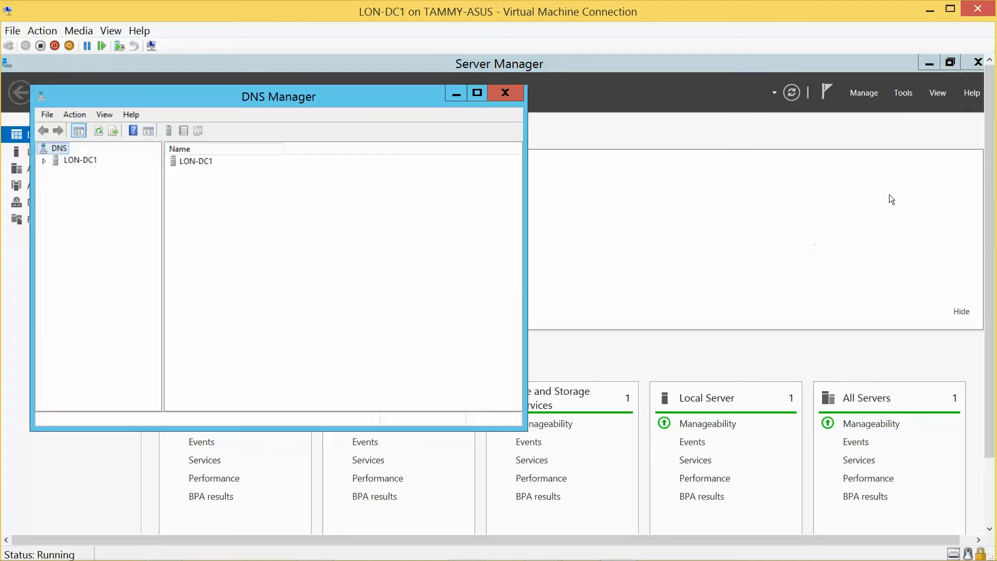
left_click(935, 63)
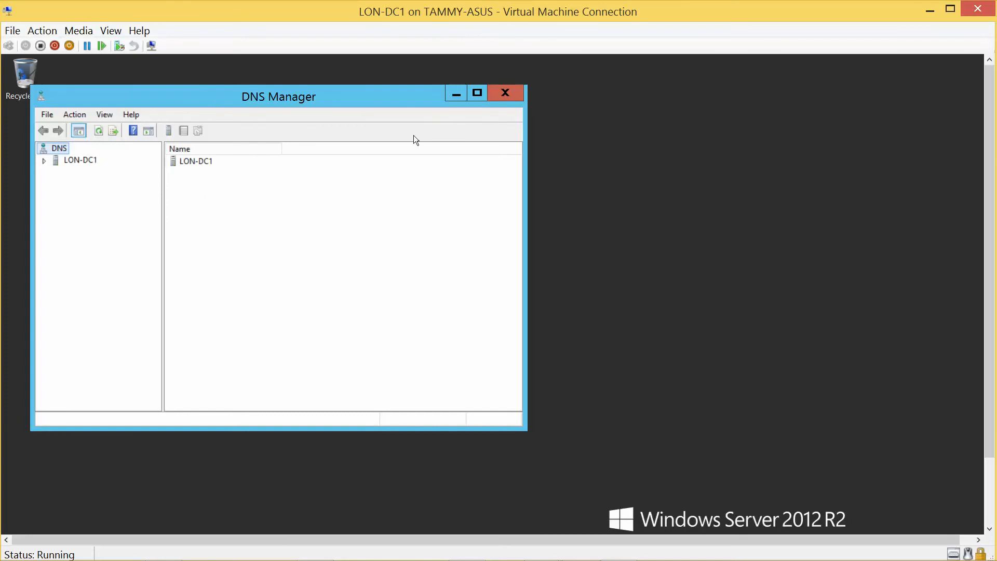
left_click(45, 160)
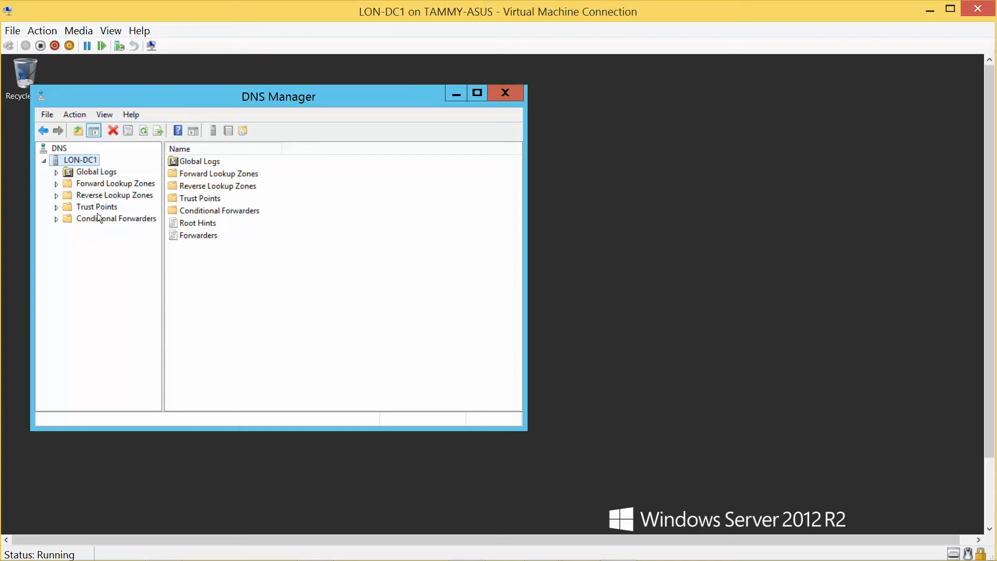
left_click(56, 184)
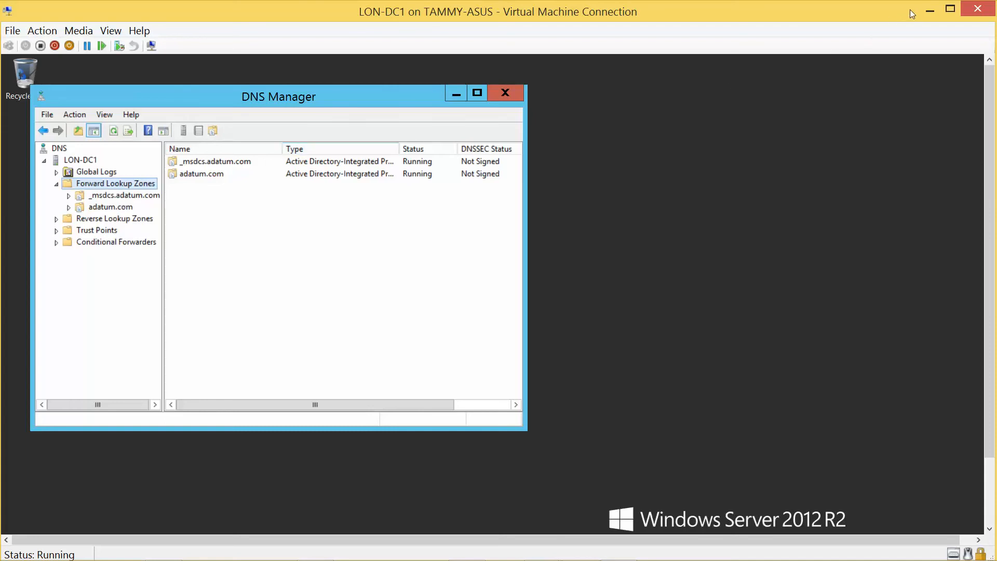
left_click(929, 10)
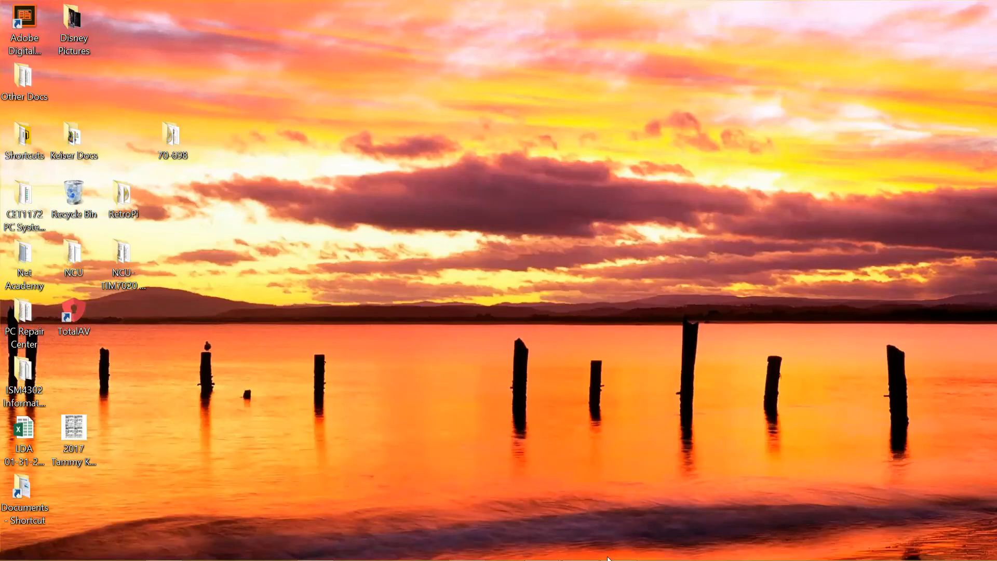
Step: Bring up the 70-698 Lab Setup Guide in Word and move down to step 25
mouse_move(608, 558)
mouse_move(542, 548)
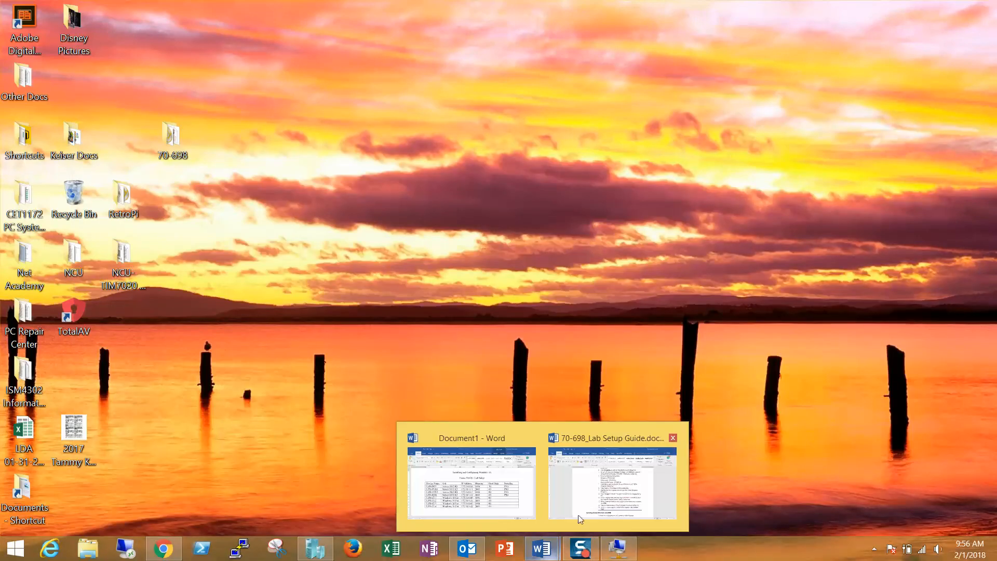
left_click(580, 519)
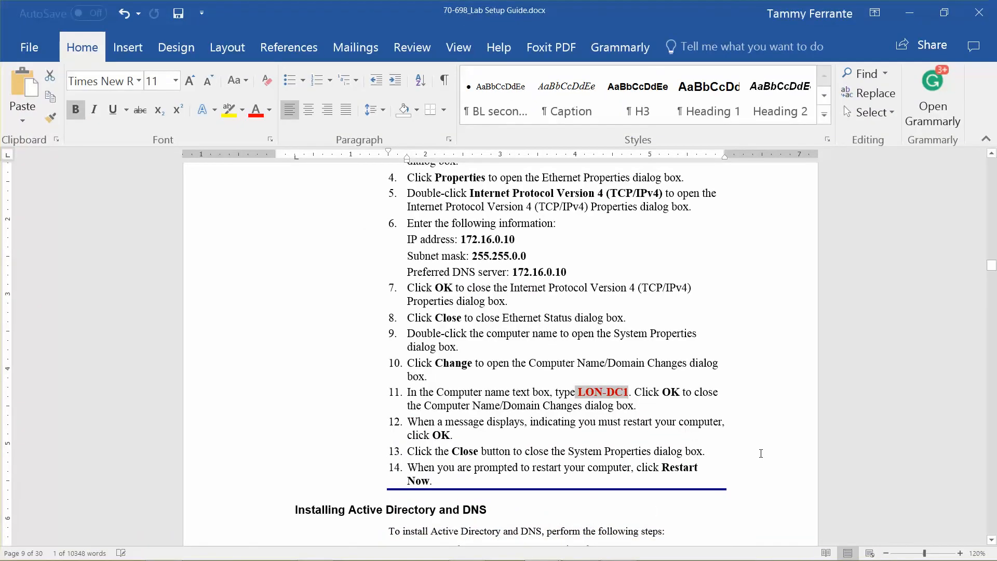
left_click(761, 454)
scroll(761, 453, "down", 8)
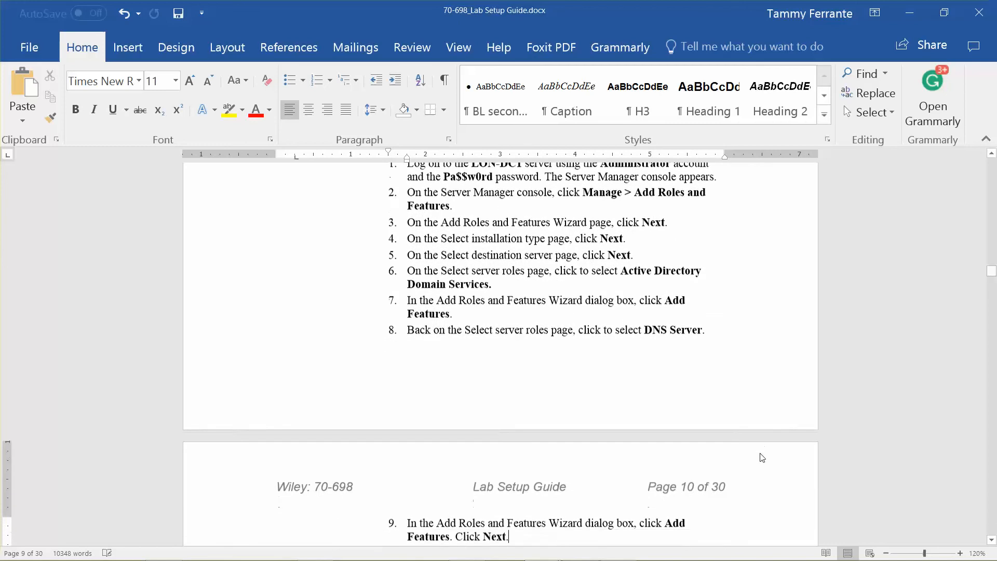
key("Down")
key("Down")
key("Down")
key("Down")
key("Down")
key("Down")
key("Down")
key("Down")
key("Down")
key("Down")
key("Down")
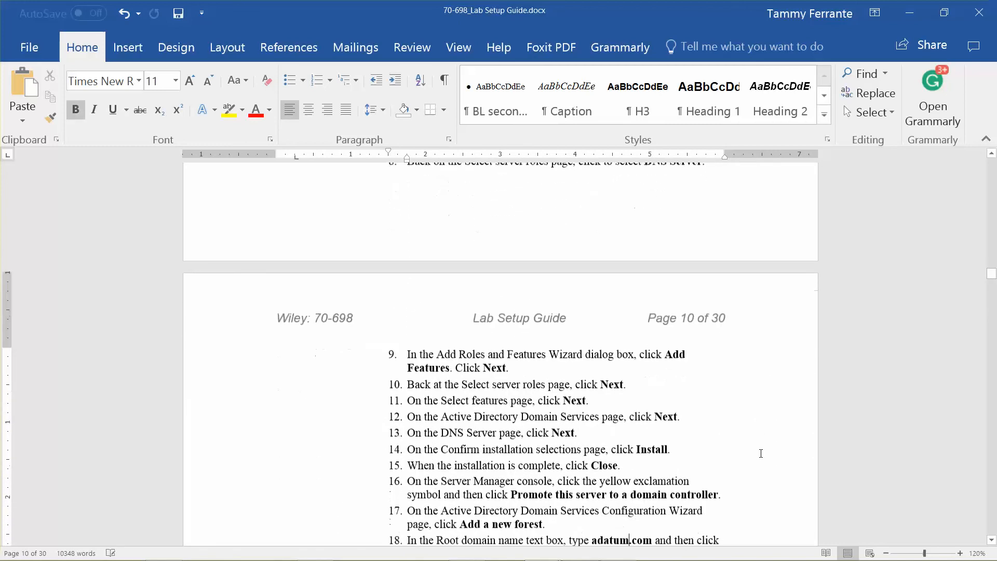
key("Down")
key("Down")
key("Down")
key("Down")
key("Down")
key("Down")
key("Down")
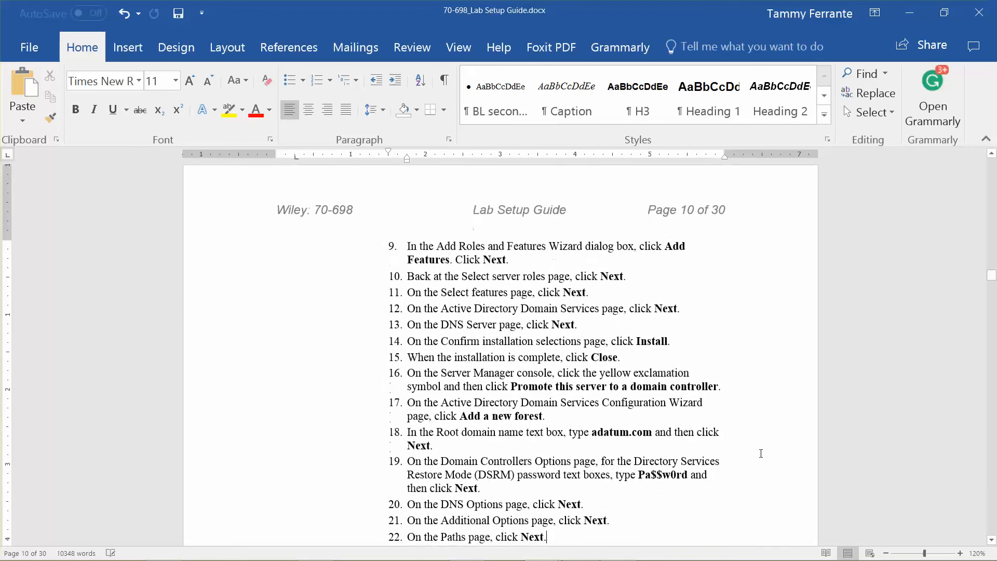
key("Down")
key("Down")
key("Down")
key("Down")
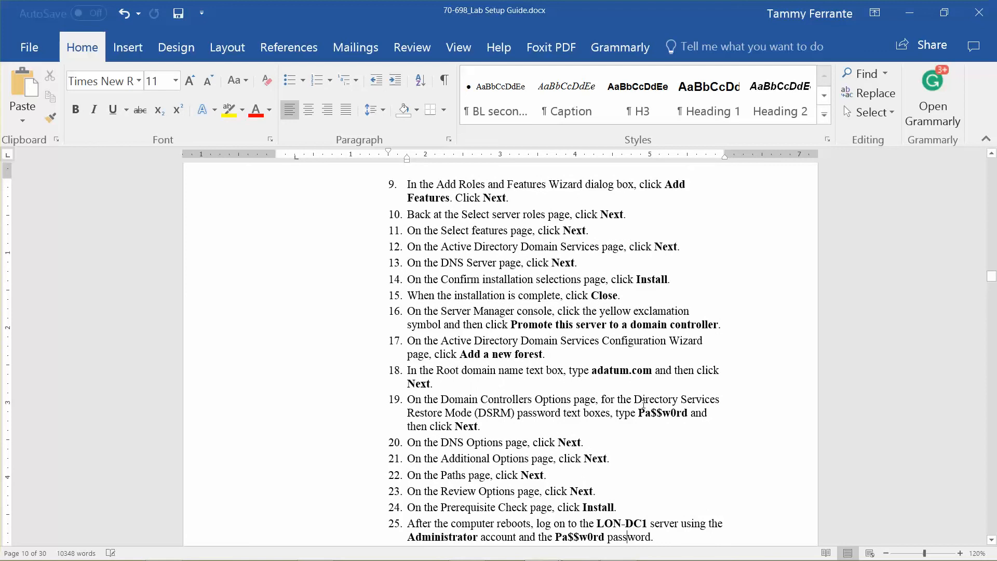
Step: Set up replacing contoso.com with adatum.com formatted bold, red and wave-underlined
left_click(870, 94)
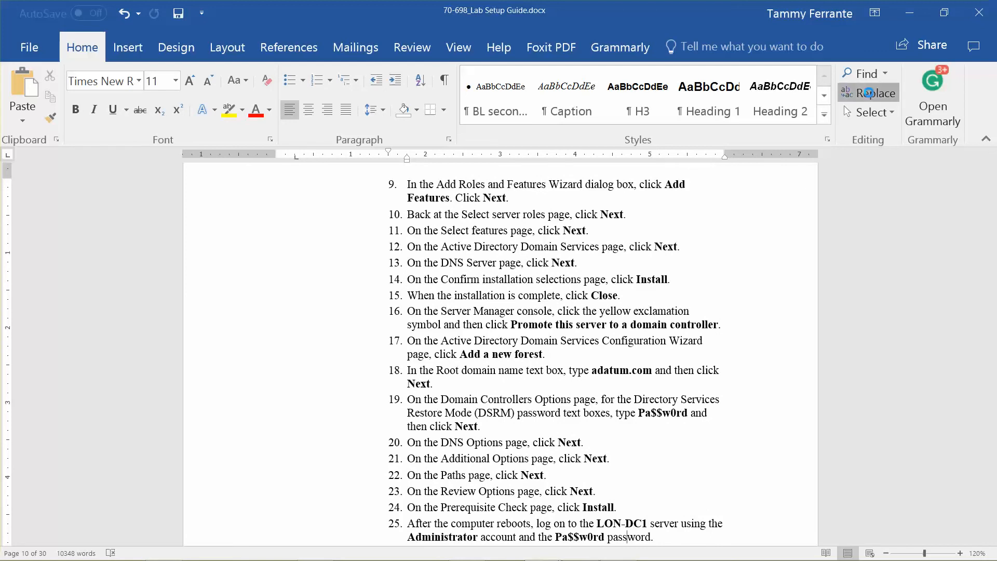
type("contoso.com")
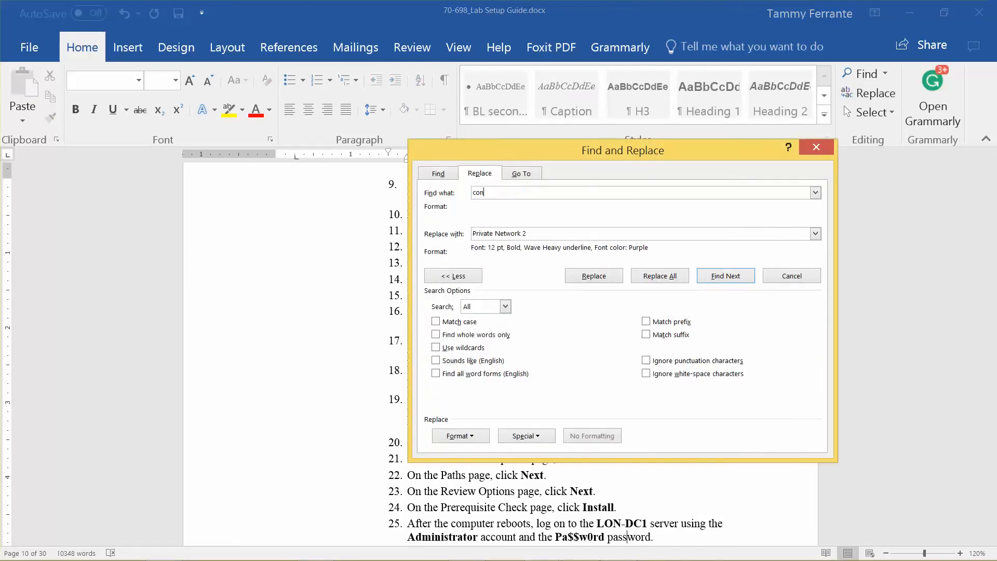
key("Tab")
type("a")
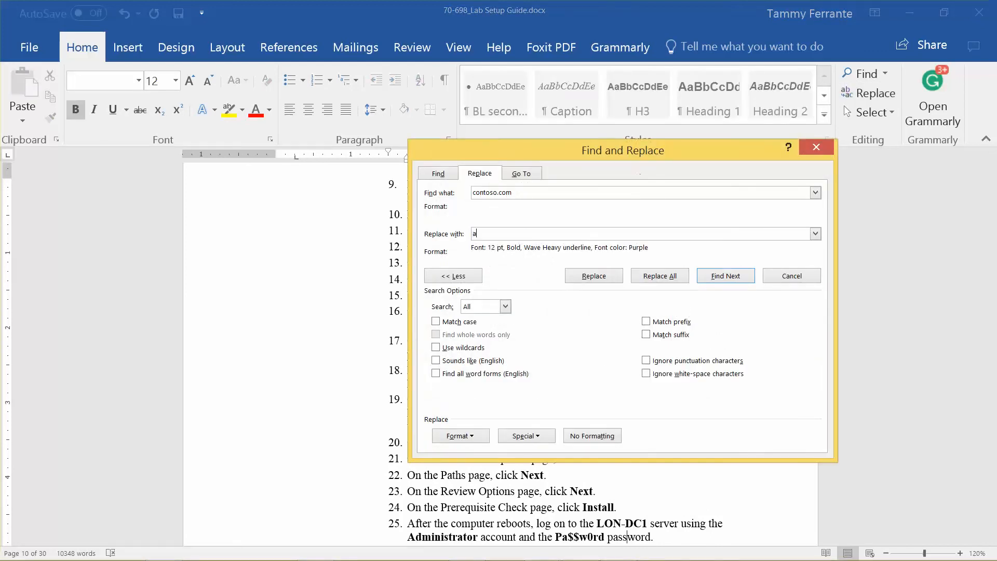
type("datum.com")
left_click(471, 437)
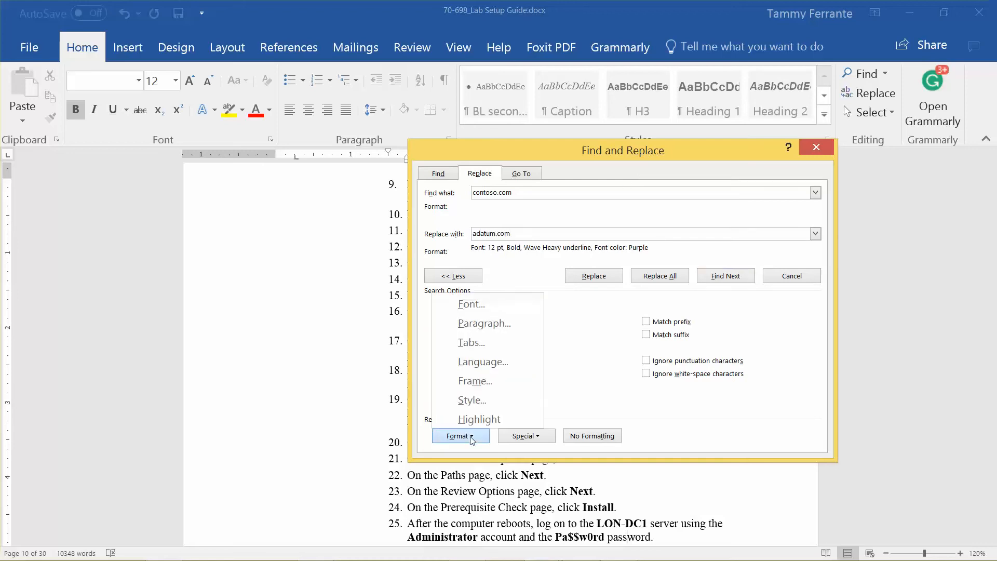
left_click(481, 312)
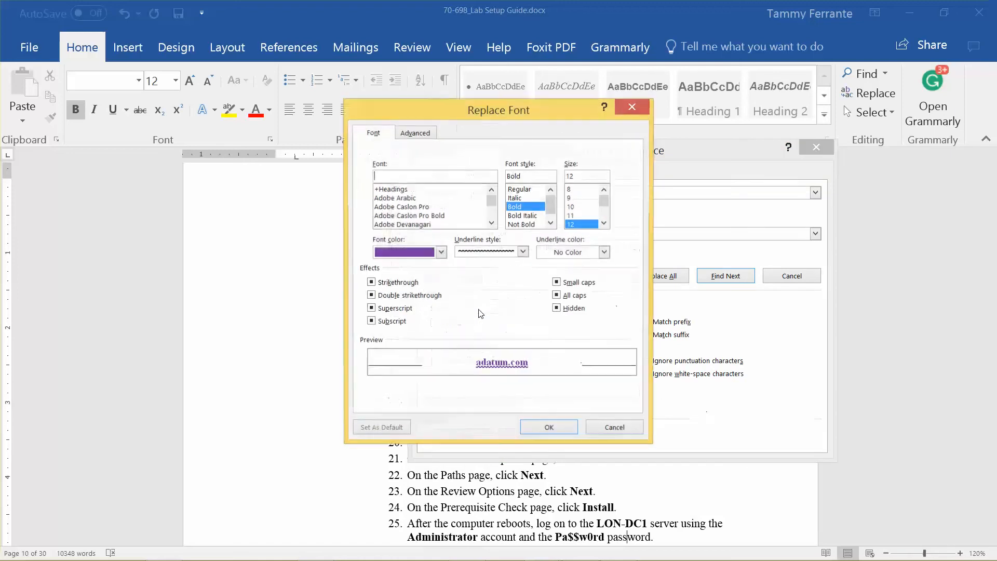
left_click(439, 253)
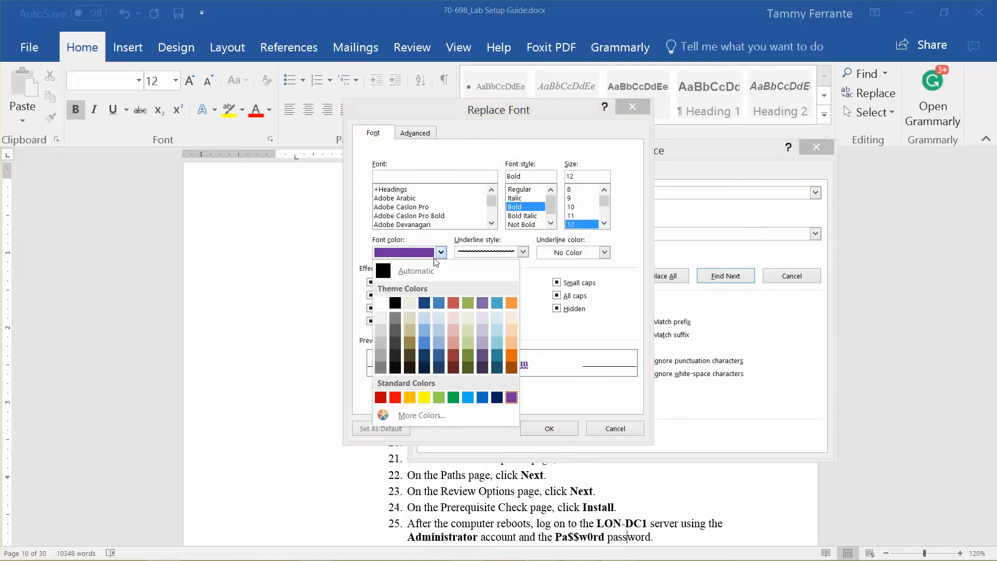
left_click(395, 397)
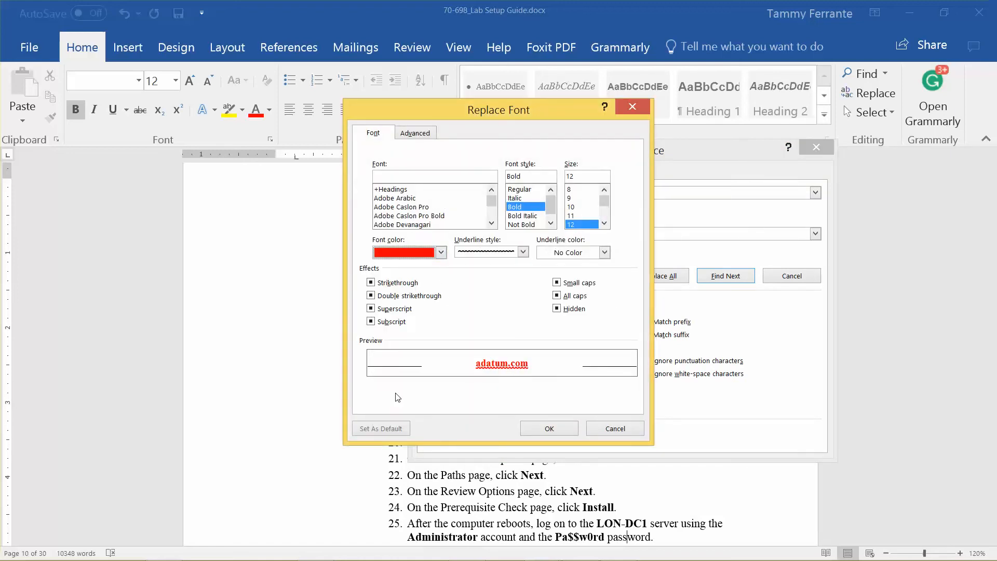
left_click(549, 429)
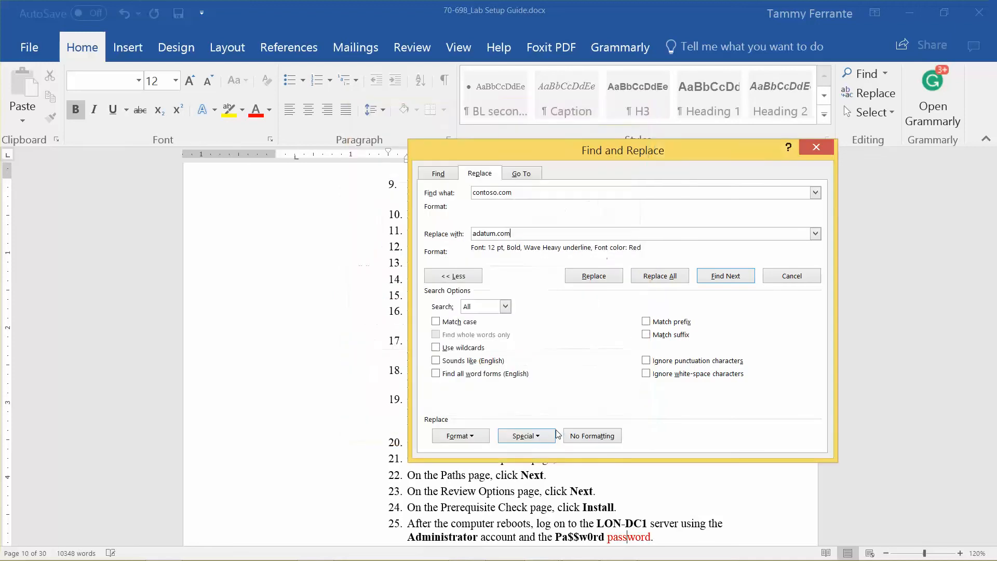
Step: Replace all three occurrences, close Find and Replace, and minimize Word
left_click(666, 278)
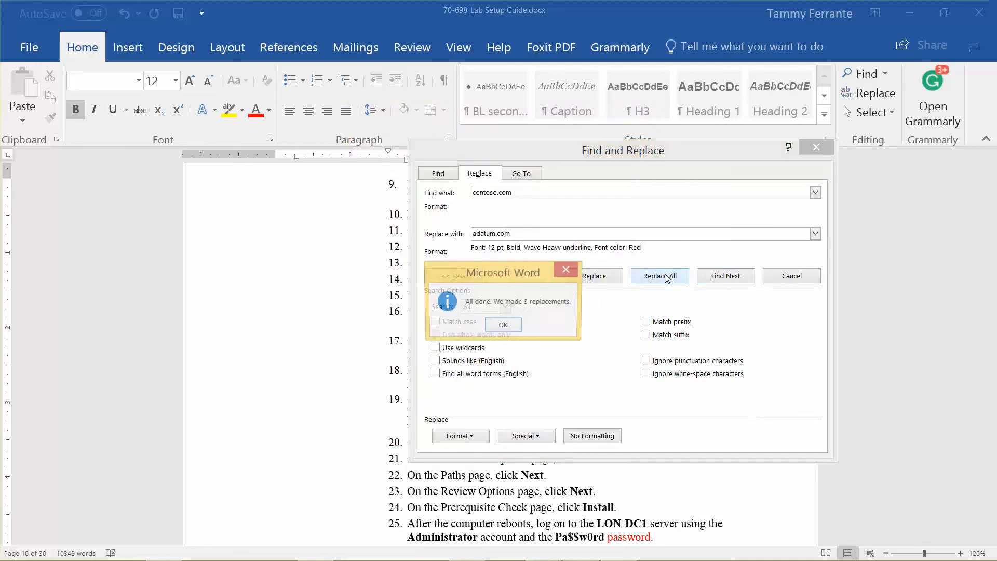
left_click(503, 326)
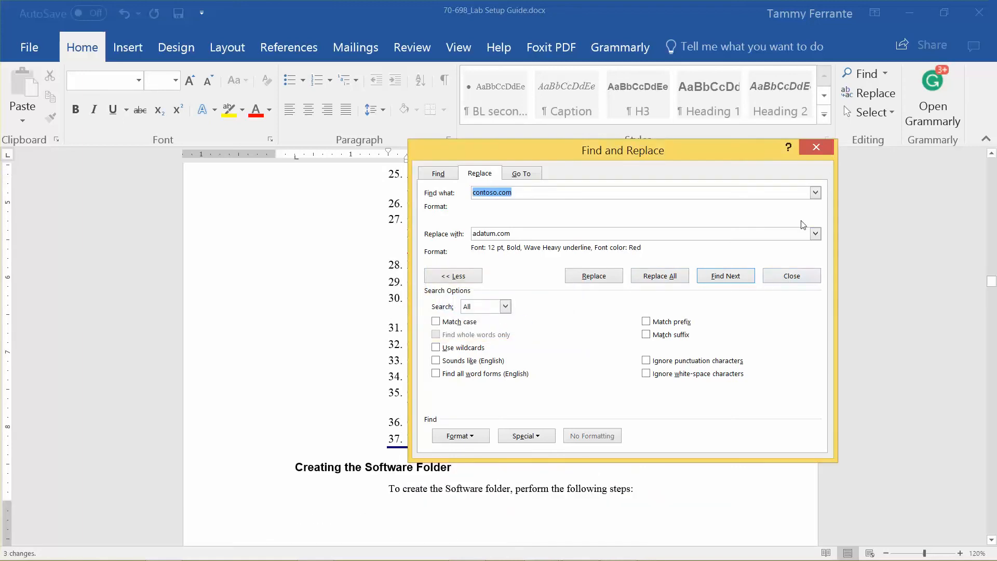
left_click(816, 148)
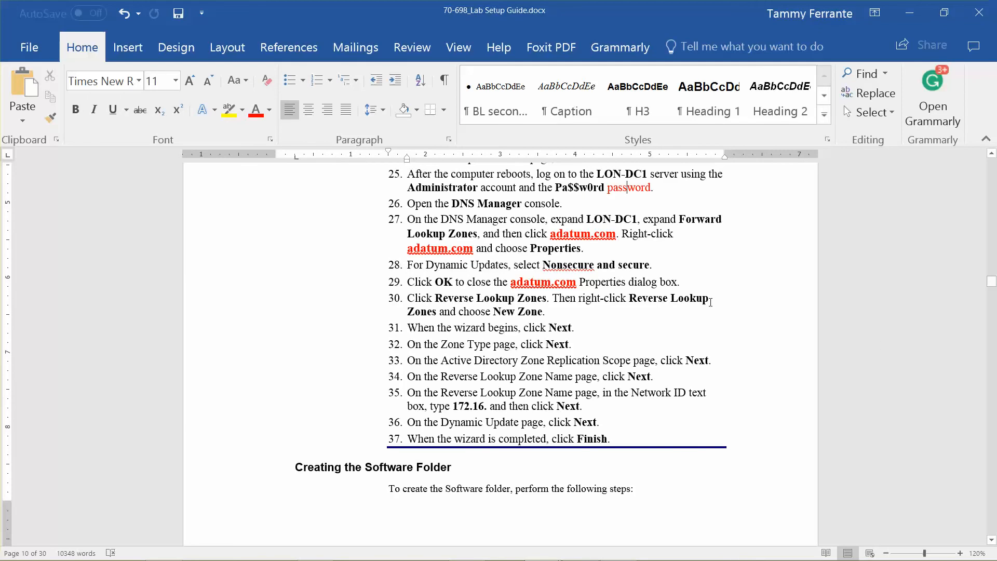
left_click(909, 13)
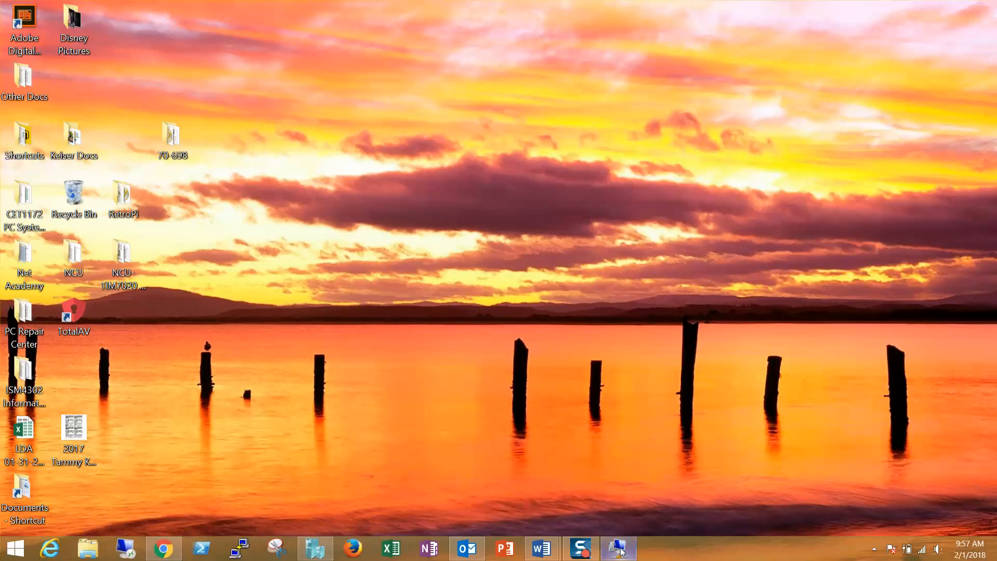
Step: Set the adatum.com zone's dynamic updates to Nonsecure and secure in LON-DC1's DNS Manager
left_click(617, 551)
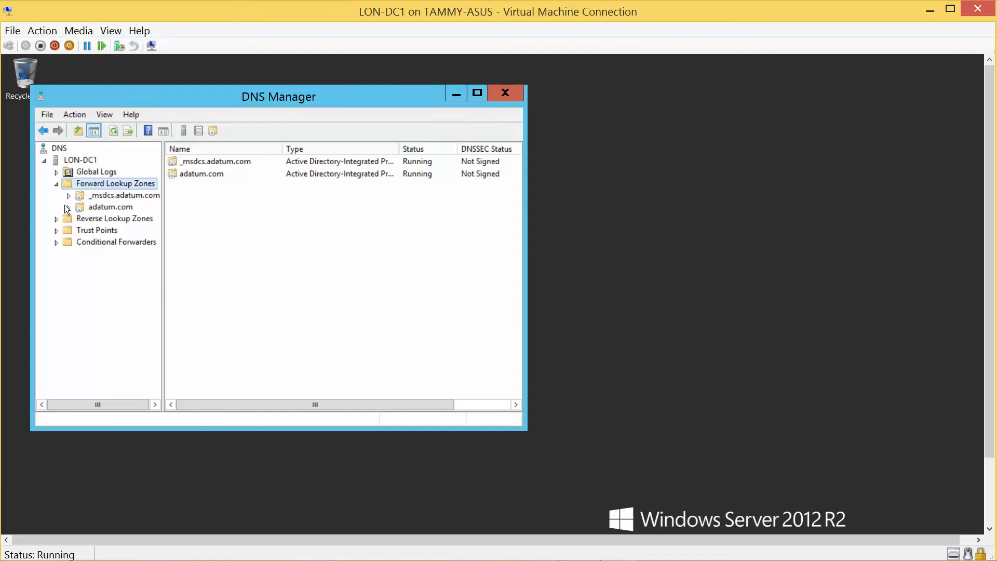
left_click(83, 208)
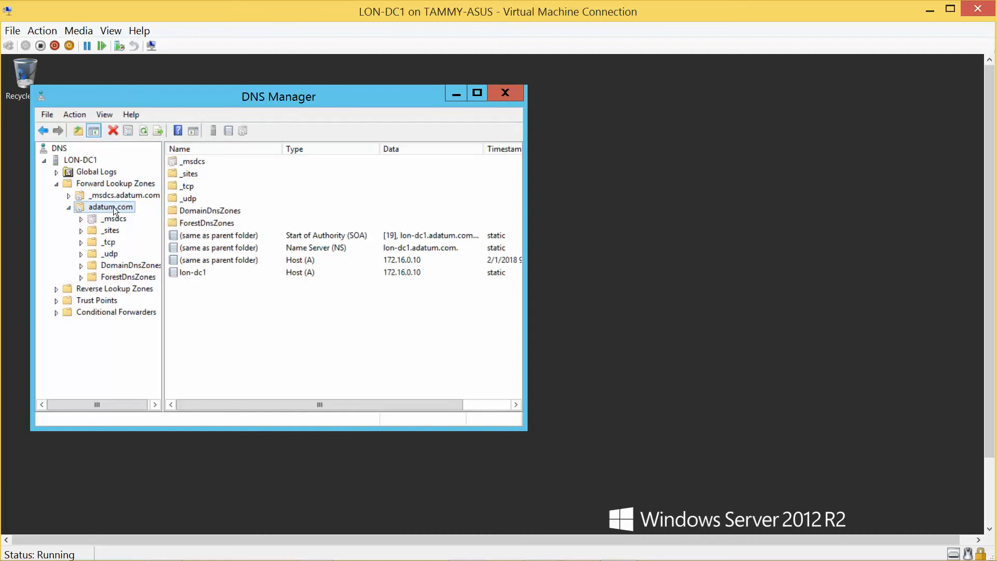
right_click(113, 206)
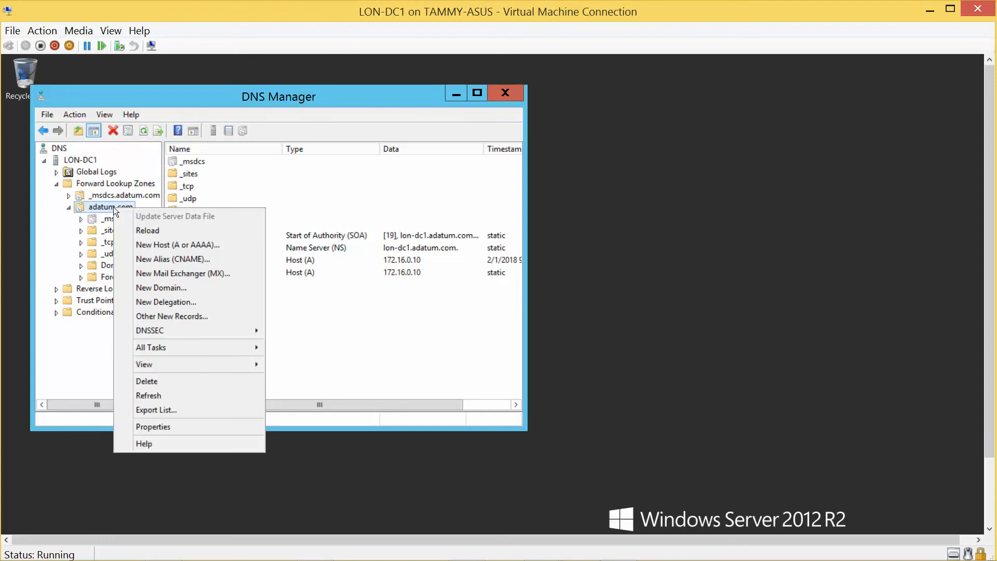
left_click(159, 428)
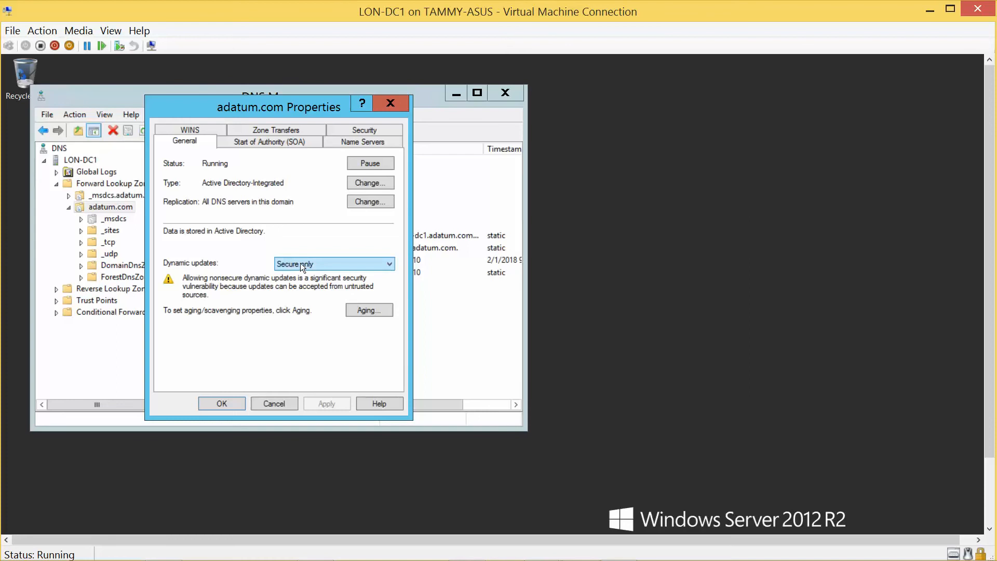
left_click(317, 264)
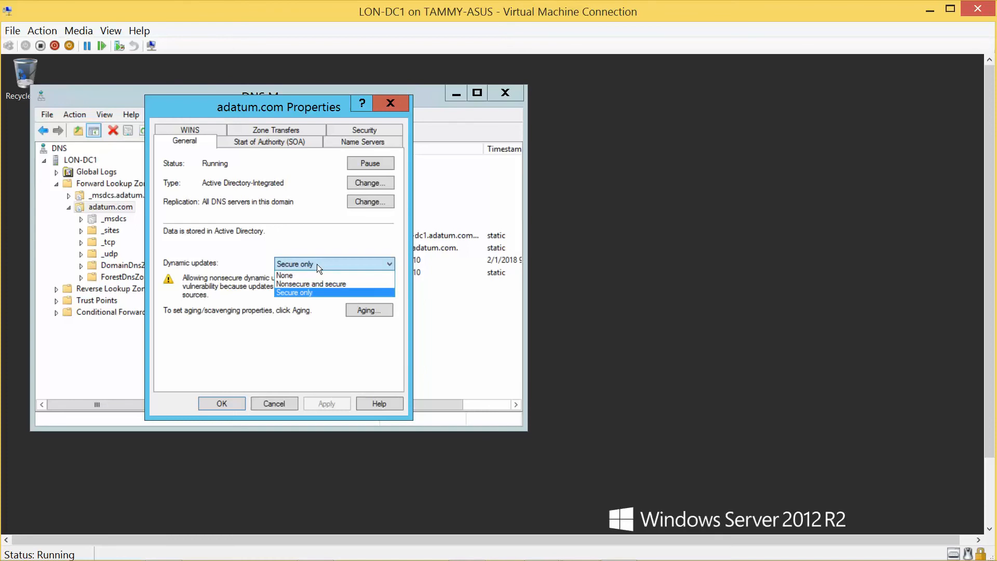
left_click(320, 282)
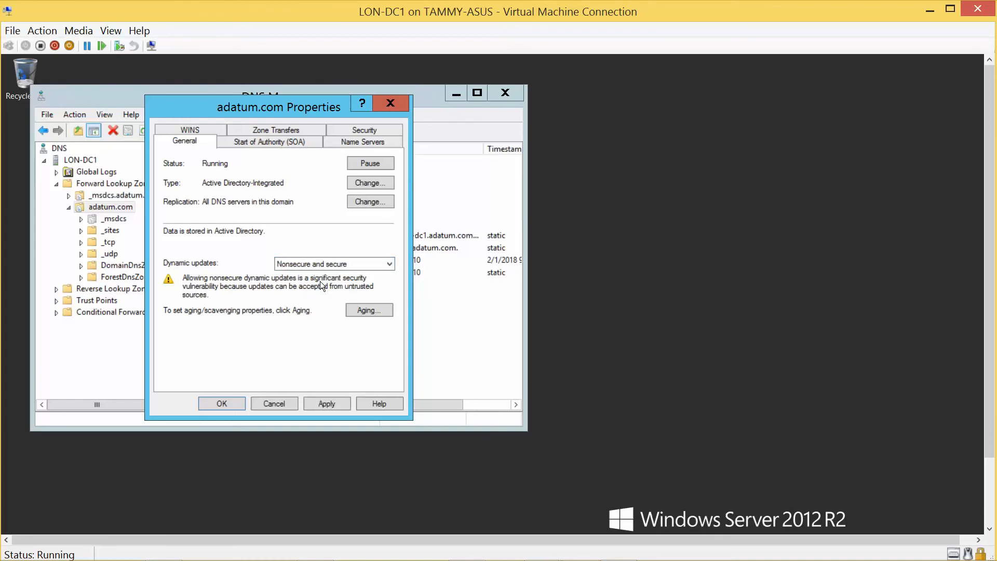
left_click(220, 405)
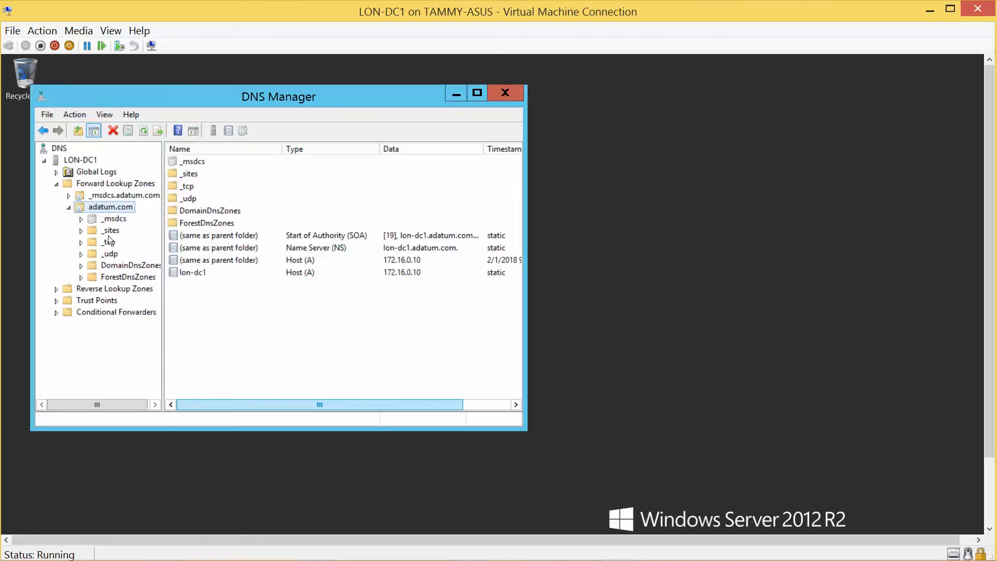
left_click(69, 208)
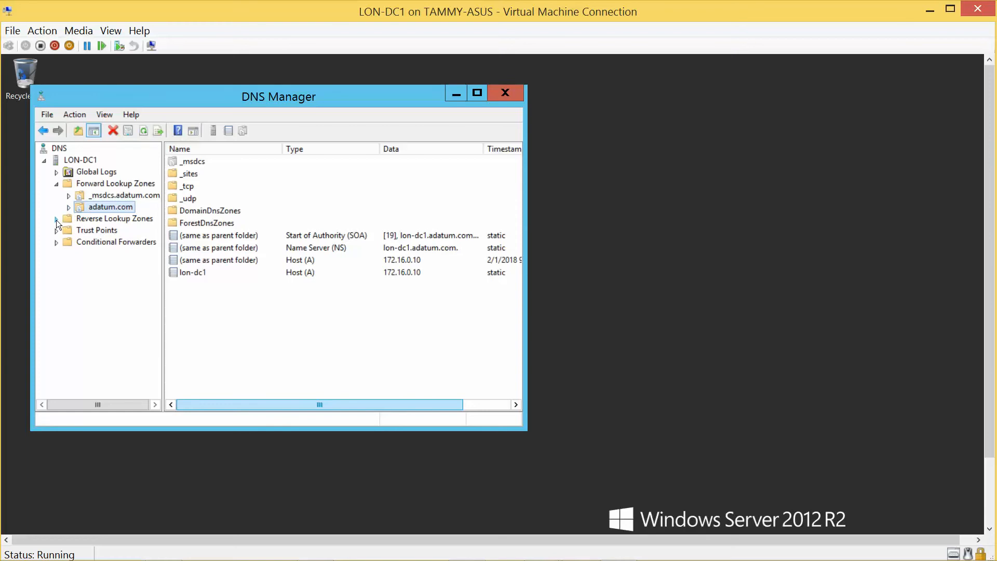
left_click(68, 220)
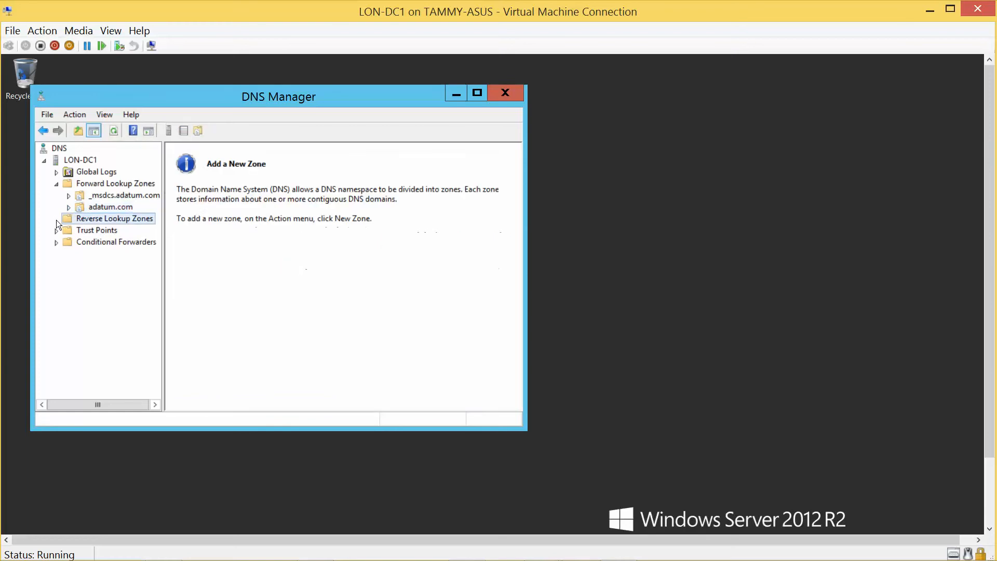
Step: Create an AD-integrated IPv4 reverse zone for network 172.16 with domain-wide replication and secure-only updates
right_click(100, 221)
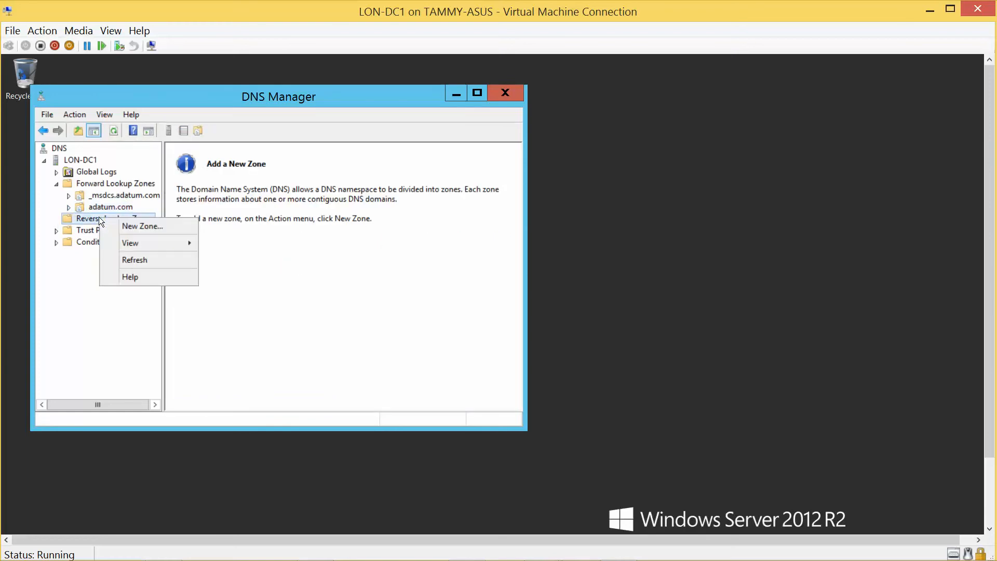
left_click(150, 226)
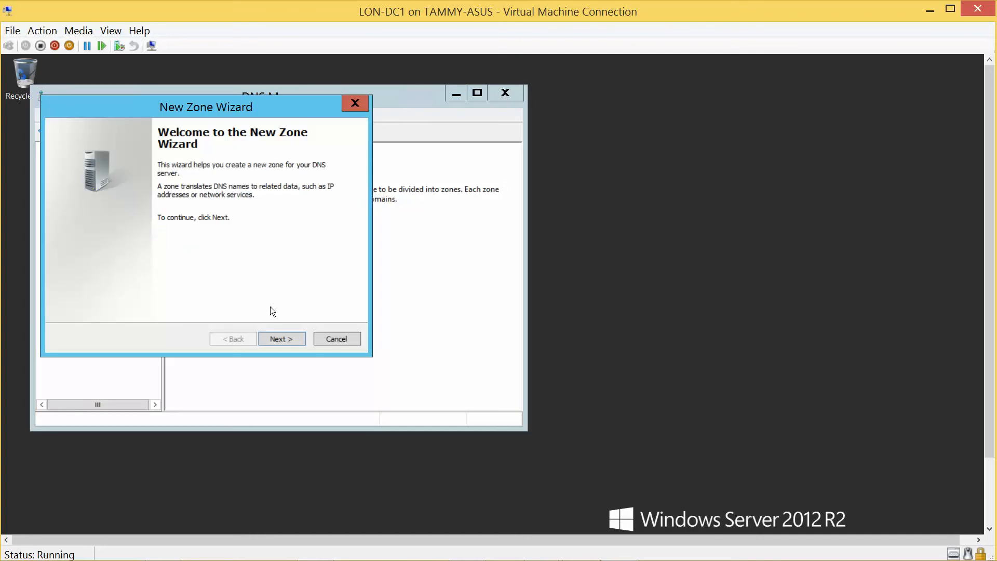
left_click(284, 339)
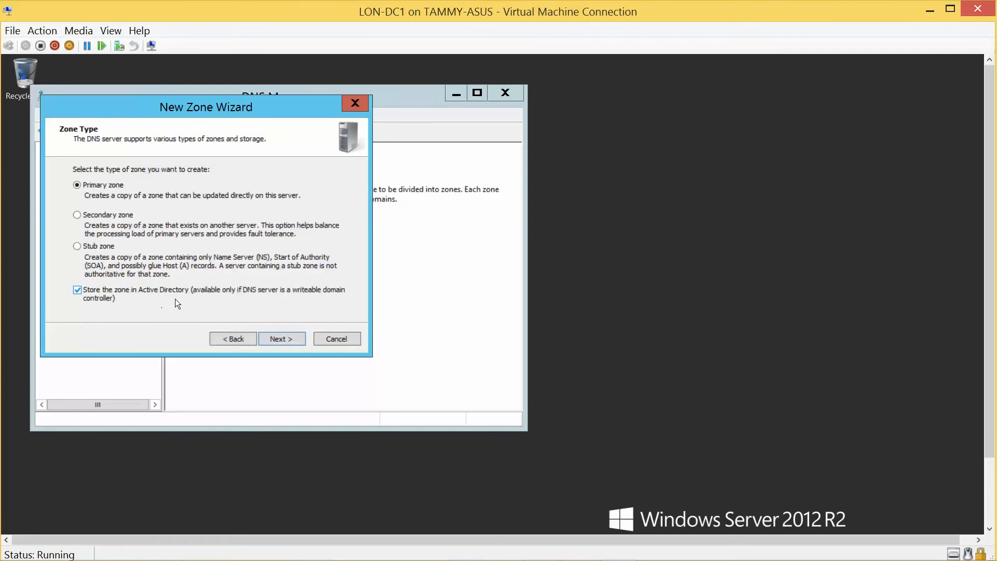
left_click(289, 344)
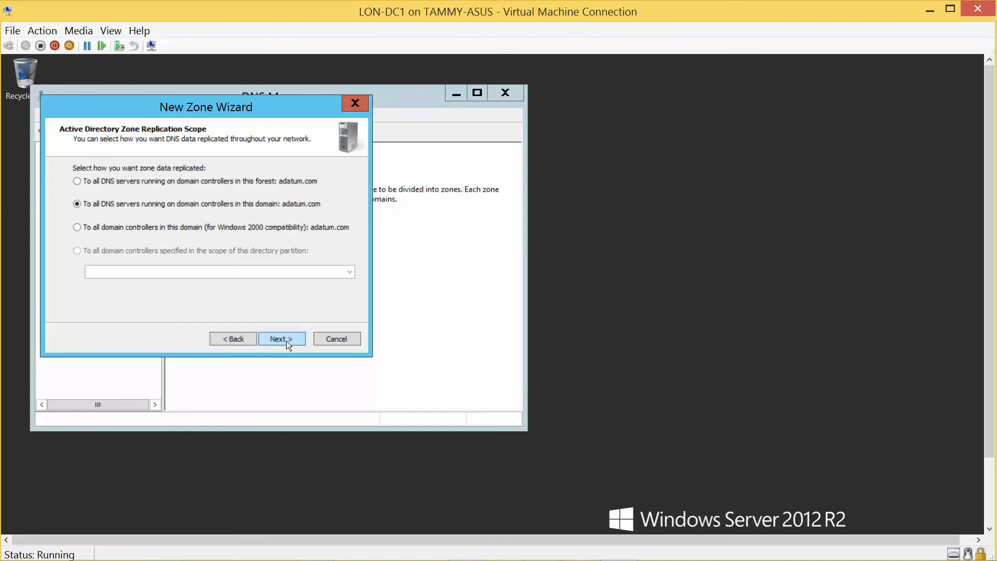
left_click(289, 345)
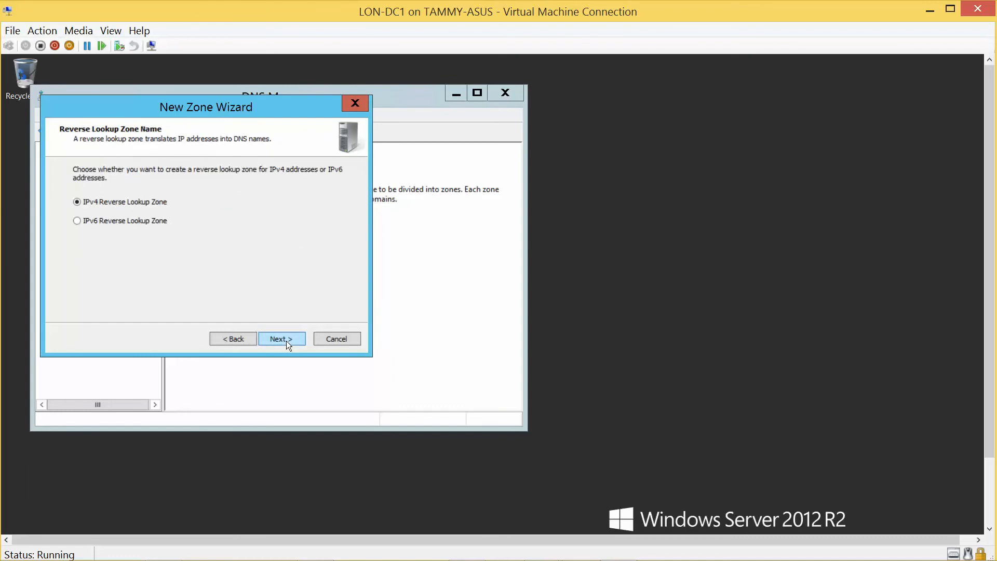
left_click(286, 341)
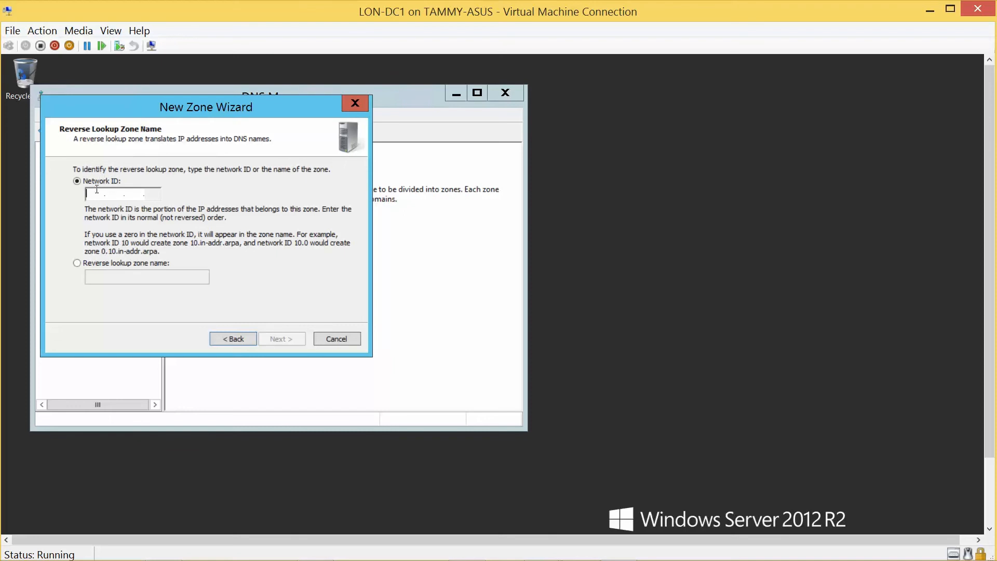
type("172 .")
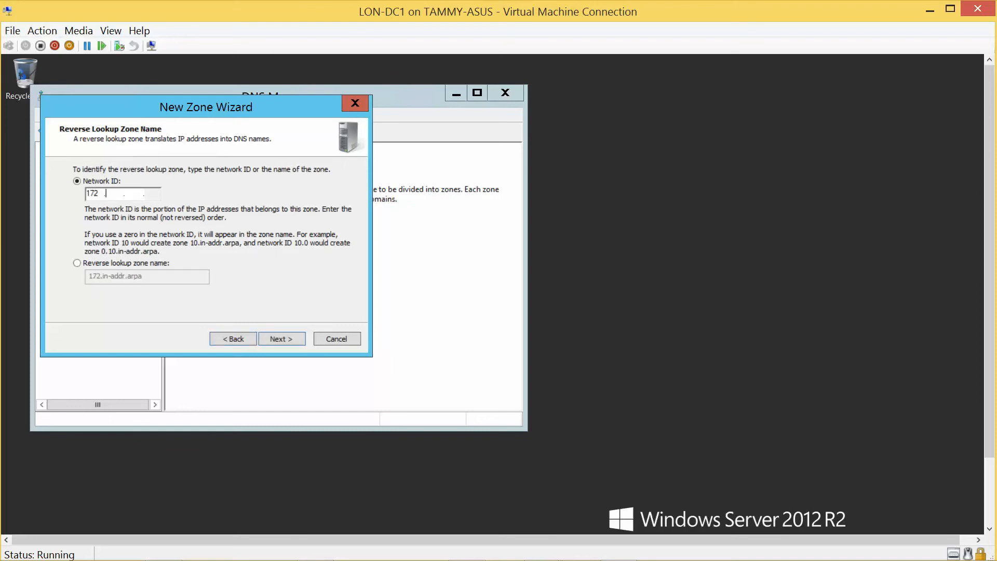
type("16")
left_click(286, 336)
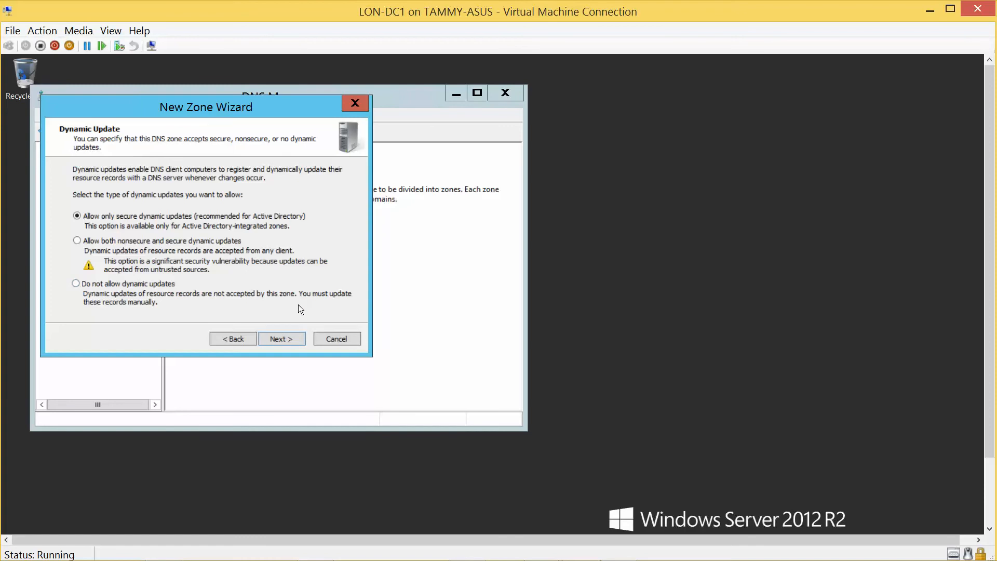
left_click(280, 338)
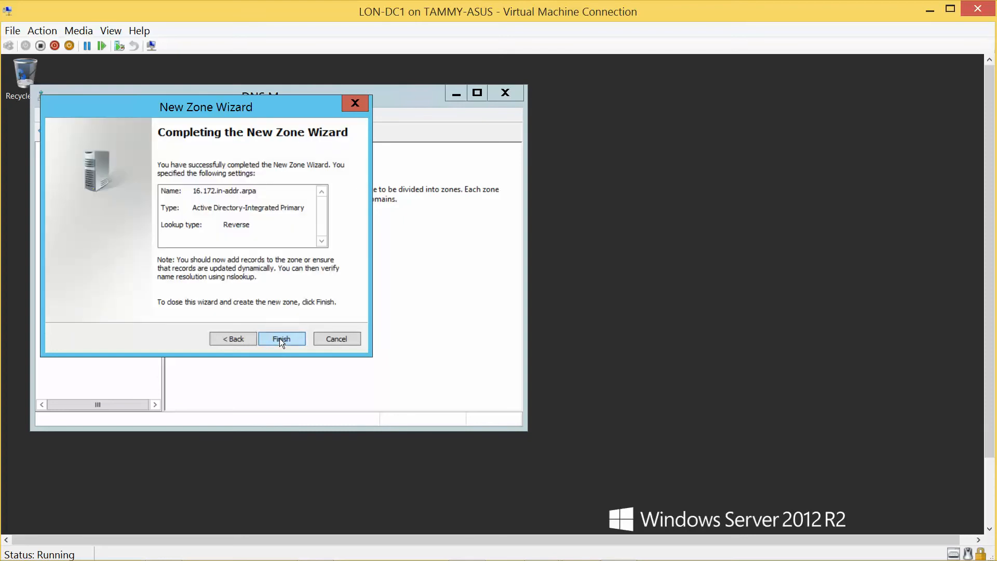
left_click(280, 338)
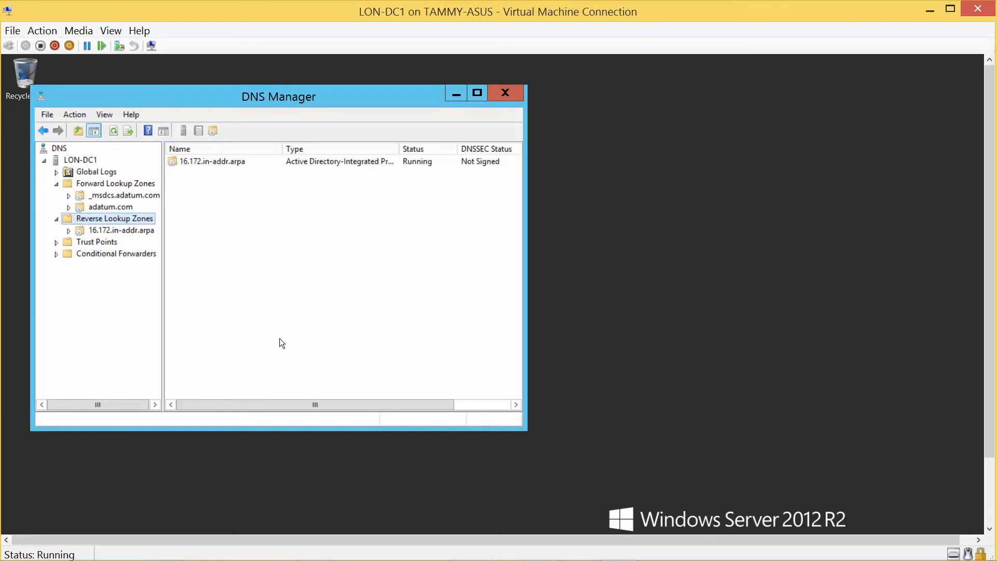
Step: Close DNS Manager and create a new desktop folder named Software
left_click(515, 94)
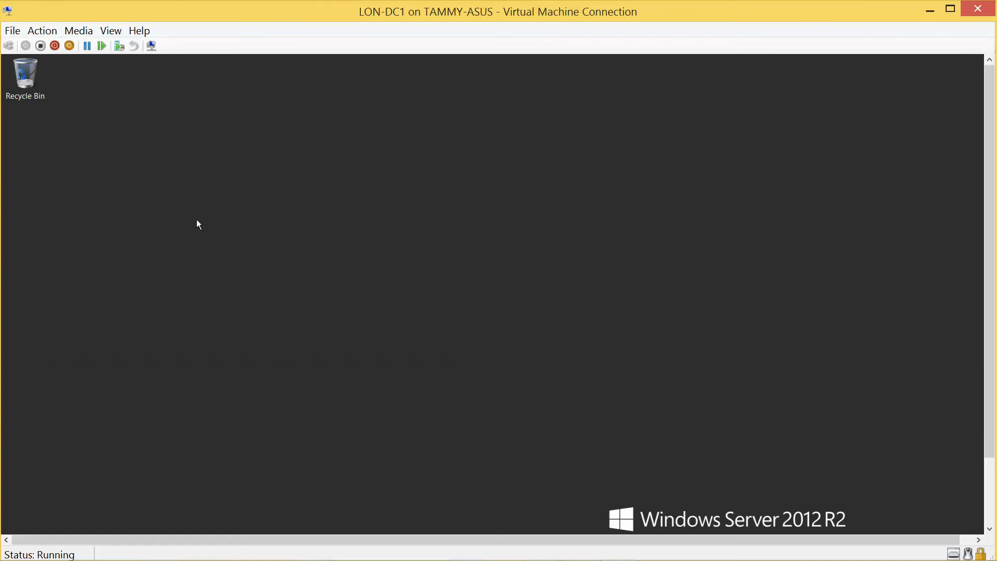
right_click(196, 221)
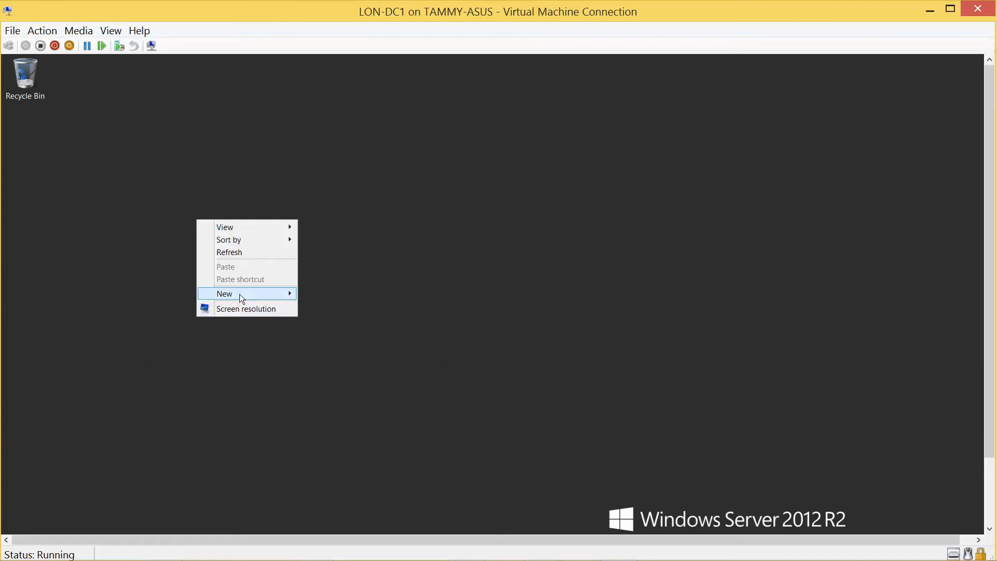
mouse_move(239, 294)
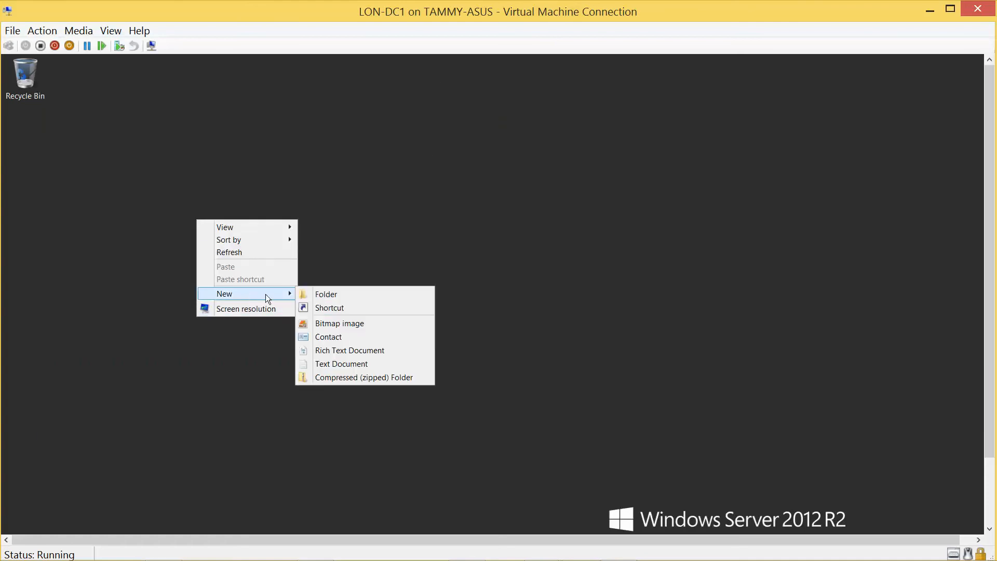
left_click(345, 295)
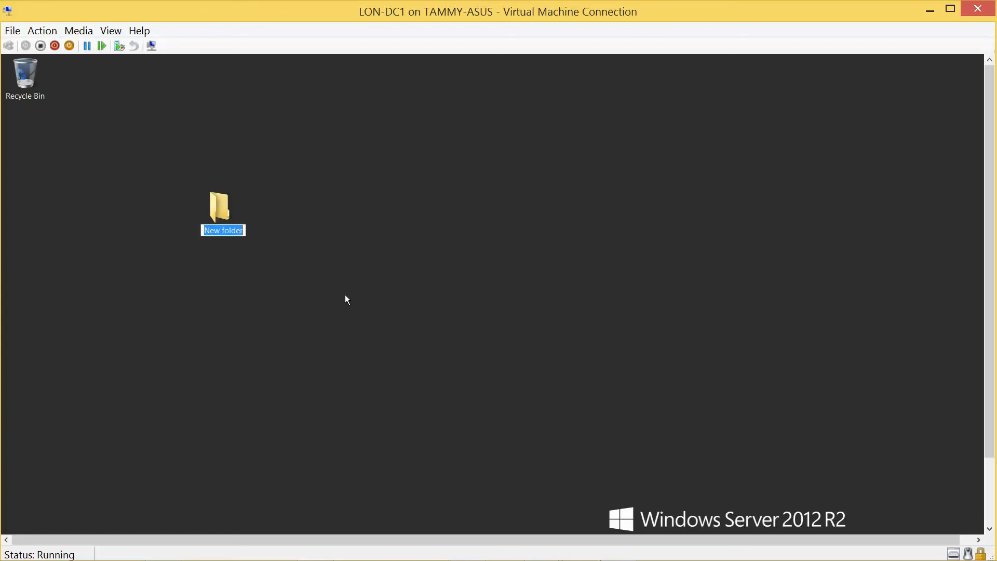
type("Software")
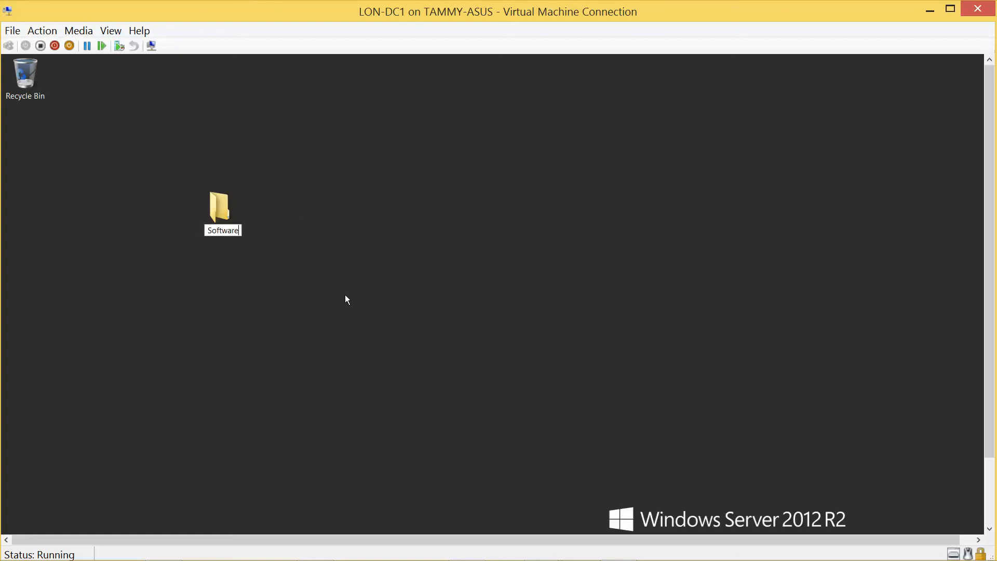
key("Return")
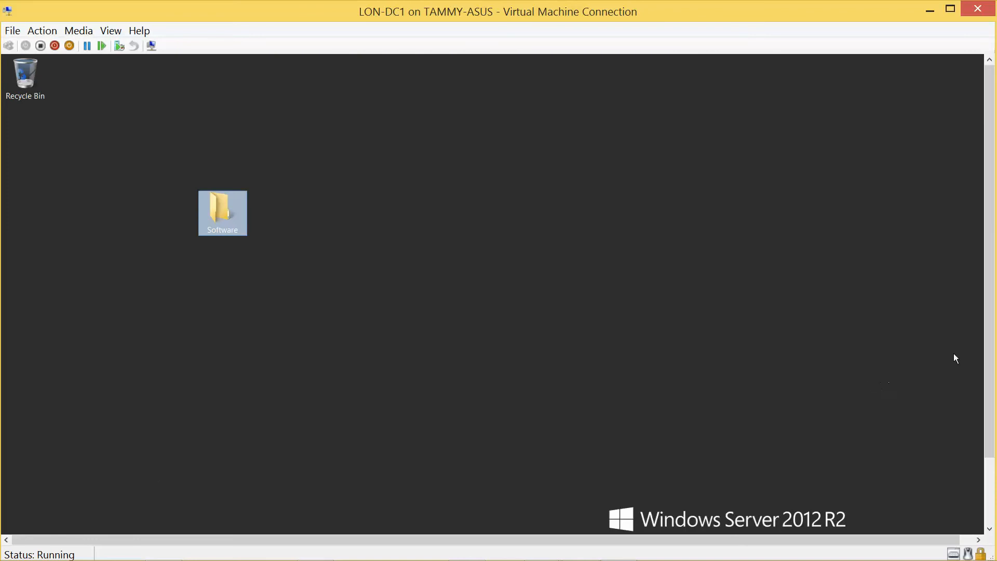
left_click_drag(991, 340, 992, 445)
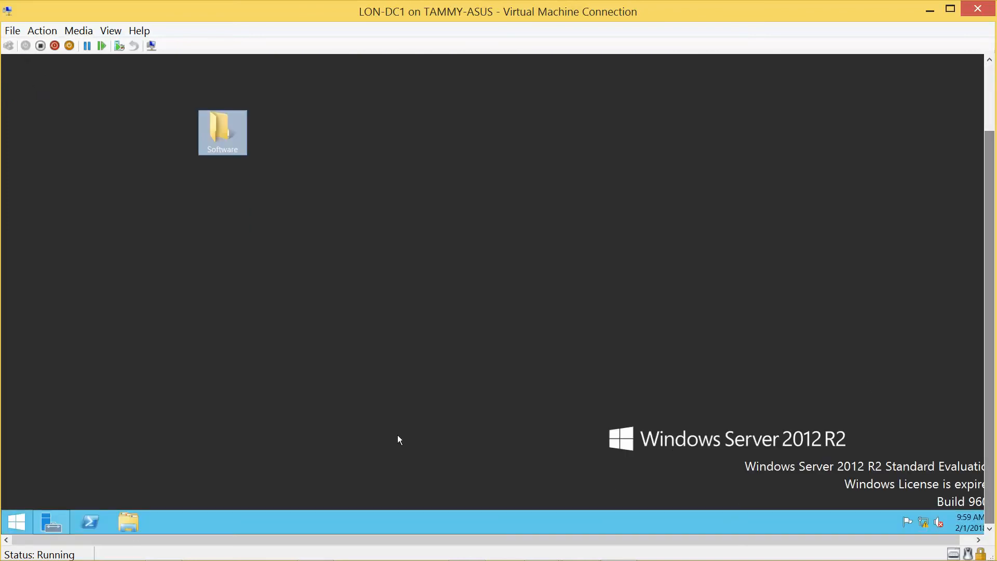
Step: Move the Software folder from the desktop into Local Disk (C:)
left_click(135, 516)
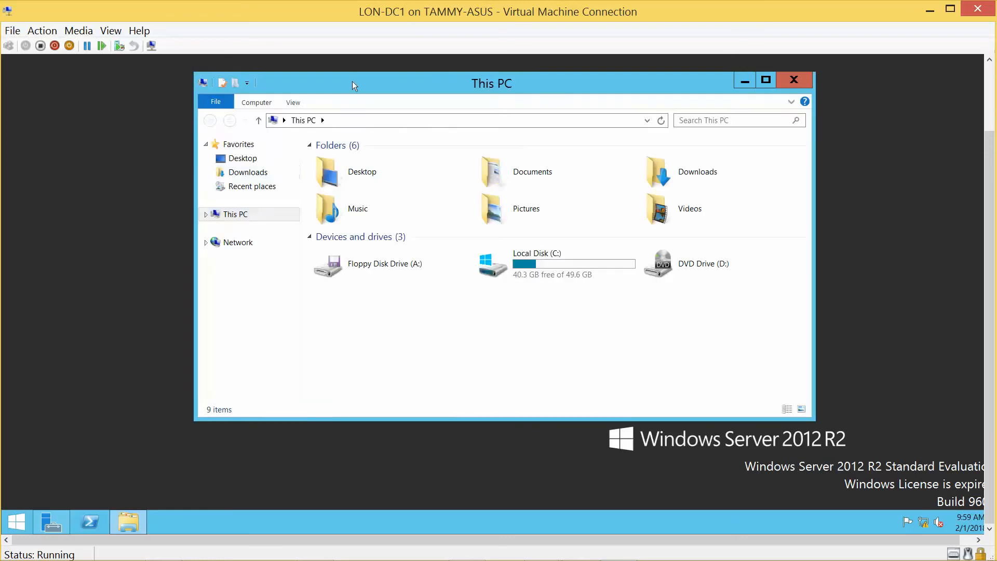
left_click_drag(354, 79, 501, 92)
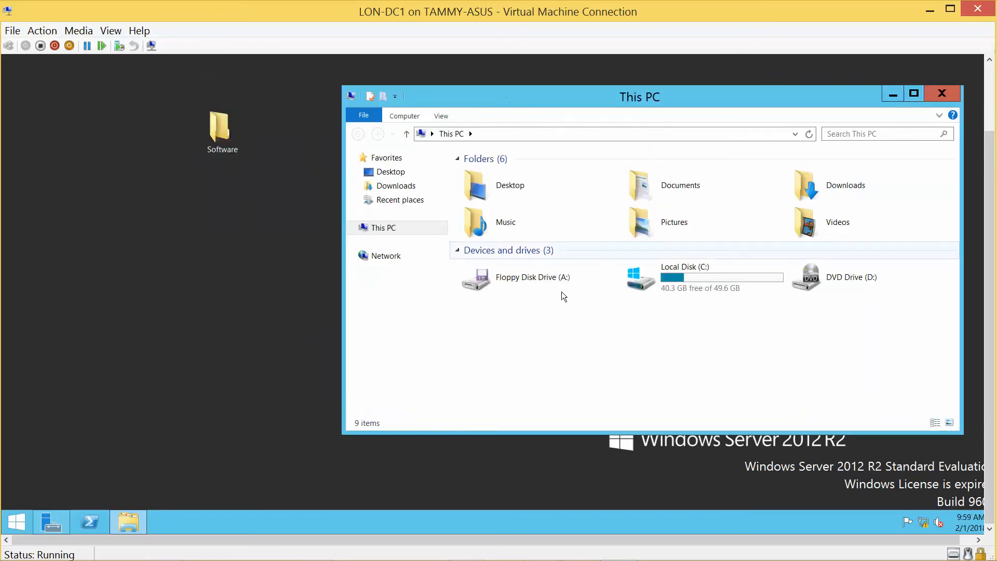
double_click(698, 274)
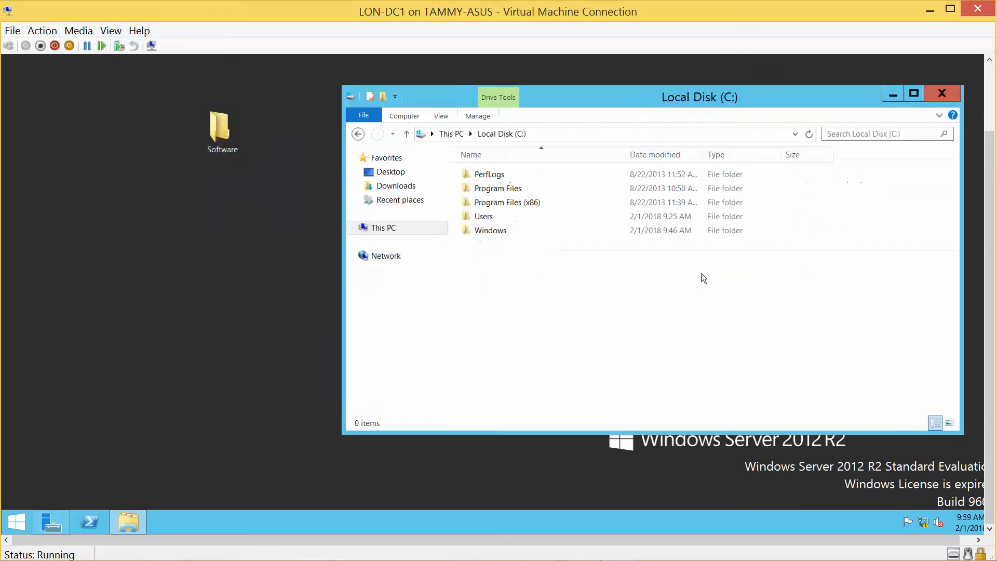
left_click(225, 129)
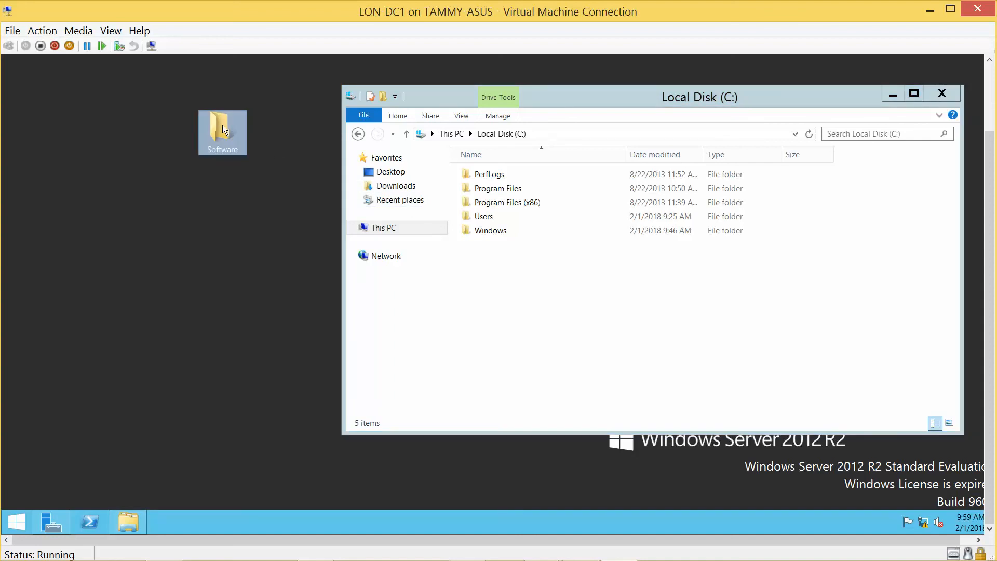
left_click_drag(224, 129, 513, 272)
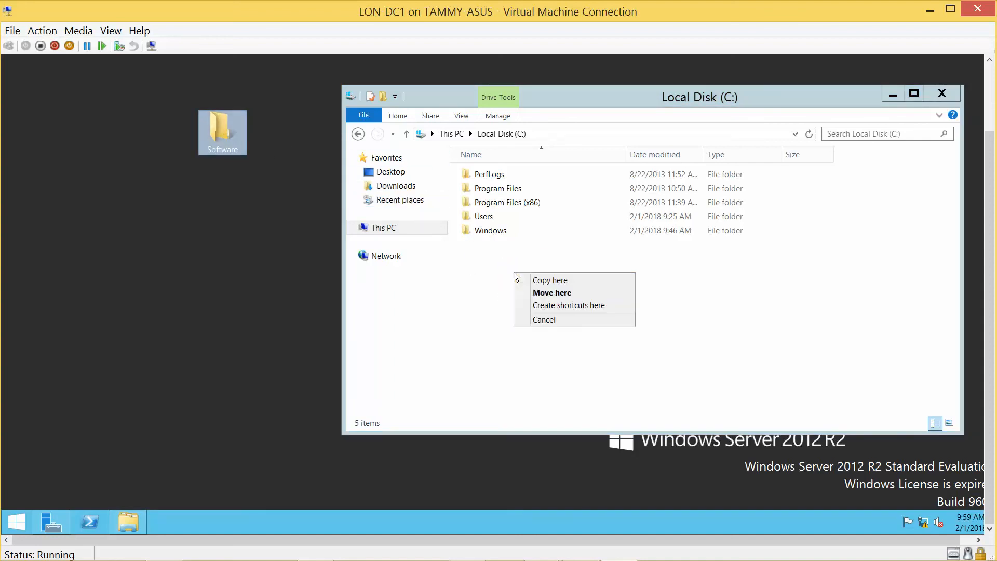
left_click(540, 292)
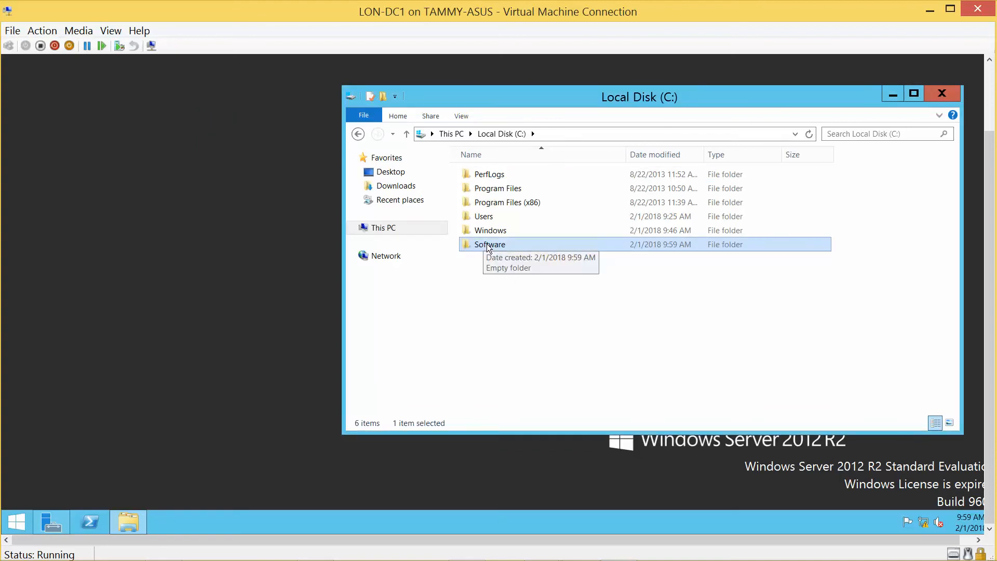
Step: Create a Software shortcut on the desktop and close the Local Disk (C:) window
left_click_drag(485, 247, 181, 213)
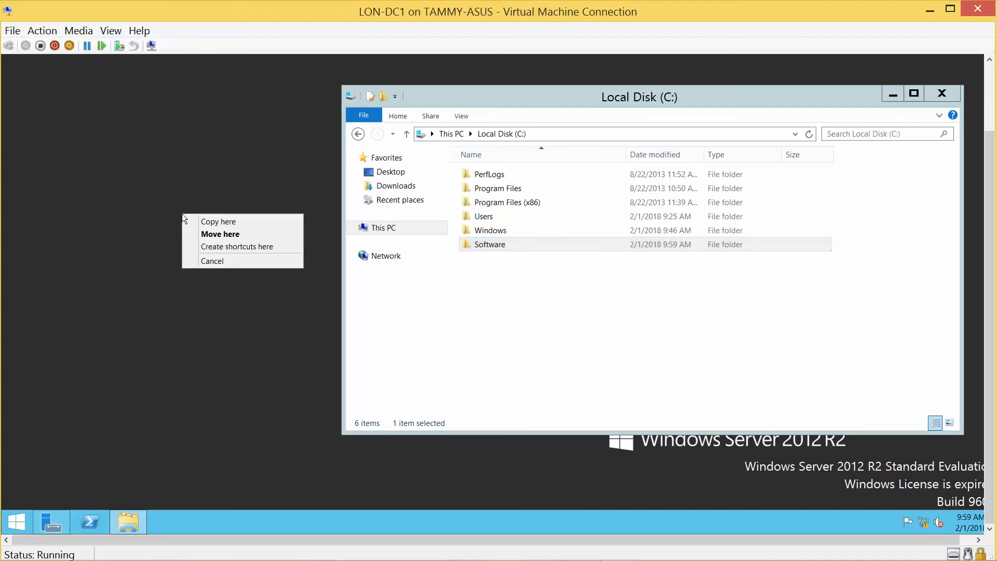
left_click(211, 248)
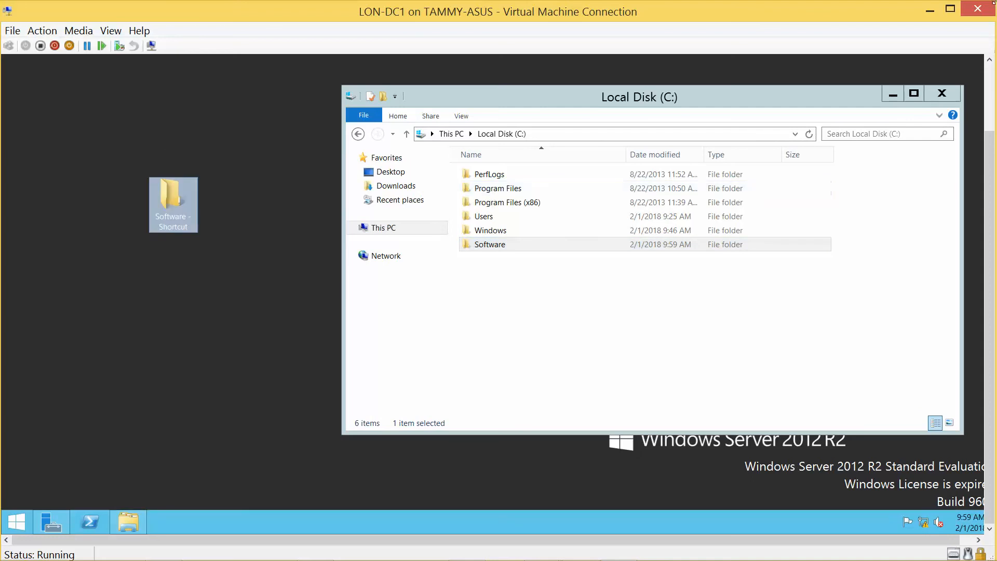
left_click(943, 96)
left_click(942, 94)
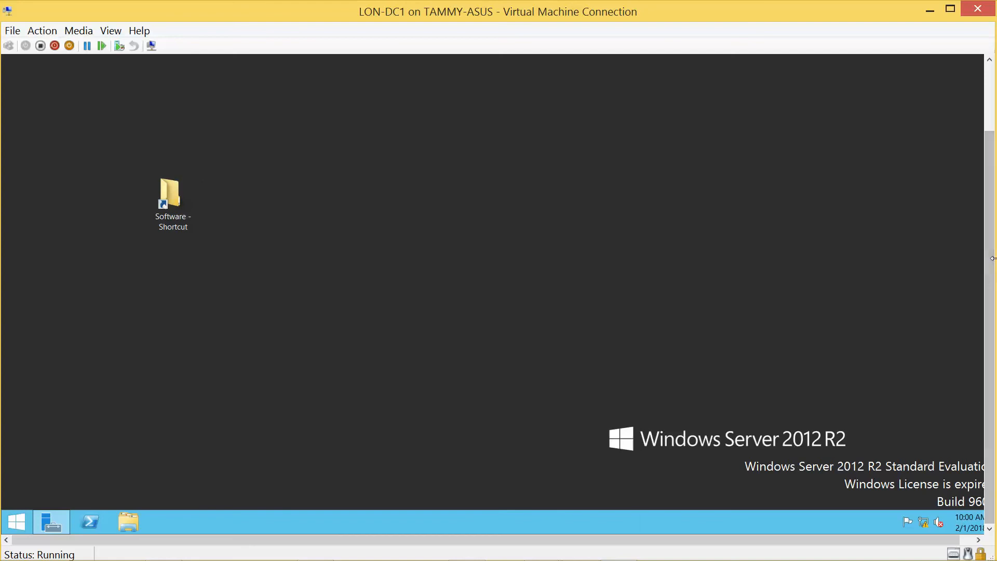
left_click_drag(991, 253, 989, 190)
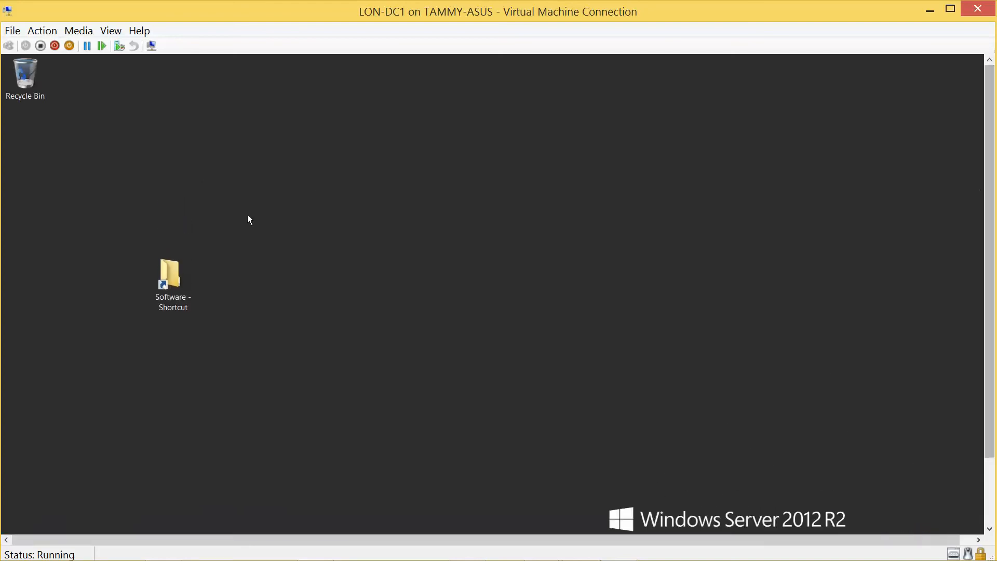
left_click_drag(173, 270, 138, 145)
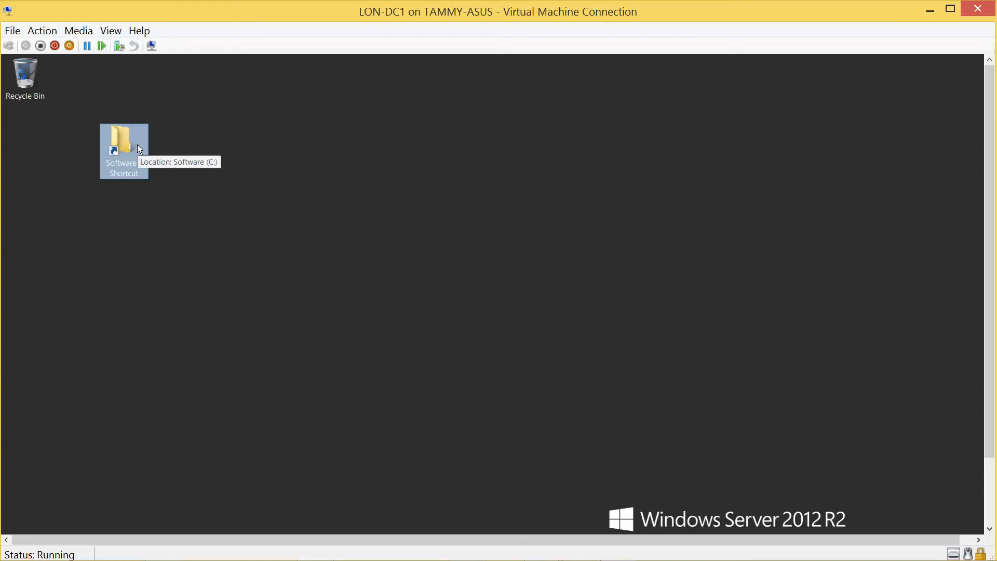
double_click(128, 147)
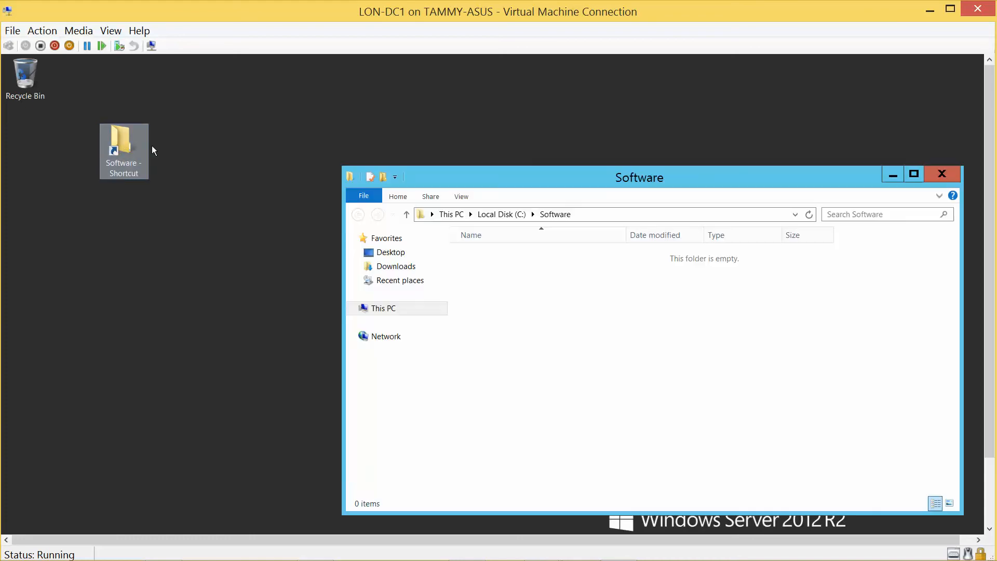
left_click(950, 175)
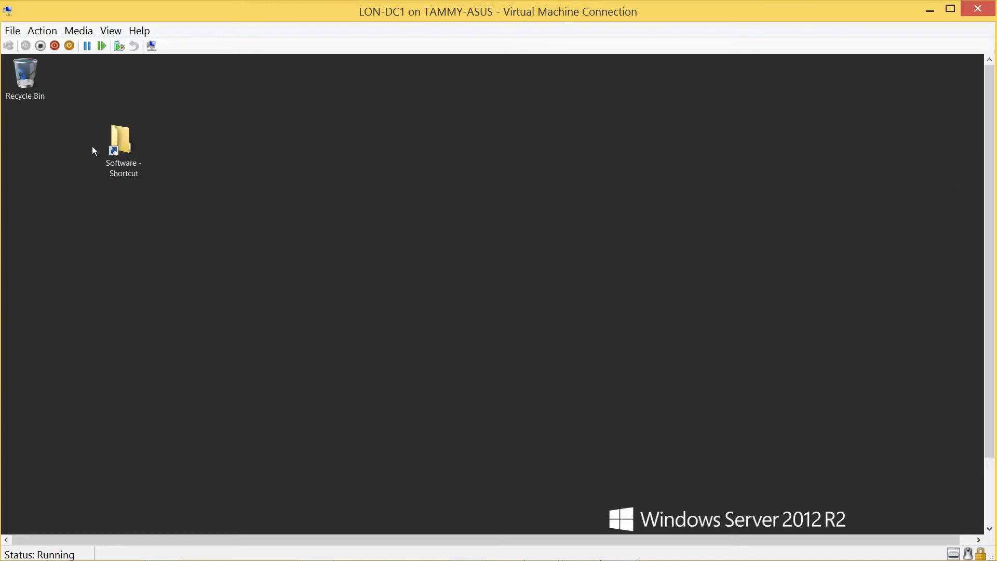
right_click(120, 140)
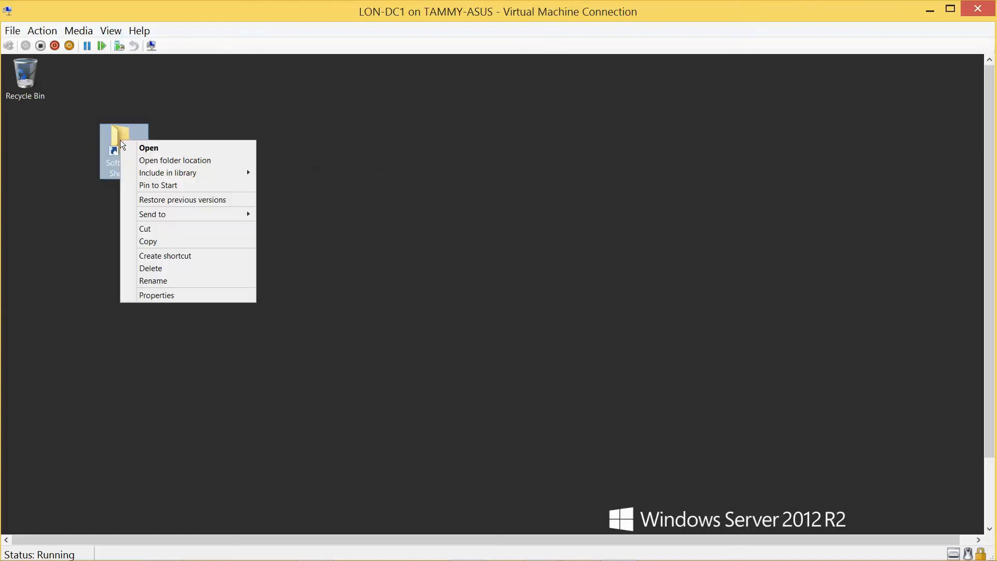
left_click(157, 295)
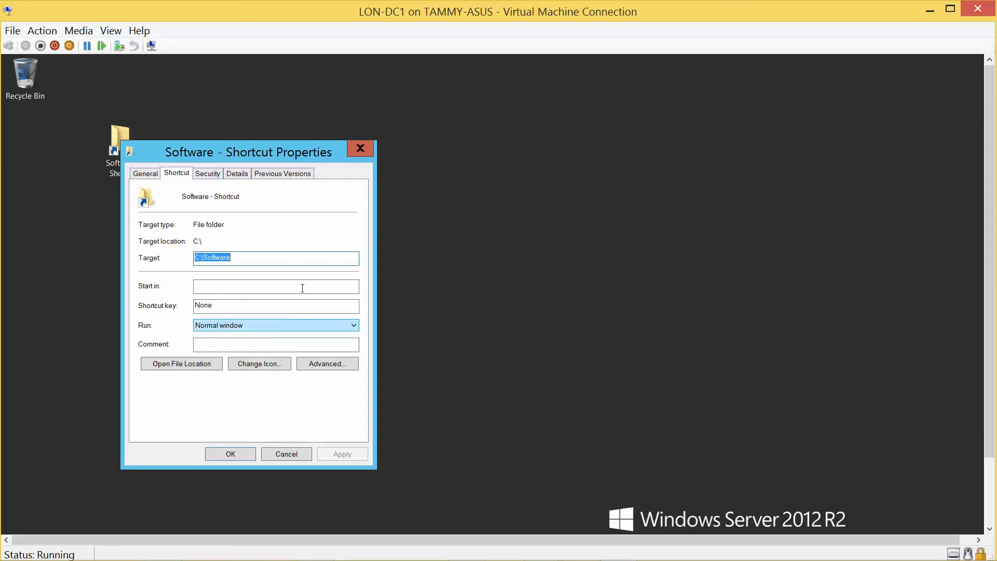
left_click(359, 149)
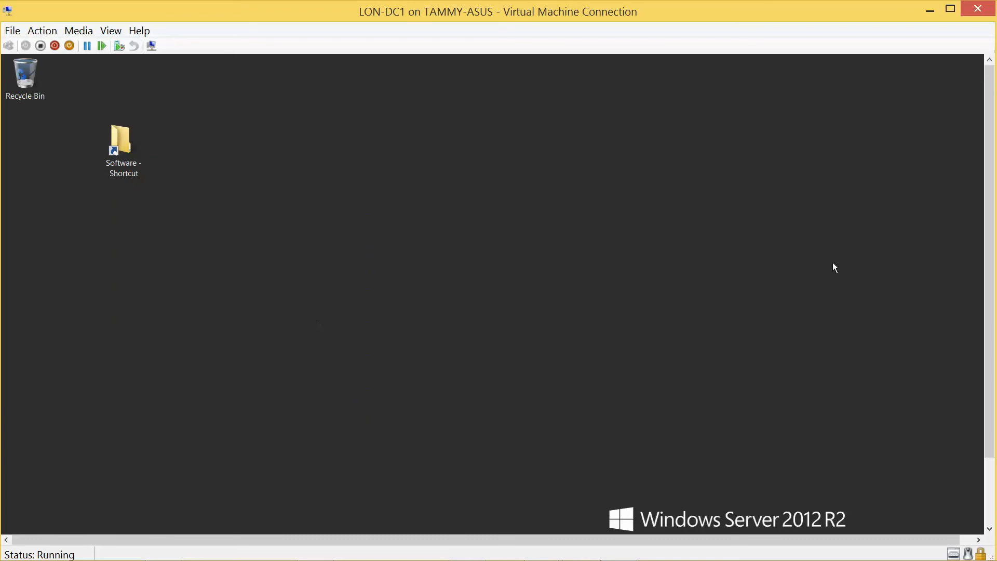
left_click_drag(985, 263, 983, 330)
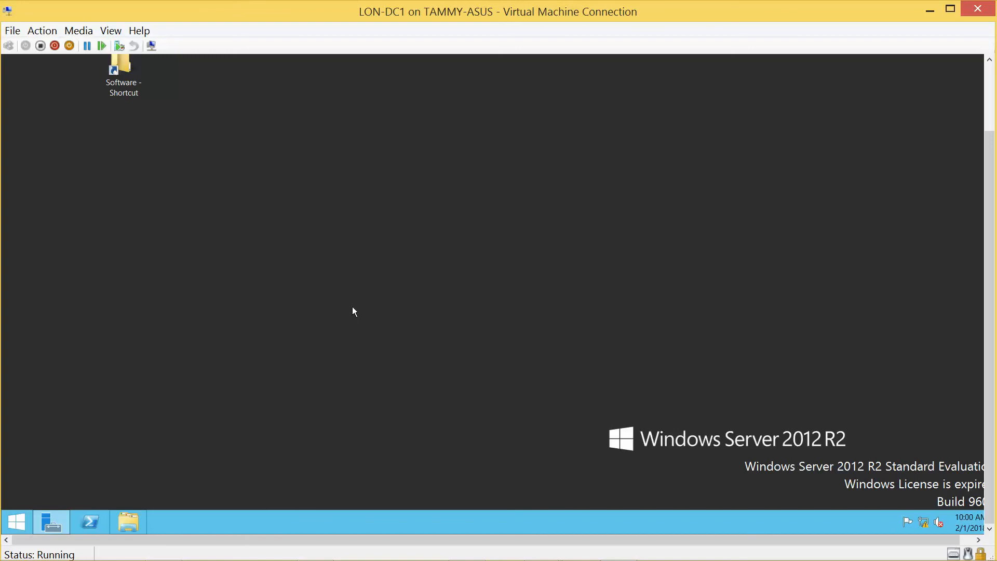
Step: Open the properties of the Software folder on Local Disk (C:)
key("super+e")
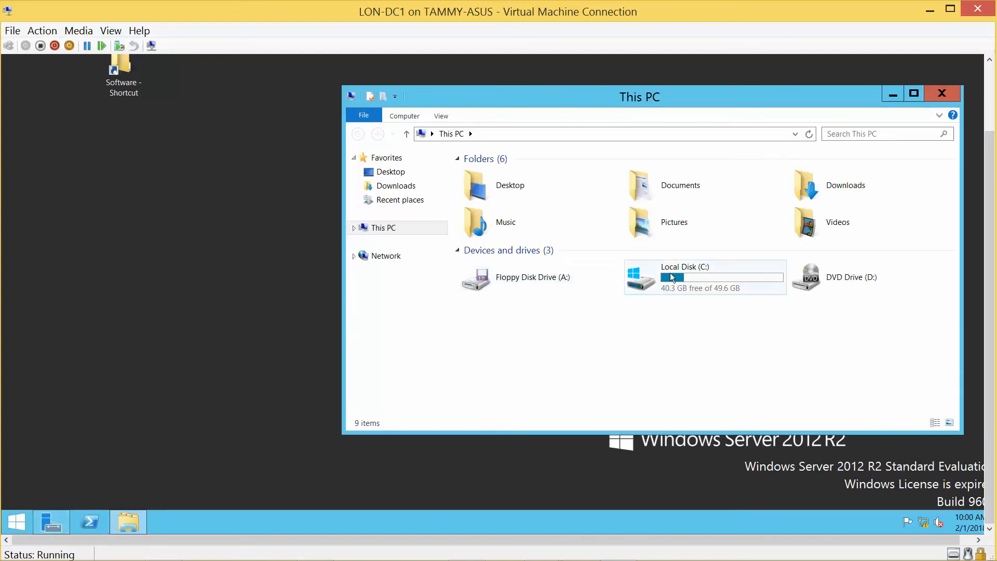
left_click(672, 276)
double_click(672, 277)
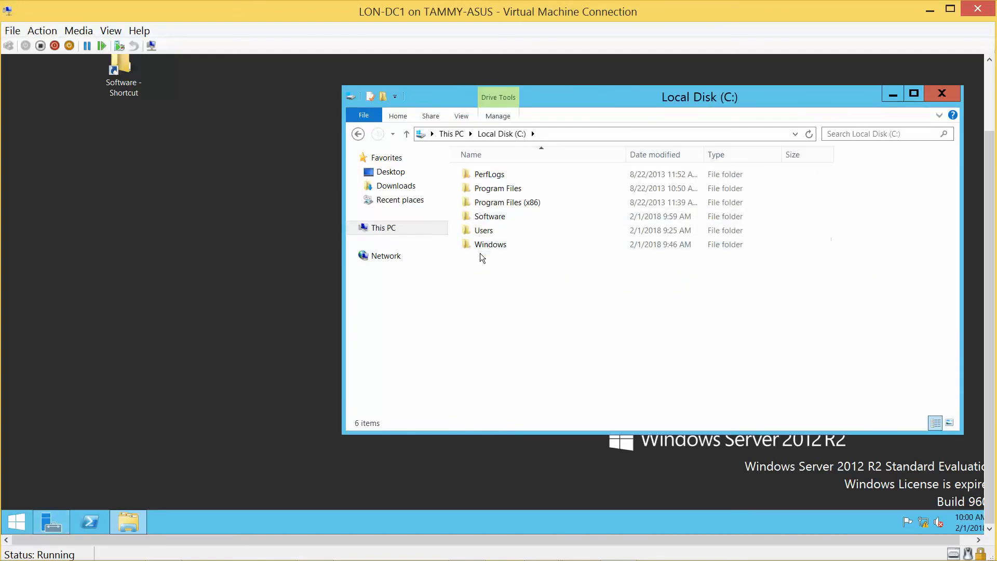
left_click(486, 220)
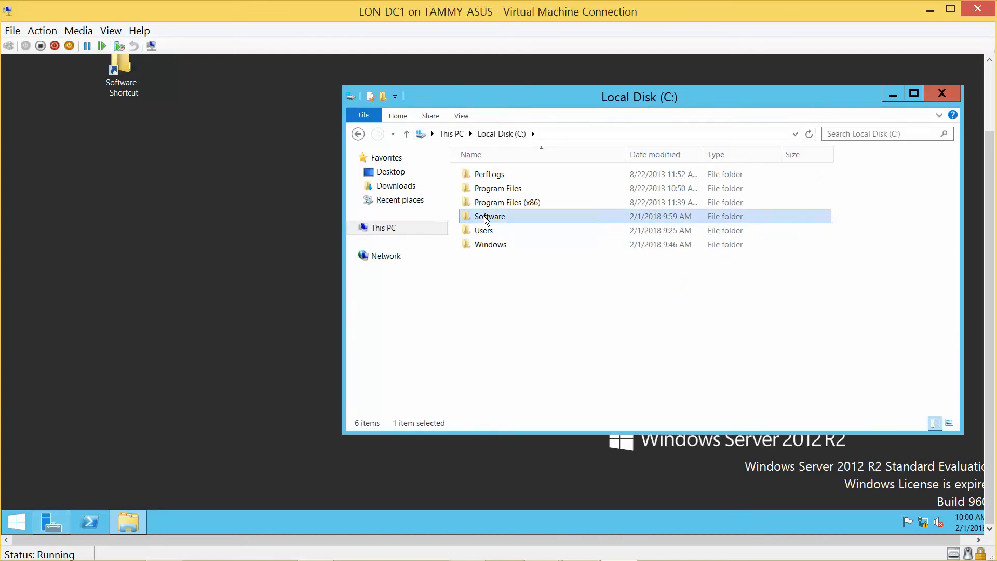
right_click(486, 220)
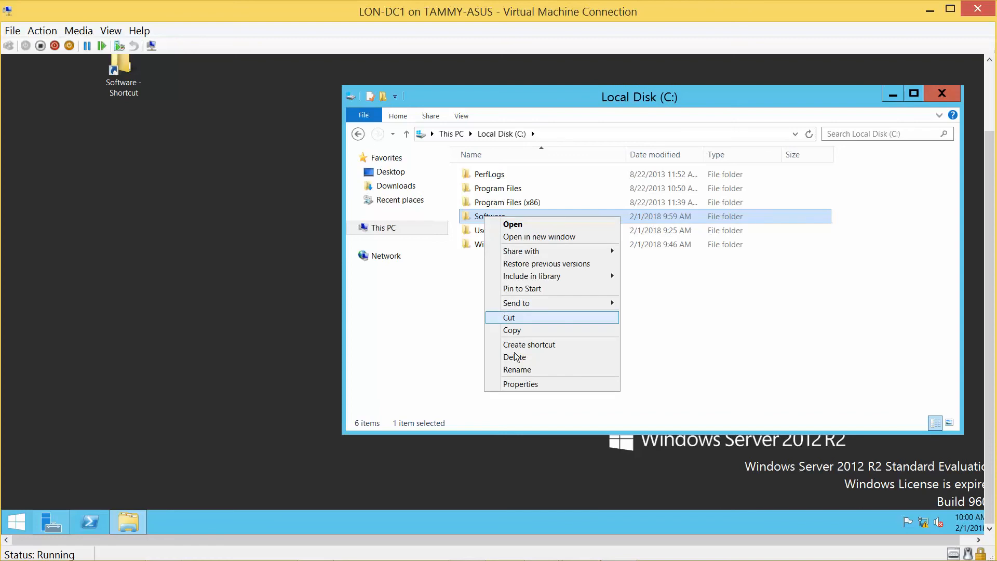
left_click(523, 384)
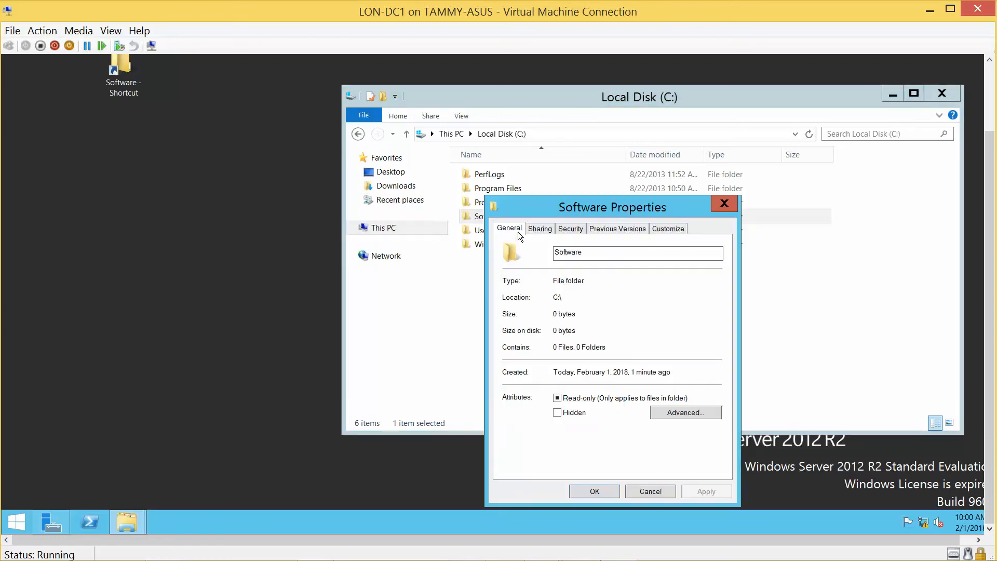
Step: Share the Software folder with Everyone given Full Control, then close its properties
left_click(538, 228)
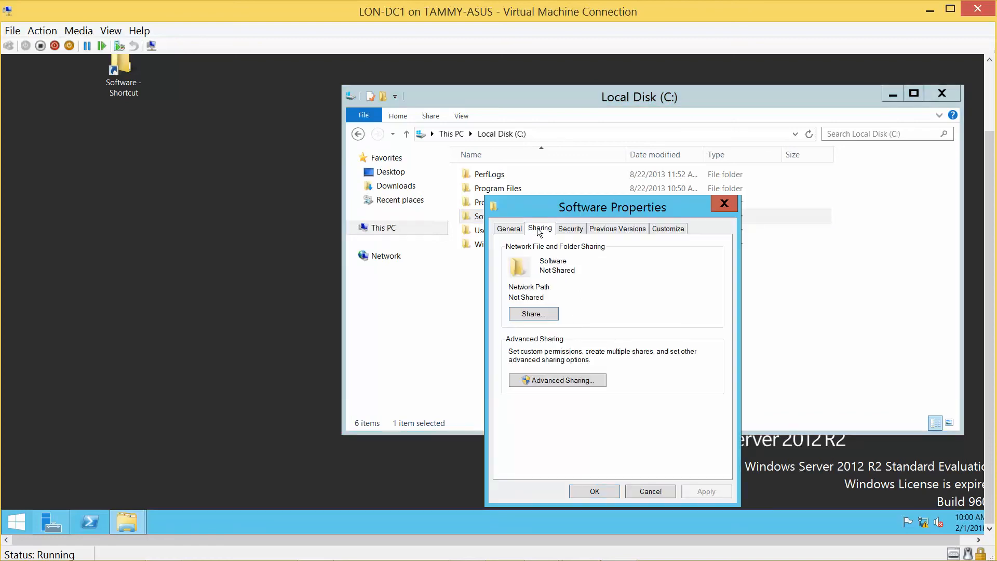
left_click(557, 380)
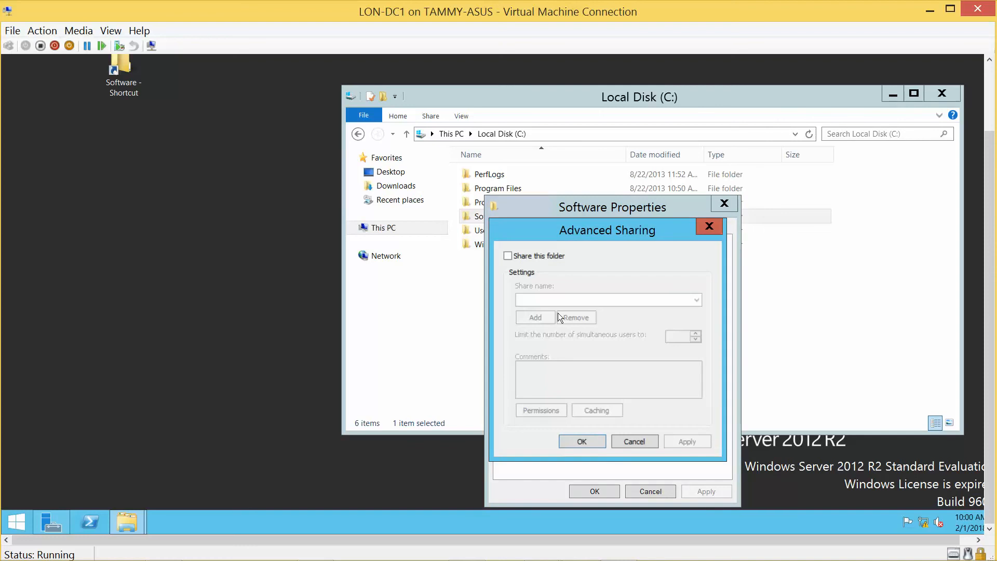
left_click(506, 260)
left_click(542, 408)
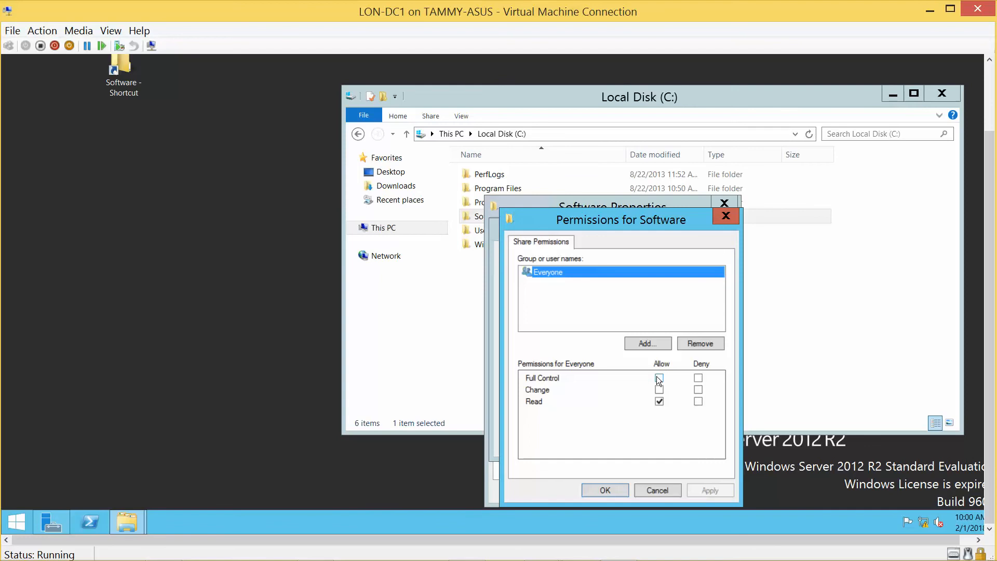
left_click(659, 378)
left_click(604, 489)
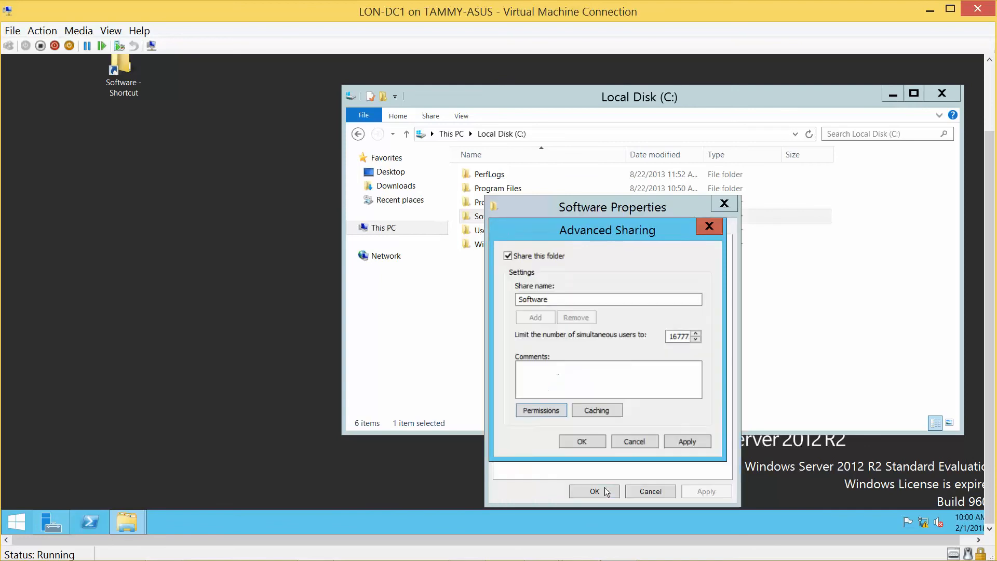
left_click(582, 442)
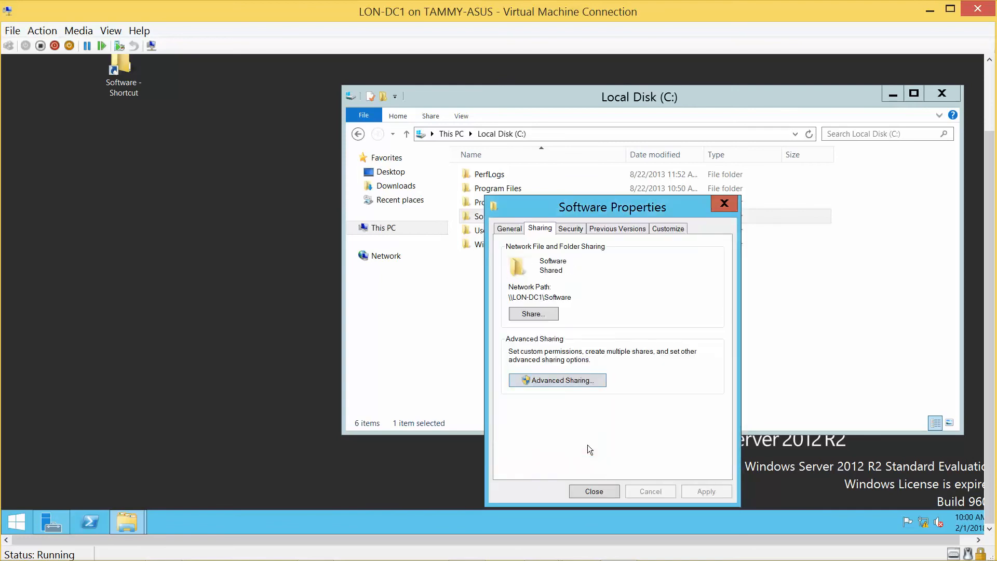
left_click(594, 491)
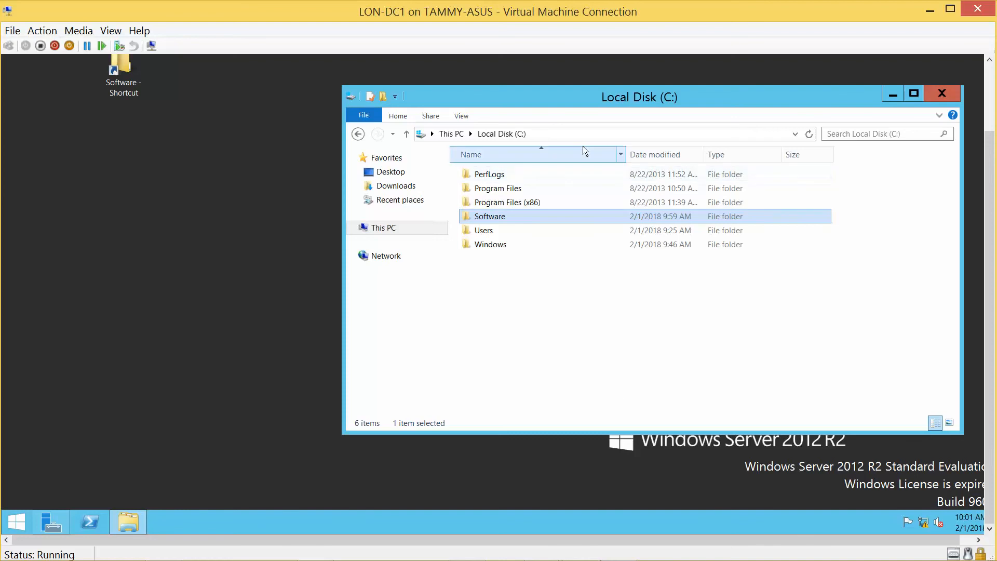
Step: Snap the VM window right, open its empty Software folder, and open the host's 70-698 folder
left_click_drag(554, 14, 993, 44)
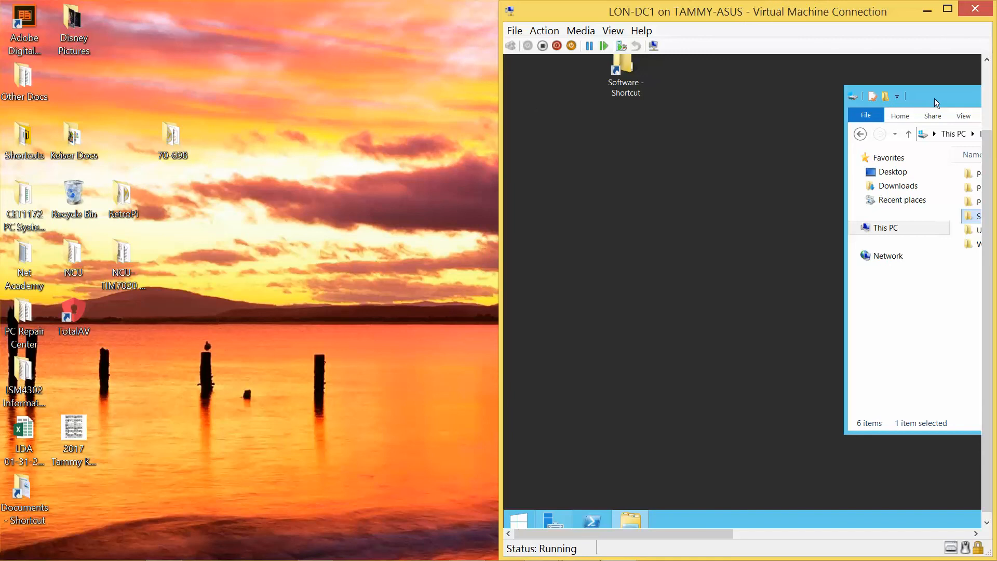
left_click_drag(918, 108, 642, 115)
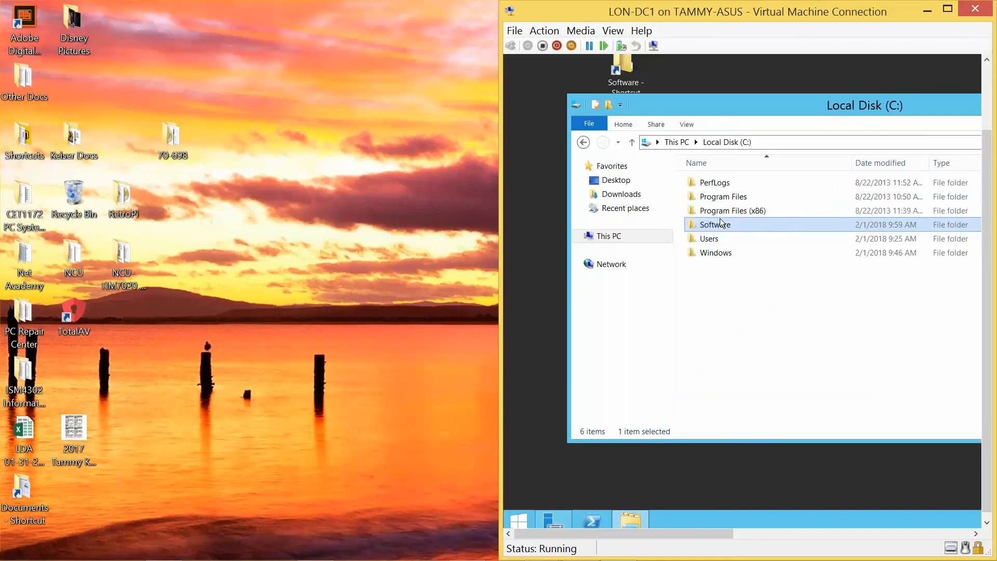
double_click(752, 227)
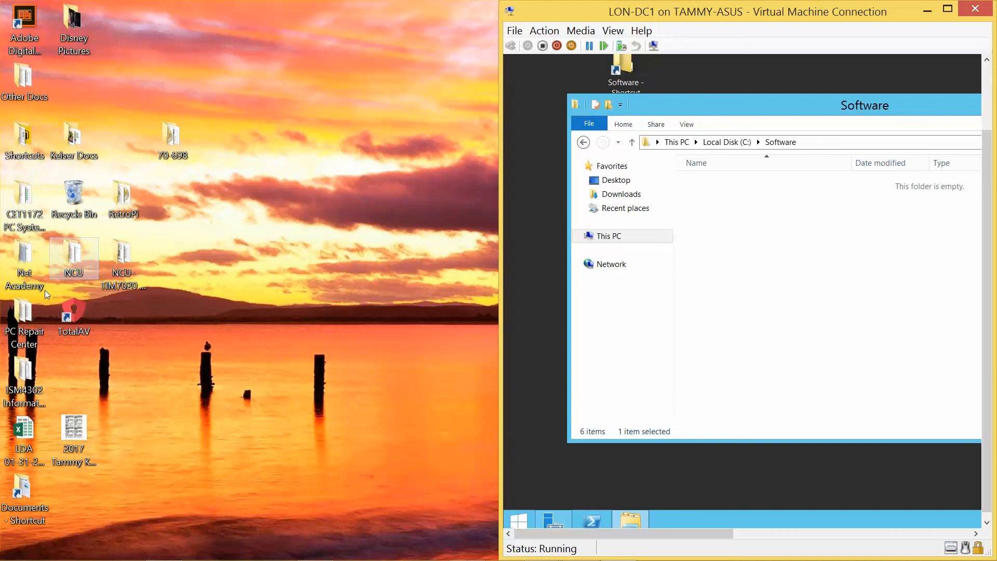
mouse_move(47, 560)
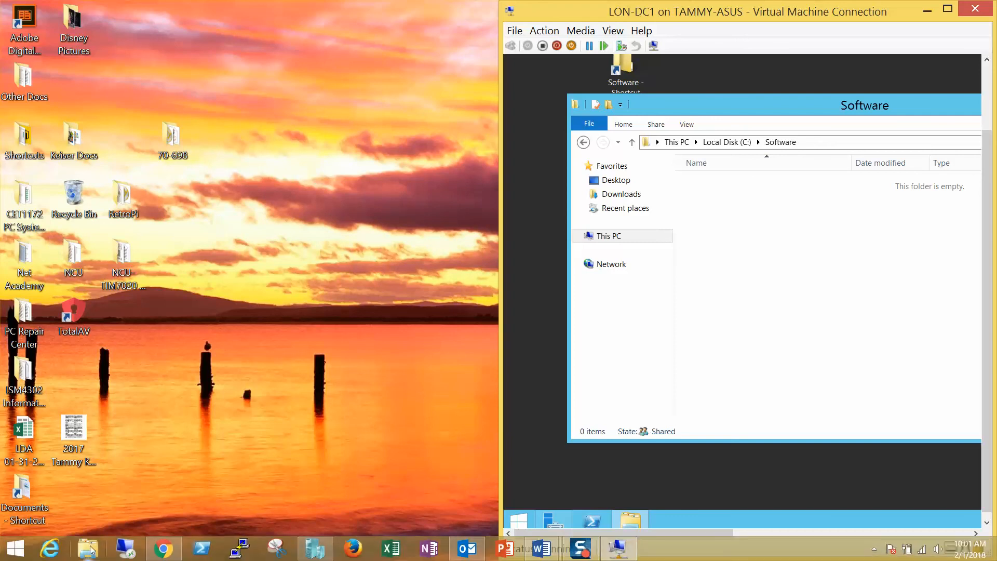
double_click(176, 142)
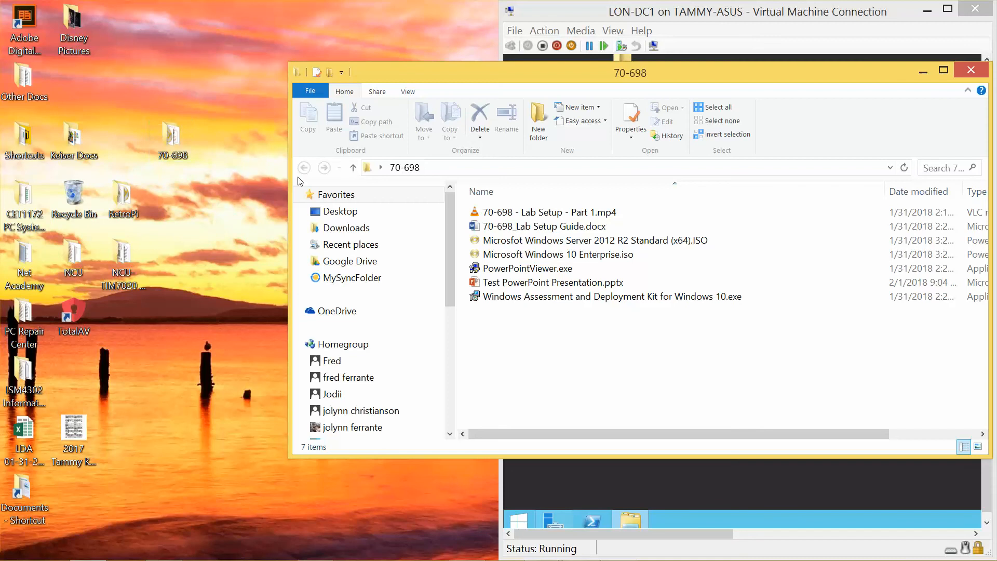
Step: Copy the five 70-698 files, including the Server 2012 R2 ISO and ADK installer, then show Network
left_click(527, 241)
key("shift+Down")
key("shift+Down")
key("shift+Down")
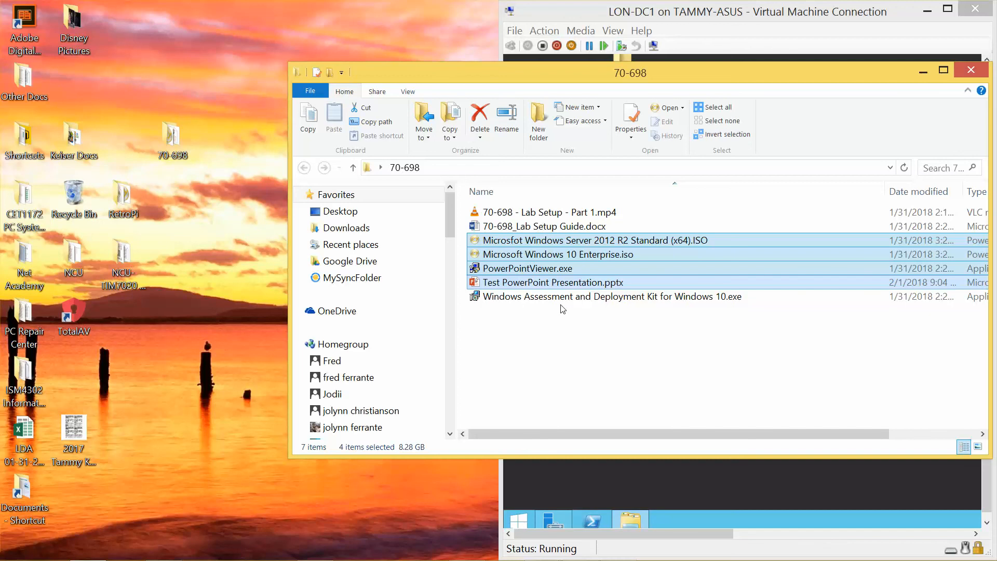
key("shift+Down")
key("ctrl+c")
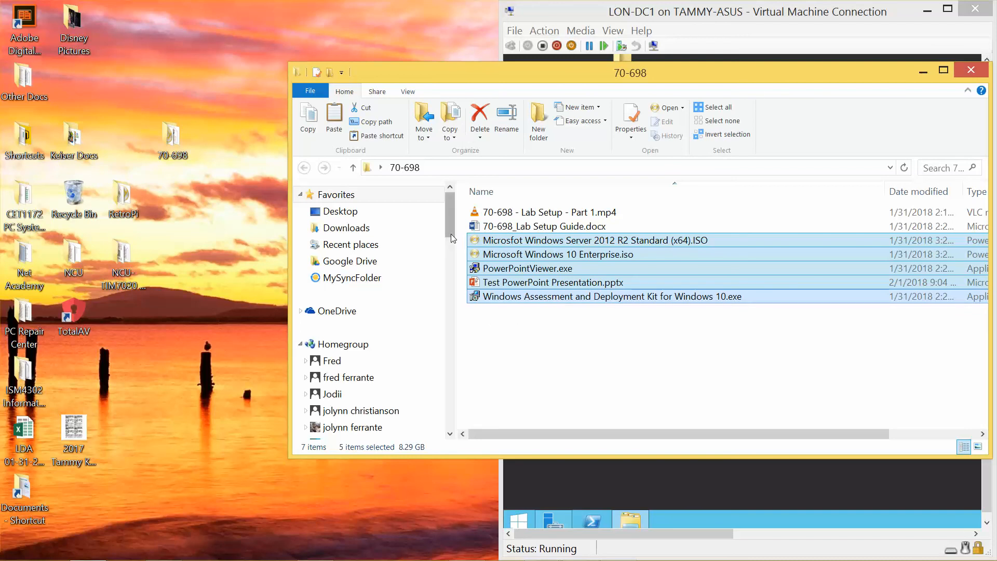
left_click_drag(447, 225, 461, 283)
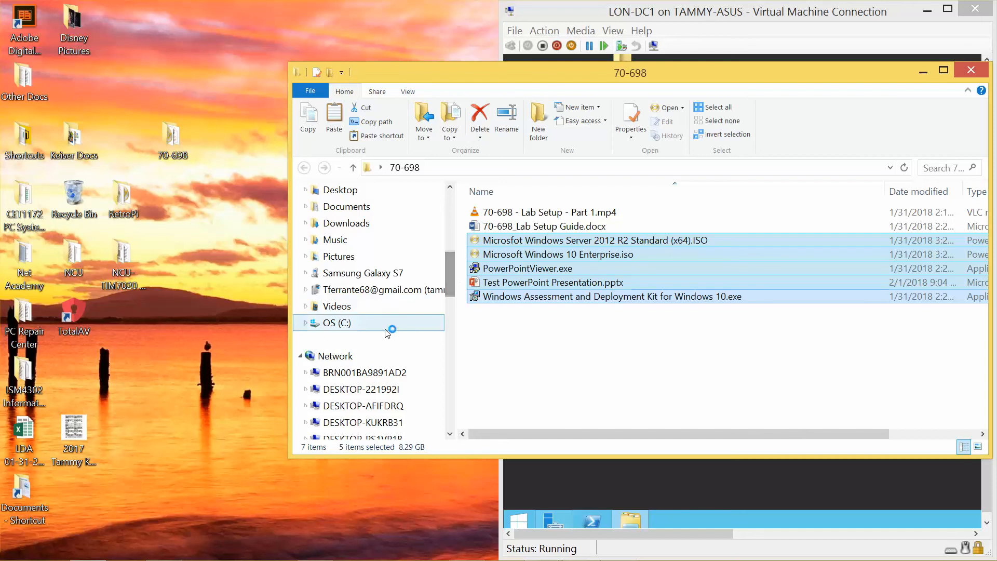
left_click(332, 356)
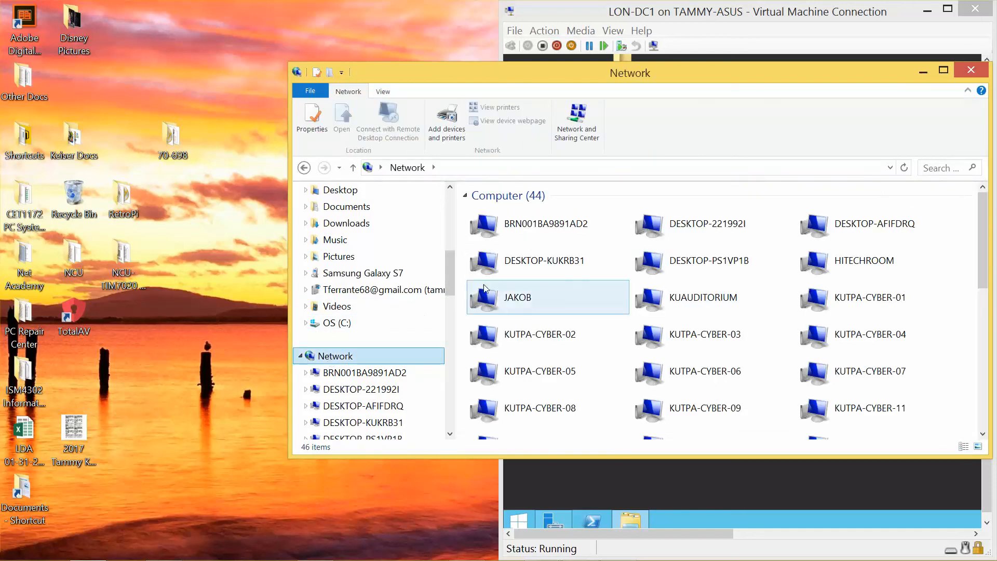
Step: Try opening network computer BRN001BA9891AD2, cancel the access error, and move the Network window left
double_click(571, 223)
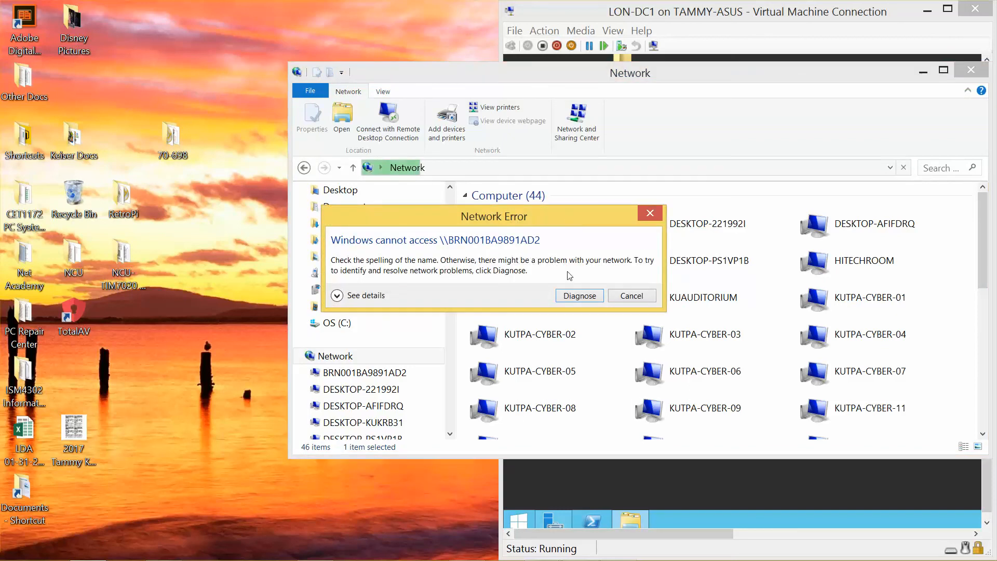
left_click(632, 295)
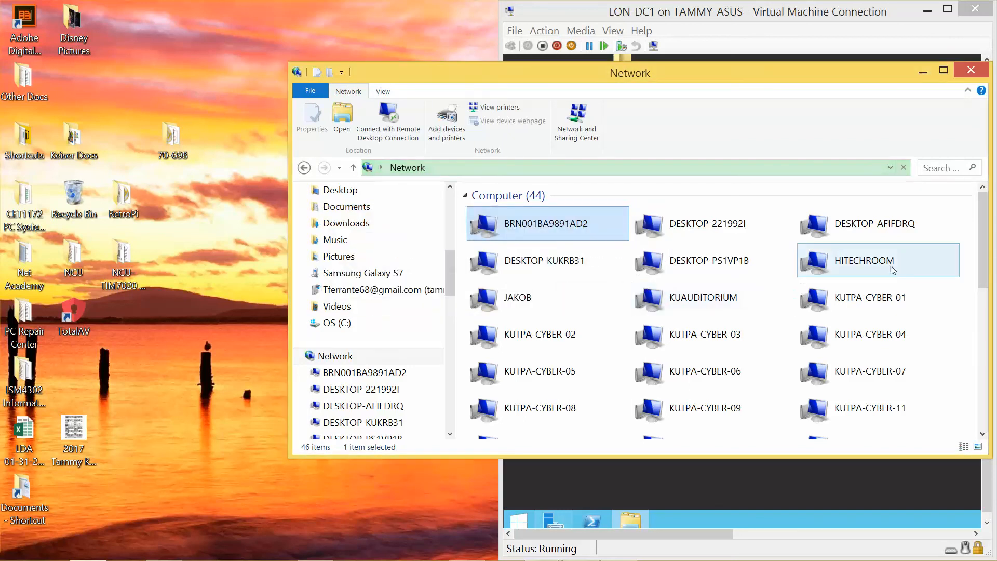
left_click_drag(984, 238, 992, 216)
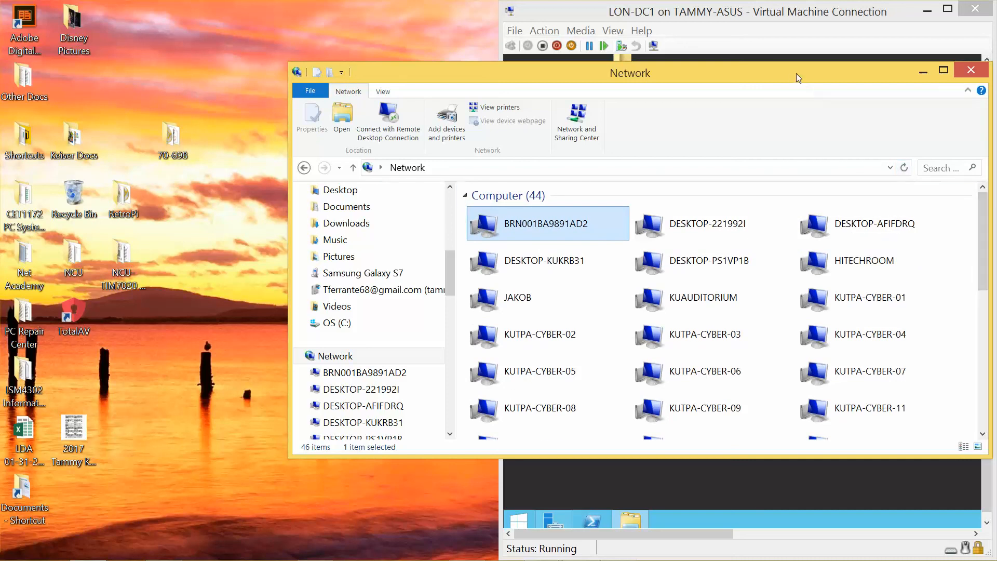
left_click_drag(796, 74, 540, 64)
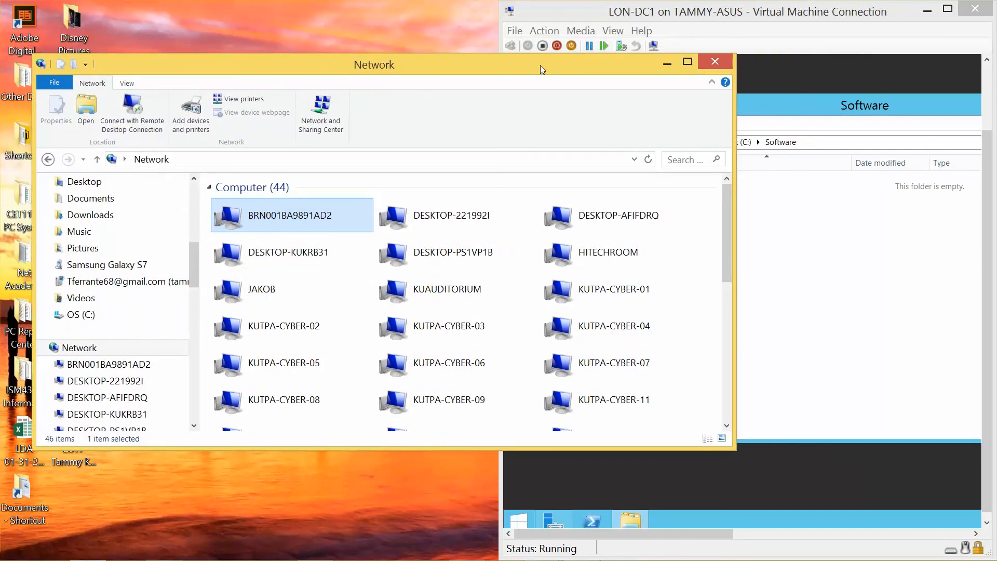
Step: Close the host's Network window and enable network discovery and file sharing for public networks on LON-DC1
left_click(718, 64)
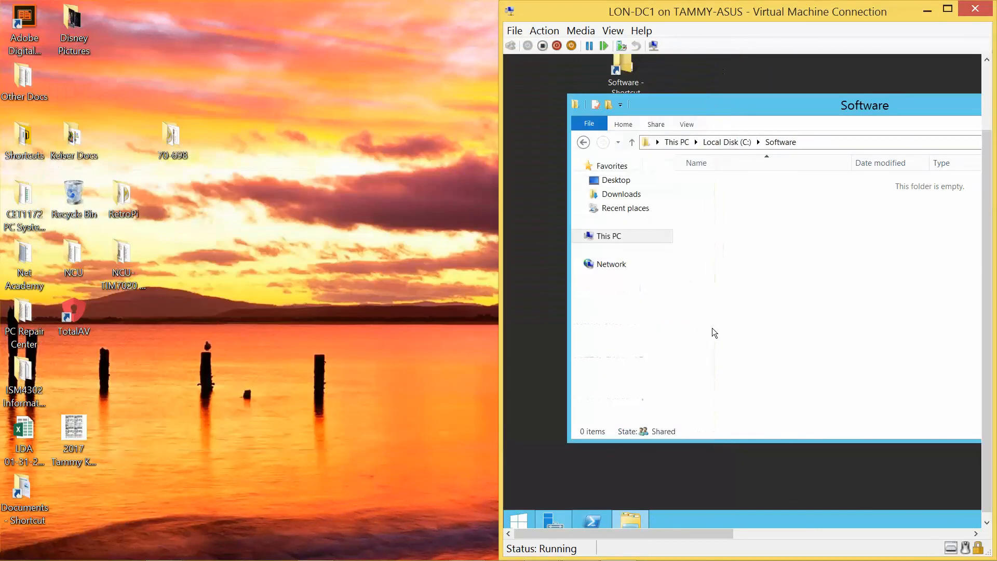
left_click(612, 265)
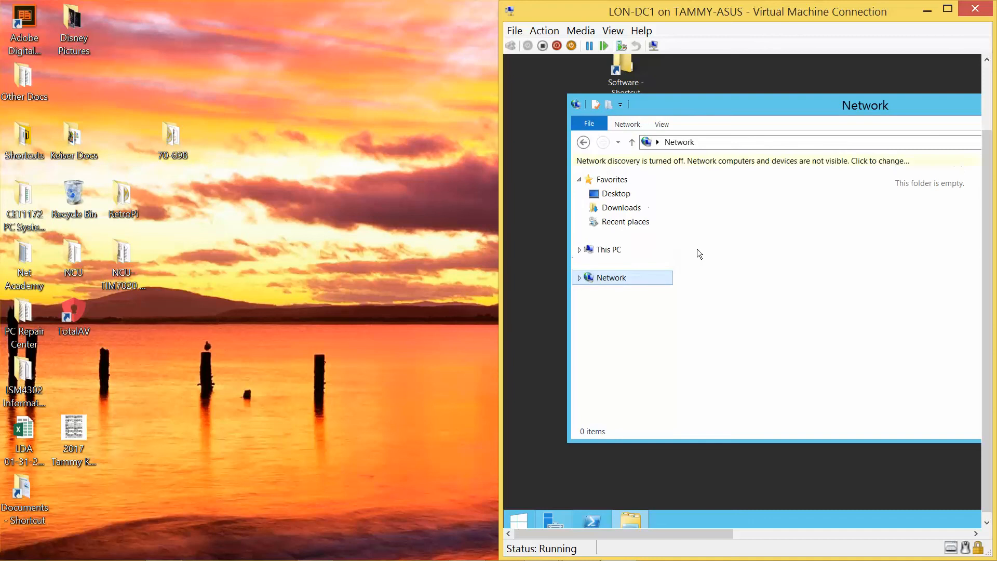
left_click(748, 163)
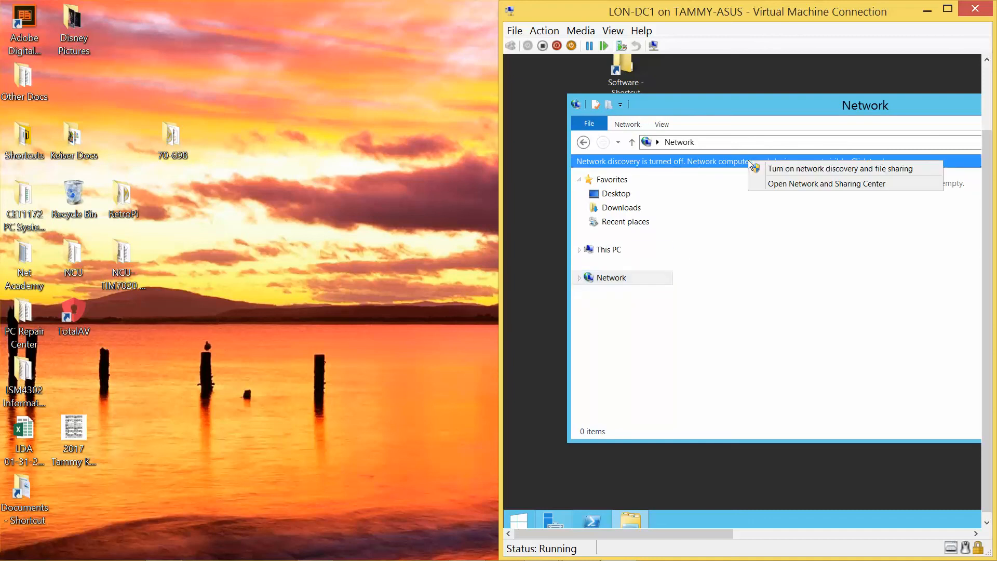
left_click(795, 170)
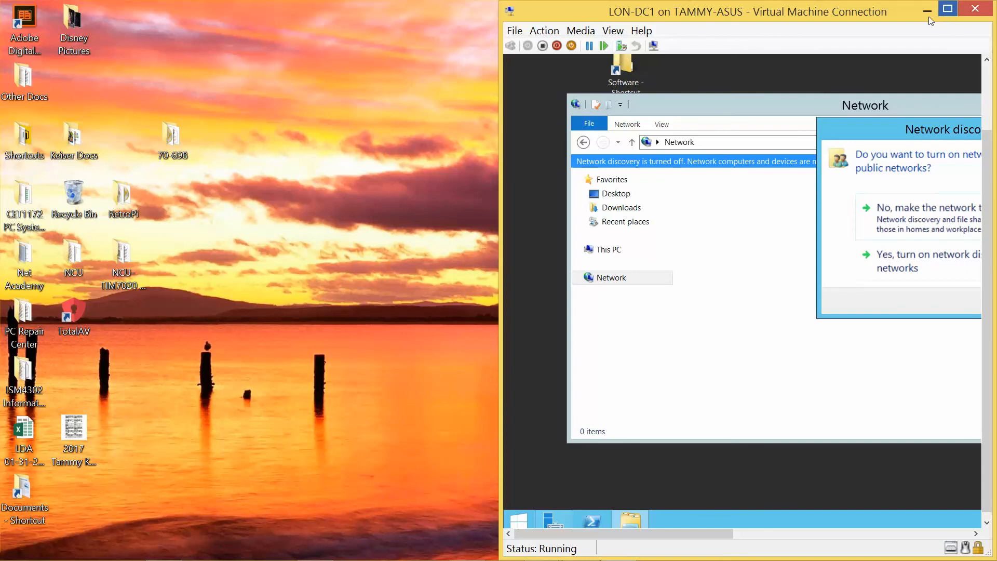
left_click_drag(862, 12, 720, 15)
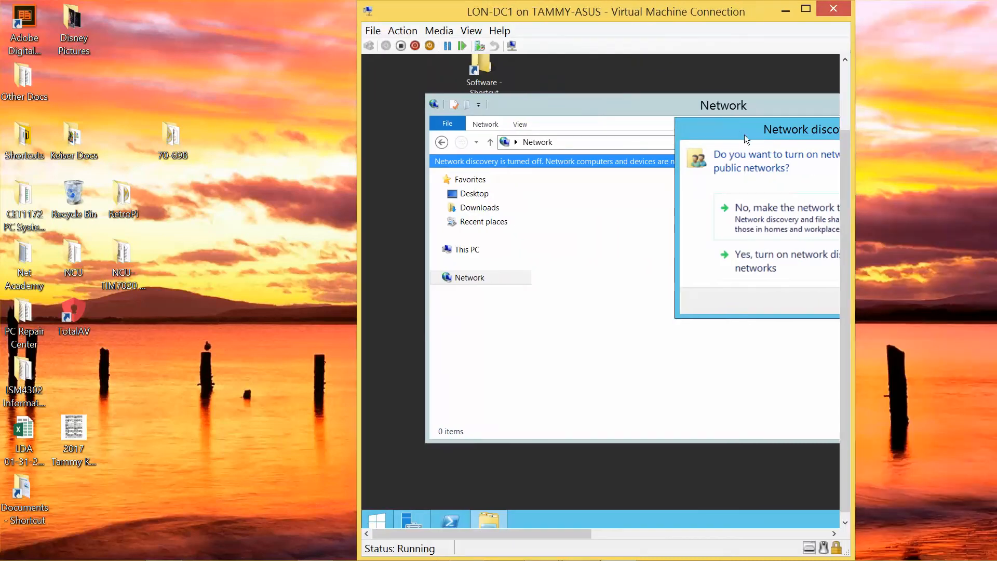
left_click_drag(743, 135, 512, 148)
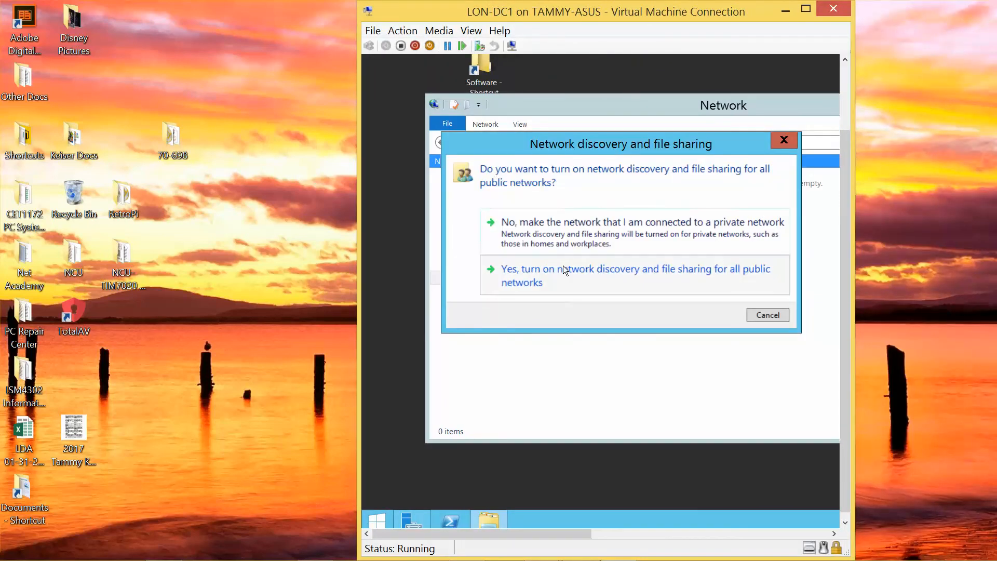
left_click(563, 266)
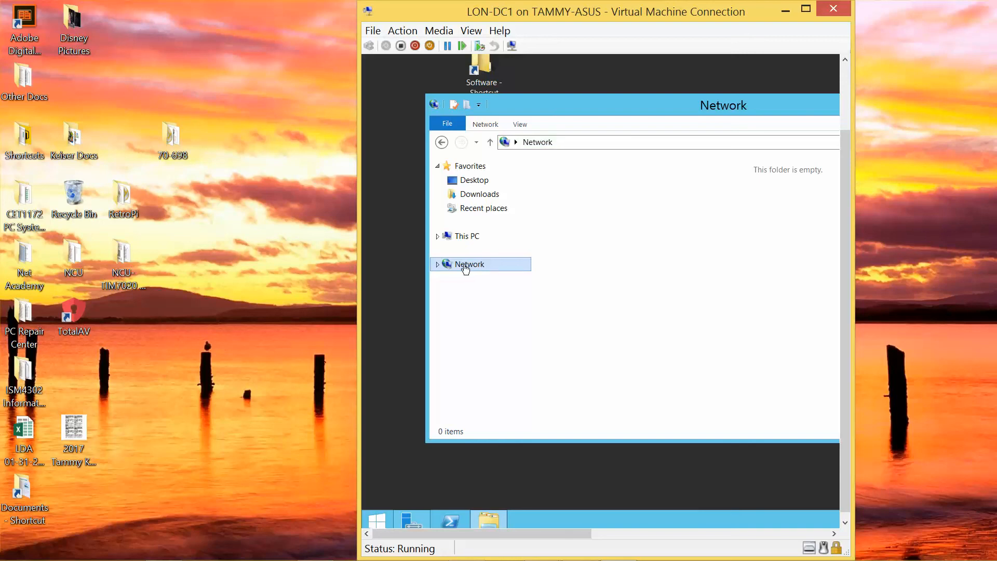
Step: Expand Network in LON-DC1's Explorer to reveal tsclient and maximize the VM window
left_click(438, 263)
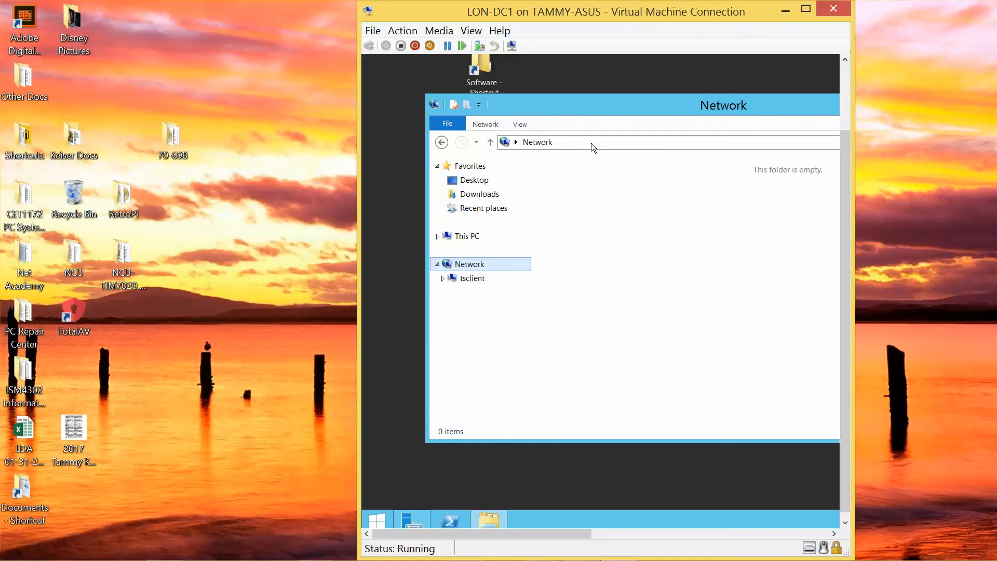
left_click(806, 9)
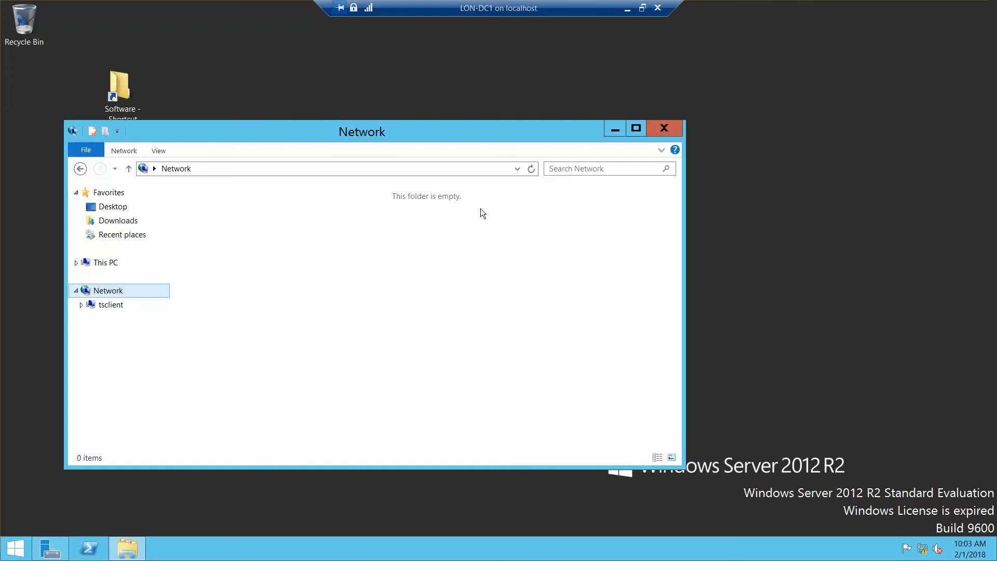
Step: Close LON-DC1's Network window and restore the VM from full screen to a window
left_click(664, 128)
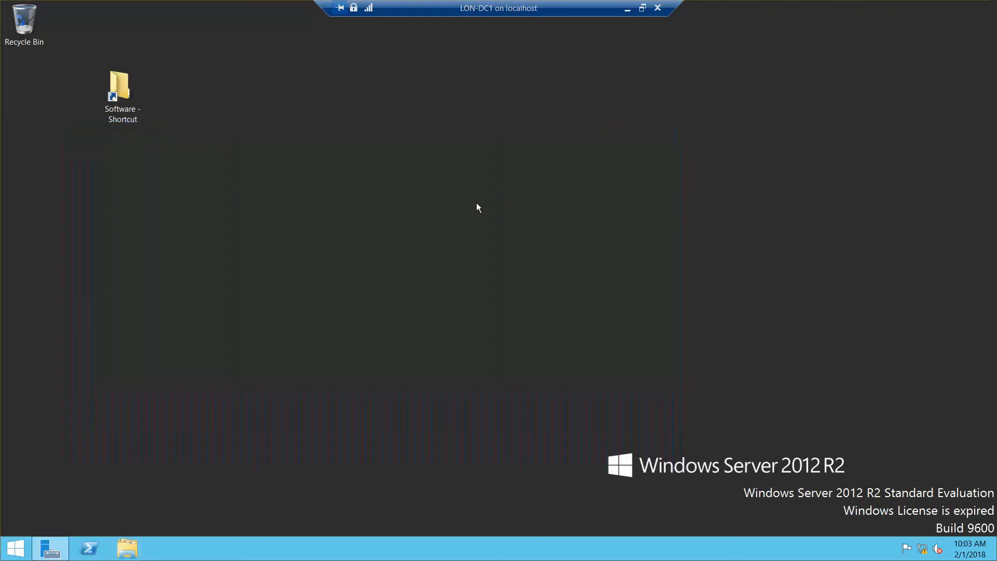
right_click(262, 312)
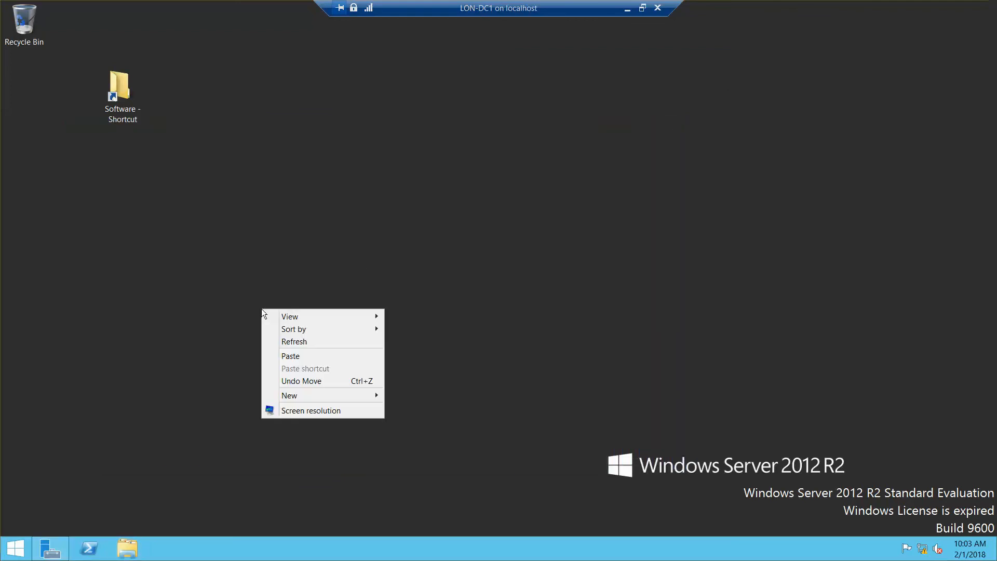
left_click(214, 319)
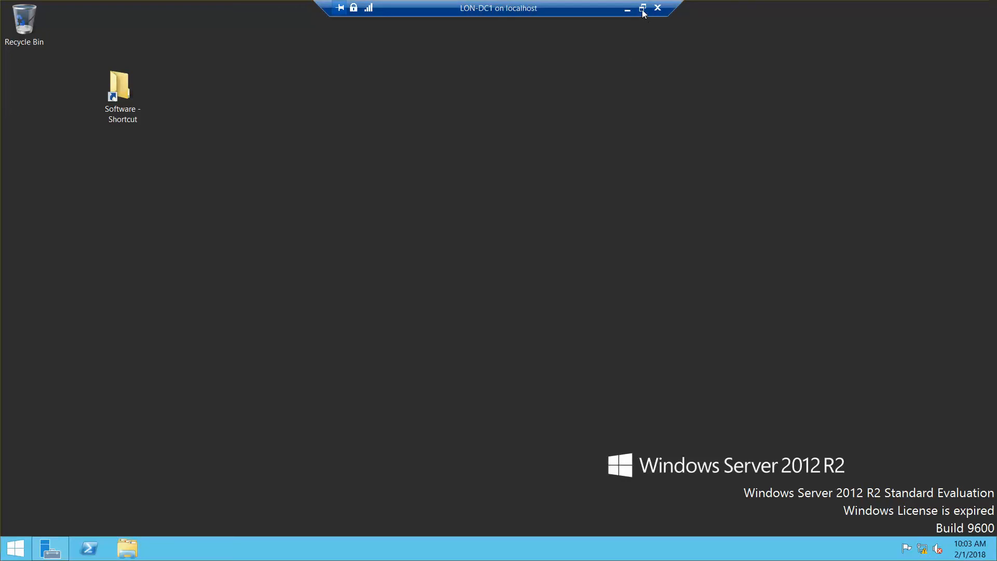
right_click(479, 200)
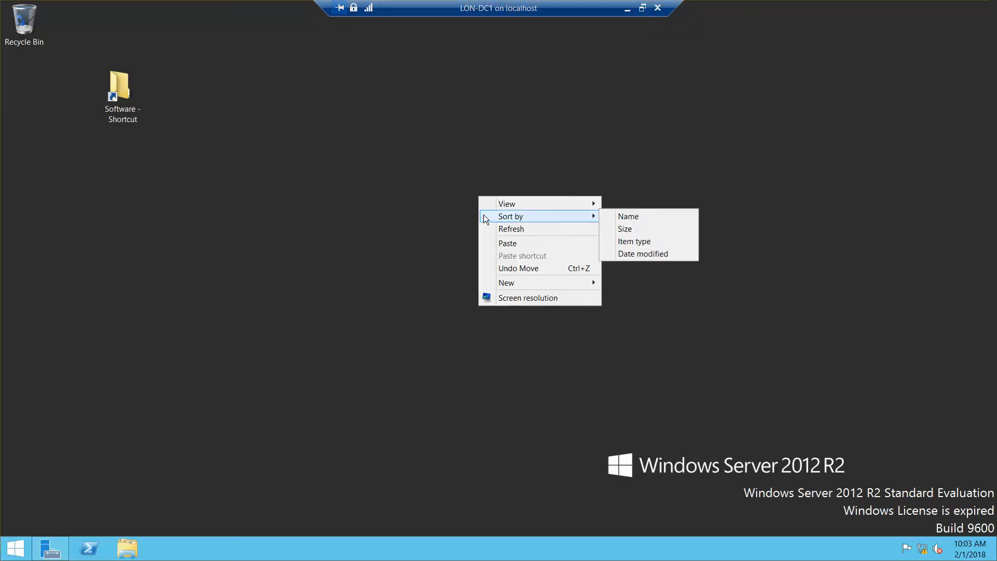
left_click(460, 219)
left_click(642, 8)
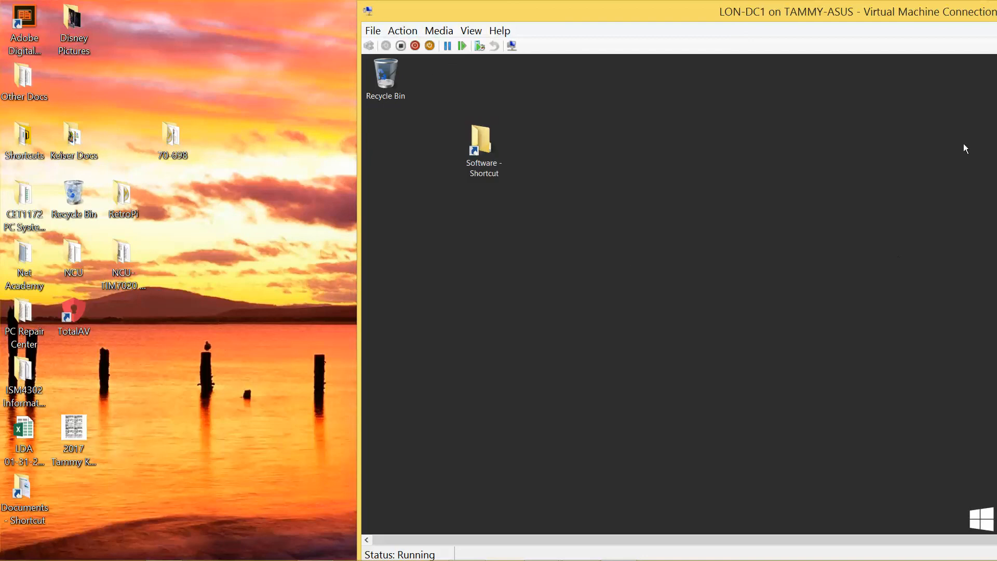
Step: Open LON-DC1's Task Manager in full view with the Services list sorted by name
left_click_drag(940, 13, 600, 2)
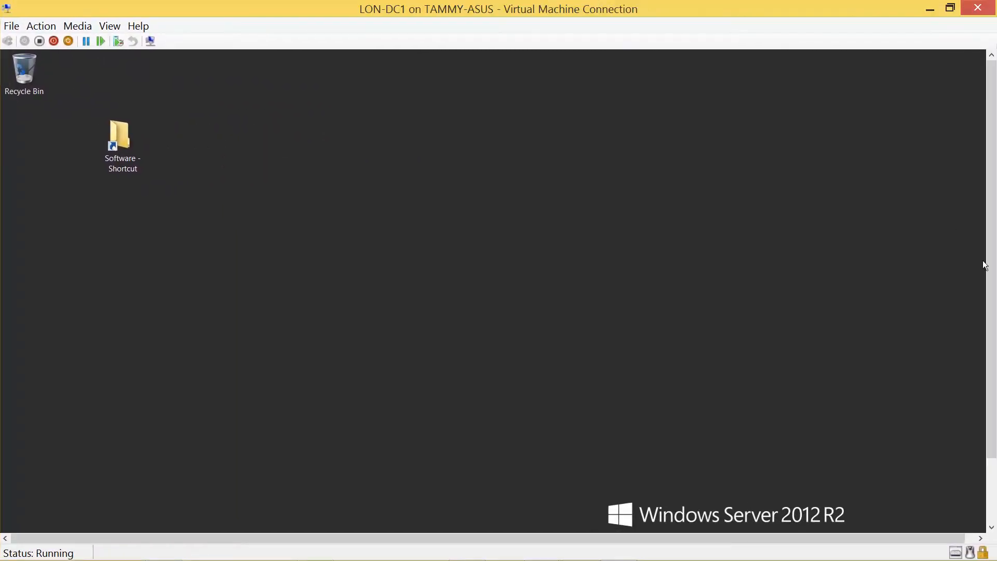
left_click_drag(991, 276, 992, 381)
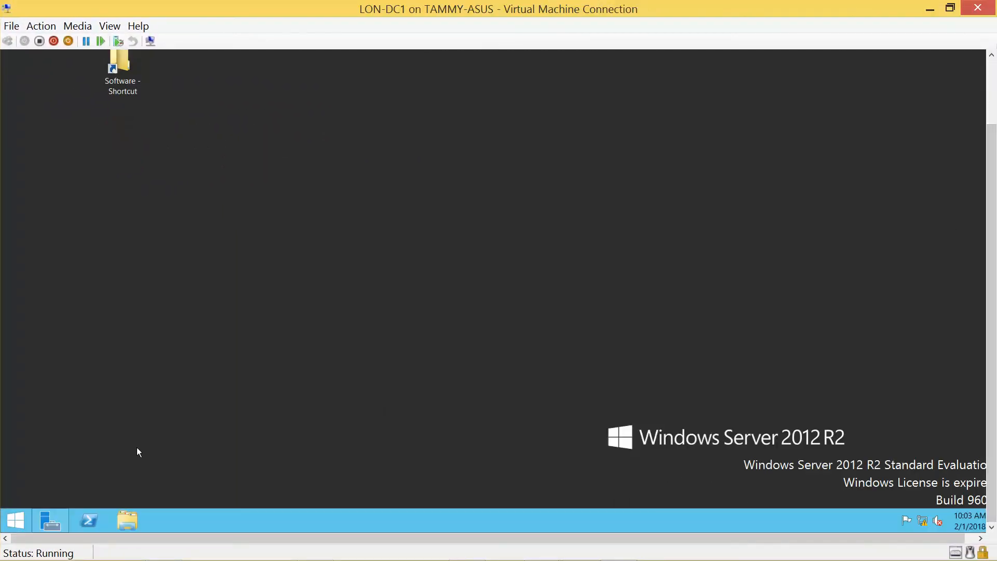
right_click(16, 514)
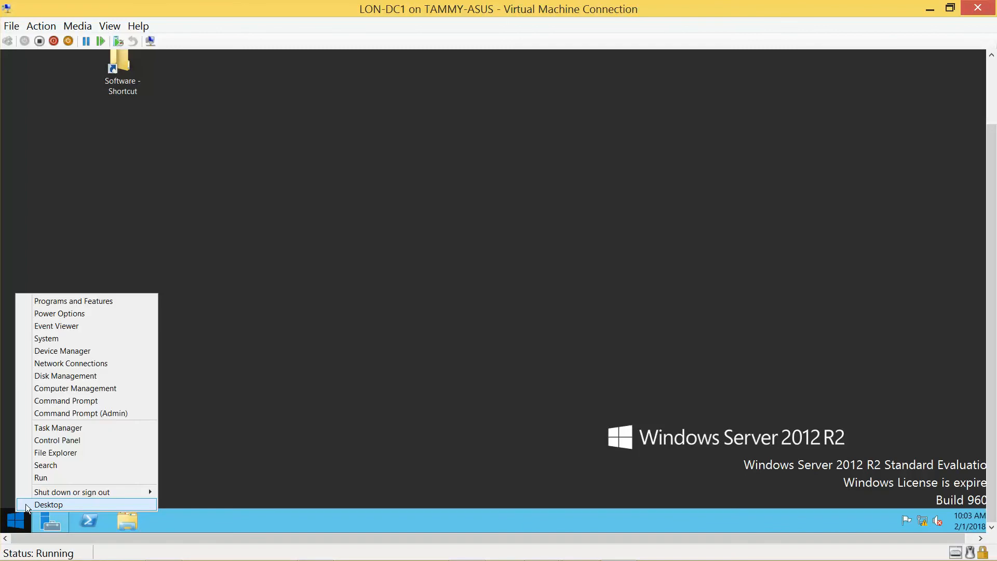
left_click(67, 432)
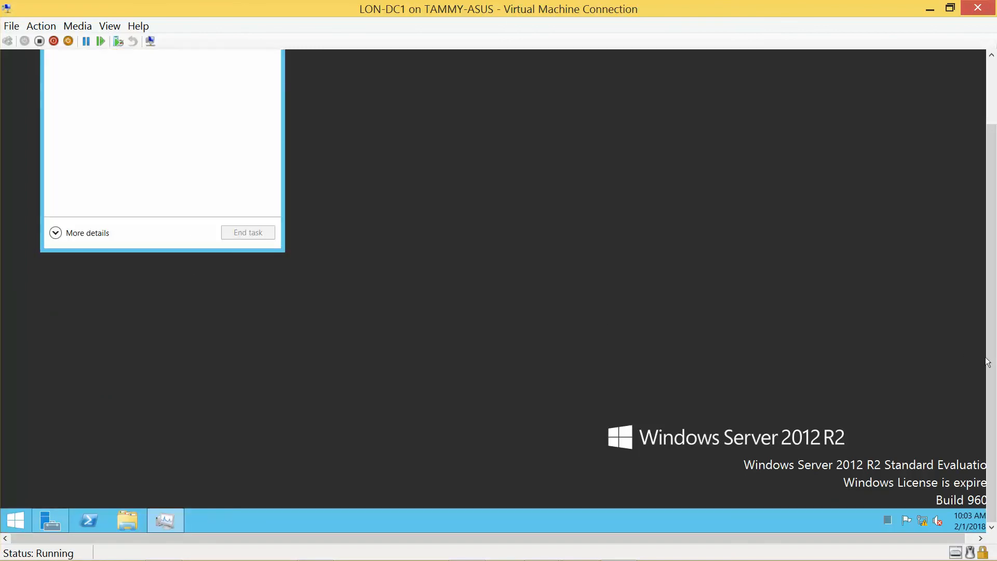
left_click_drag(987, 361, 987, 298)
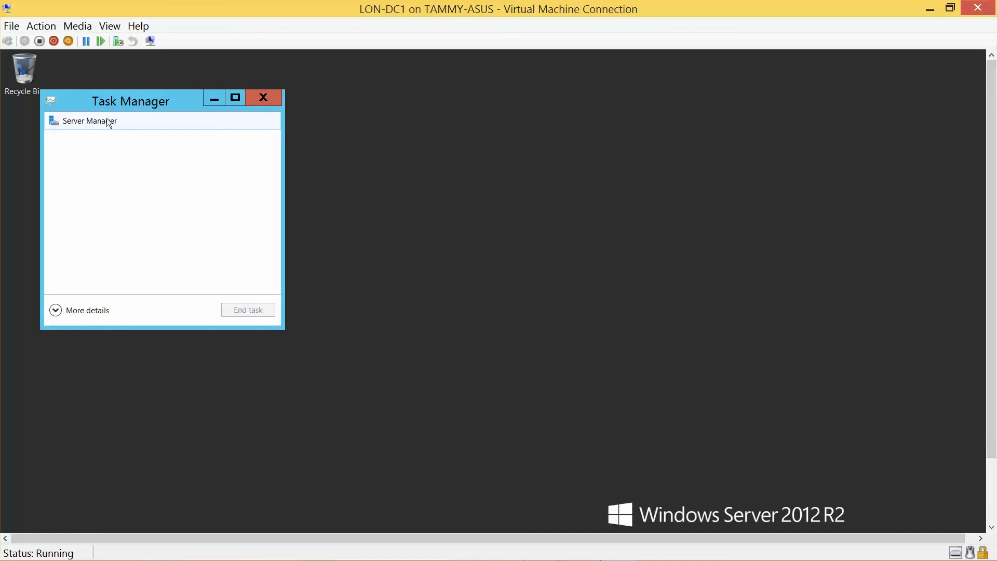
left_click(63, 310)
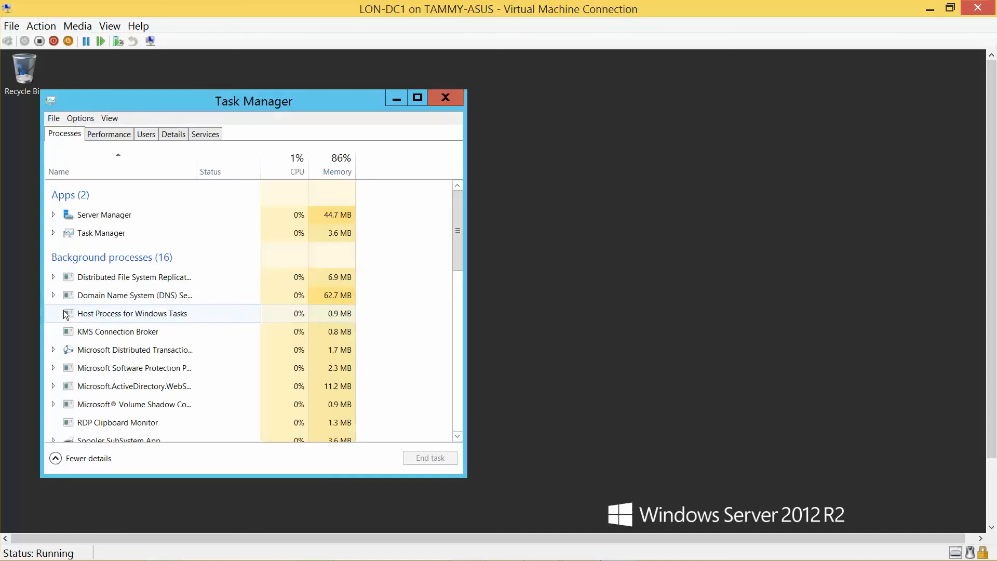
left_click(178, 136)
left_click(213, 135)
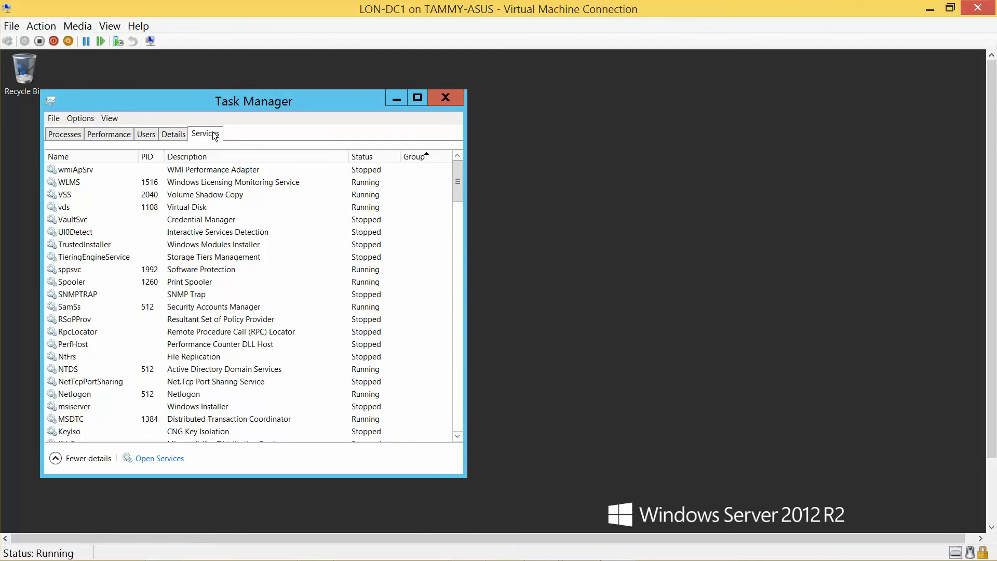
left_click(76, 155)
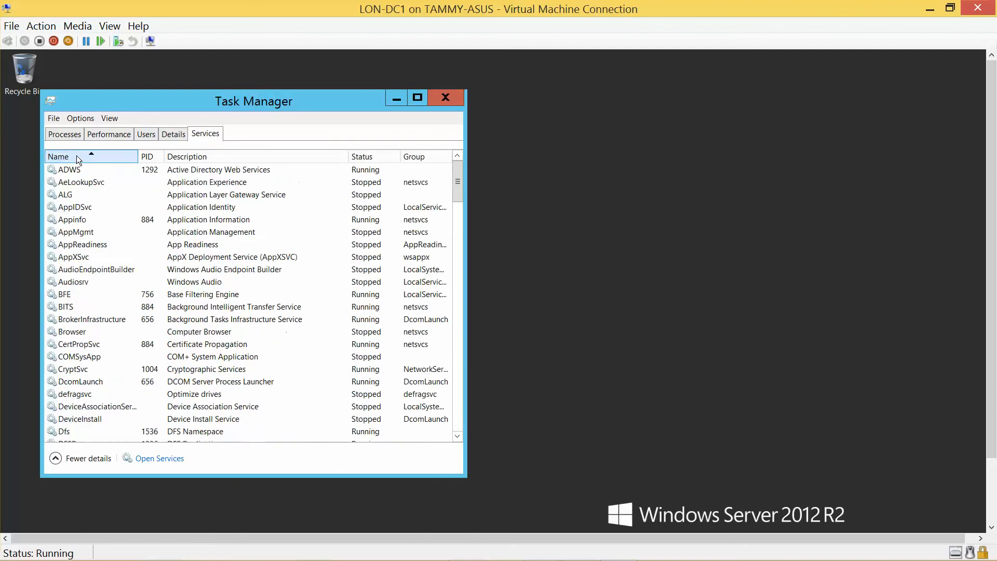
Step: Restart the fdPHost service, start FDResPub, and close Task Manager
left_click(457, 437)
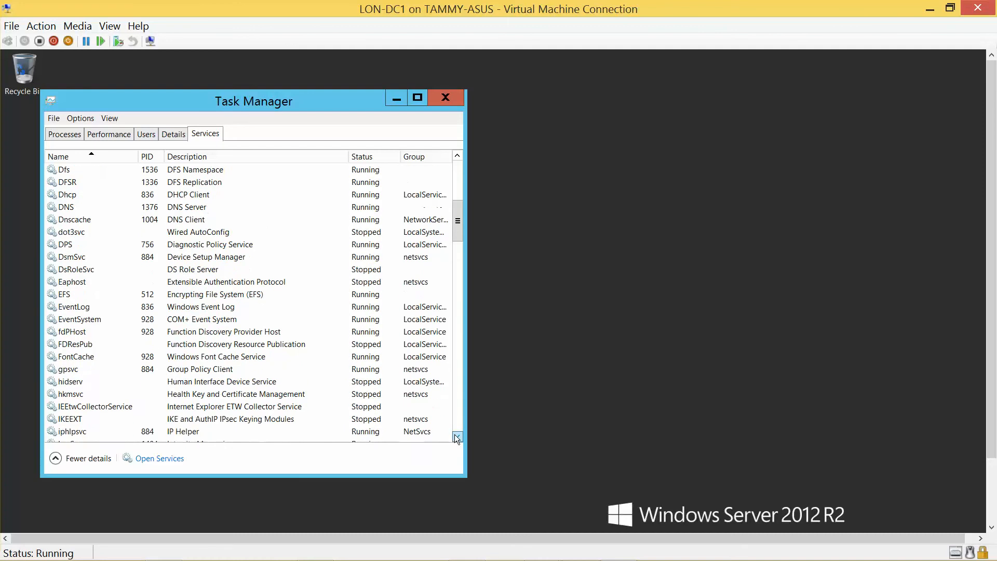
left_click(77, 335)
right_click(77, 336)
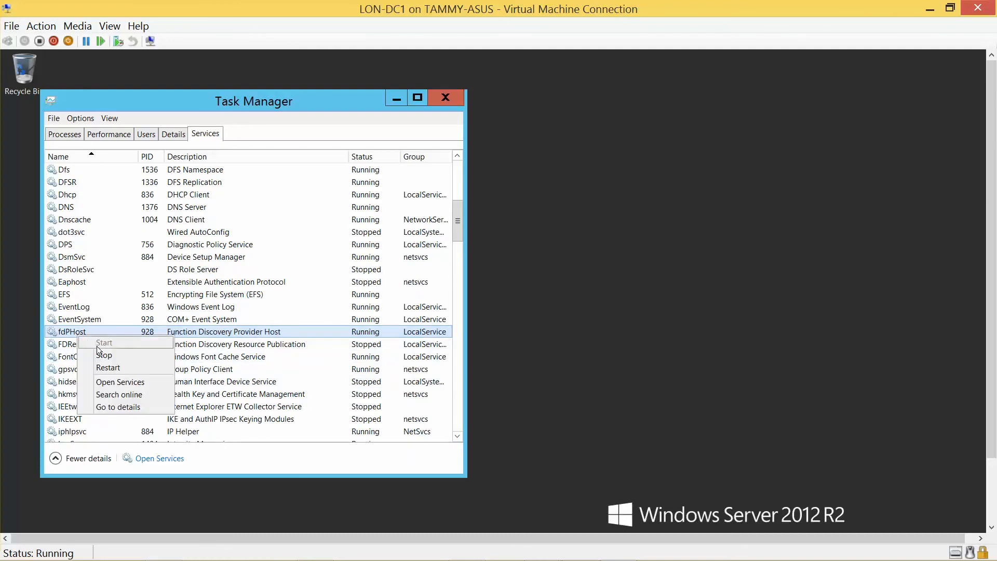
left_click(112, 367)
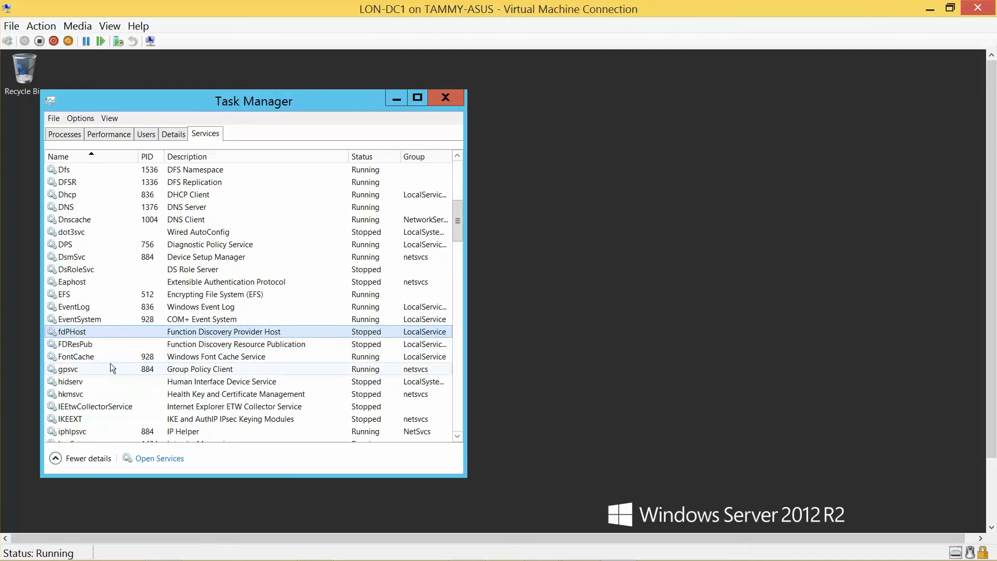
left_click(88, 345)
right_click(89, 345)
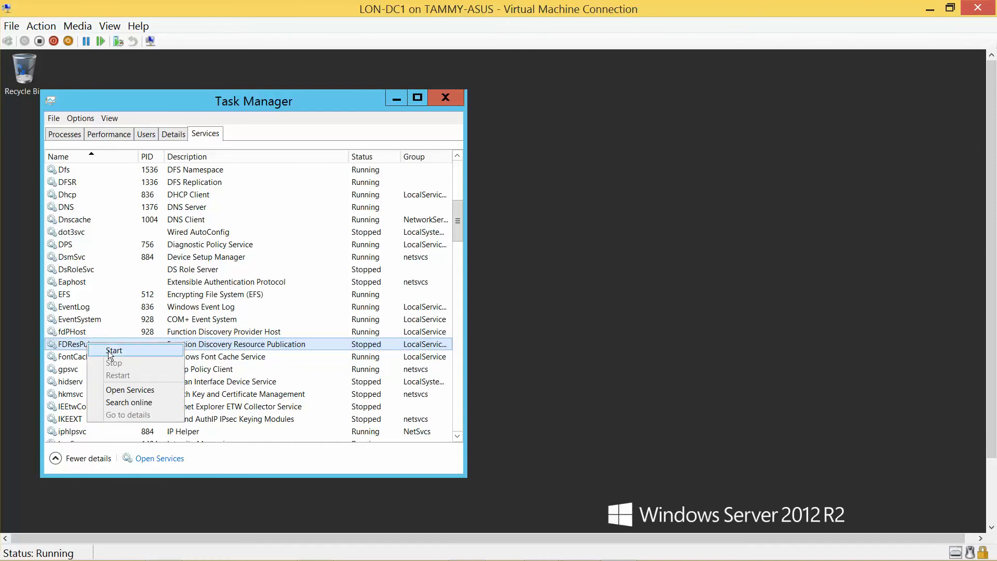
left_click(104, 353)
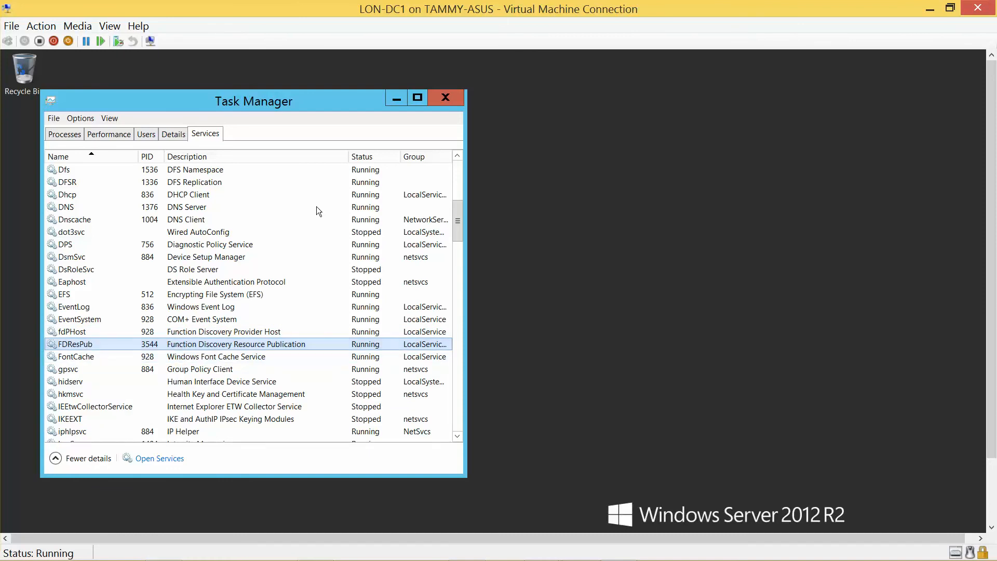
left_click(455, 98)
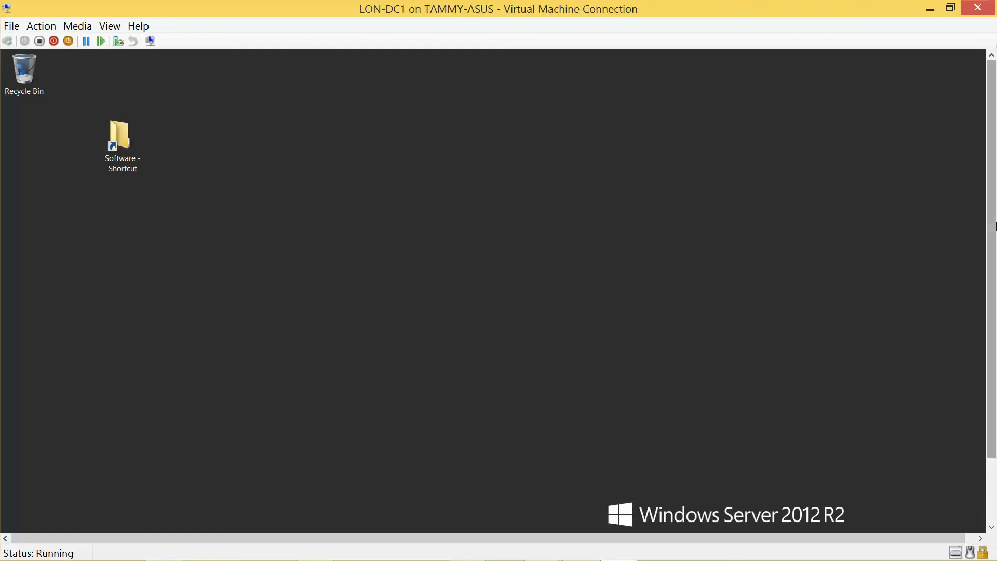
Step: Show LON-DC1's Network computers in File Explorer and shift the VM window right to reveal the host
left_click_drag(992, 223, 985, 297)
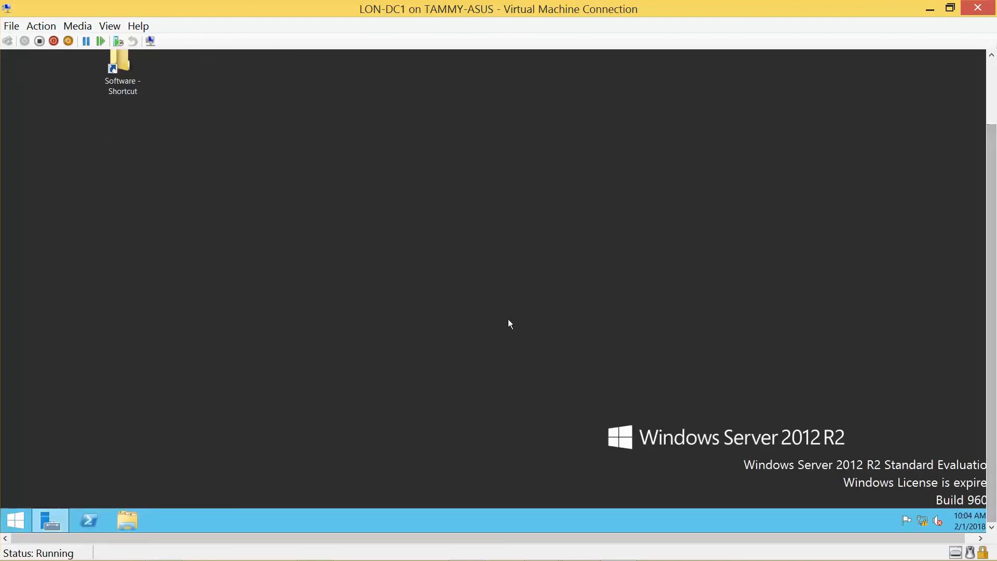
left_click(138, 517)
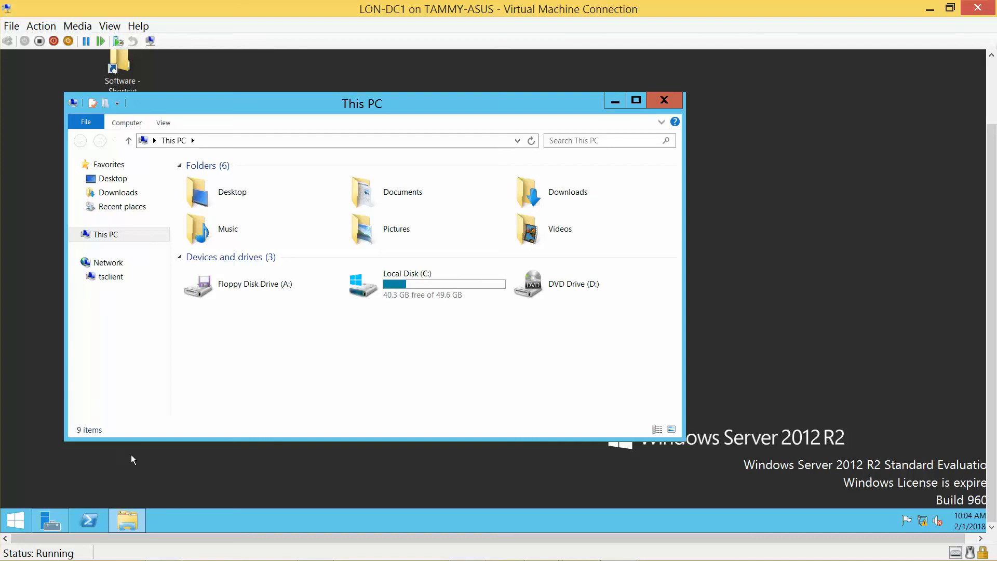
left_click(106, 264)
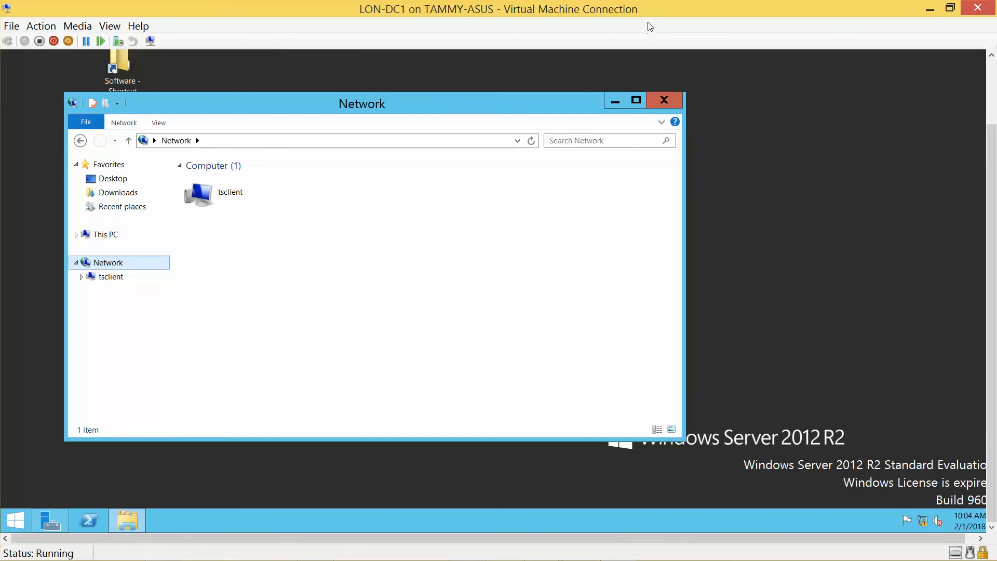
left_click_drag(647, 13, 996, 19)
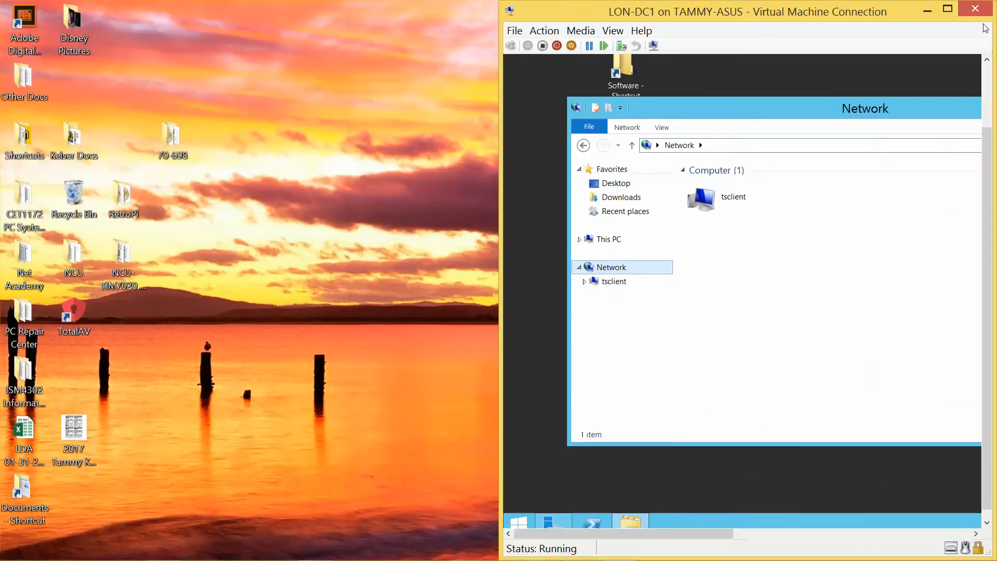
Step: Show LON-DC1's System page and reposition its window inside the VM view
right_click(526, 518)
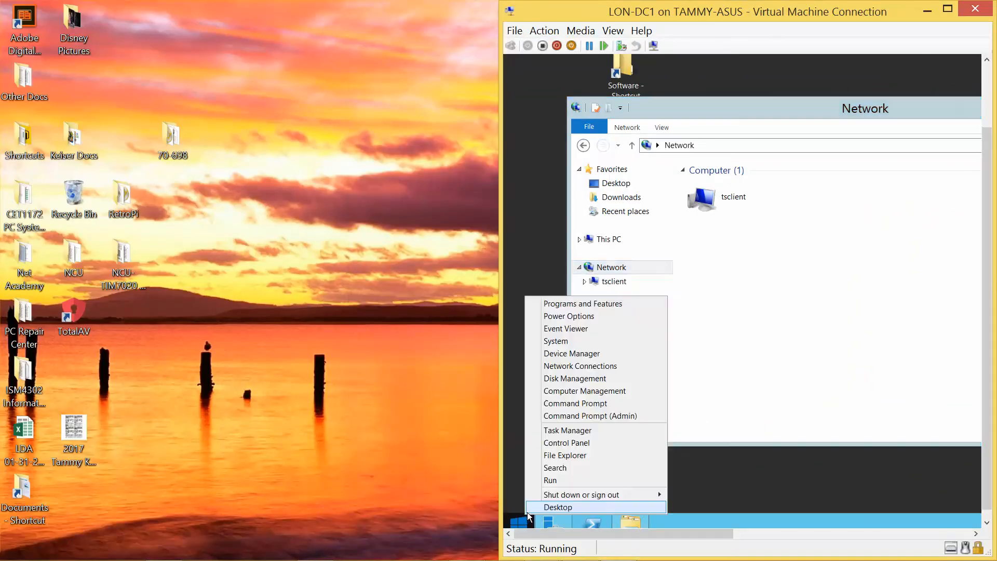
left_click(567, 341)
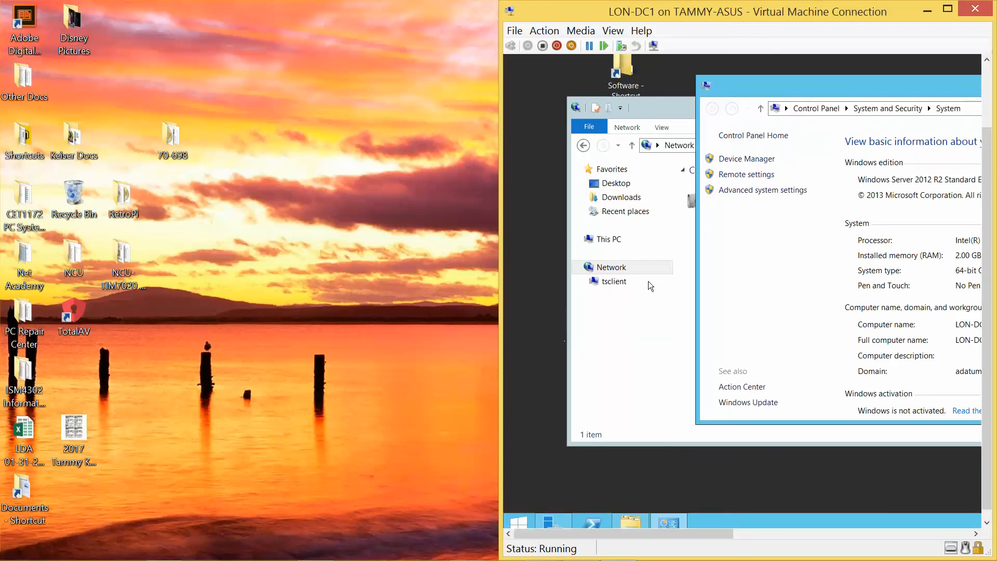
left_click_drag(858, 85, 706, 77)
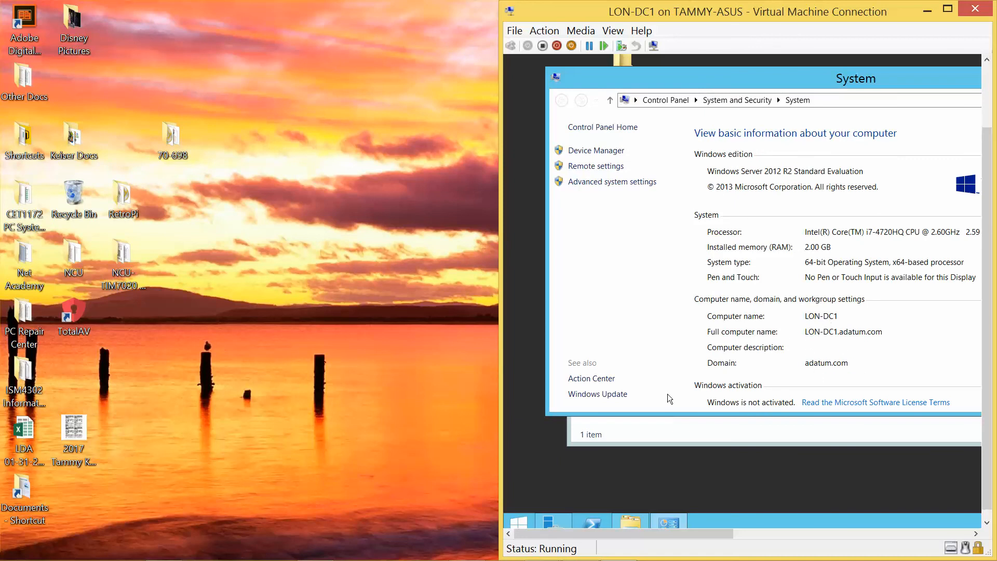
mouse_move(4, 556)
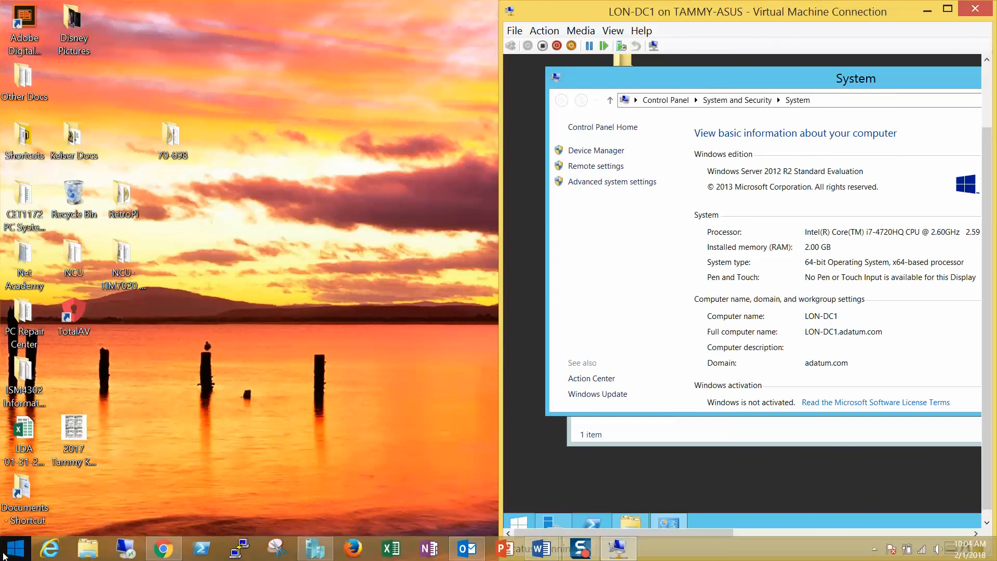
left_click(78, 551)
right_click(79, 551)
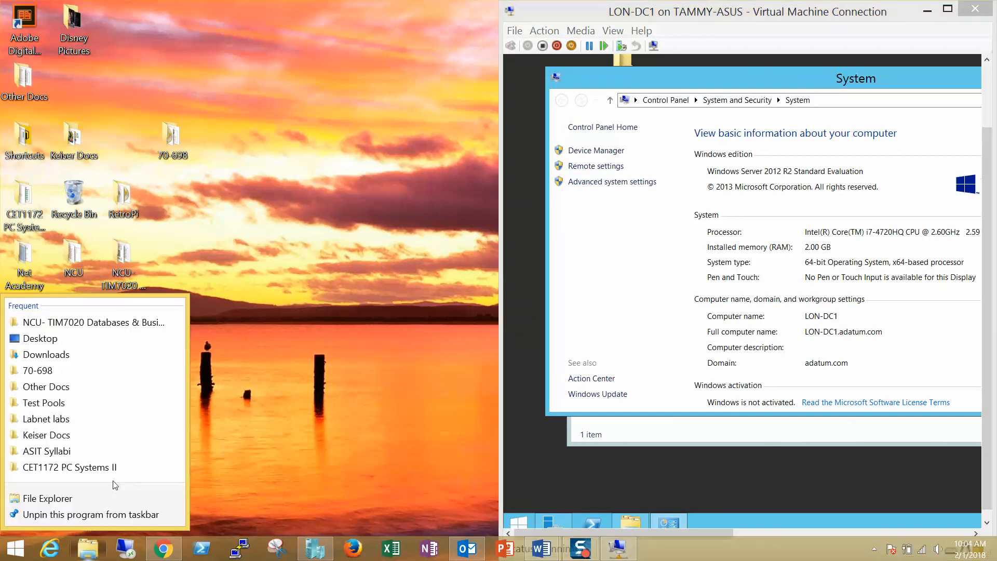
left_click(264, 484)
double_click(174, 148)
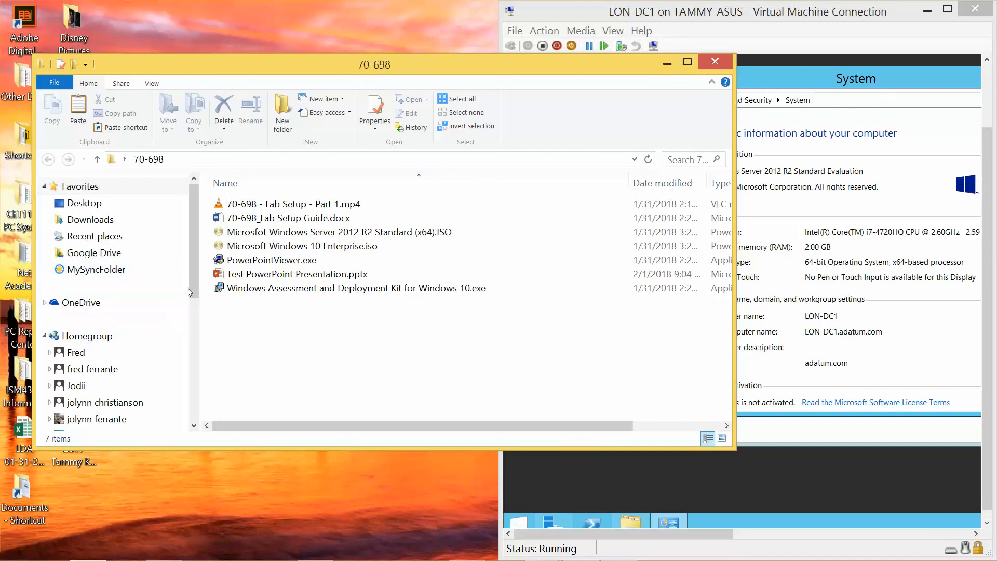
scroll(156, 312, "down", 10)
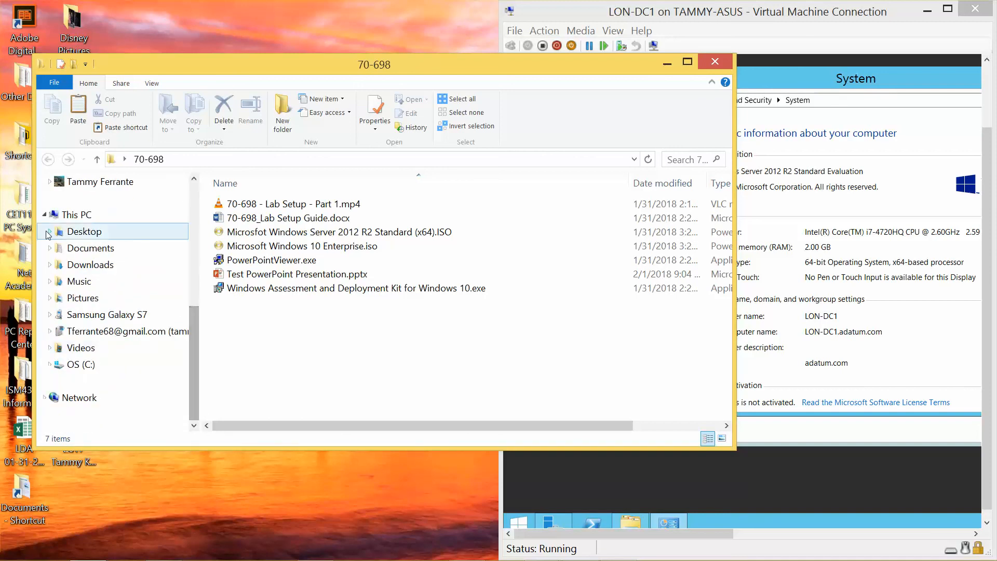
left_click(79, 398)
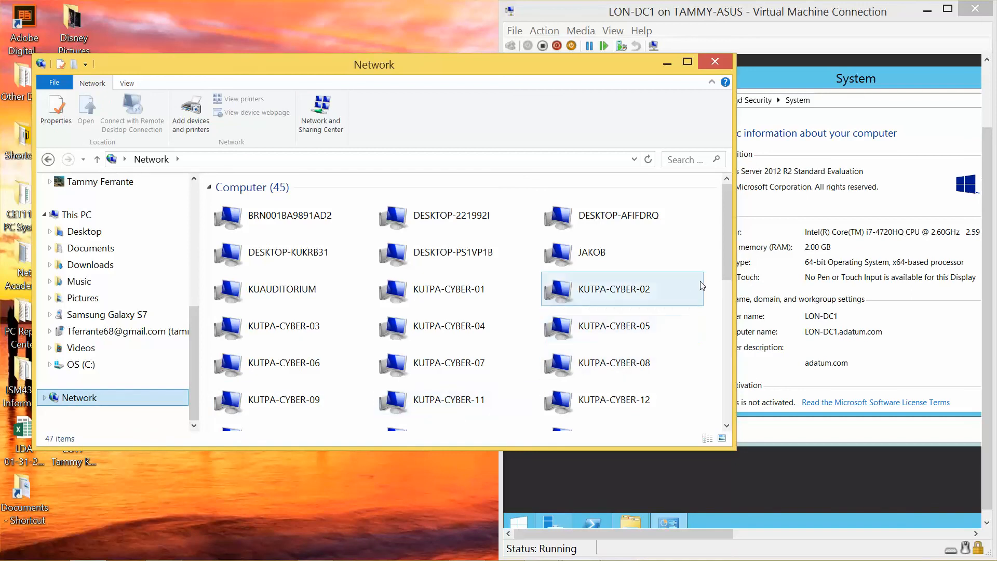
left_click_drag(721, 264, 733, 367)
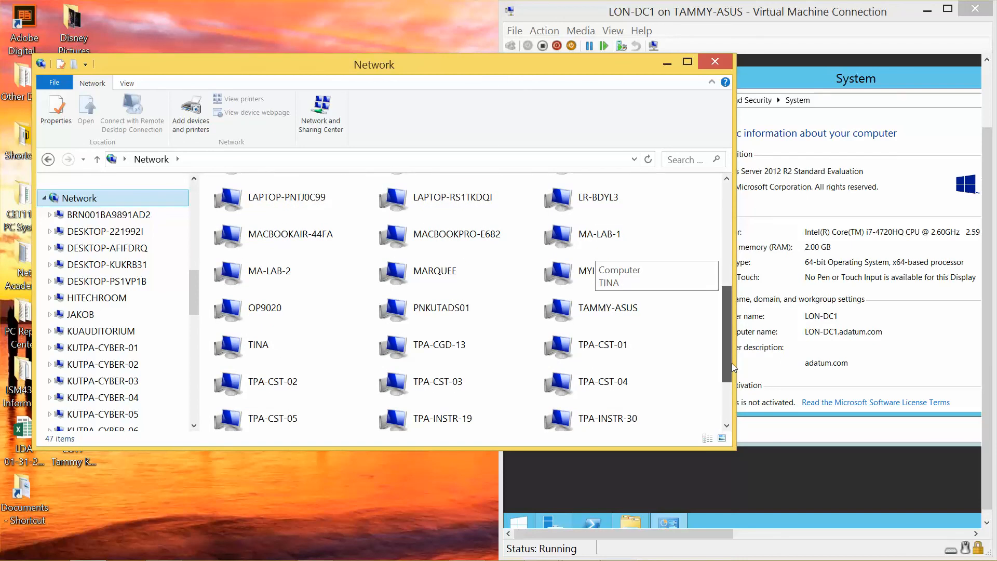
left_click_drag(734, 367, 702, 229)
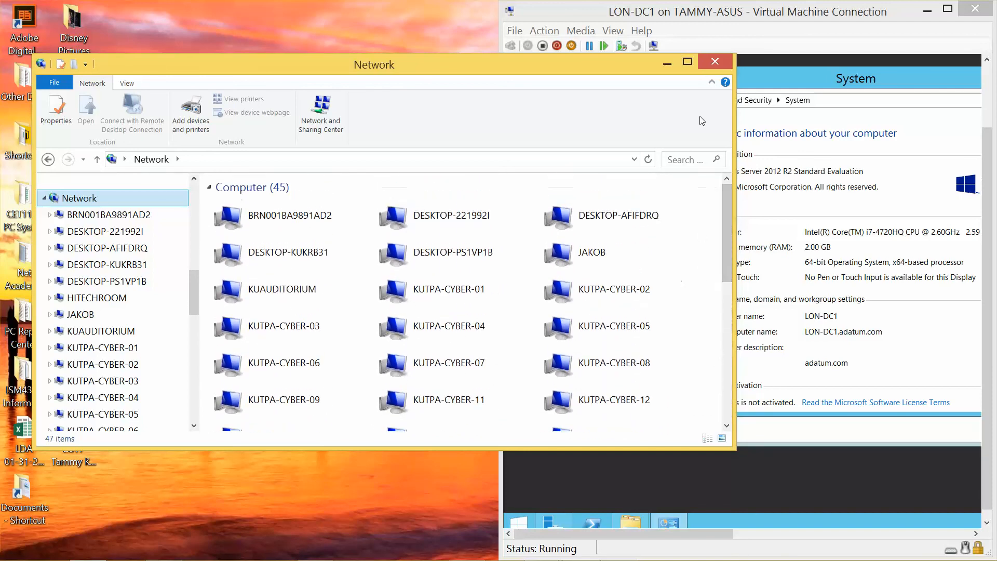
left_click(718, 61)
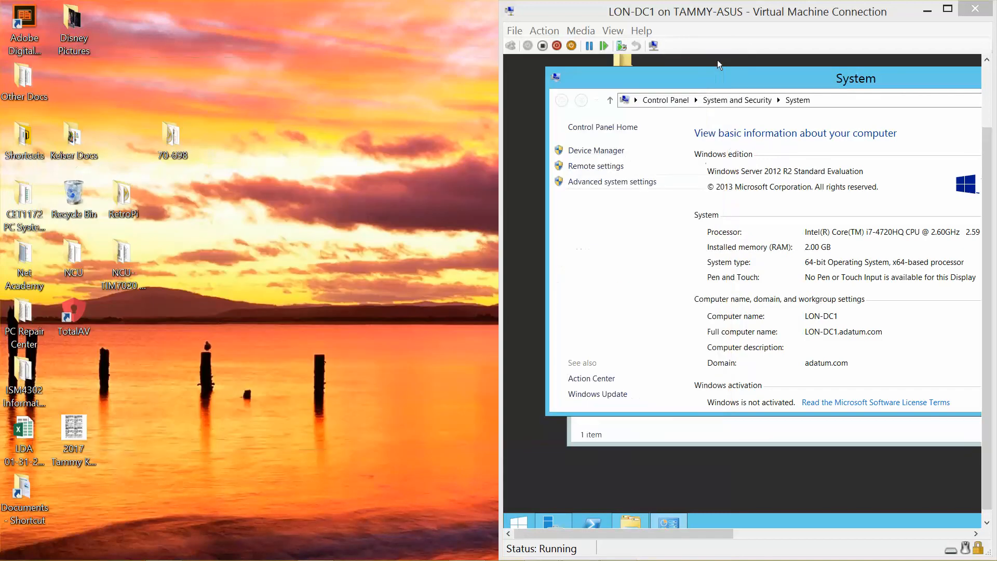
Step: Navigate LON-DC1's address bar to \\tammy-asus and cancel the resulting network access error
left_click(818, 98)
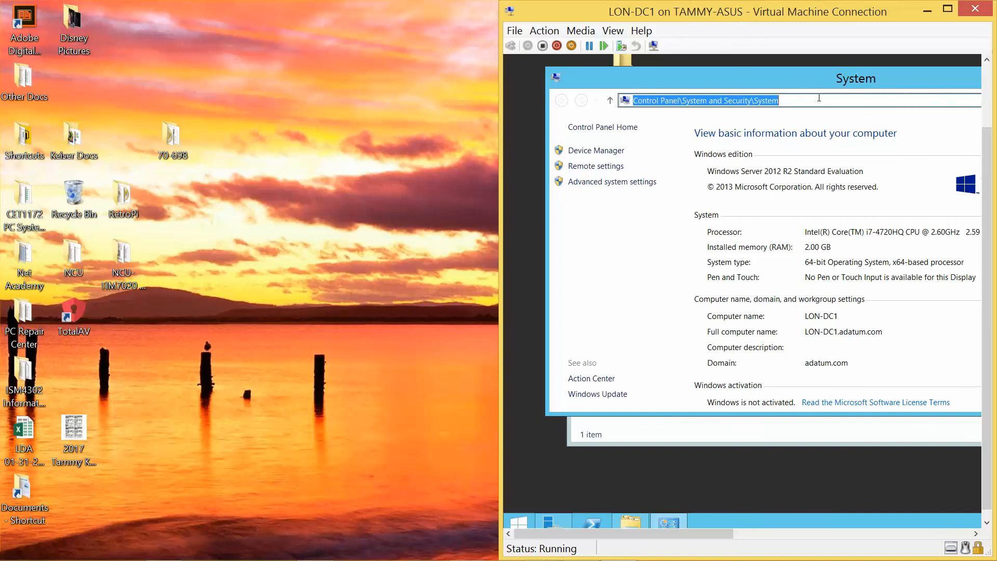
type("\\\\tam")
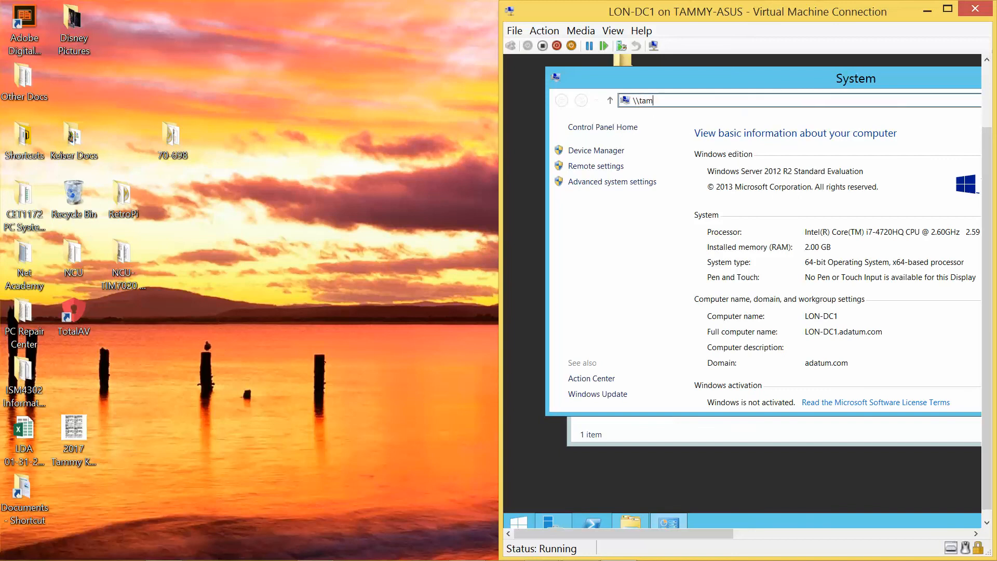
key("BackSpace")
key("BackSpace")
key("BackSpace")
type("tammy-asus")
key("Return")
left_click_drag(895, 11, 789, 39)
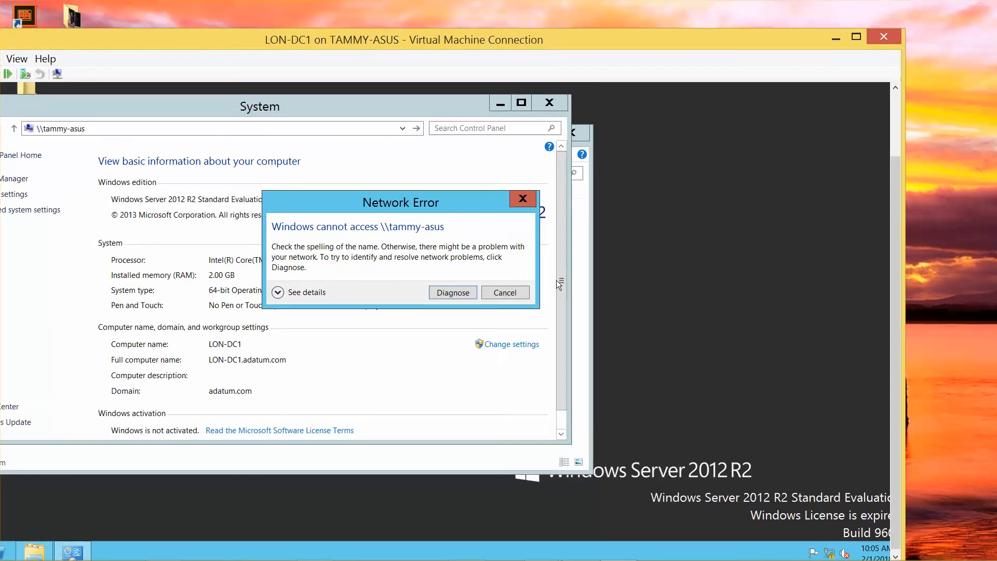
left_click(512, 292)
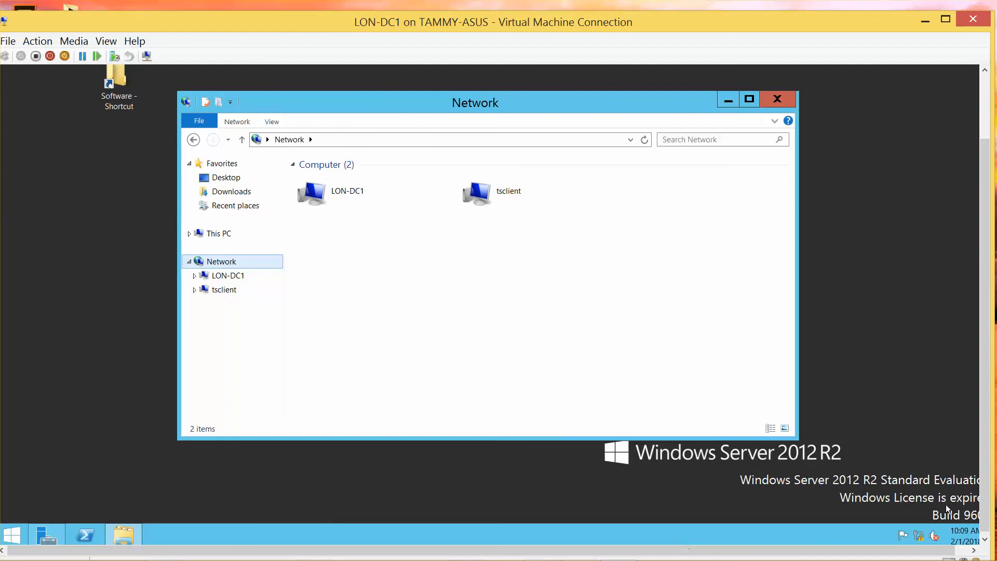
Step: Minimize the VM and review the Internal Switch properties in Hyper-V Manager's Virtual Switch Manager
left_click(924, 21)
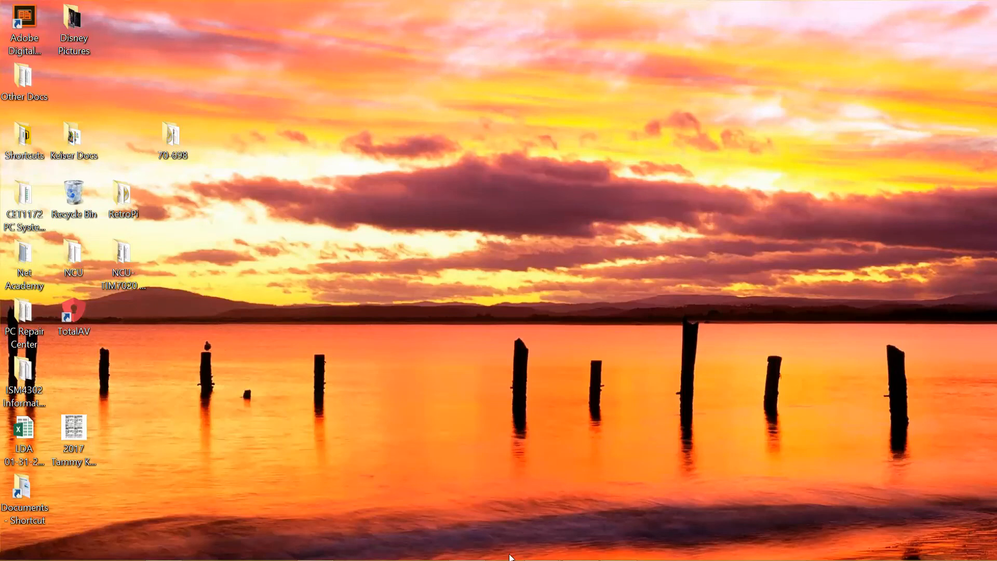
mouse_move(510, 558)
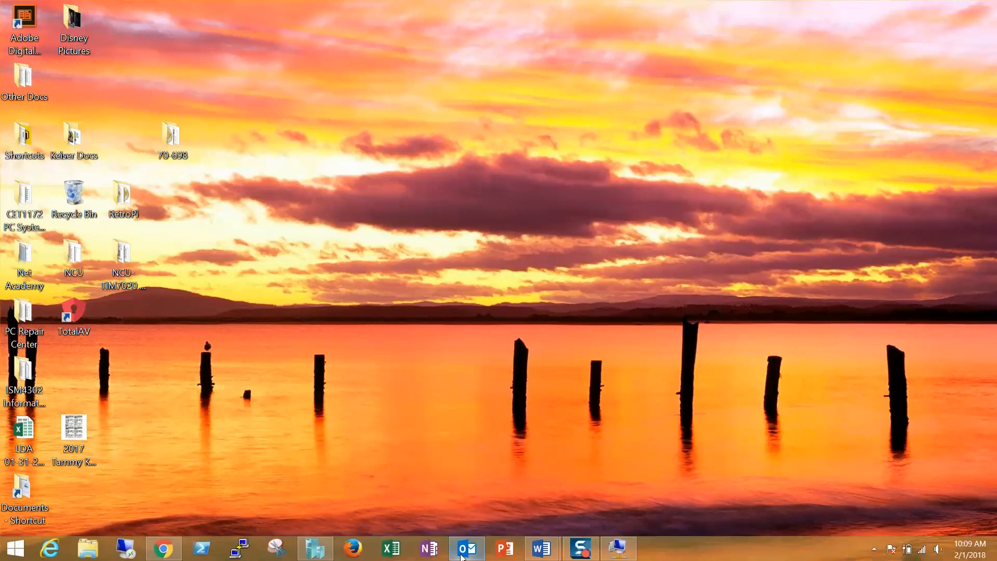
left_click(314, 550)
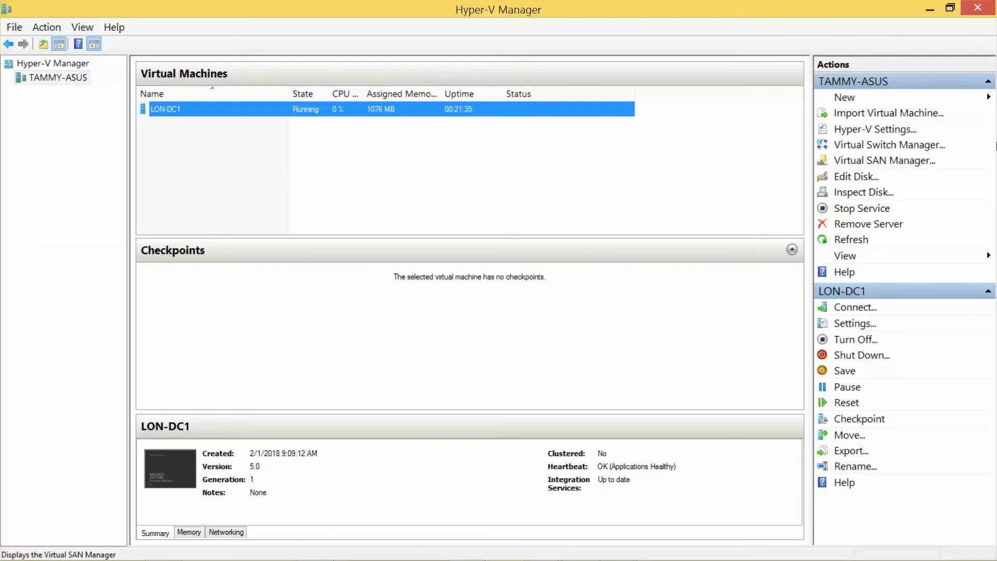
left_click(886, 150)
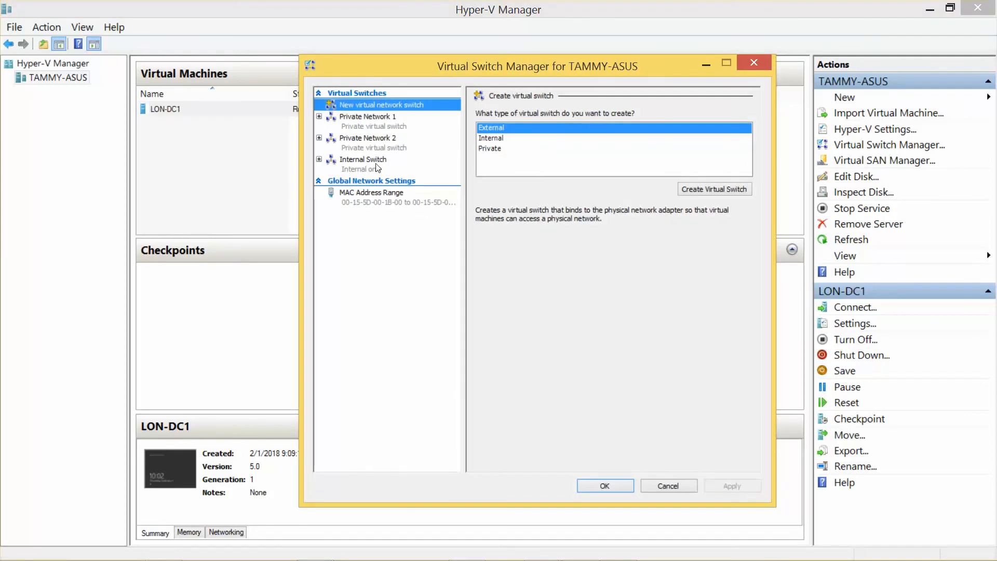
left_click(370, 161)
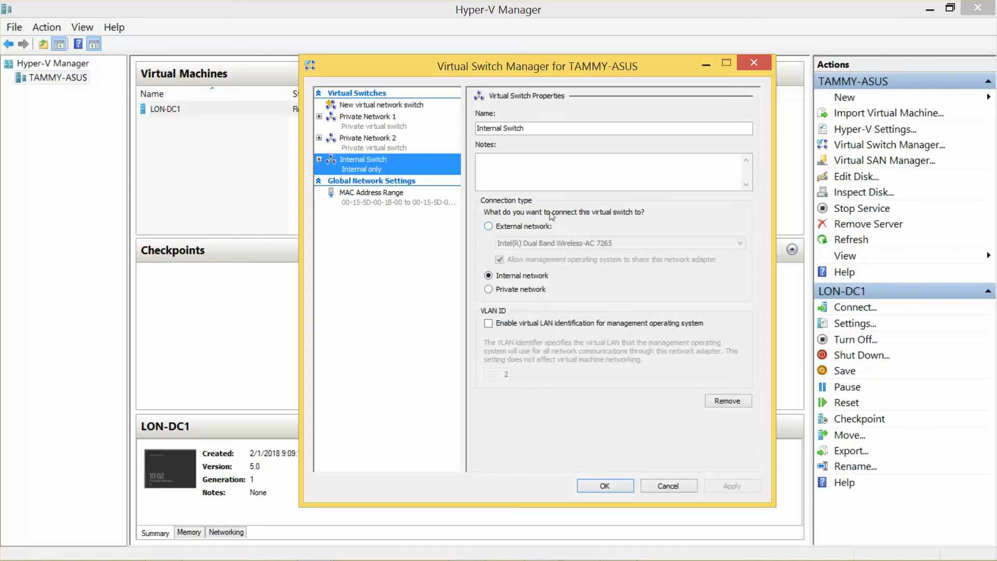
left_click(604, 487)
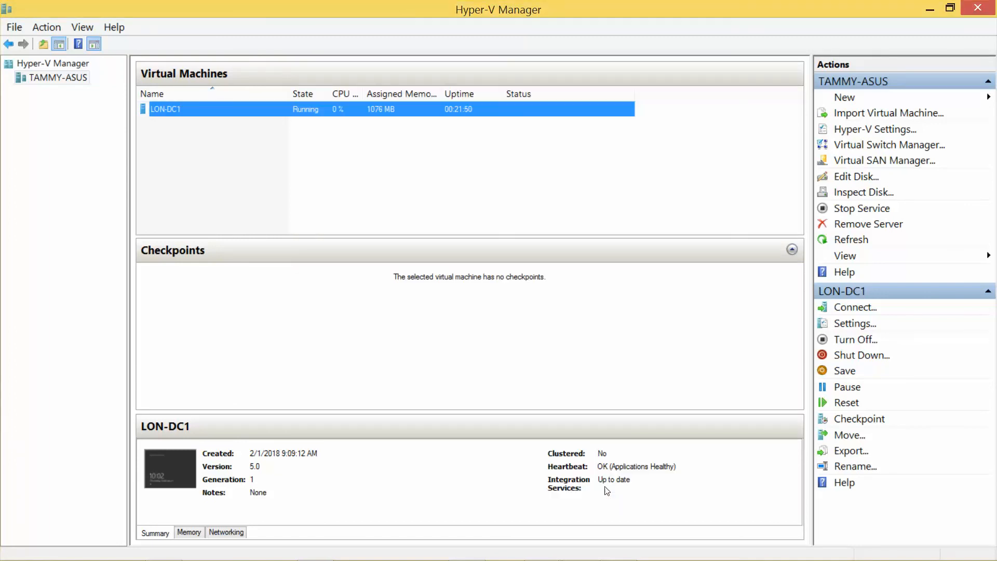
Step: Switch LON-DC1's network adapter from Private Network 1 to Internal Switch, save, and minimize Hyper-V Manager
left_click(848, 325)
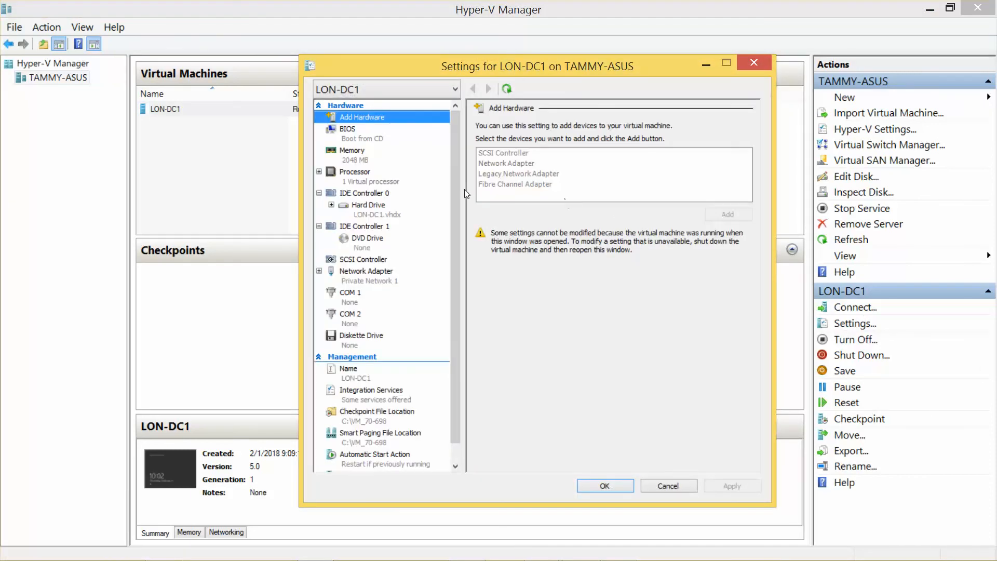
left_click(373, 281)
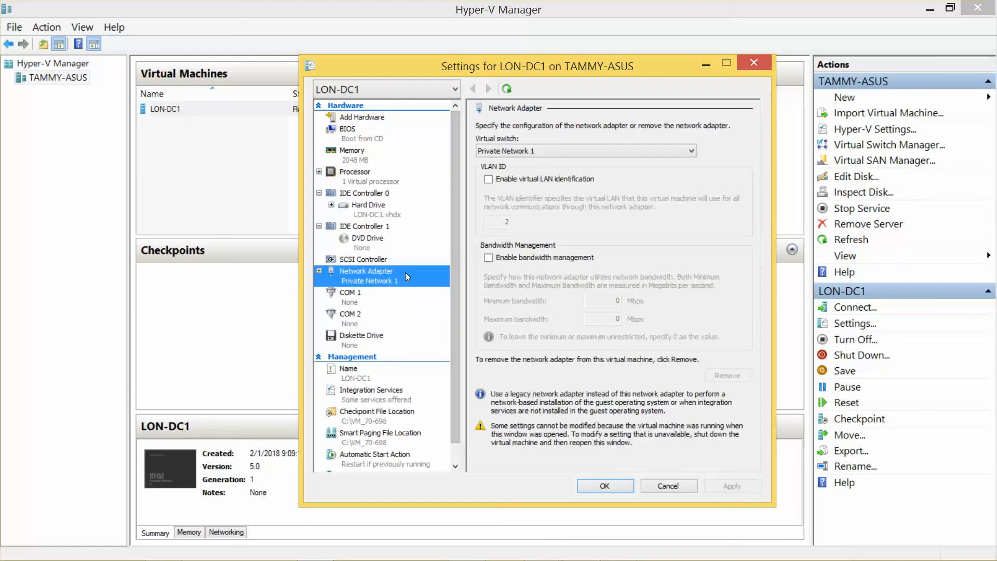
left_click(604, 155)
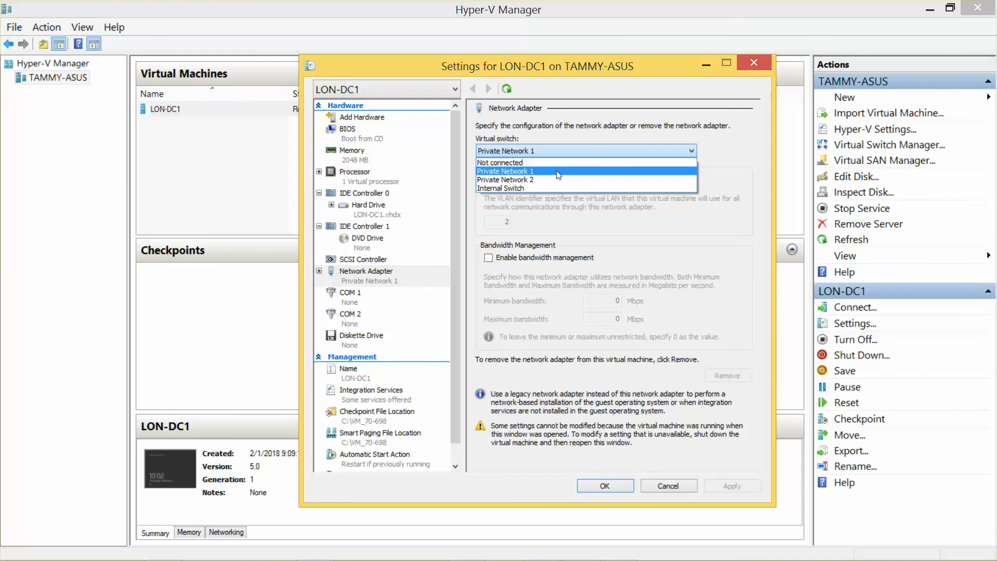
left_click(540, 187)
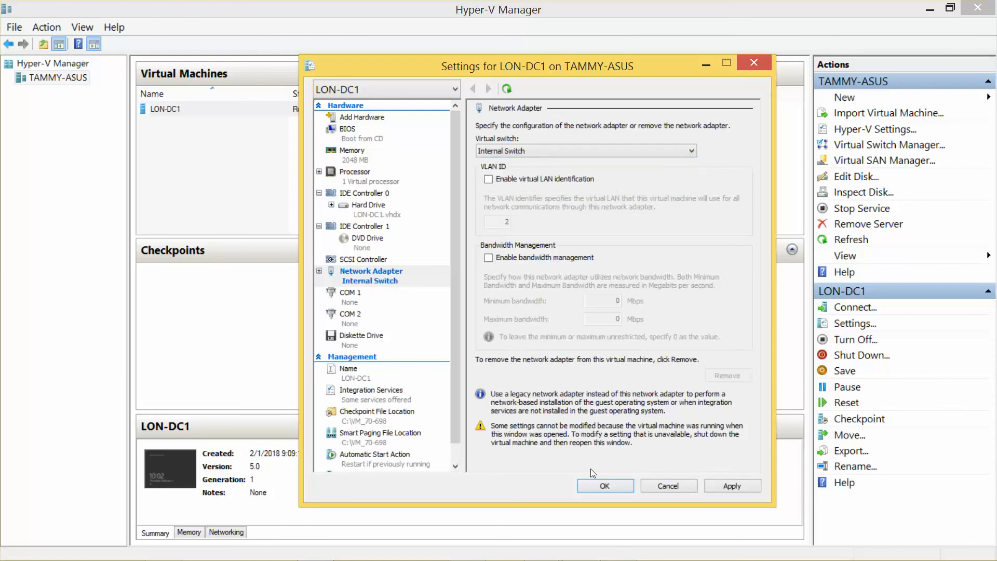
left_click(604, 486)
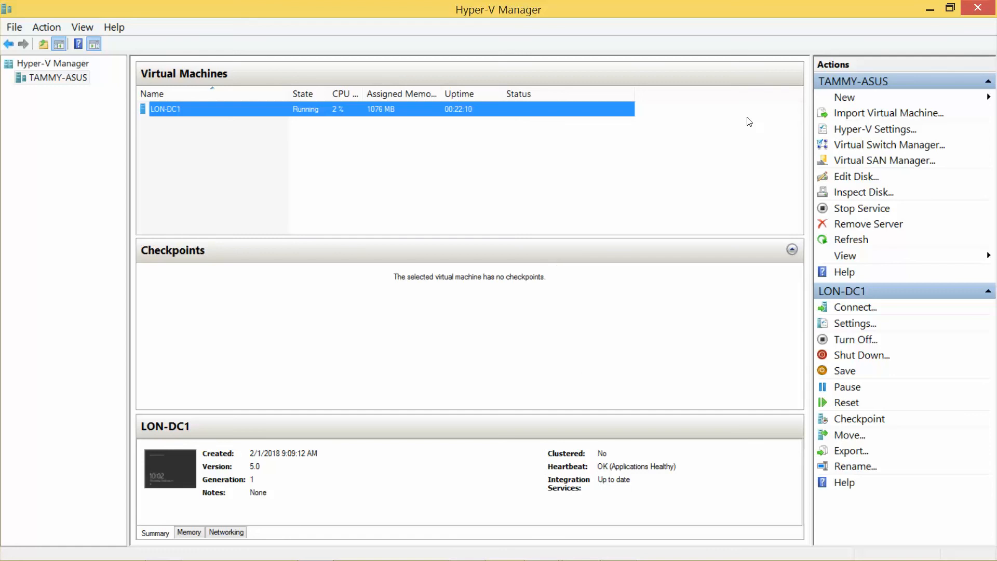
left_click(934, 6)
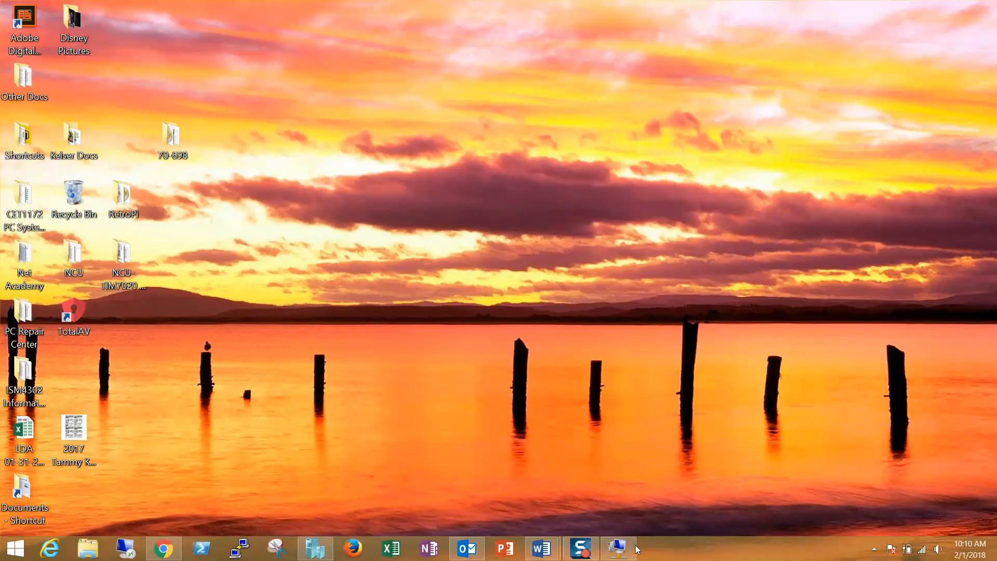
Step: Restore the LON-DC1 window and browse Desktop, Network, LON-DC1, tsclient and This PC in Explorer
left_click(620, 548)
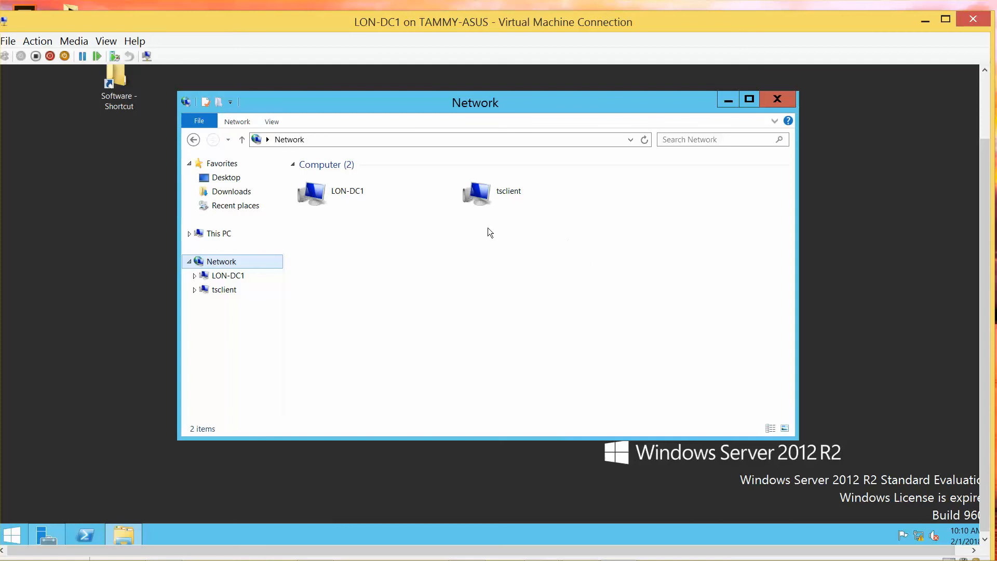
left_click(265, 178)
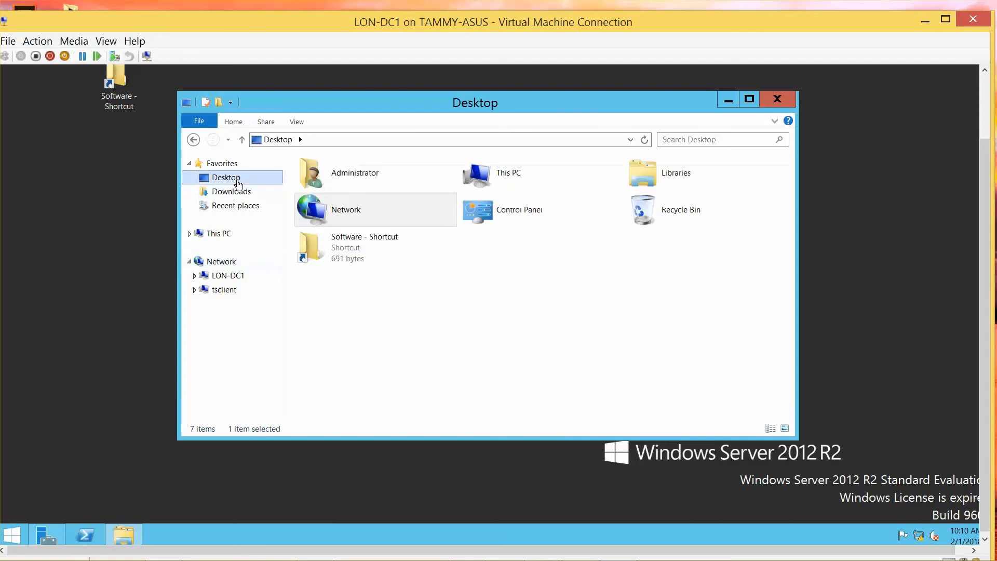
left_click(232, 264)
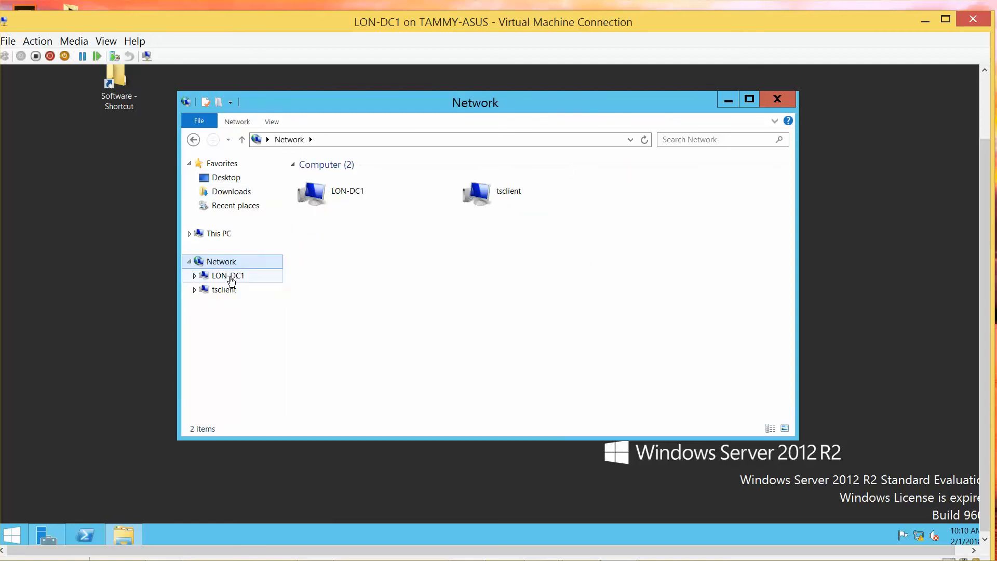
left_click(231, 279)
left_click(229, 290)
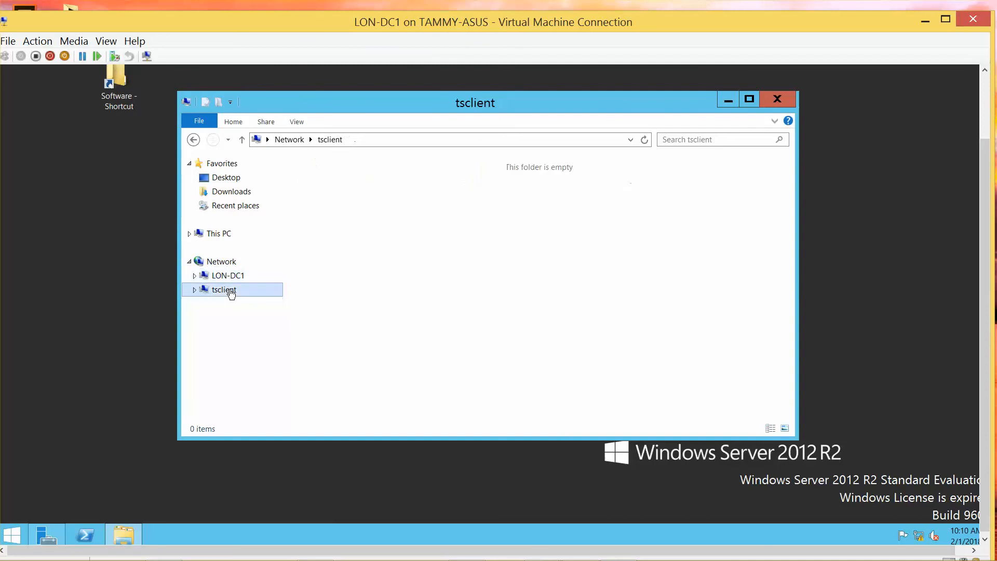
left_click(224, 264)
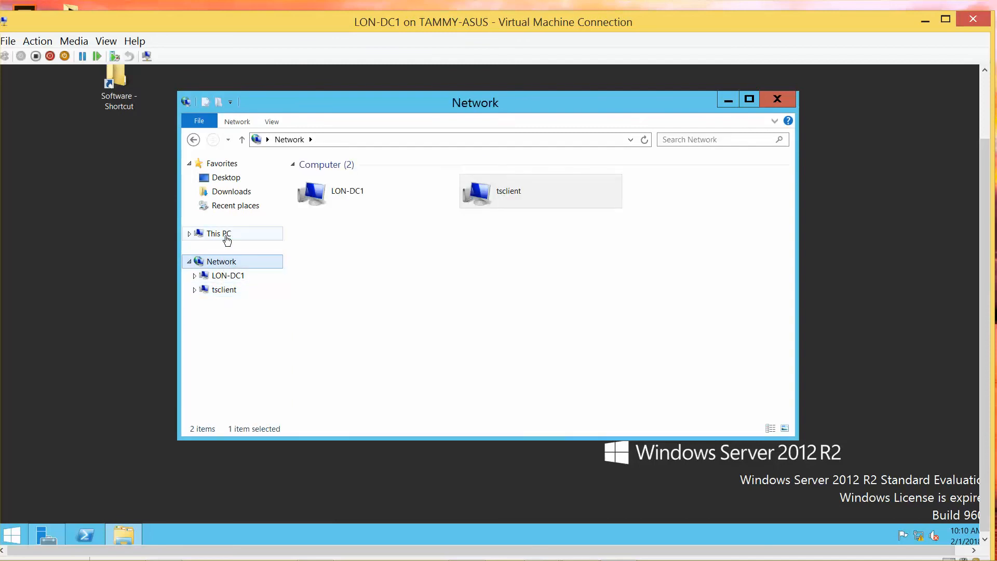
left_click(227, 239)
left_click(231, 267)
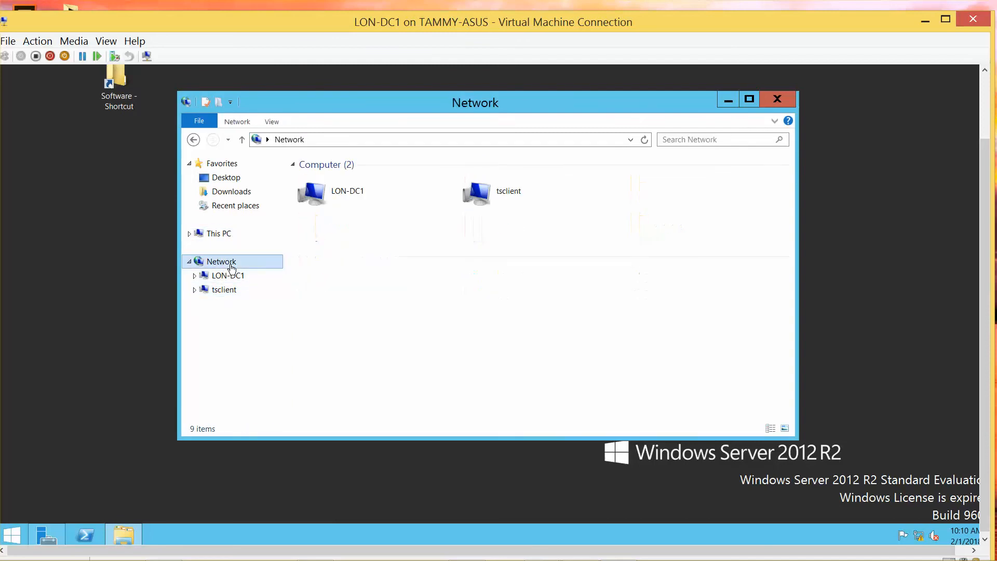
right_click(232, 268)
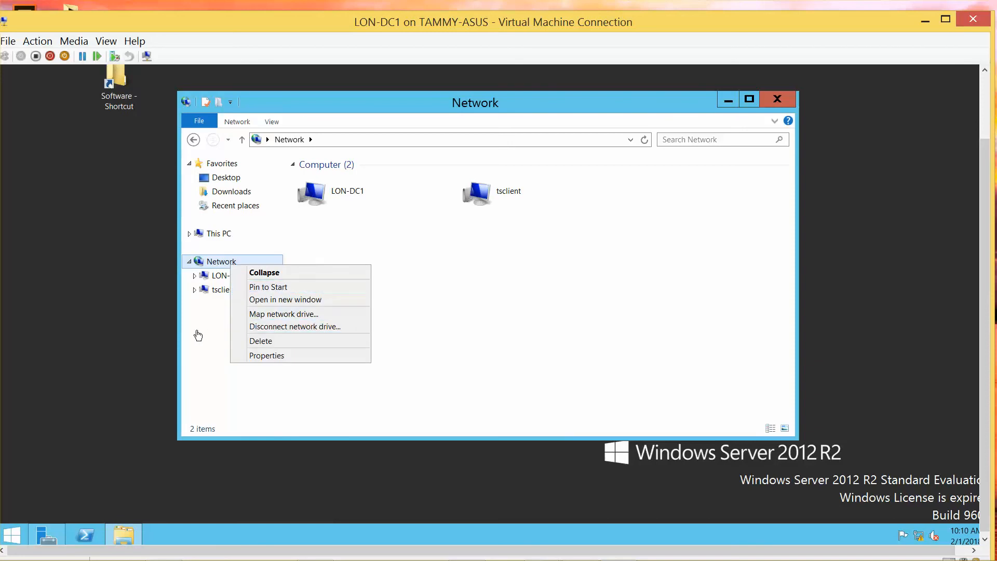
left_click(213, 336)
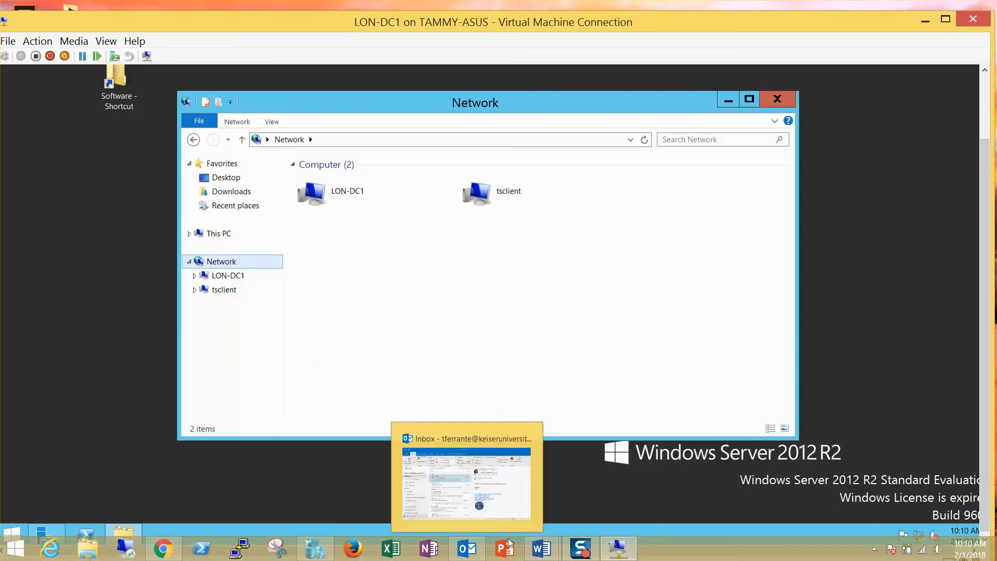
Step: Open LON-DC1's settings in Hyper-V Manager and confirm its network adapter uses Internal Switch
left_click(315, 548)
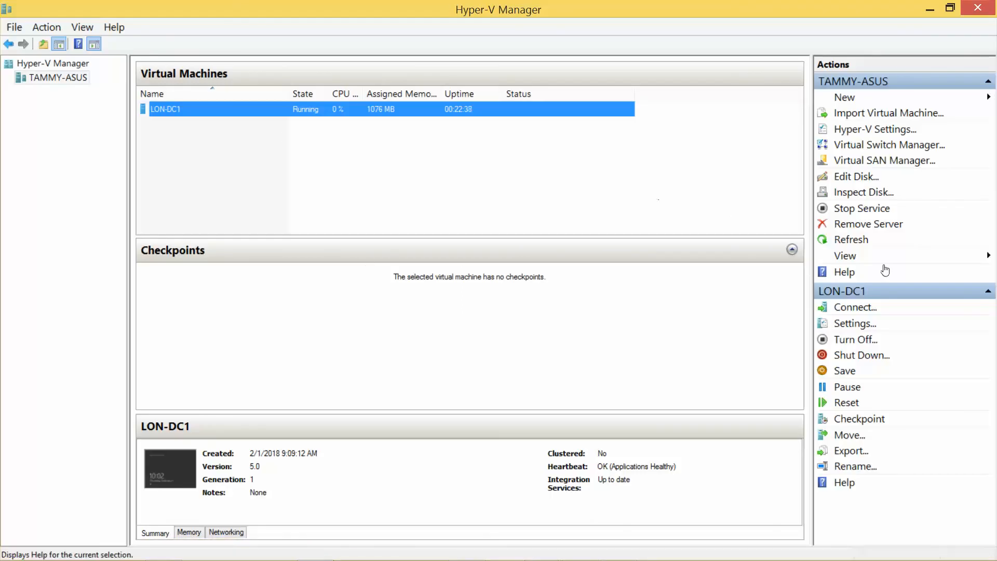
left_click(859, 325)
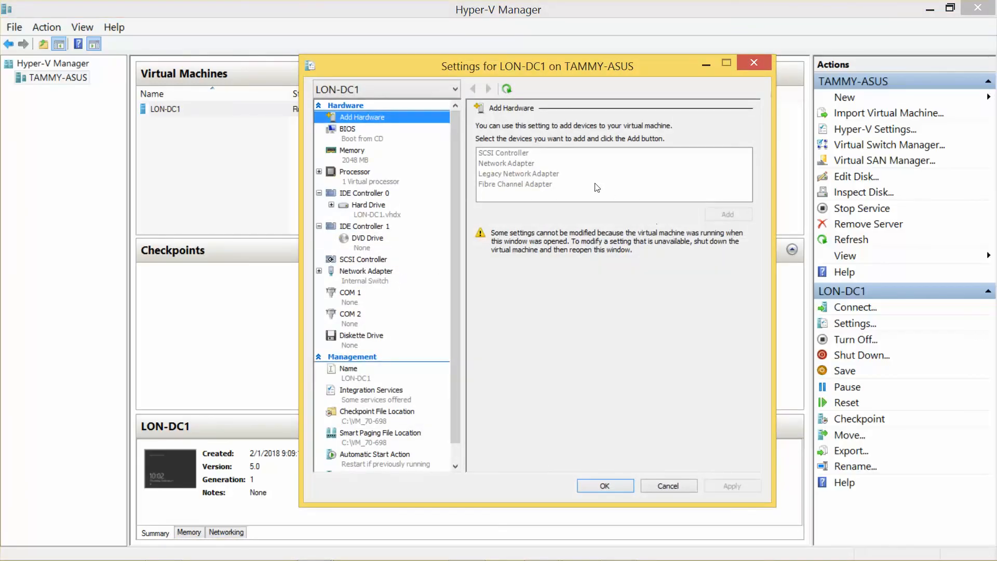
left_click(378, 277)
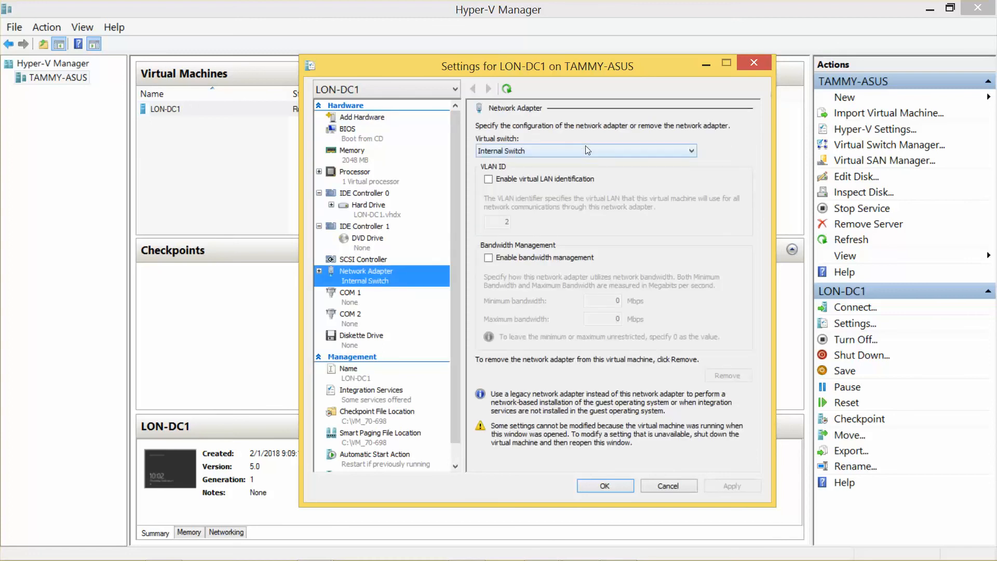
Step: Close LON-DC1's settings, show the VM's Network folder, and snap the VM window to the right half
left_click(605, 486)
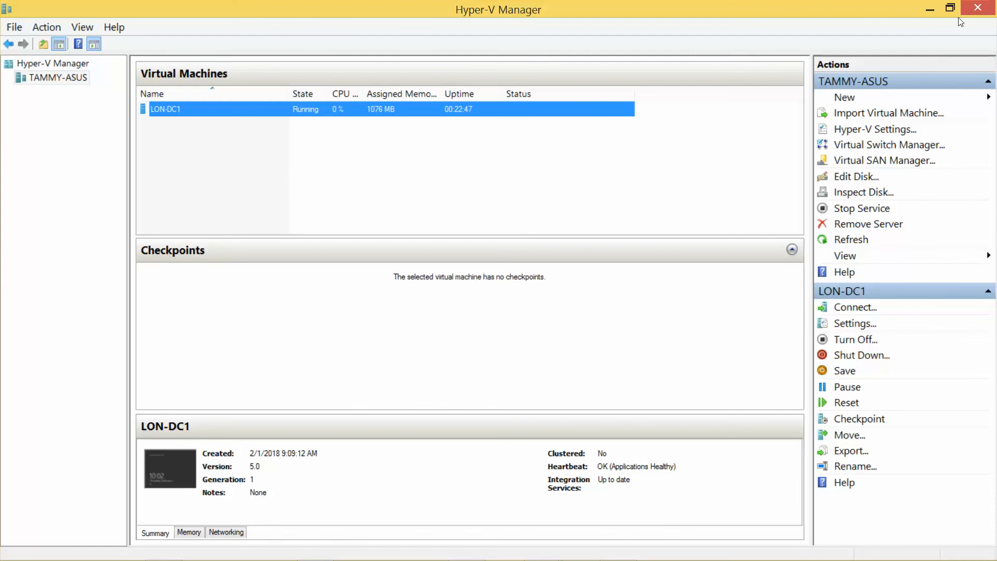
left_click(929, 9)
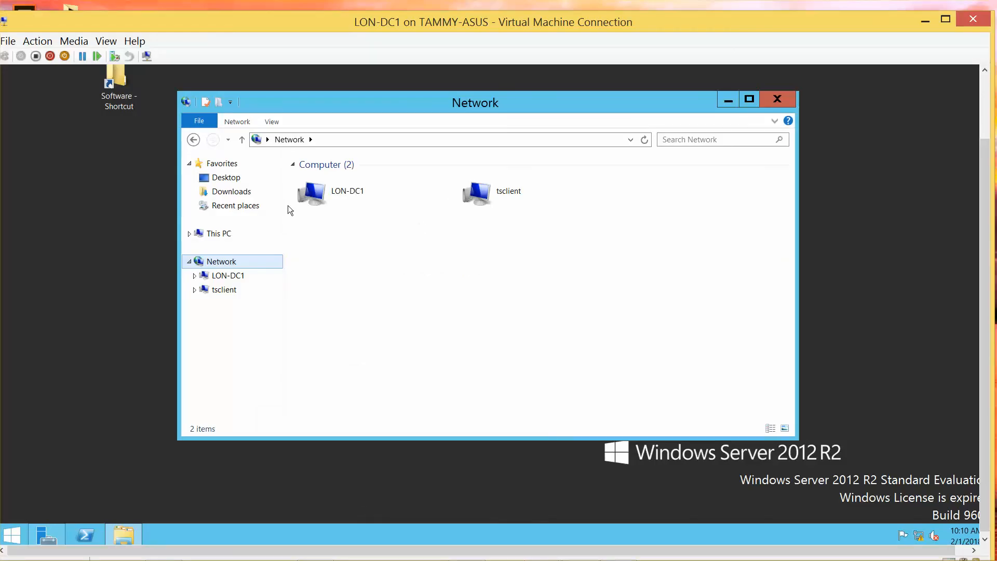
left_click(223, 178)
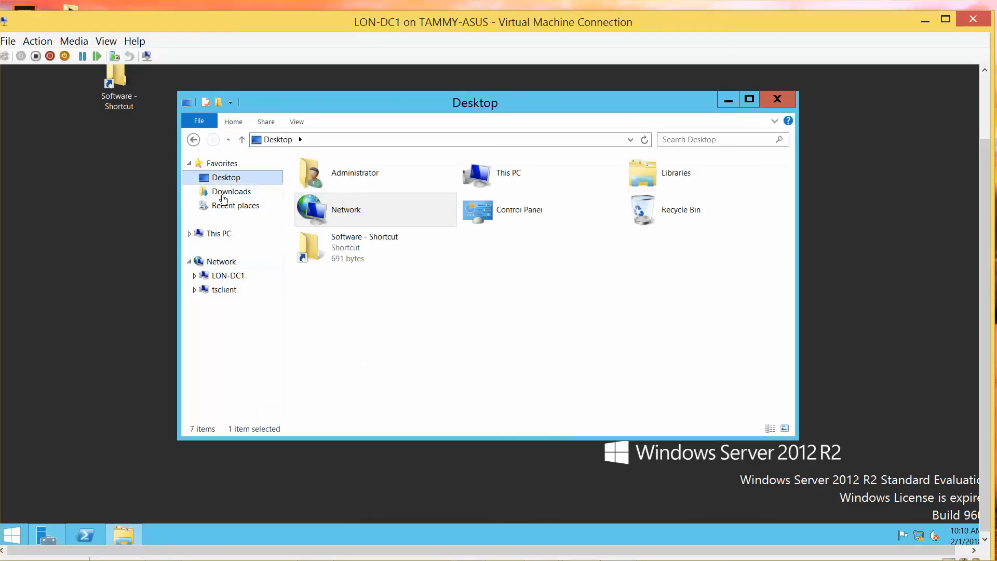
left_click(225, 264)
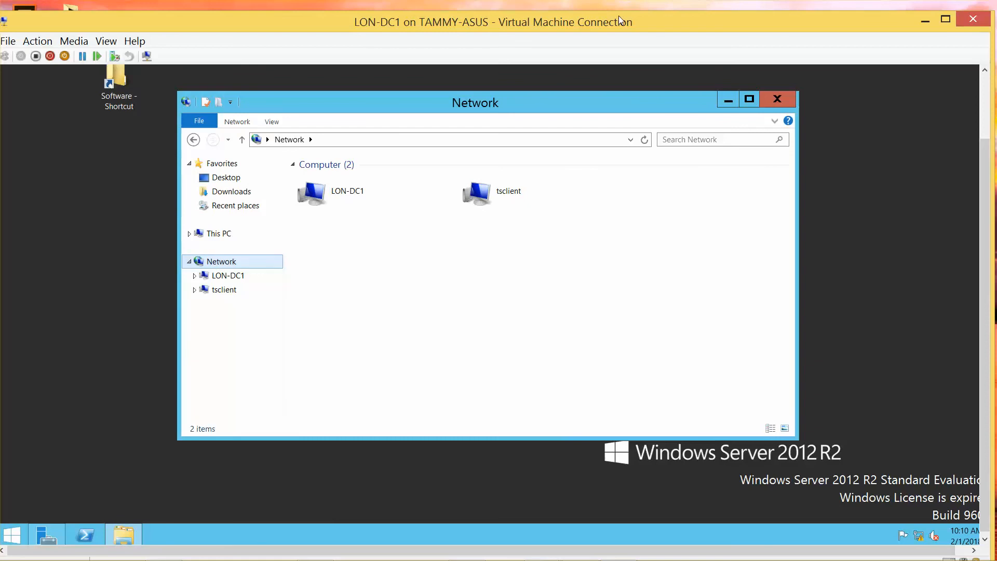
left_click_drag(620, 22, 992, 32)
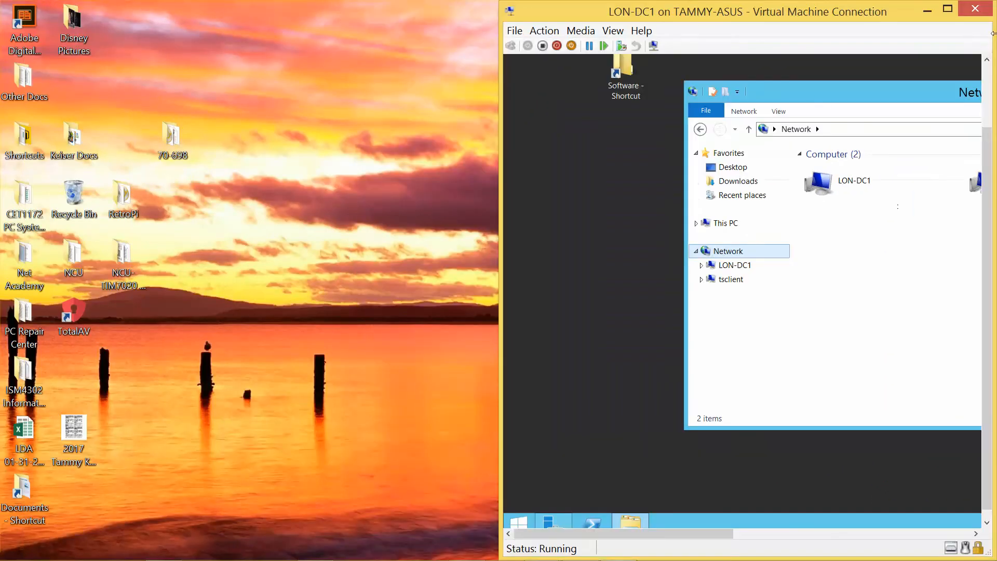
left_click_drag(814, 97, 671, 100)
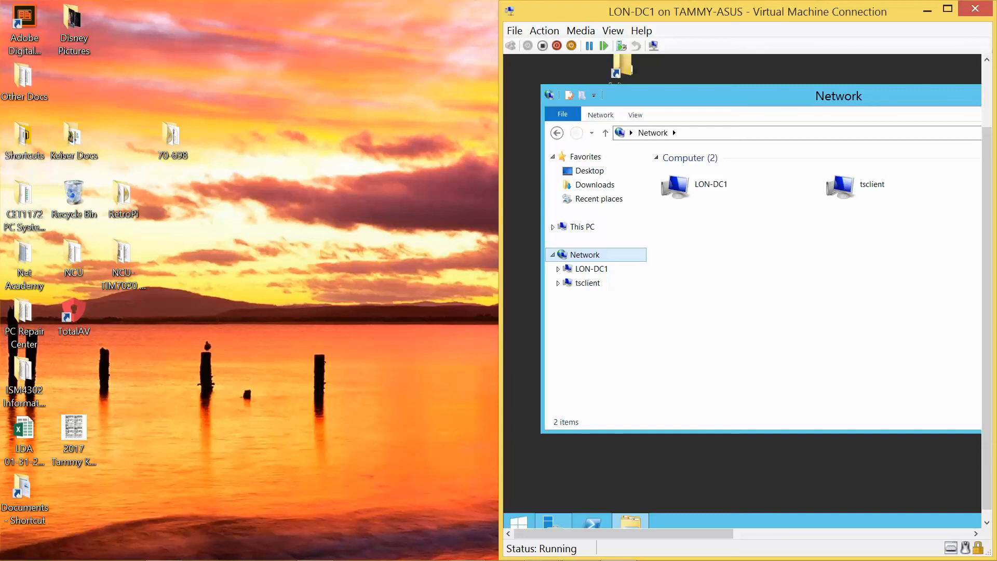
Step: Open a host File Explorer window and switch it to Network, listing the discovered computers
mouse_move(10, 560)
left_click(89, 549)
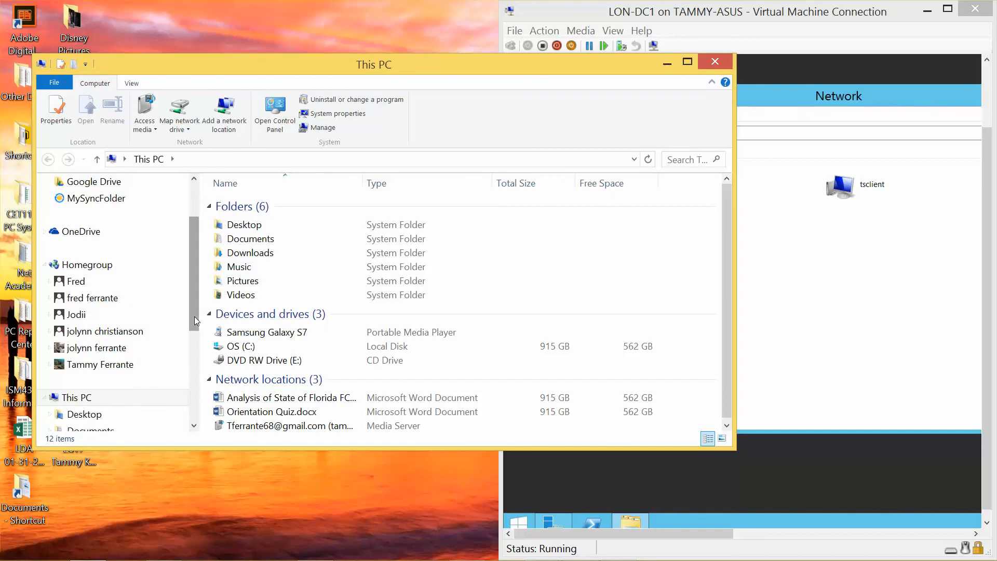
left_click_drag(194, 316, 187, 414)
left_click(91, 401)
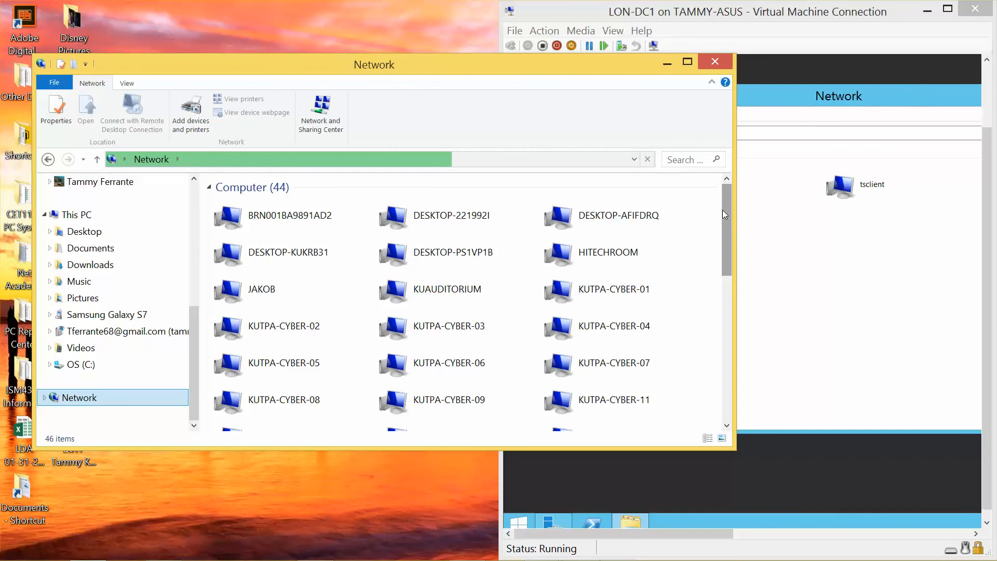
Step: Open LON-DC1 from Network and sign in with the domain administrator user name and password
left_click_drag(724, 214, 739, 286)
left_click(258, 326)
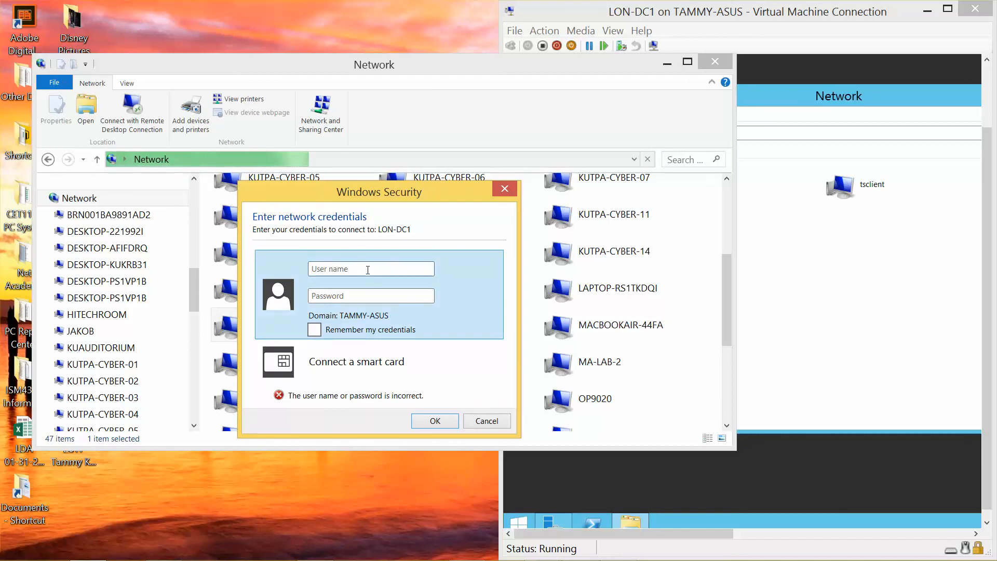
type("adatum.com/")
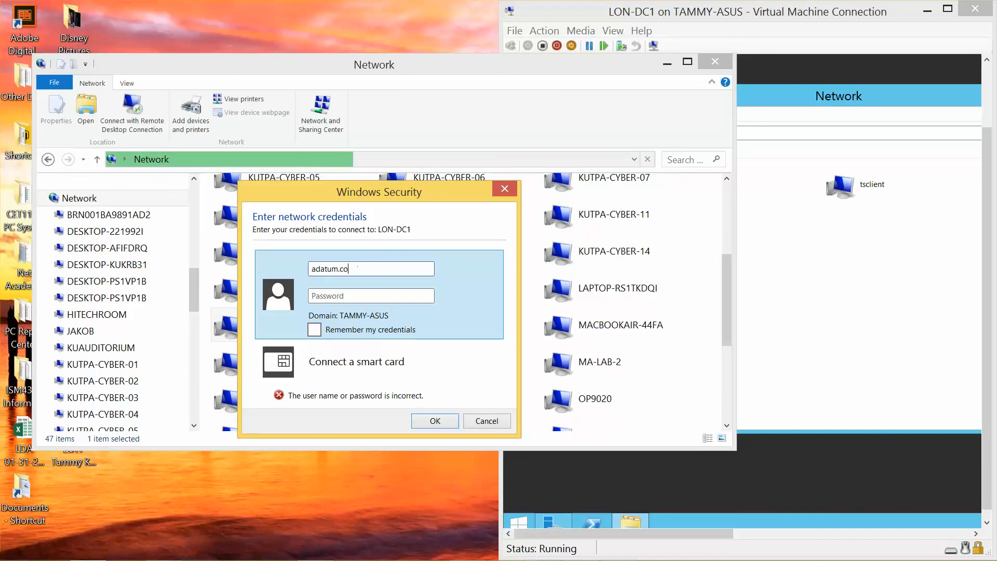
key("BackSpace")
key("BackSpace")
key("BackSpace")
key("BackSpace")
key("BackSpace")
key("BackSpace")
key("BackSpace")
key("BackSpace")
key("BackSpace")
key("BackSpace")
key("BackSpace")
type("/")
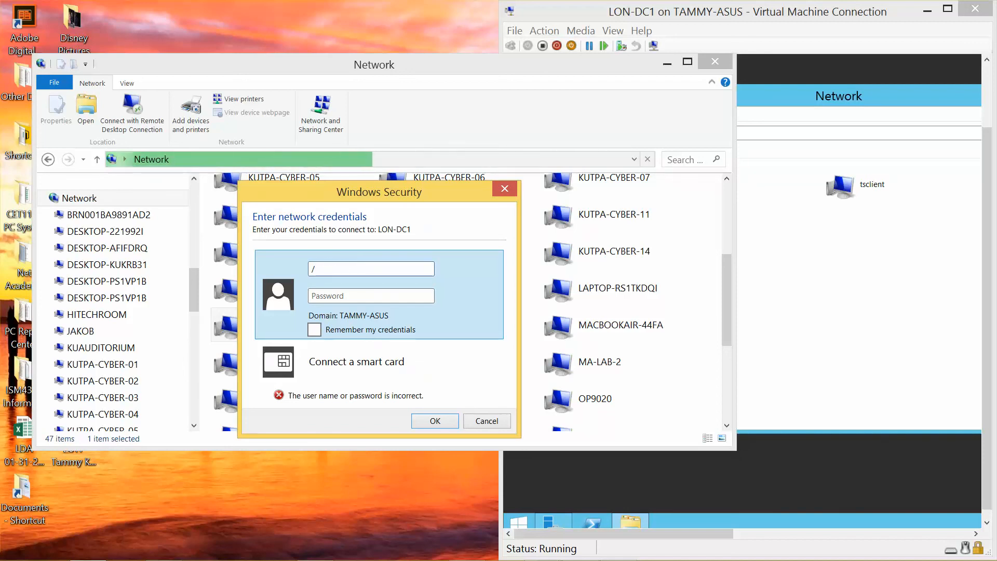
type("ad")
key("BackSpace")
key("BackSpace")
key("BackSpace")
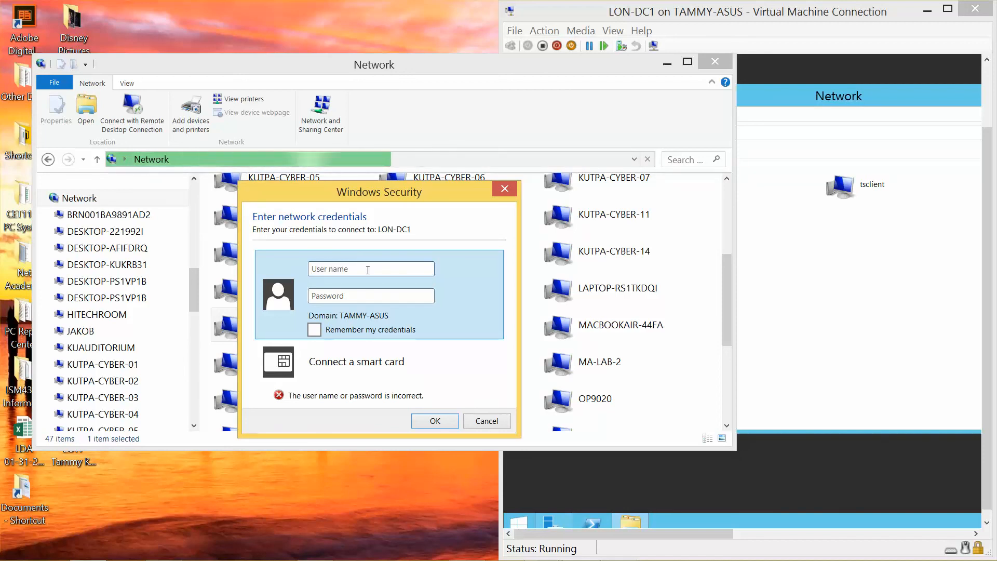
type("\\ada")
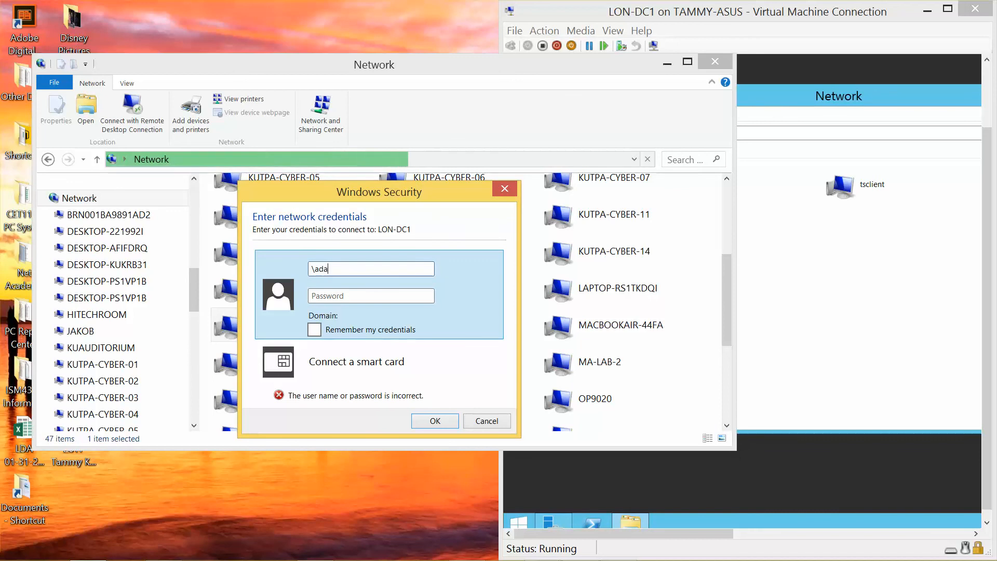
type("tum.com\\administ")
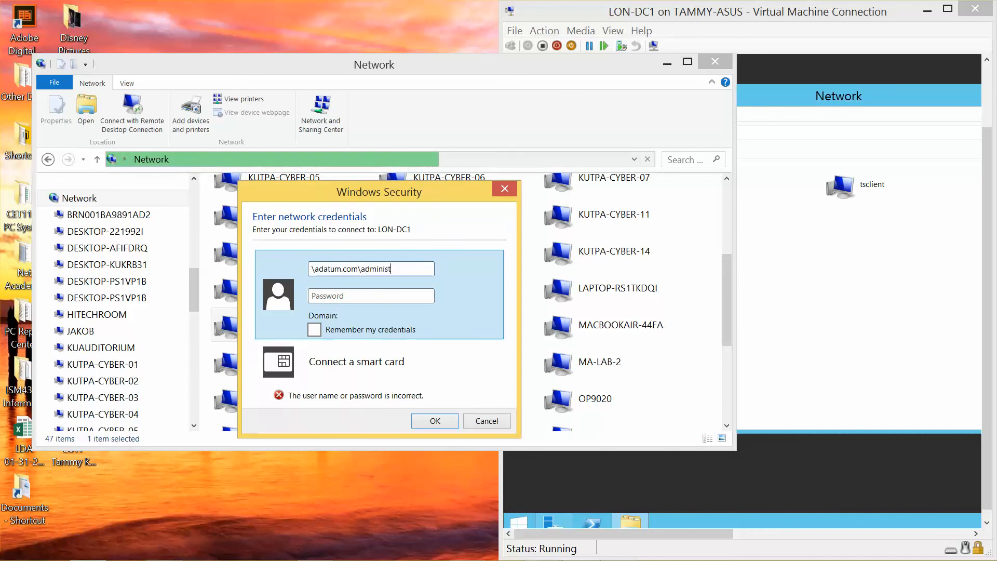
type("rator")
key("Tab")
type("Pa$$w0")
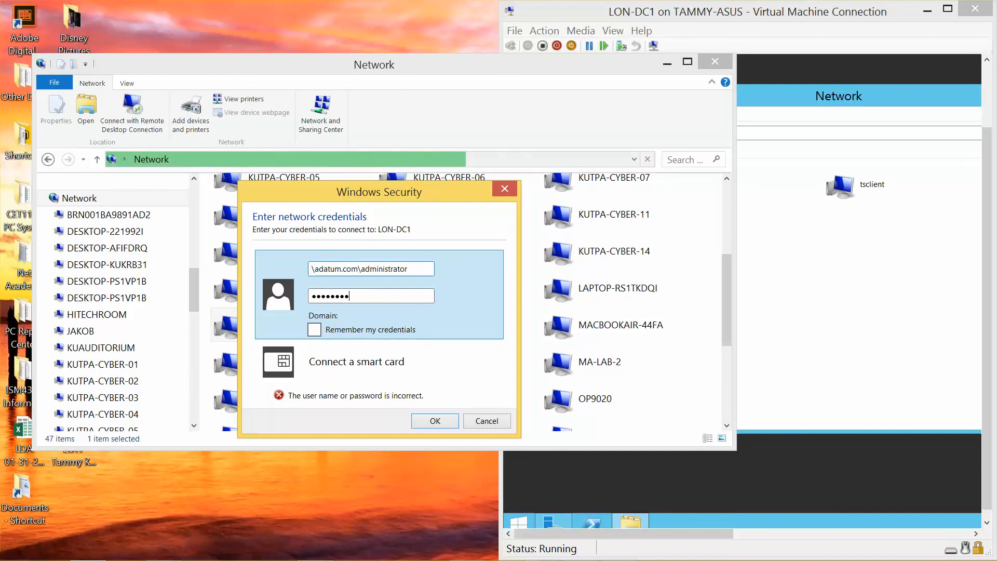
left_click(435, 420)
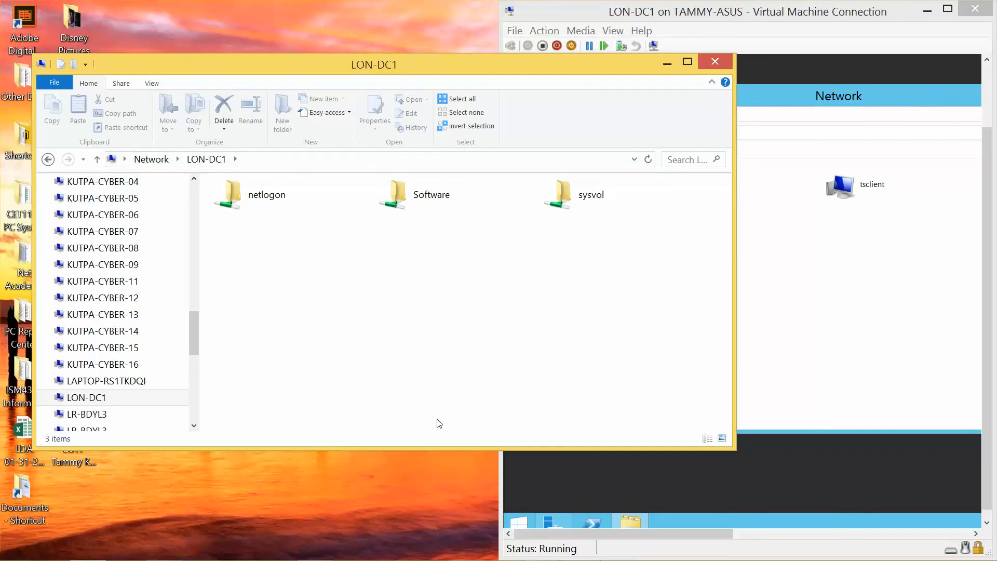
Step: Close the VM's Network window, then open LON-DC1's Software share and the host's 70-698 folder
left_click(933, 100)
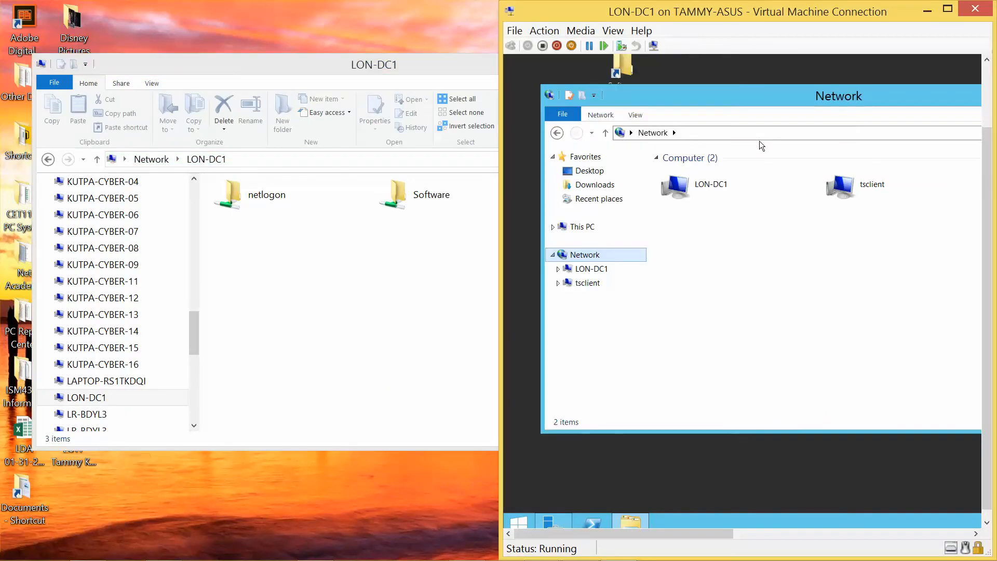
left_click_drag(871, 94, 678, 121)
left_click(950, 118)
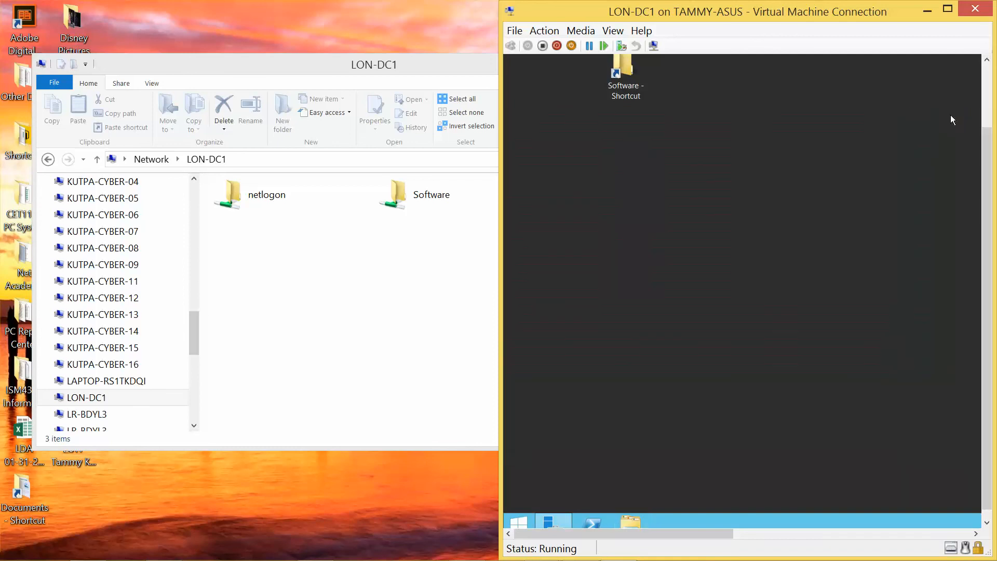
double_click(414, 204)
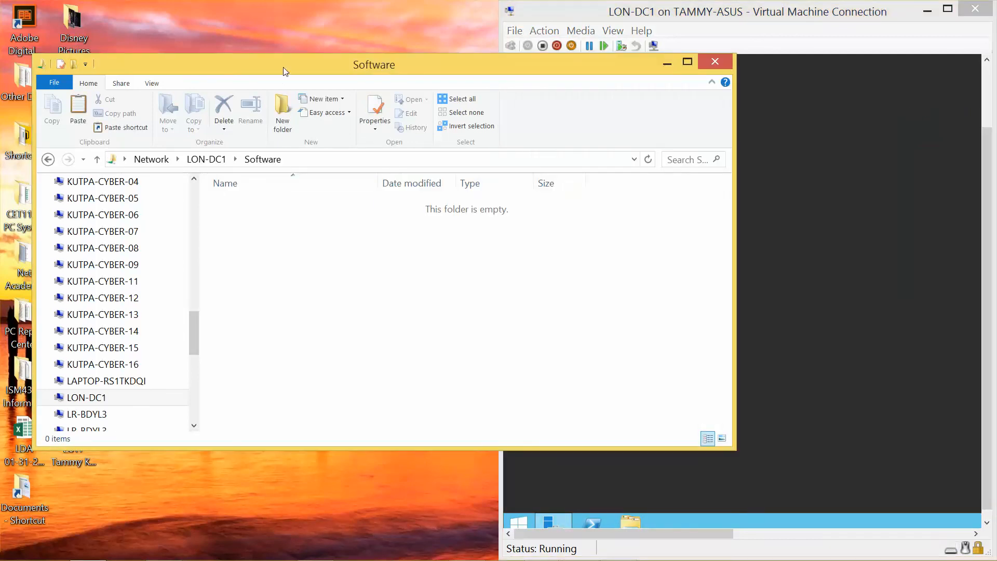
left_click_drag(285, 71, 616, 82)
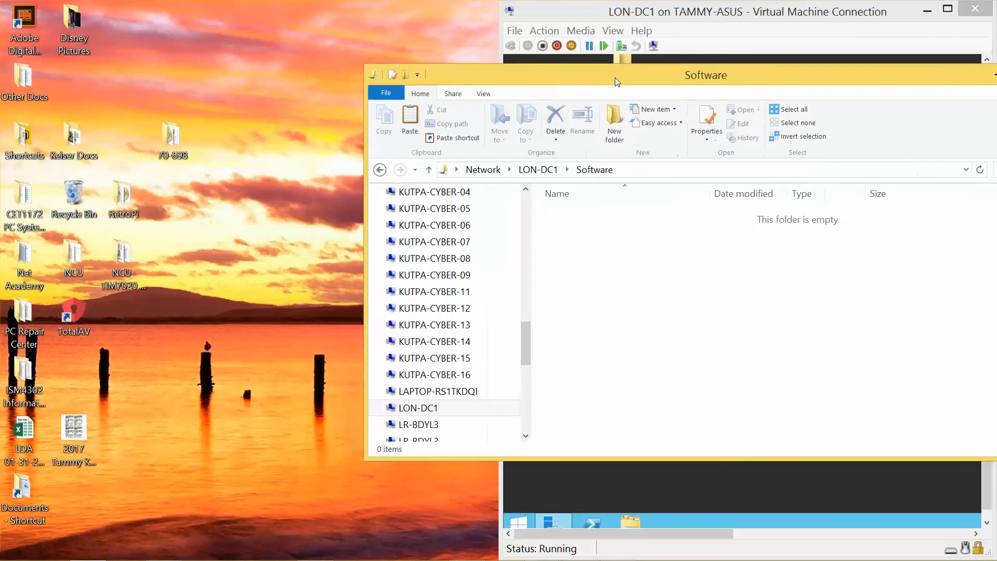
double_click(175, 122)
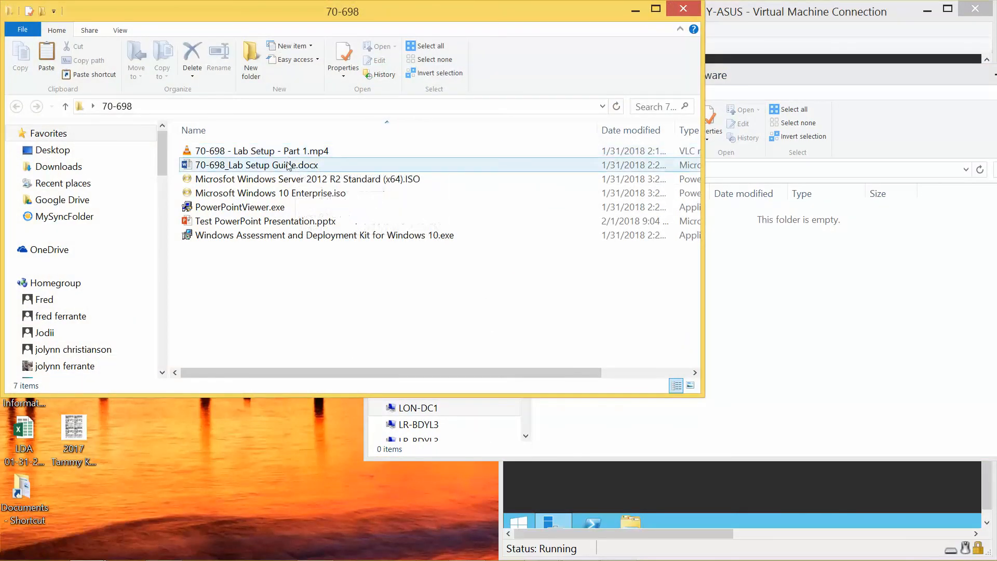
Step: Copy the five files from 70-698, including the ADK installer, into the Software share
left_click(285, 179)
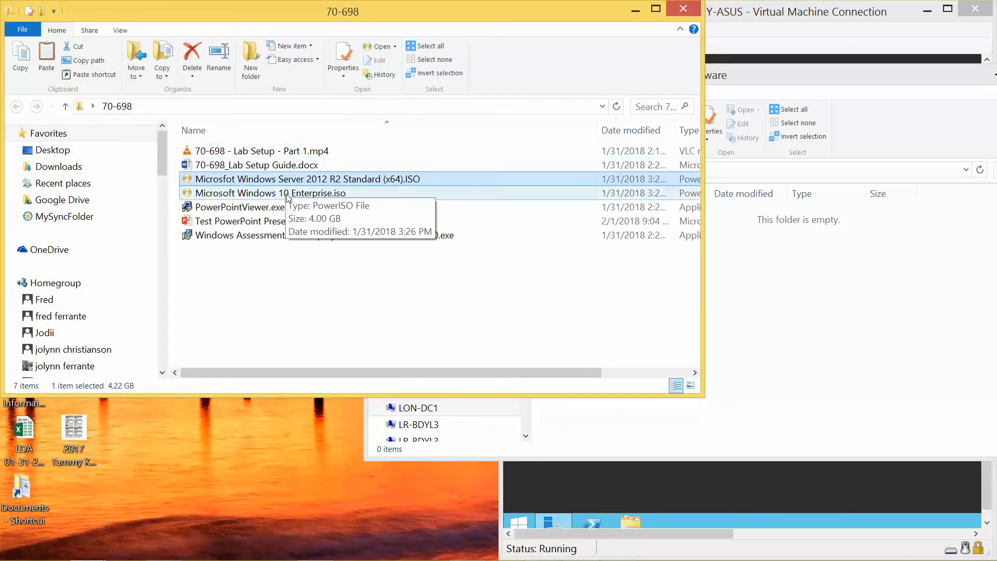
left_click(284, 238, "shift")
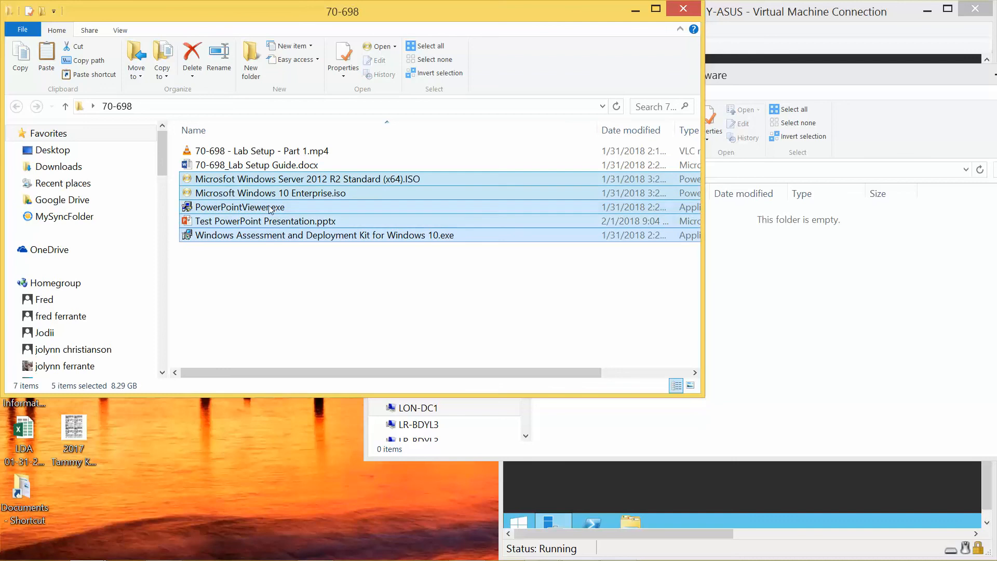
left_click_drag(270, 209, 799, 348)
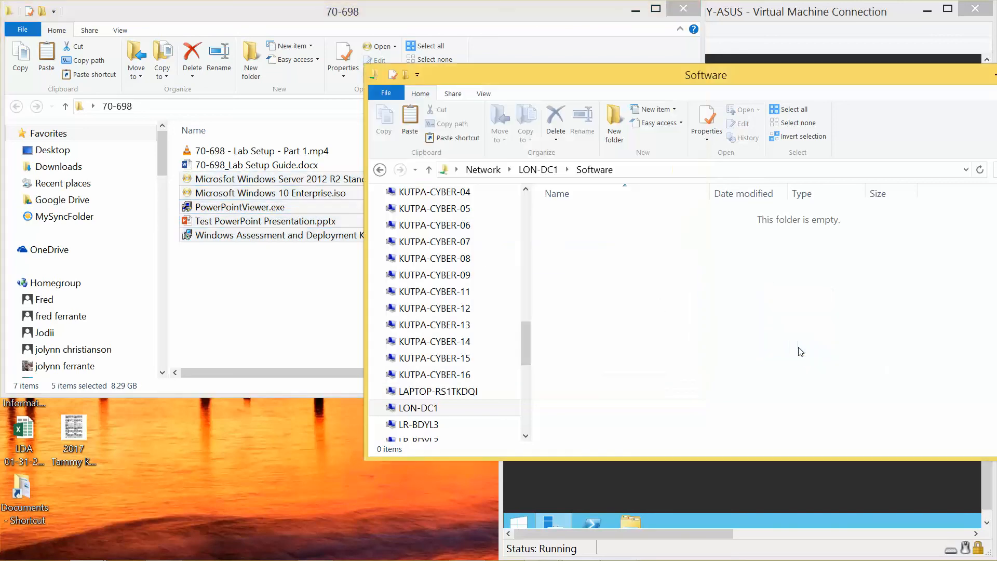
left_click(683, 8)
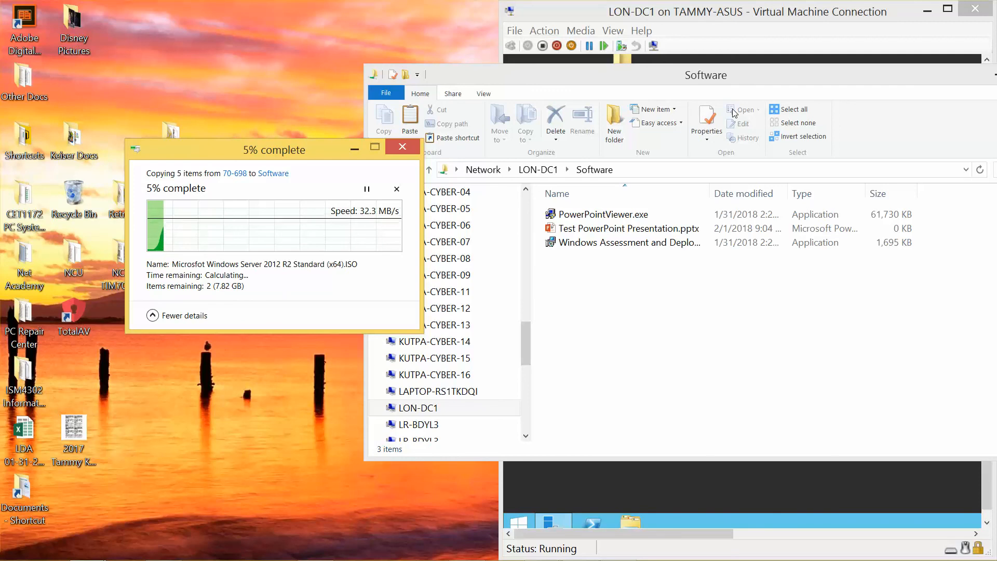
left_click(807, 79)
left_click_drag(806, 79, 661, 79)
left_click(204, 146)
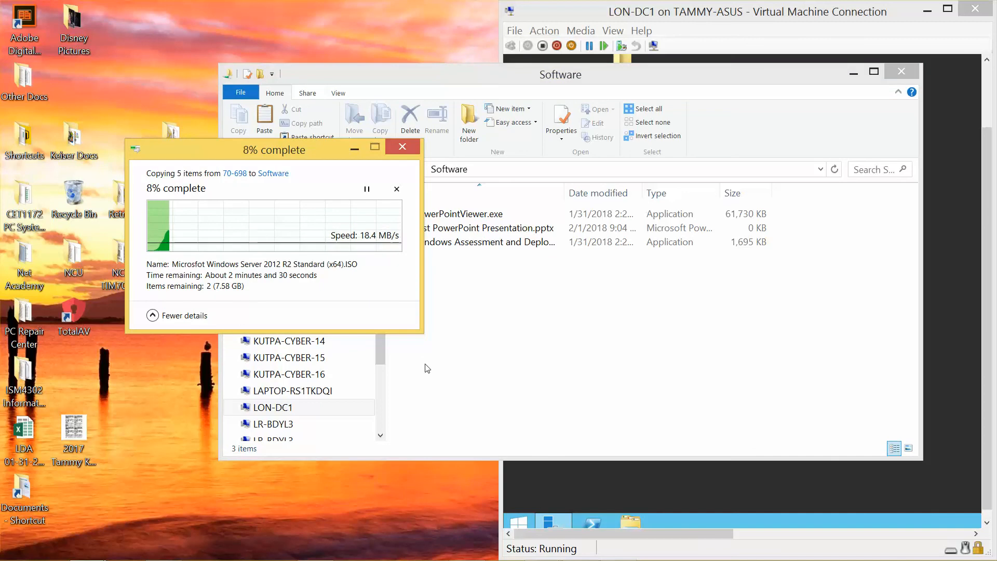
mouse_move(597, 559)
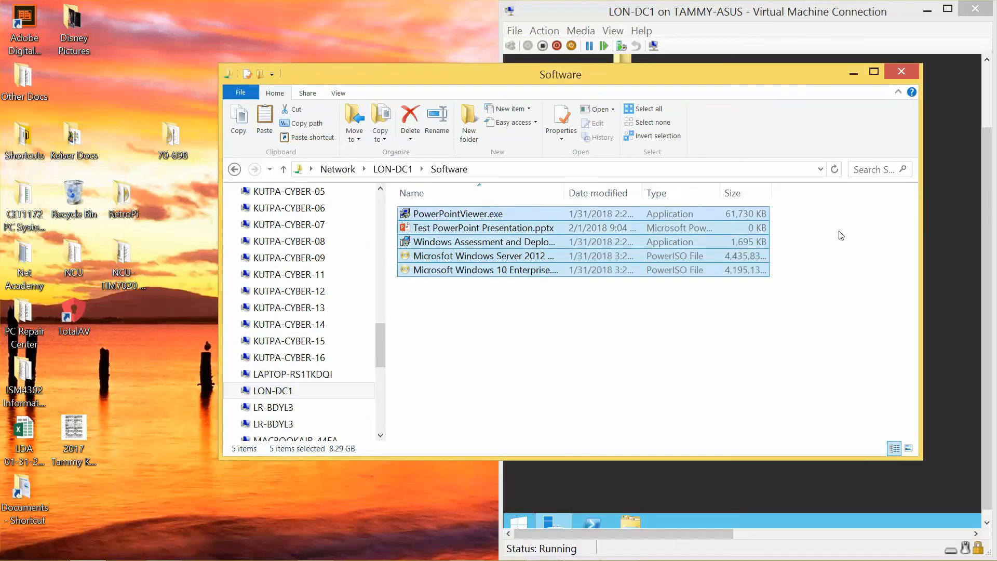
Step: Close the host's Software window and open C:\Software inside the full-screen LON-DC1 VM
left_click(899, 76)
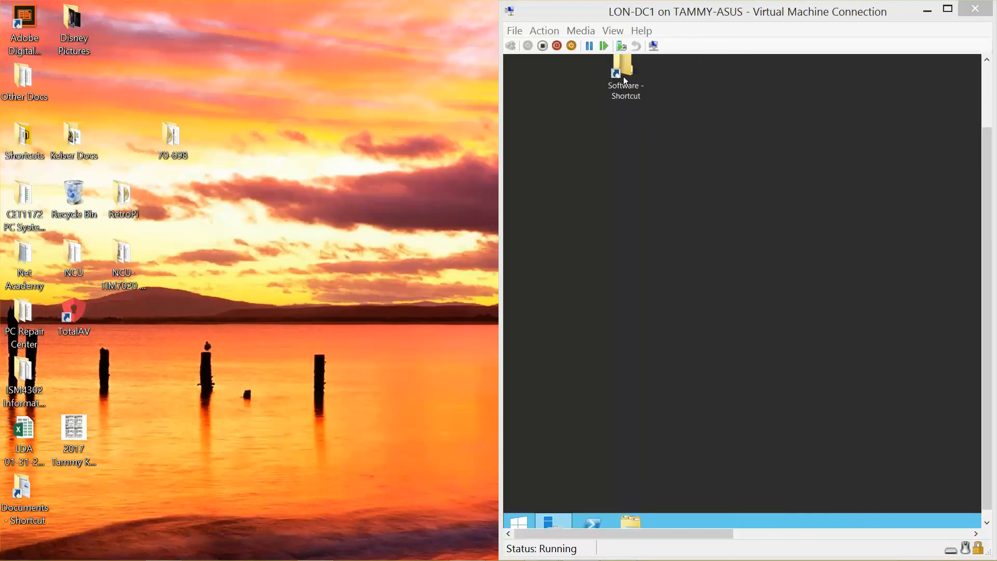
double_click(632, 90)
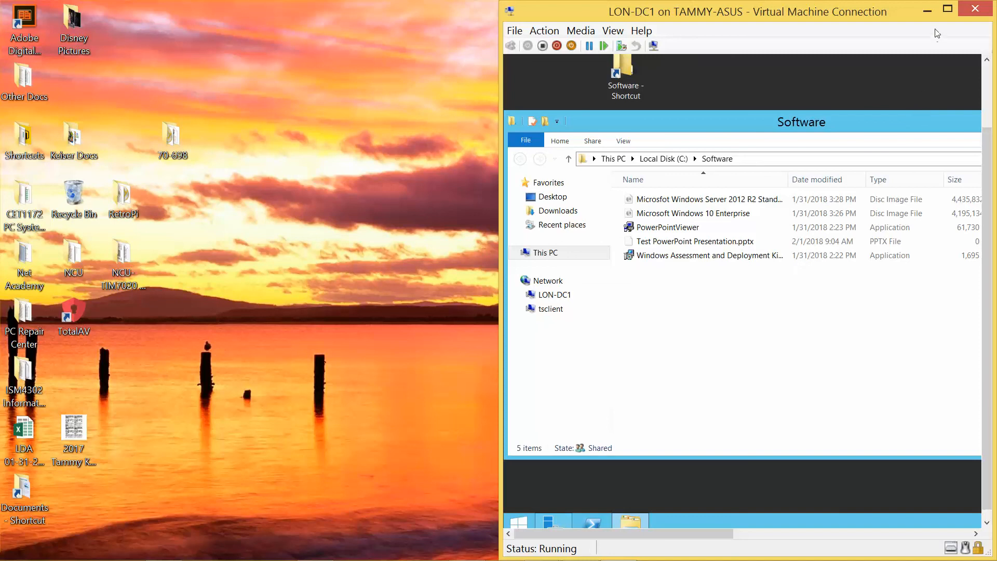
left_click(947, 9)
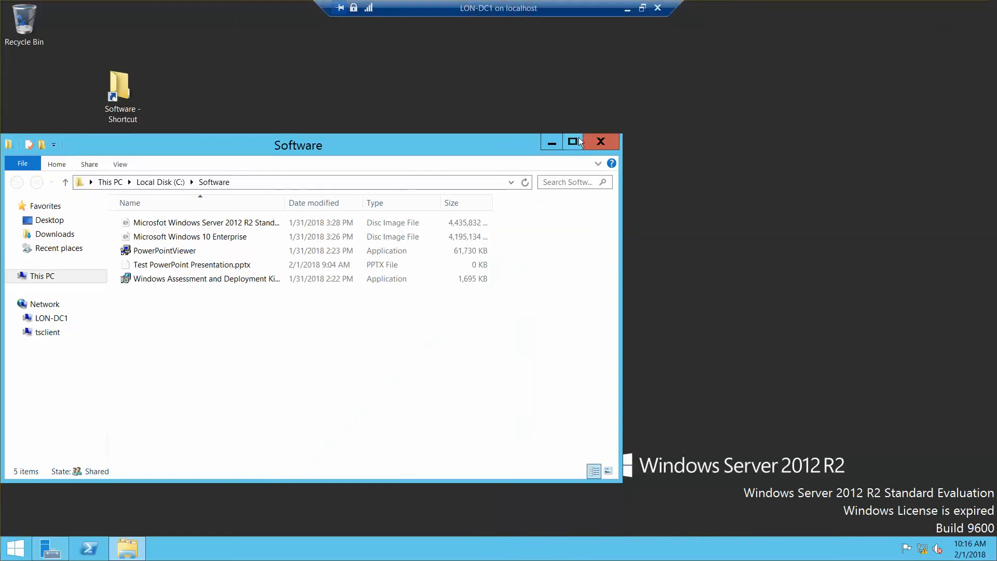
left_click(607, 140)
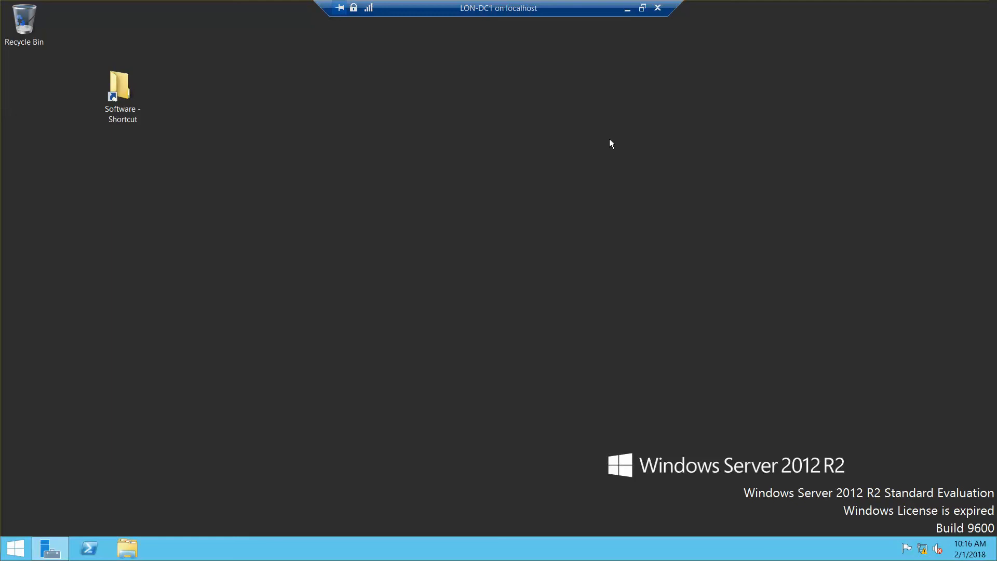
double_click(119, 89)
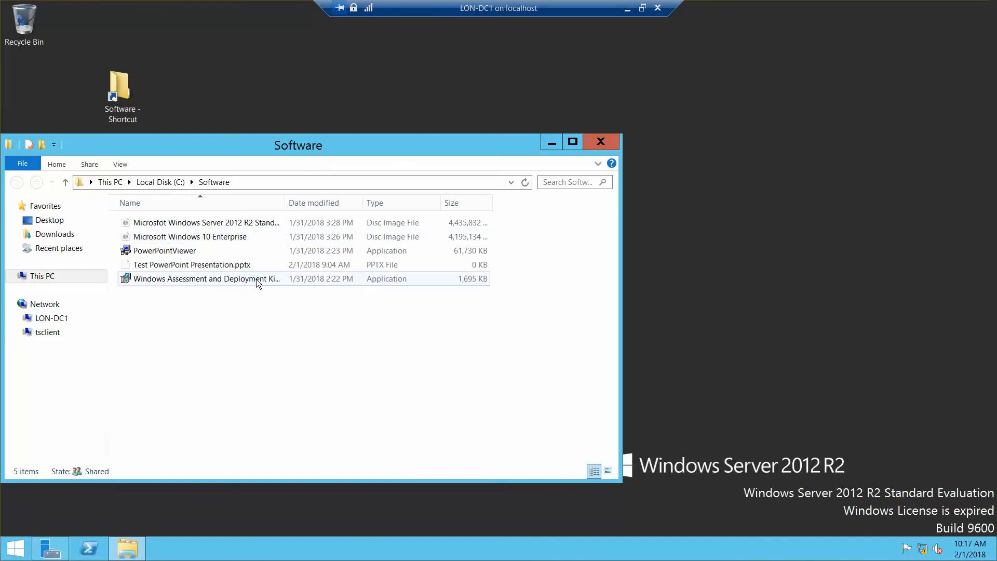
Step: Launch the Windows Assessment and Deployment Kit installer and allow it to Run past the security warning
mouse_move(256, 279)
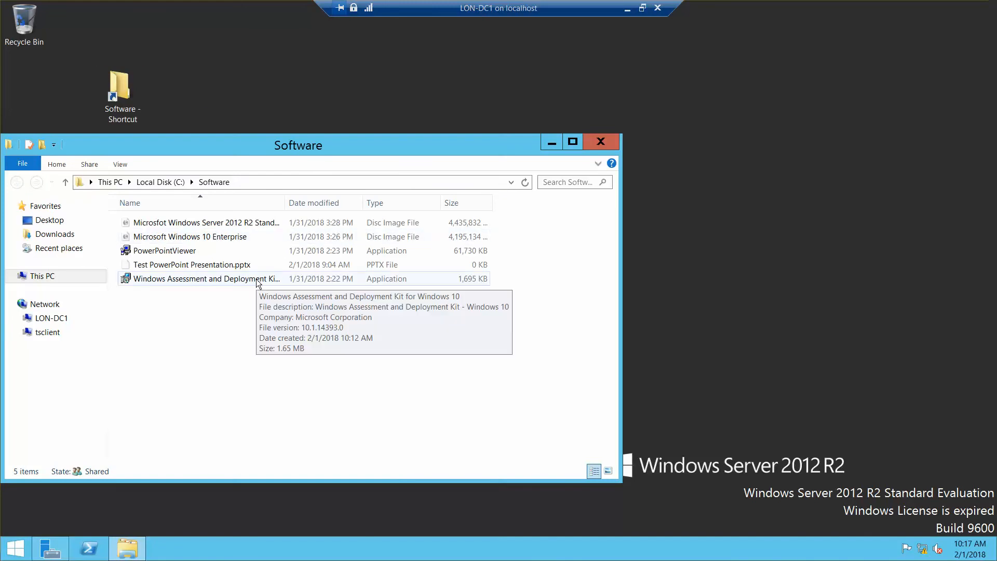
left_click(257, 279)
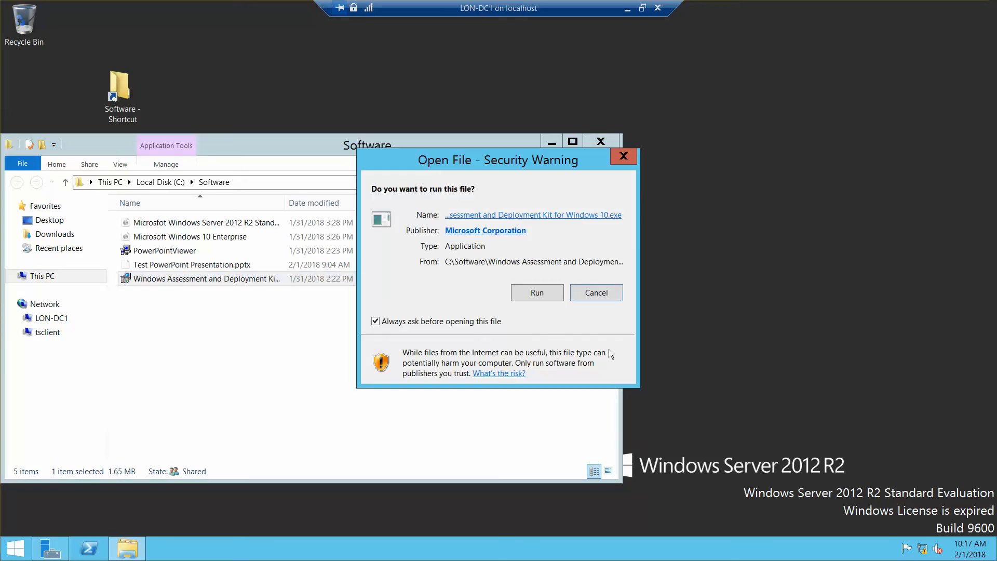
left_click(537, 293)
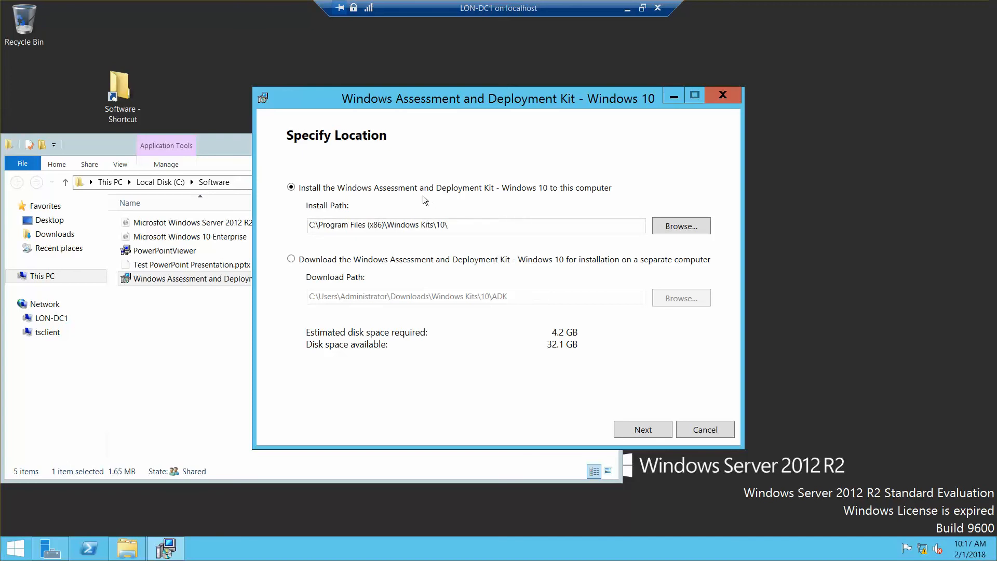
Step: Choose downloading the kit for a separate computer and browse to C:\Software as the location
left_click(291, 260)
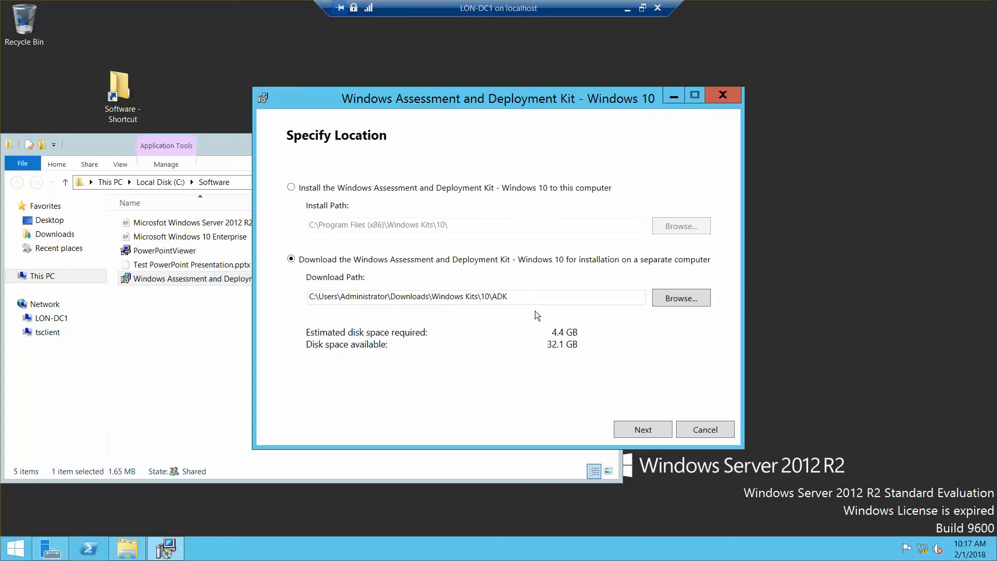
left_click(675, 299)
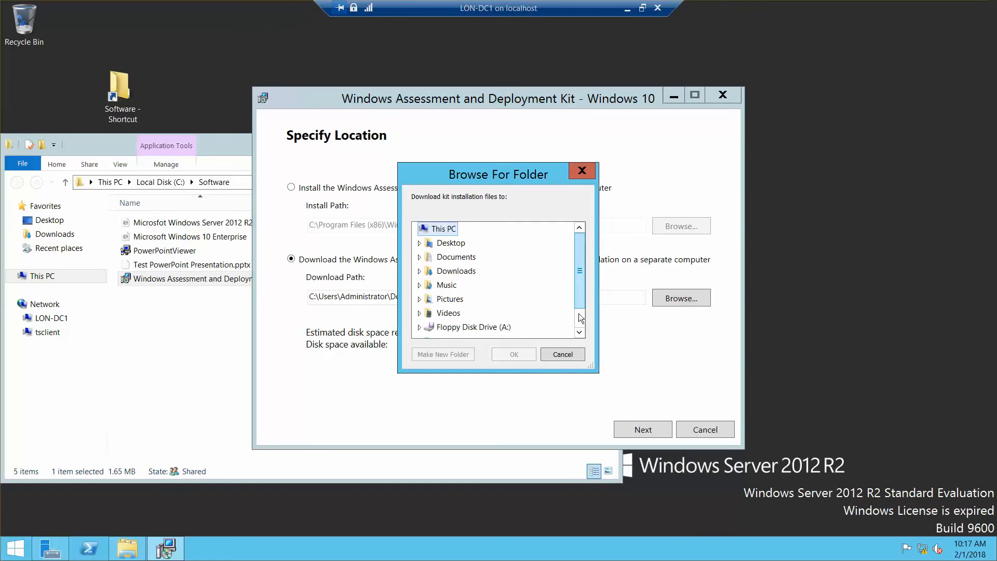
left_click(580, 333)
left_click(579, 332)
double_click(449, 313)
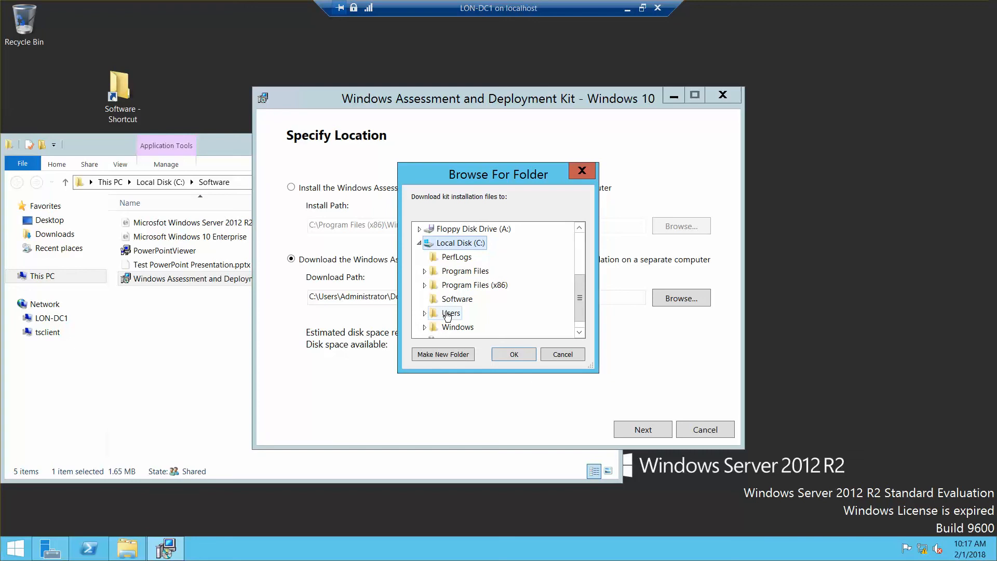
left_click(457, 300)
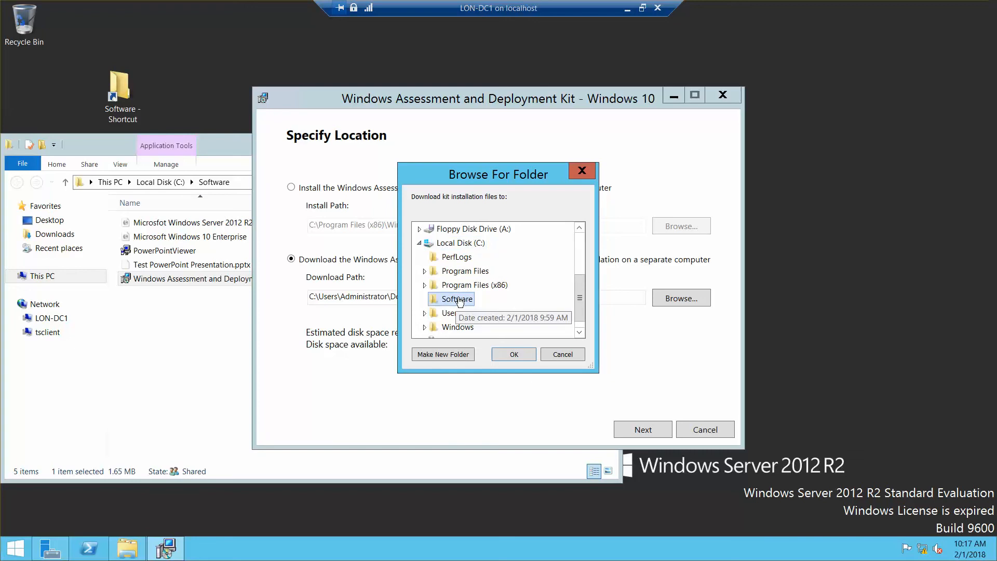
left_click(515, 357)
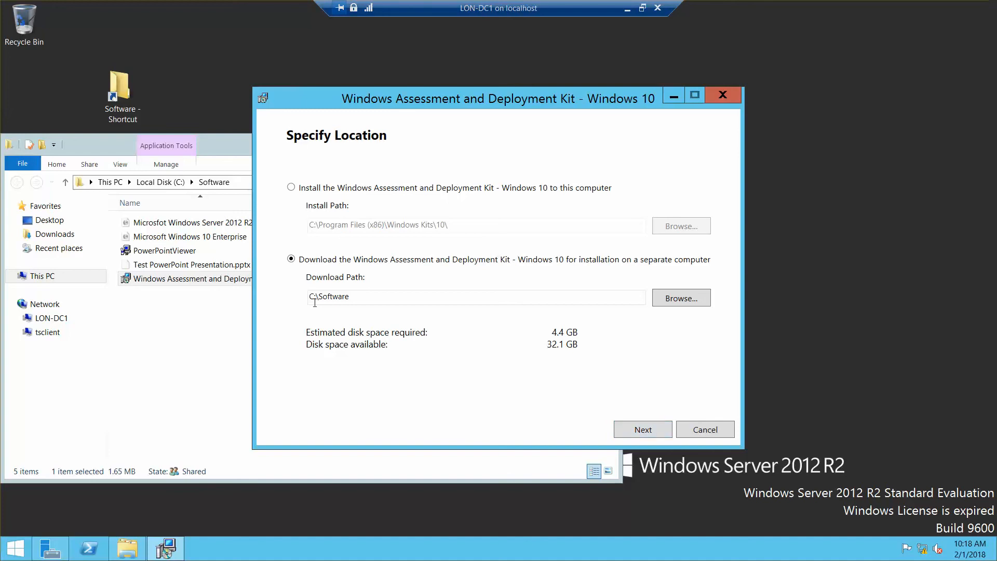
Step: Replace the download path with \\LON-DC1\Software
double_click(338, 298)
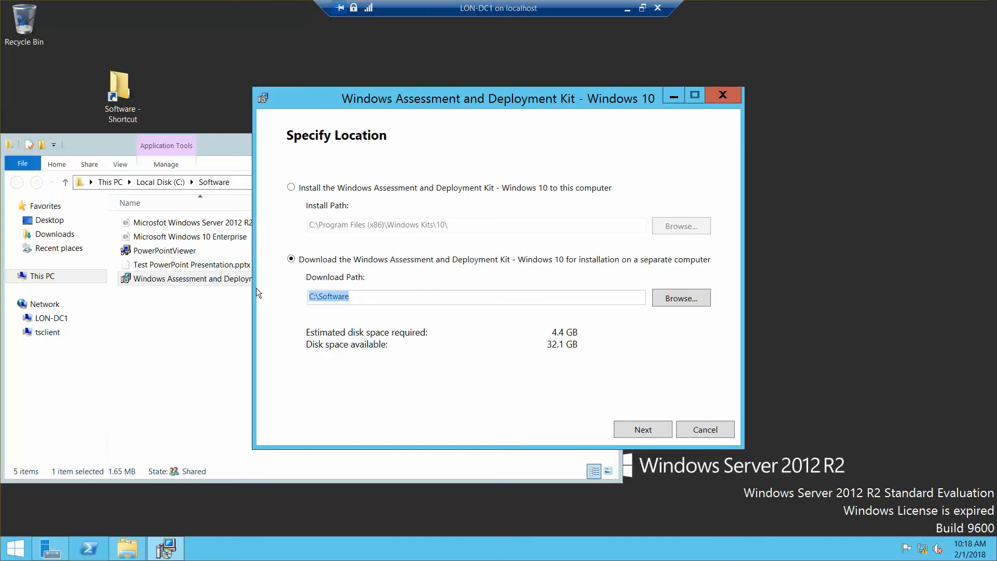
type("\\\\")
type("LON-DC1\\Software")
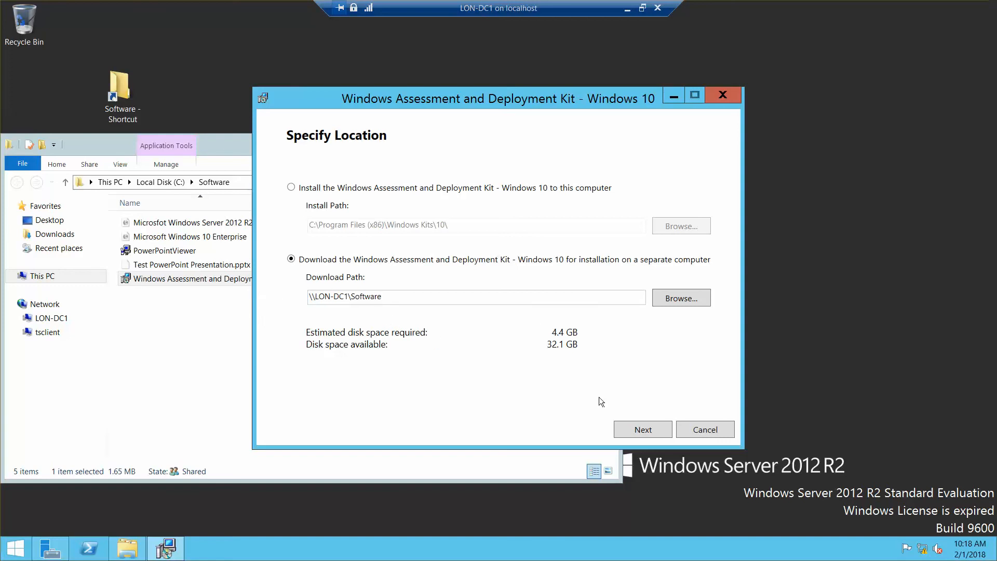
Step: Accept the download path, answer No to Windows Kits usage data, and continue to the license
left_click(634, 430)
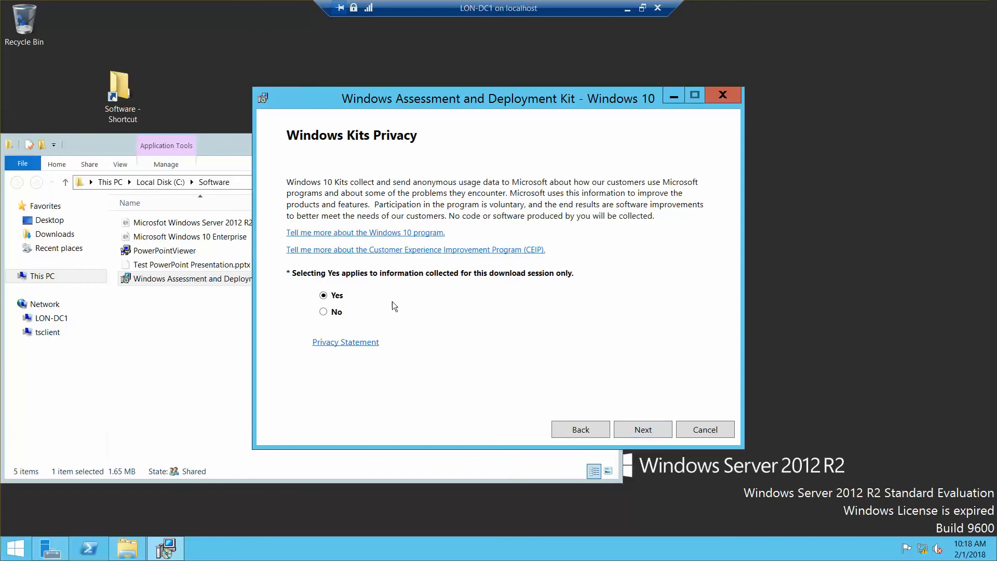
left_click(322, 311)
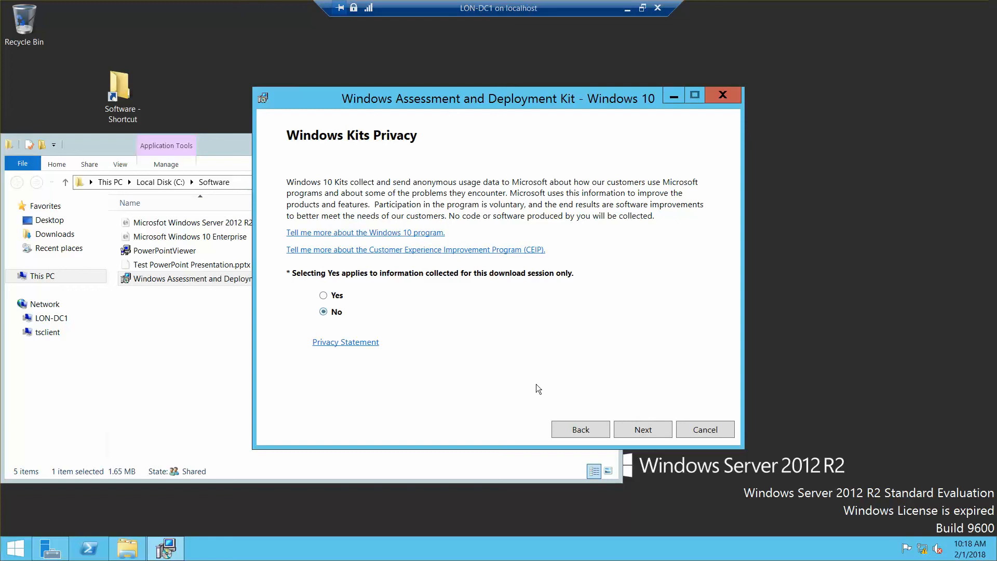
left_click(644, 431)
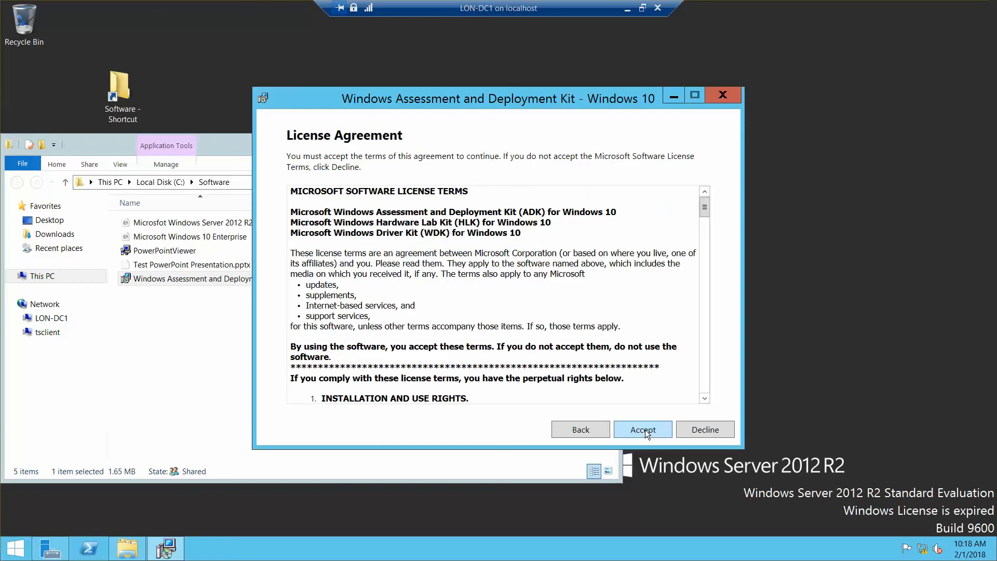
Step: Accept the license, cancel the download that fails to locate content, confirm Yes, and close setup
left_click(645, 431)
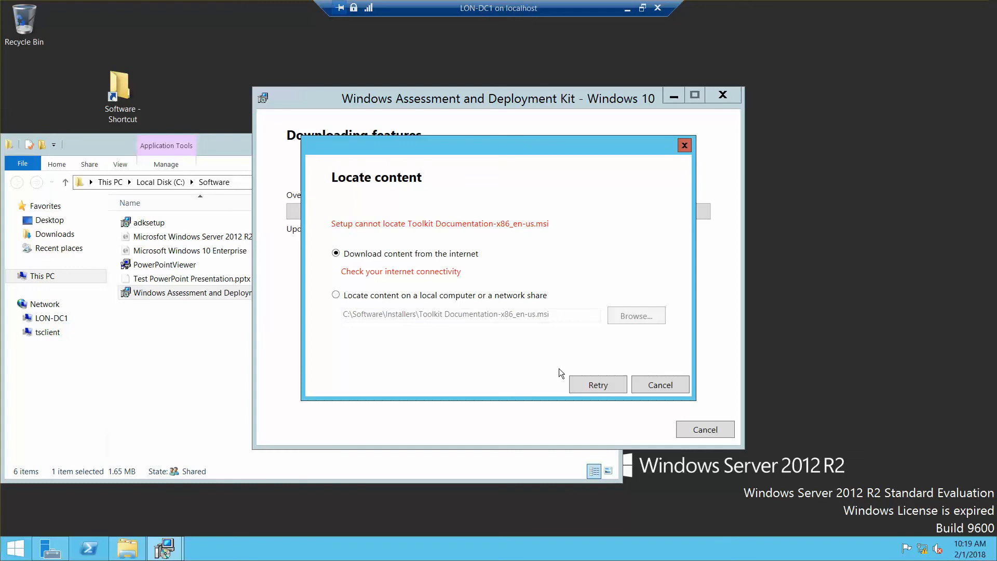
left_click(660, 386)
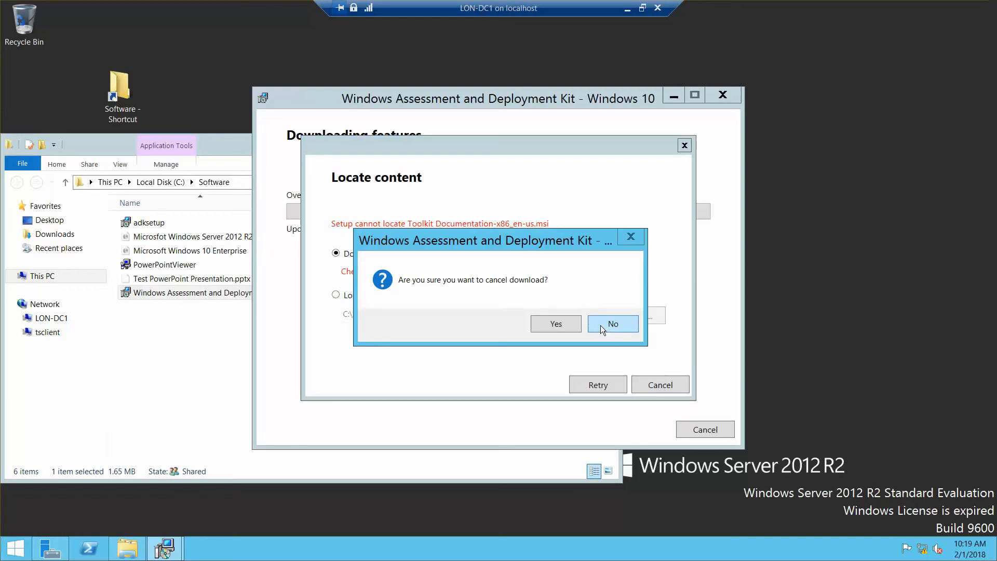
left_click(551, 320)
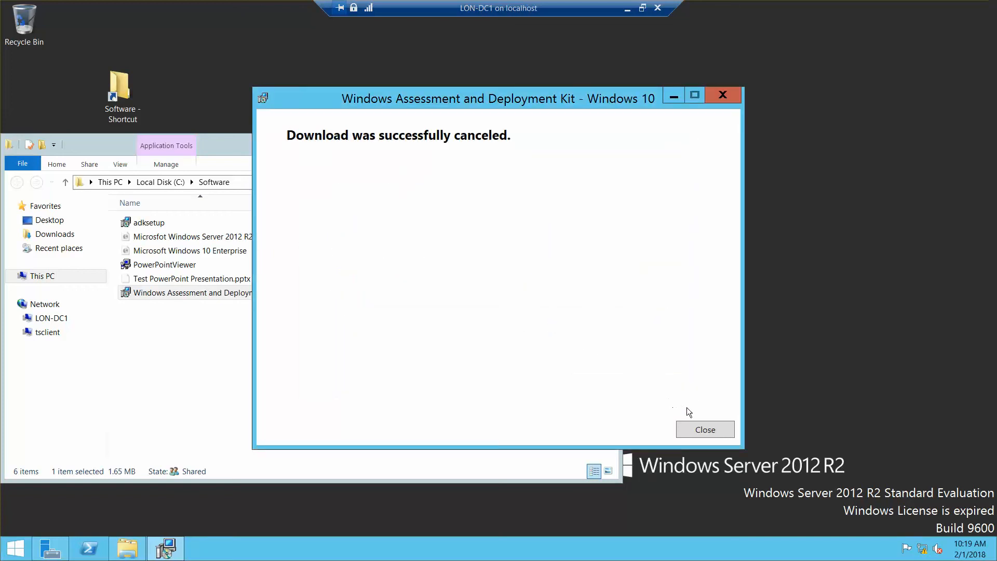
left_click(705, 430)
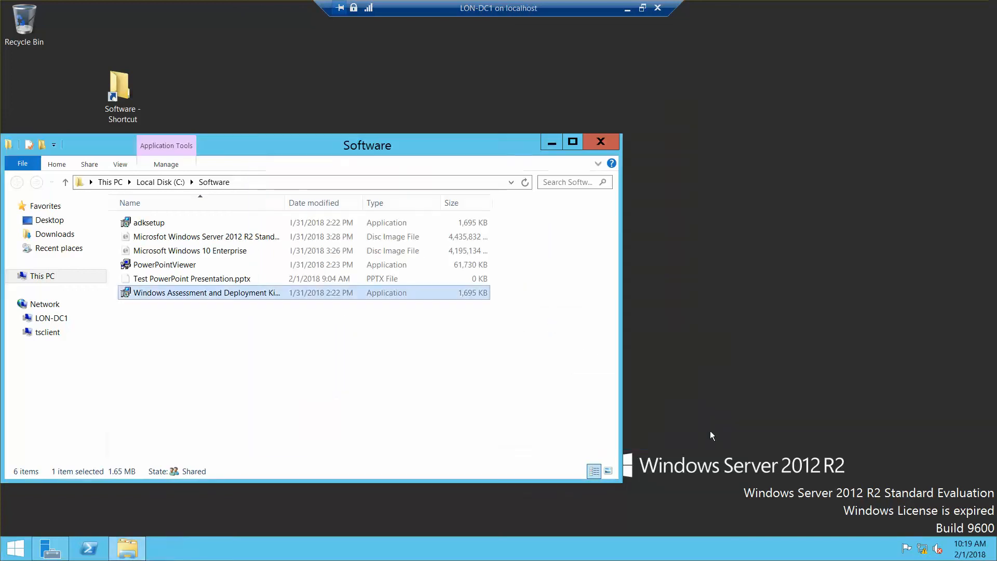
Step: Leave the LON-DC1 session and launch the Windows ADK installer from the host's 70-698 folder, bypassing SmartScreen
left_click(603, 141)
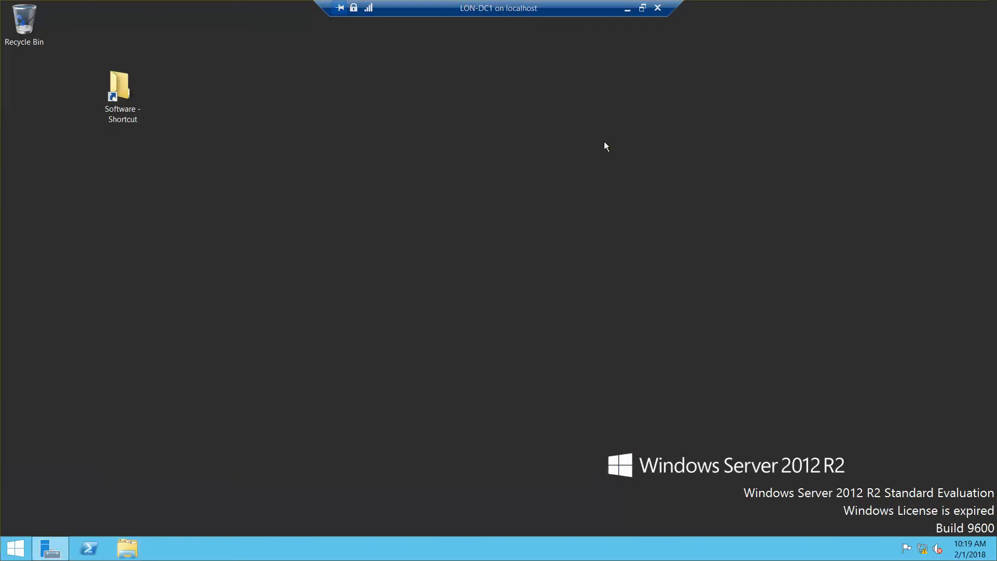
left_click(629, 8)
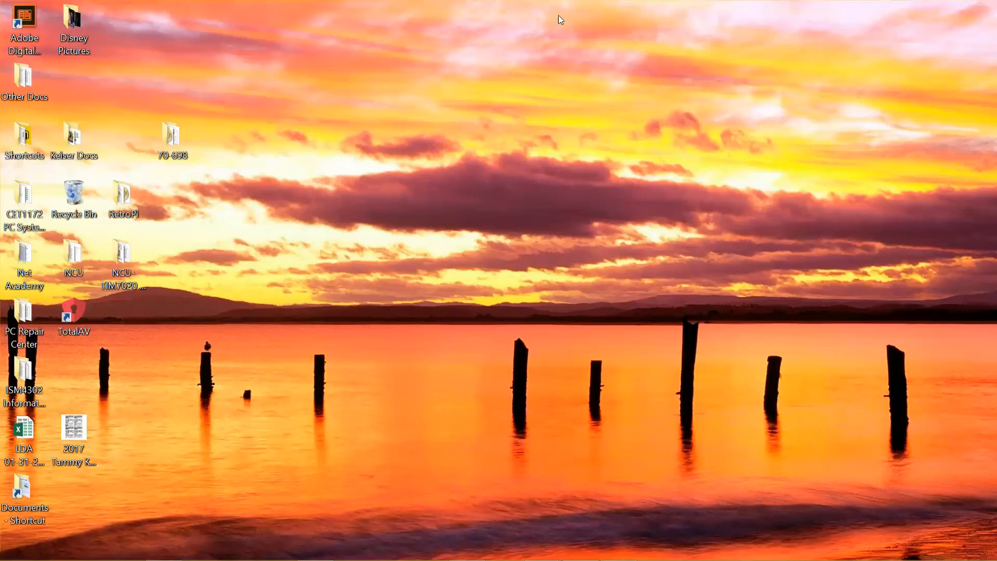
double_click(175, 147)
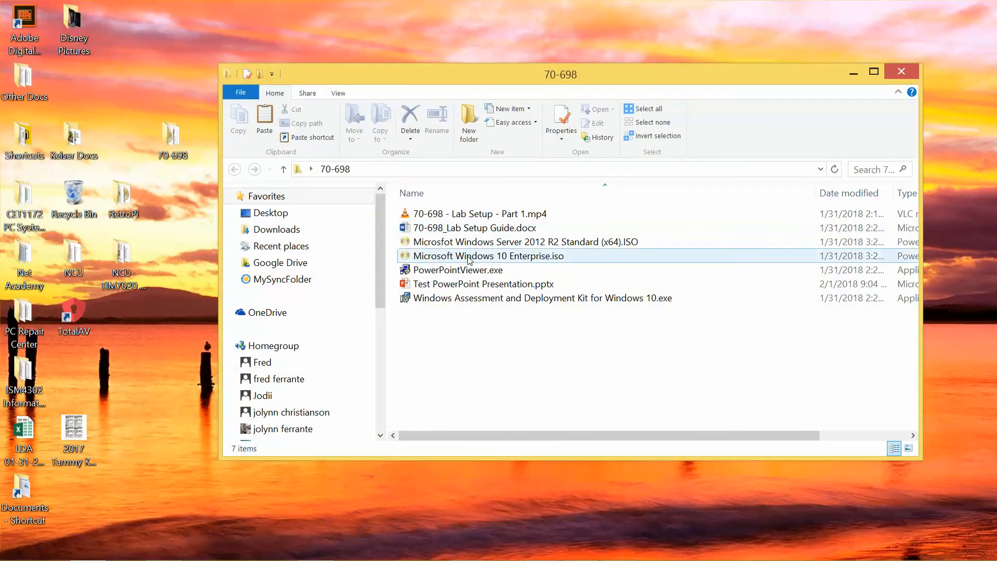
double_click(493, 298)
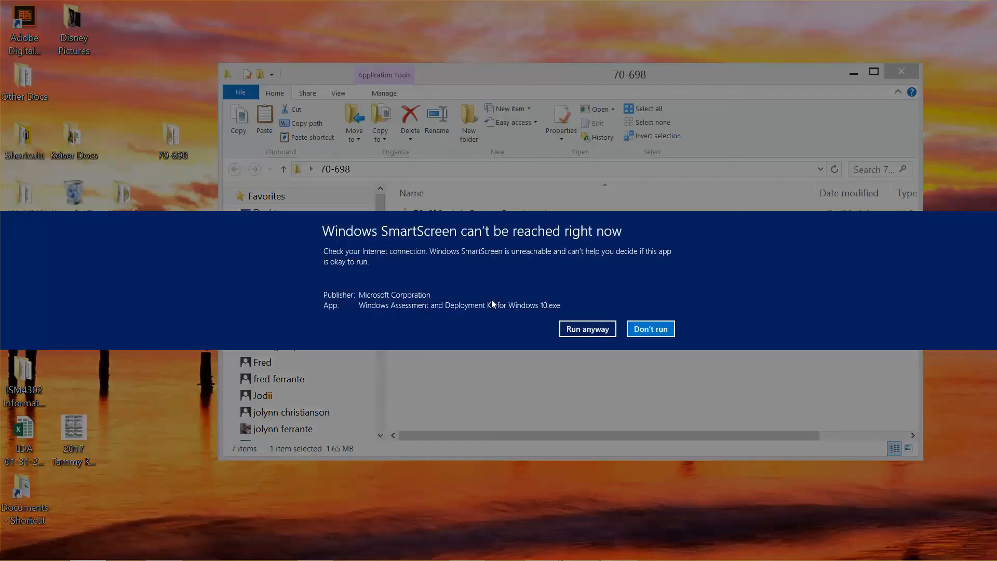
left_click(577, 331)
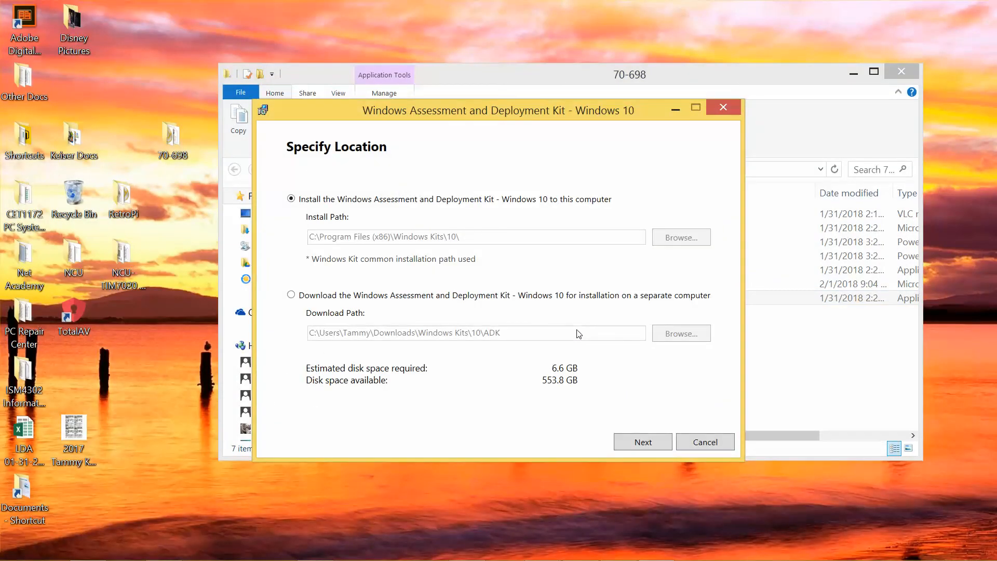
Step: Choose to download the Windows ADK for installation on a separate computer
left_click(292, 295)
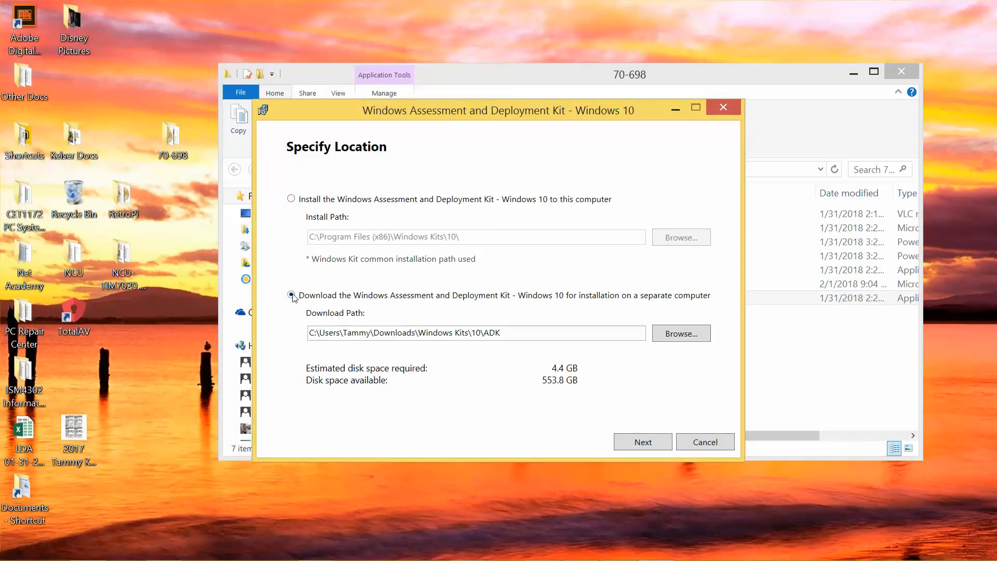
left_click(685, 334)
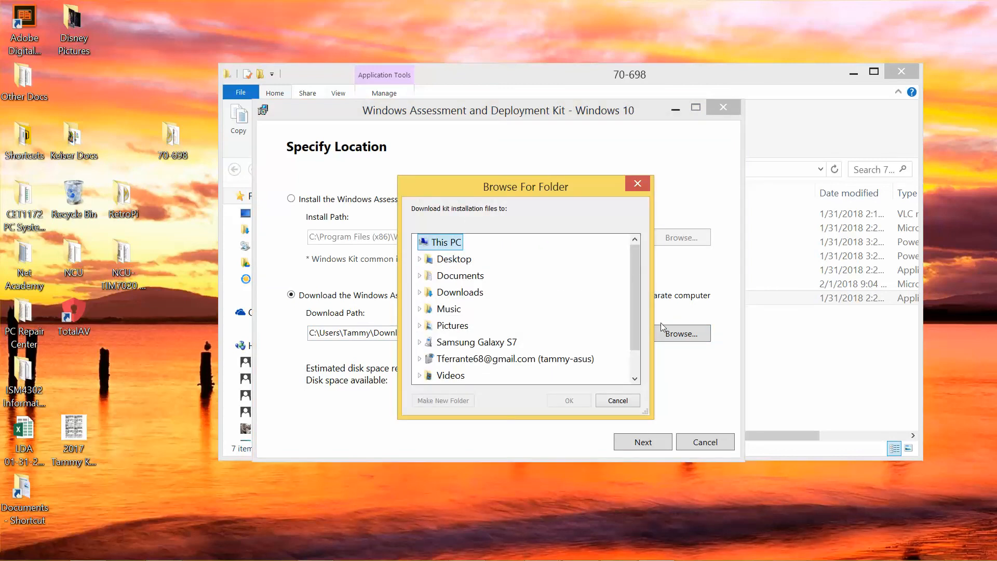
left_click_drag(634, 290, 614, 258)
left_click(617, 400)
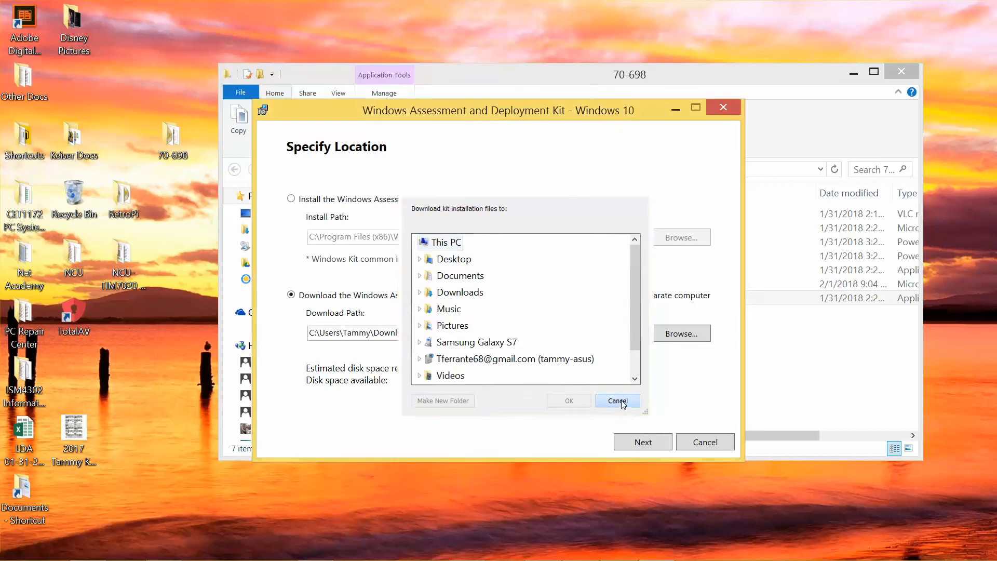
Step: Edit the download path to read \\LON-DC1\Software\Windows Kits\10\ADK
left_click_drag(541, 334, 274, 302)
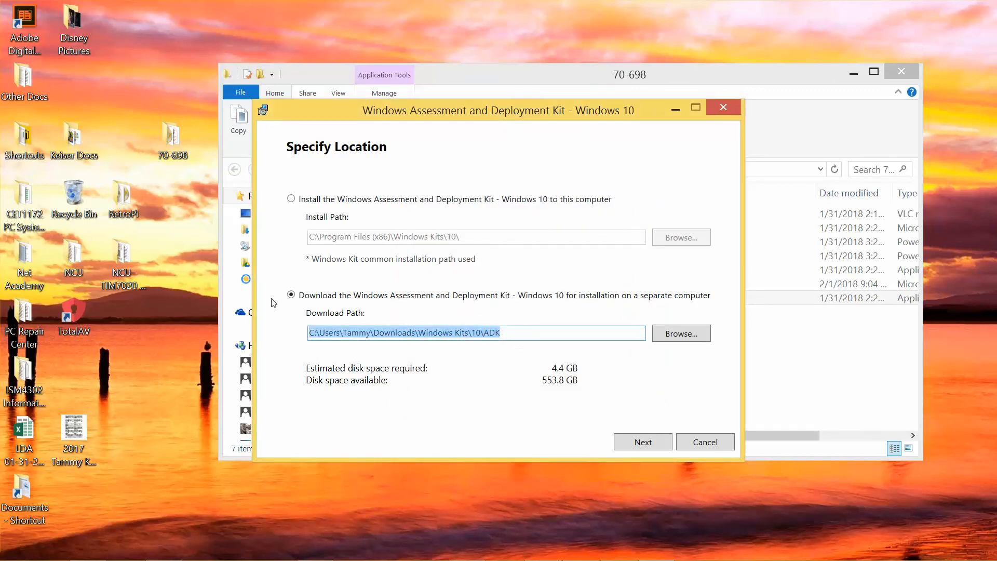
key("Left")
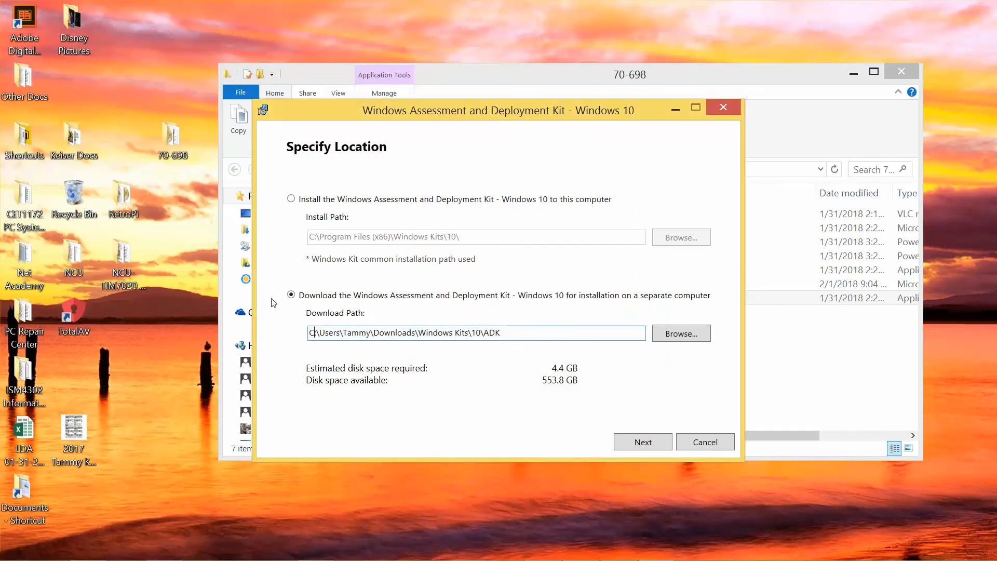
key("BackSpace")
key("BackSpace")
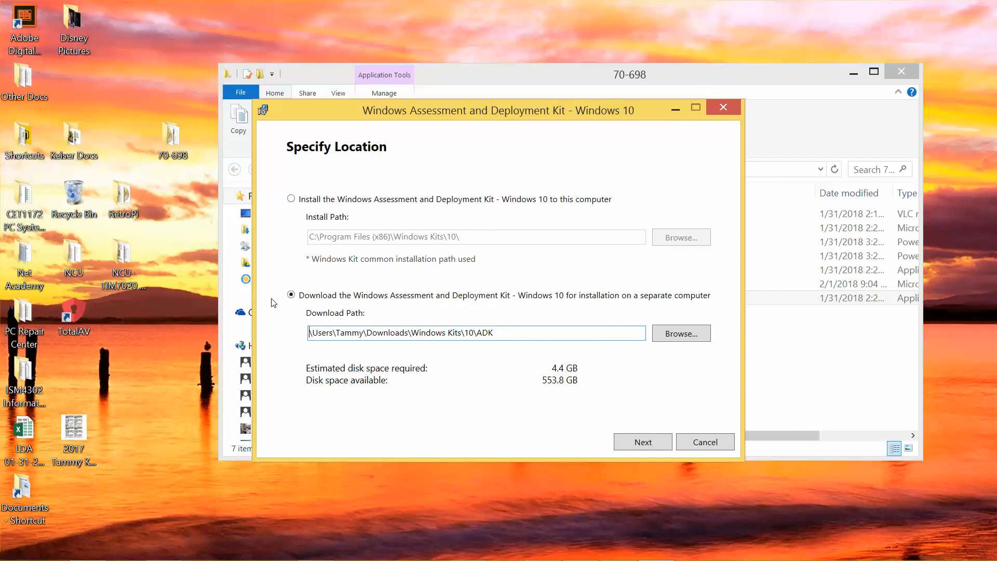
type("\\")
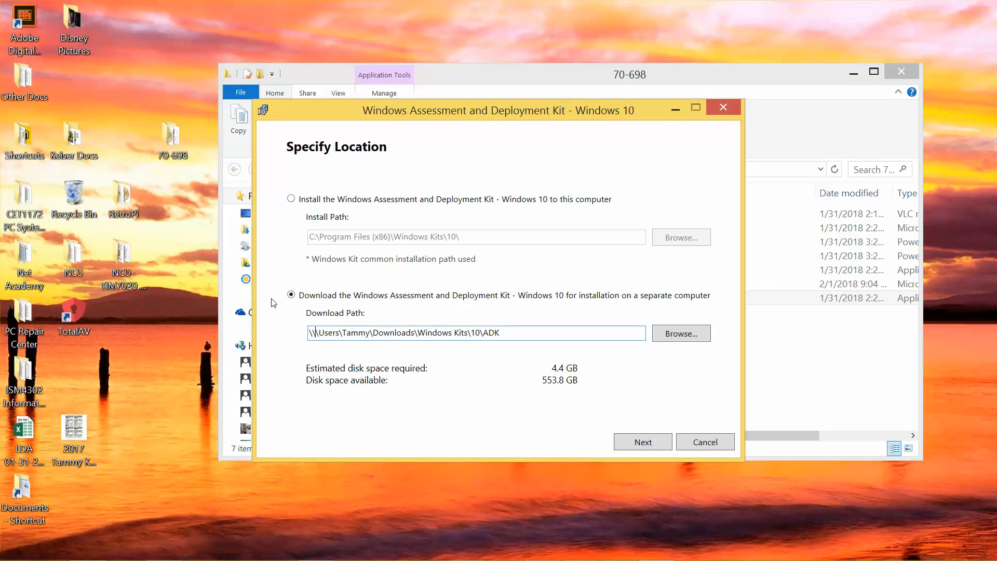
type("LON")
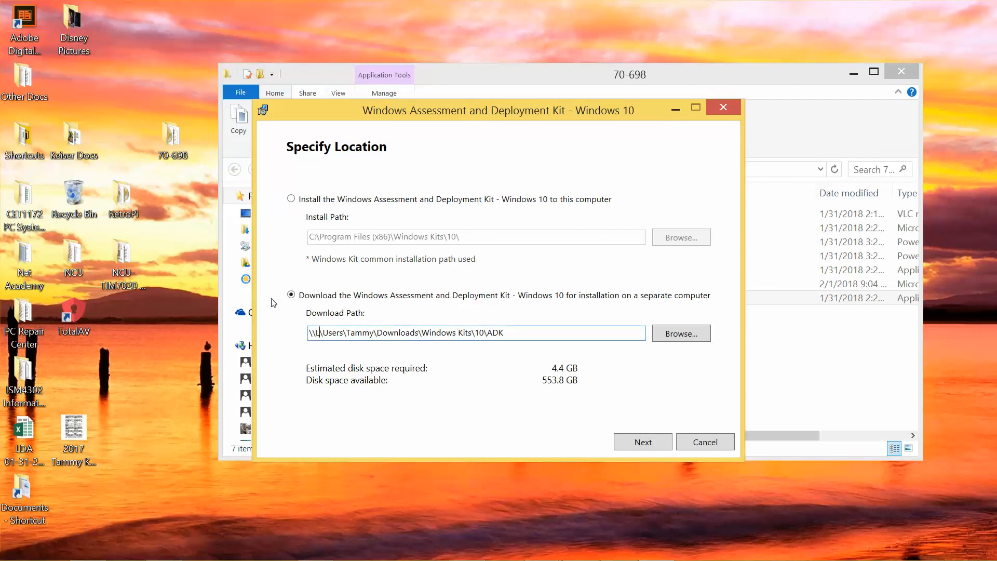
type("-")
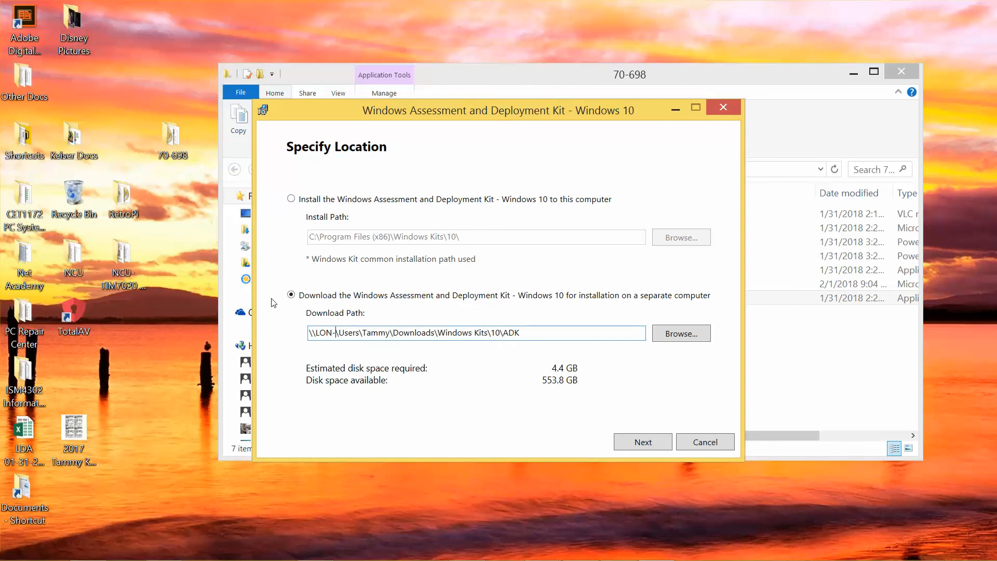
type("DC1")
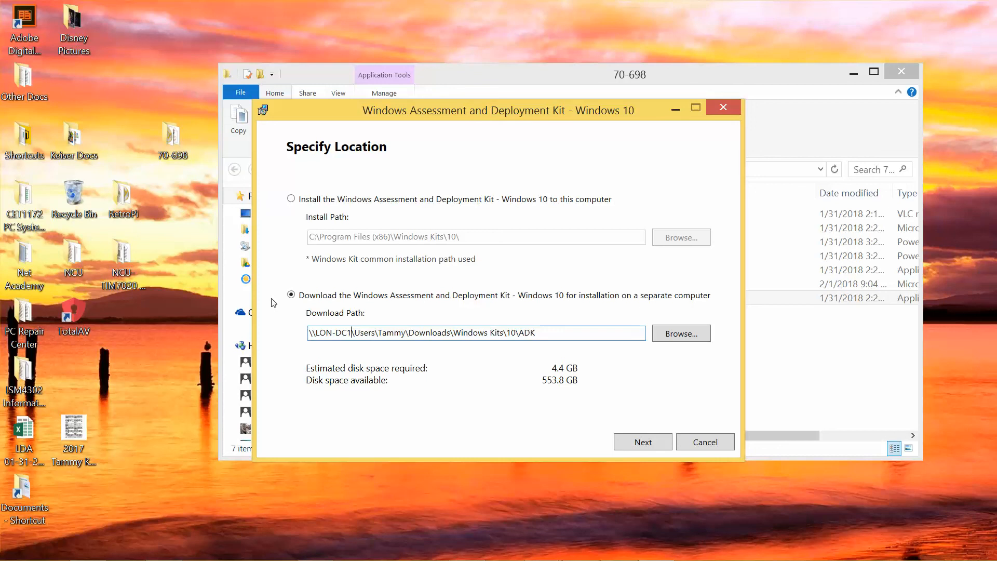
key("BackSpace")
key("BackSpace")
key("BackSpace")
key("BackSpace")
key("BackSpace")
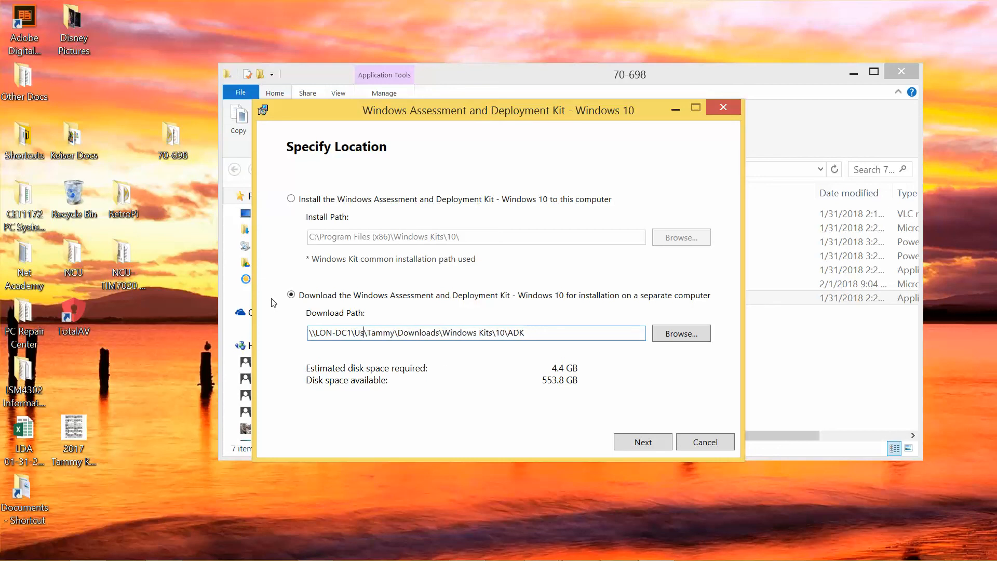
type("Software")
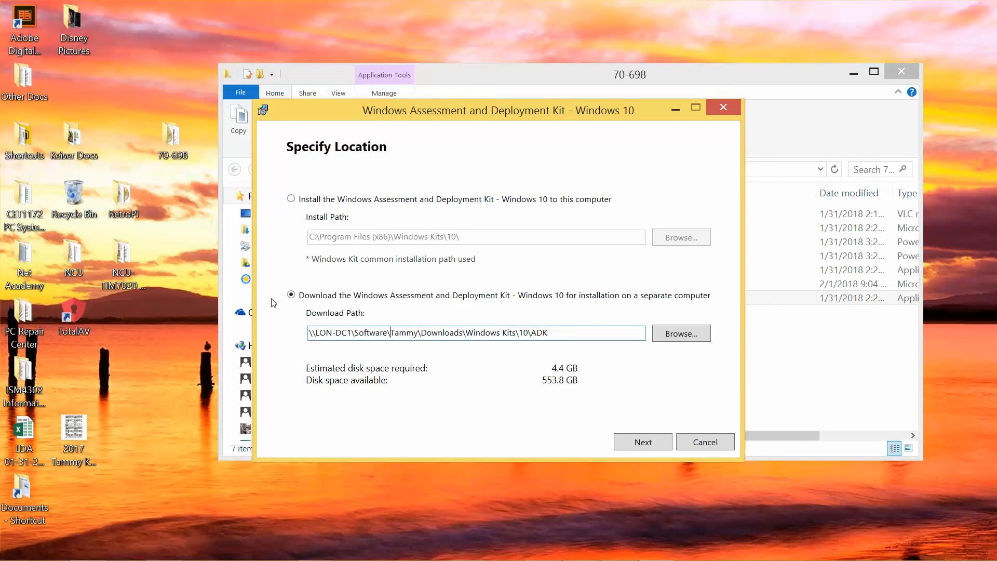
key("Delete")
key("Delete")
key("Delete")
key("Delete")
key("Delete")
key("Delete")
key("Delete")
key("Delete")
key("Delete")
key("Delete")
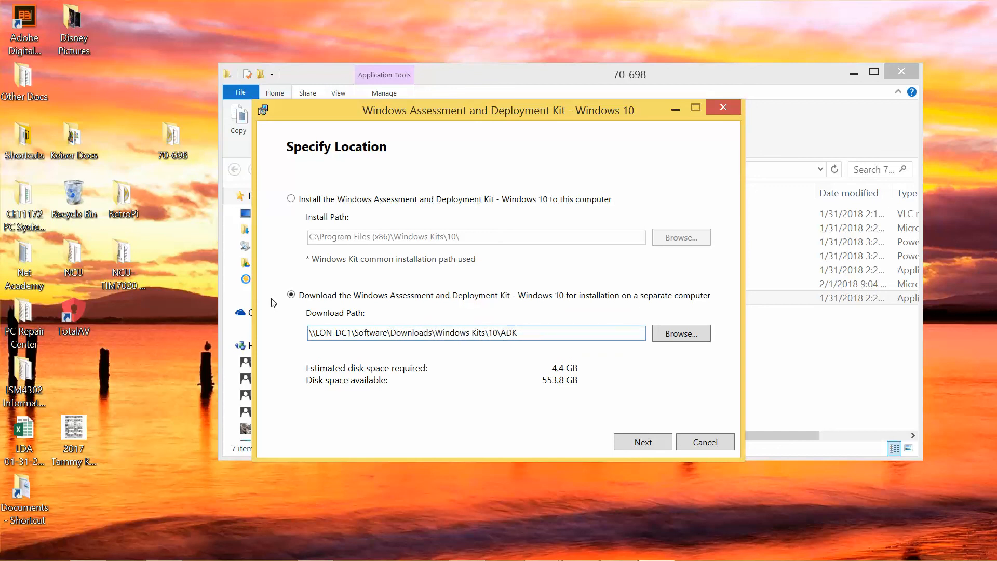
key("Delete")
key("Delete")
key("Delete")
key("Delete")
key("Delete")
key("Delete")
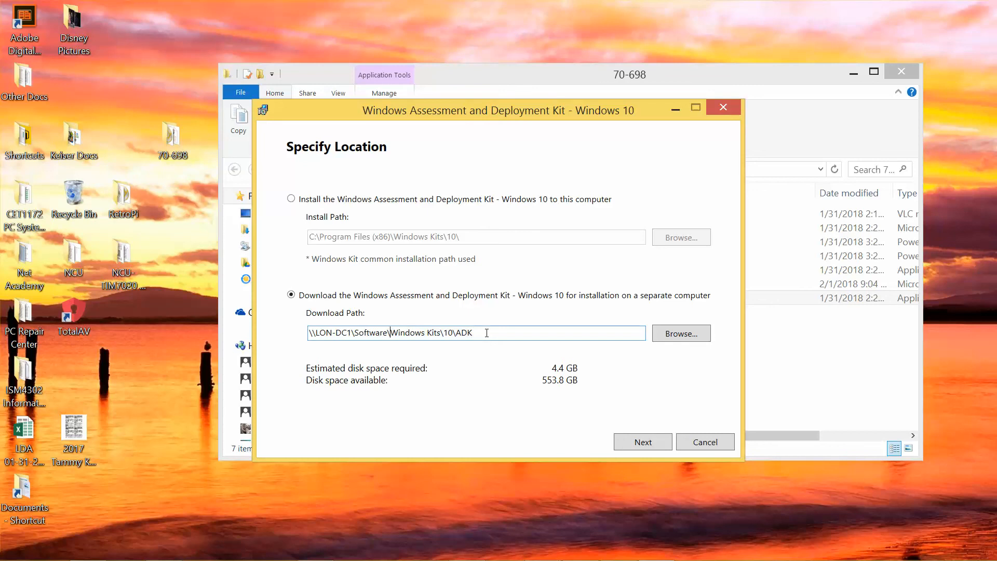
key("BackSpace")
type("\\")
Step: Continue past the location and privacy pages, accept the license, and begin the feature download
left_click(643, 442)
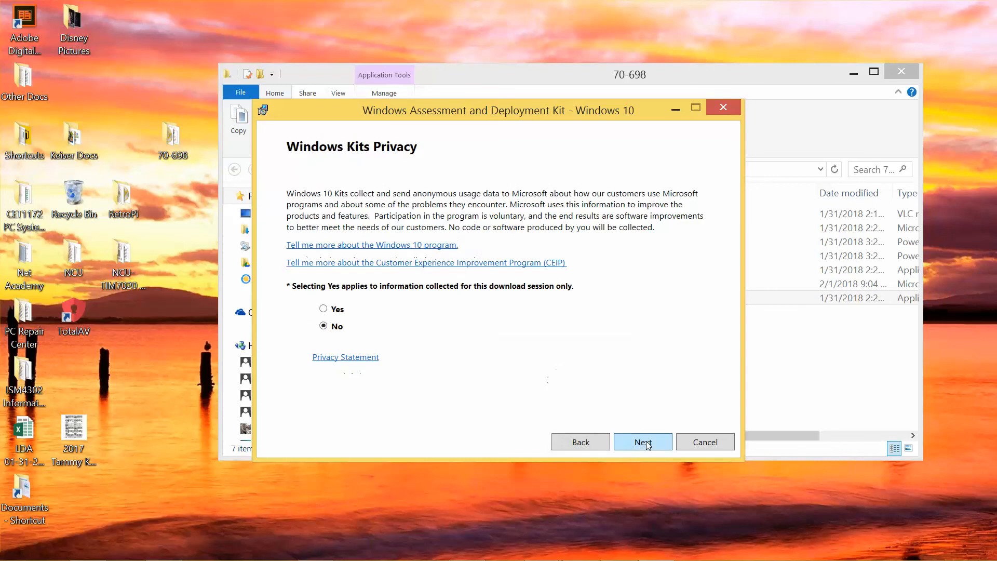
left_click(644, 442)
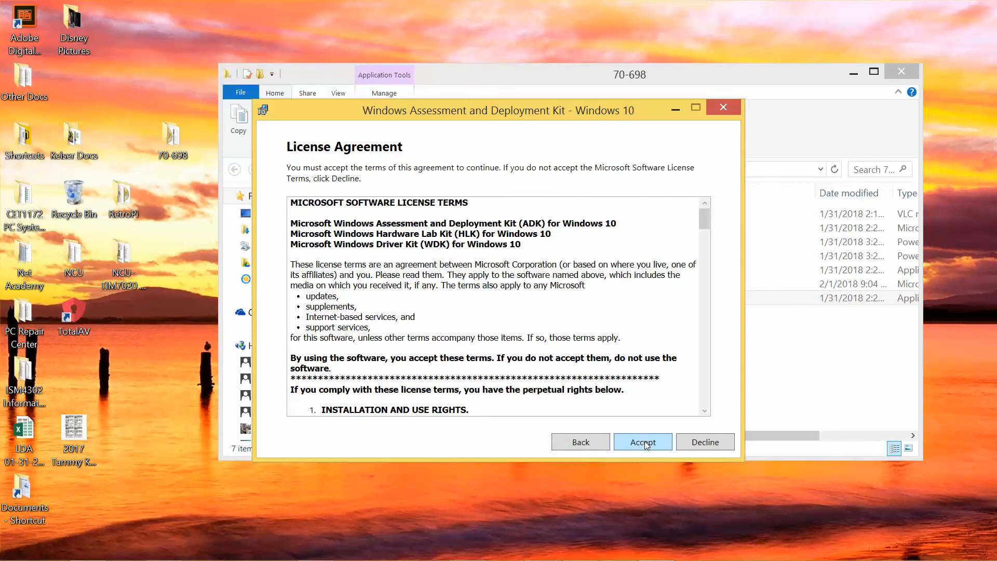
left_click(643, 443)
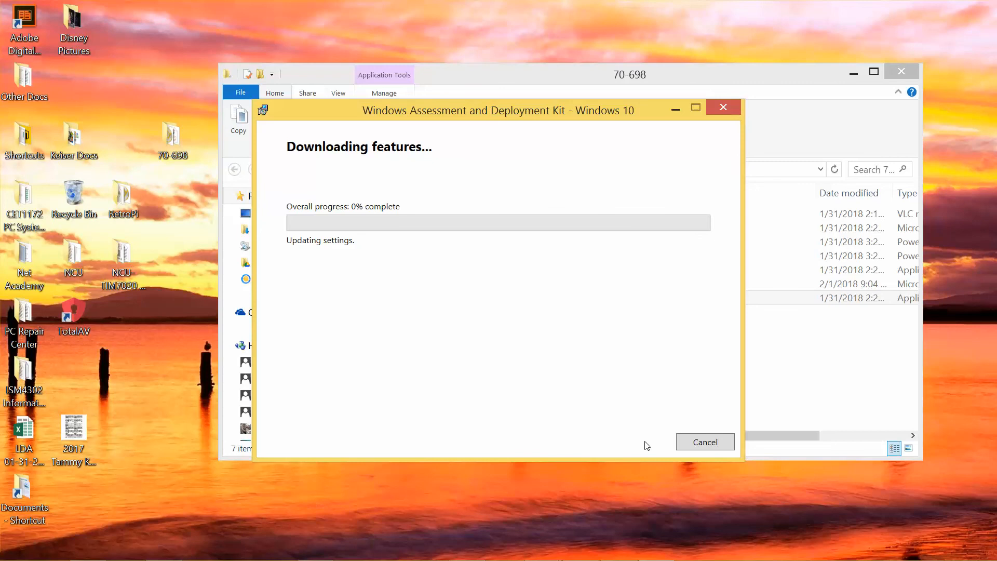
mouse_move(425, 558)
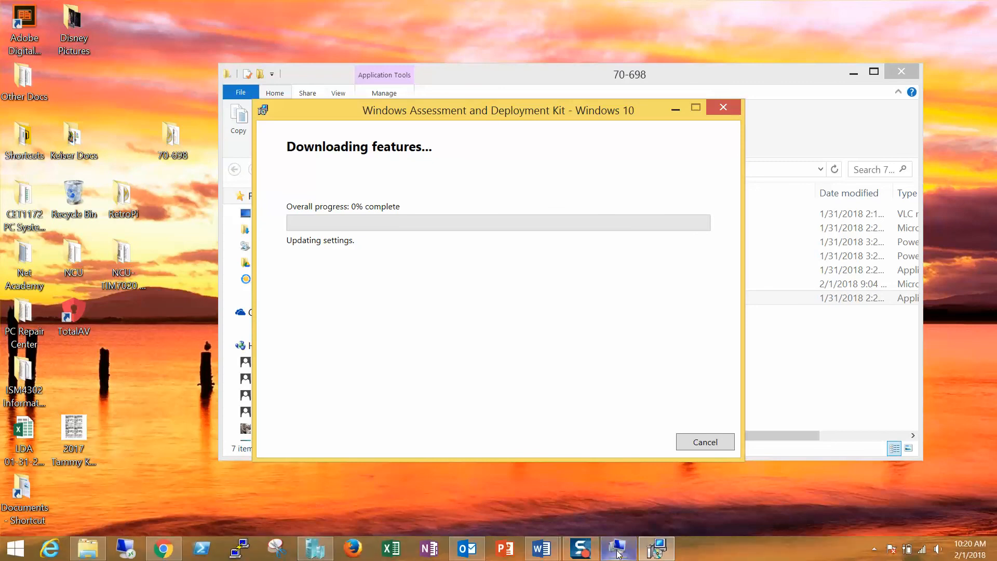
Step: On LON-DC1, browse Software > Windows Kits > 10 > ADK to confirm Installers and adksetup are arriving
left_click(643, 461)
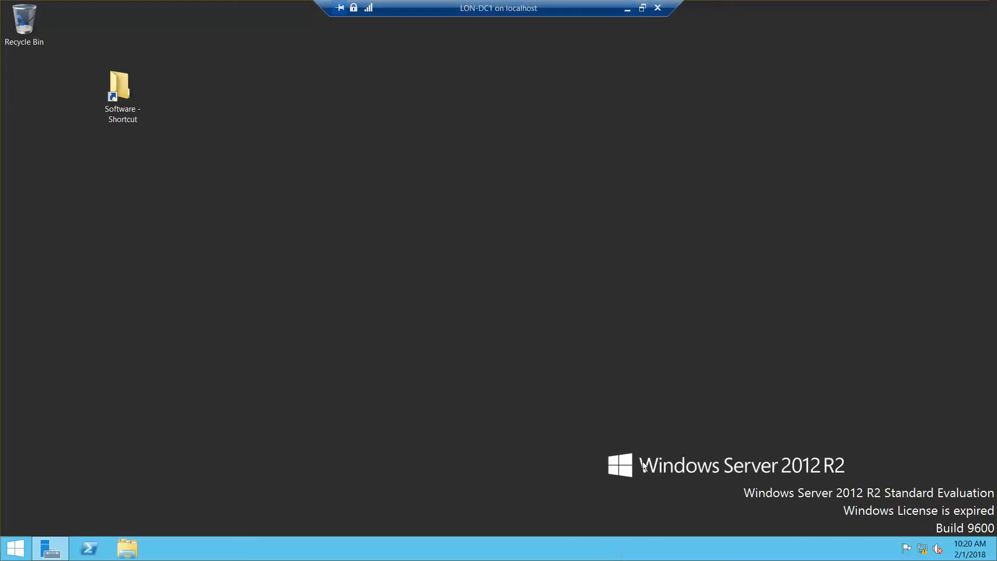
double_click(120, 108)
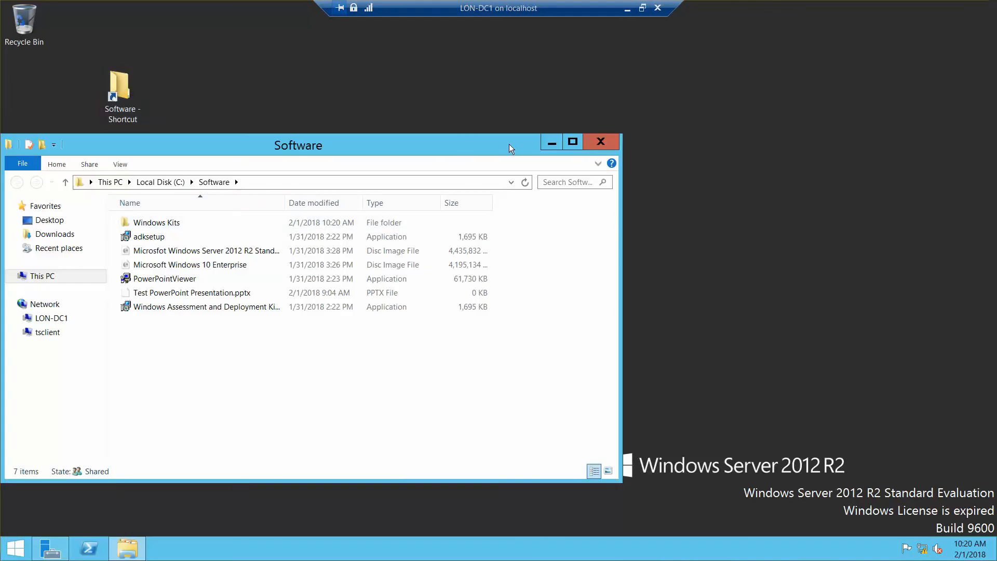
left_click_drag(488, 142, 794, 137)
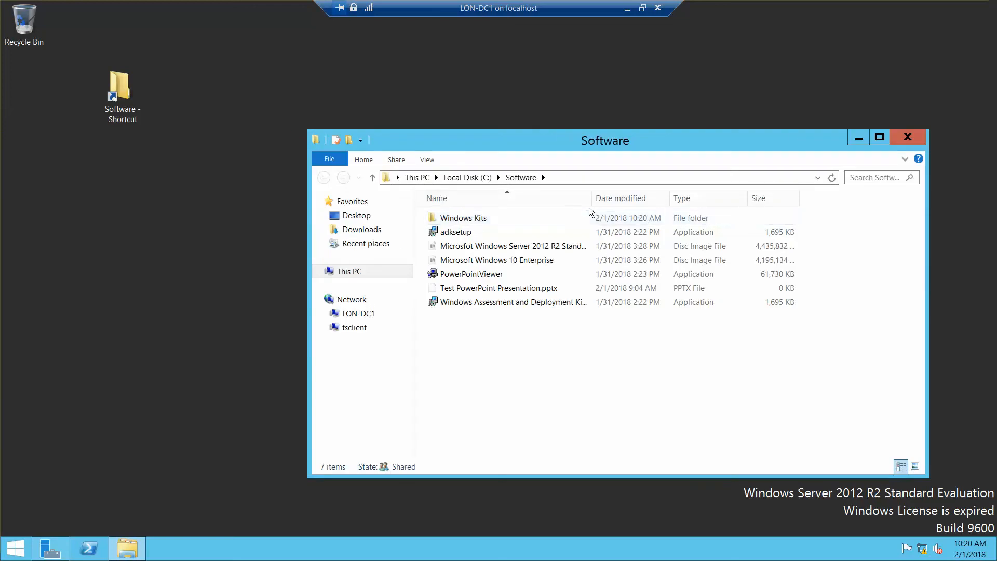
double_click(470, 217)
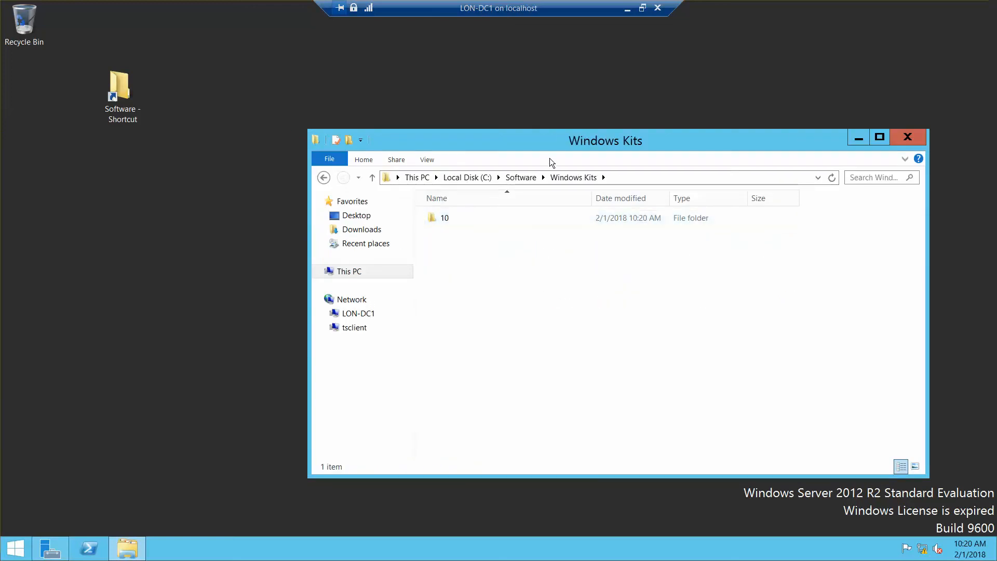
double_click(451, 220)
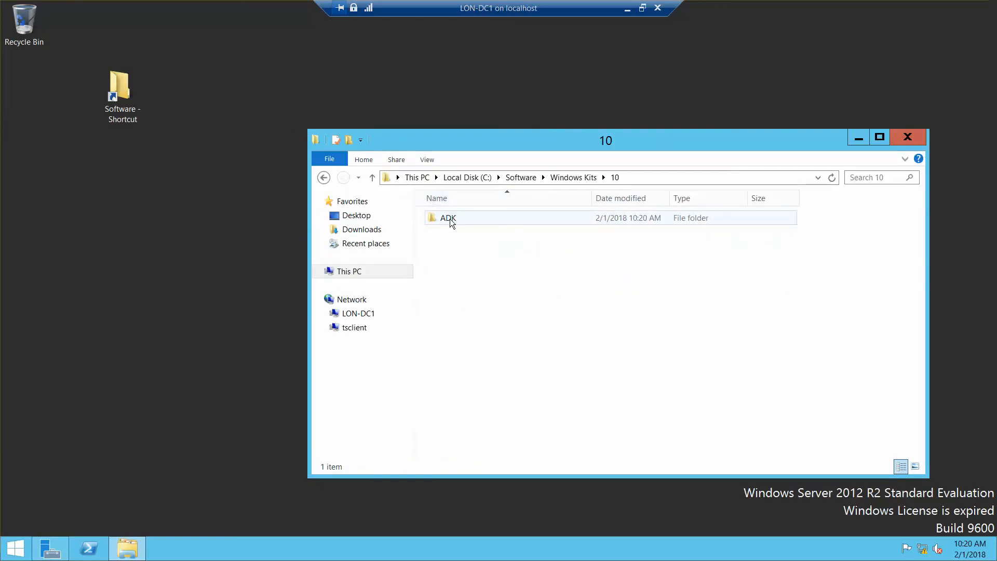
left_click(450, 223)
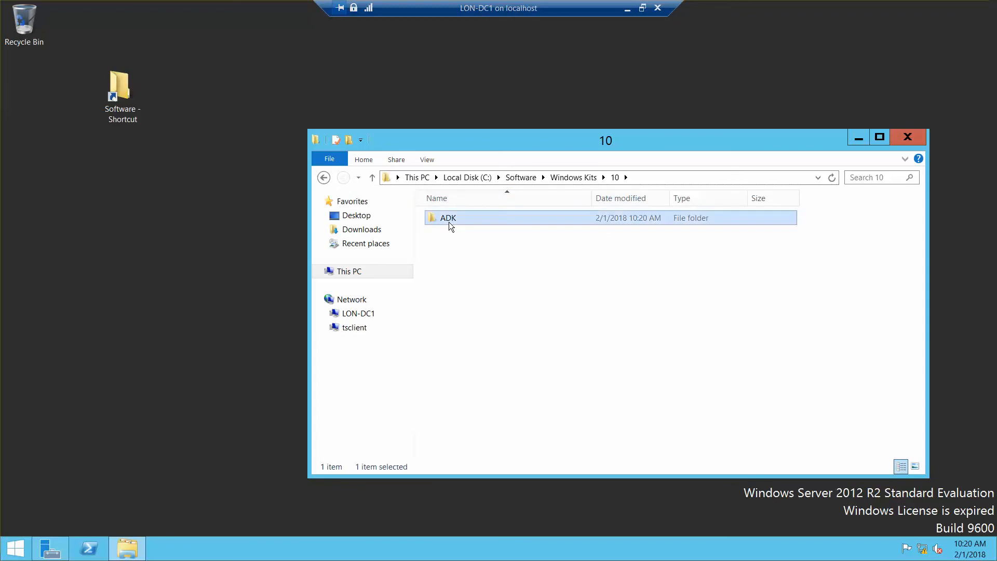
double_click(450, 223)
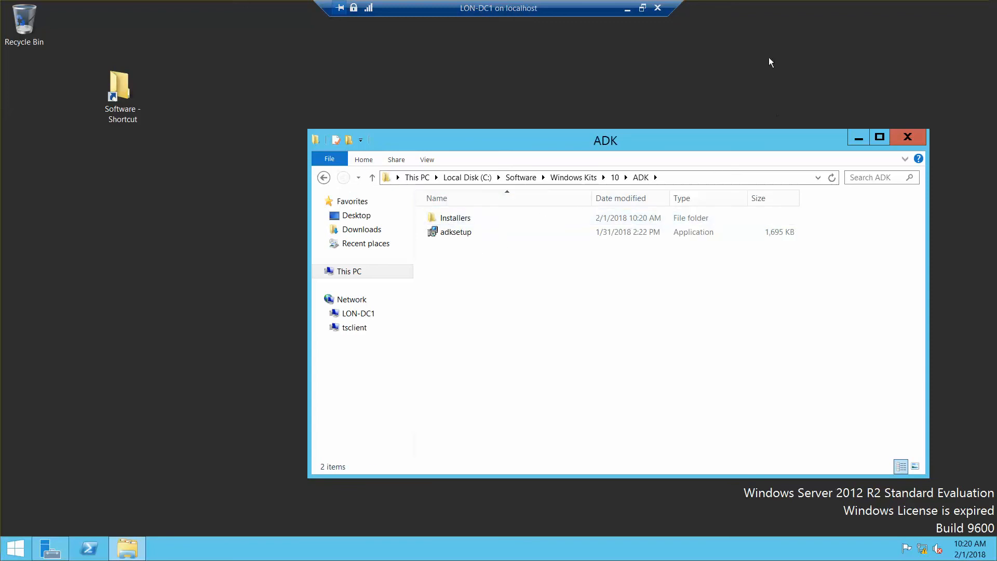
left_click(642, 8)
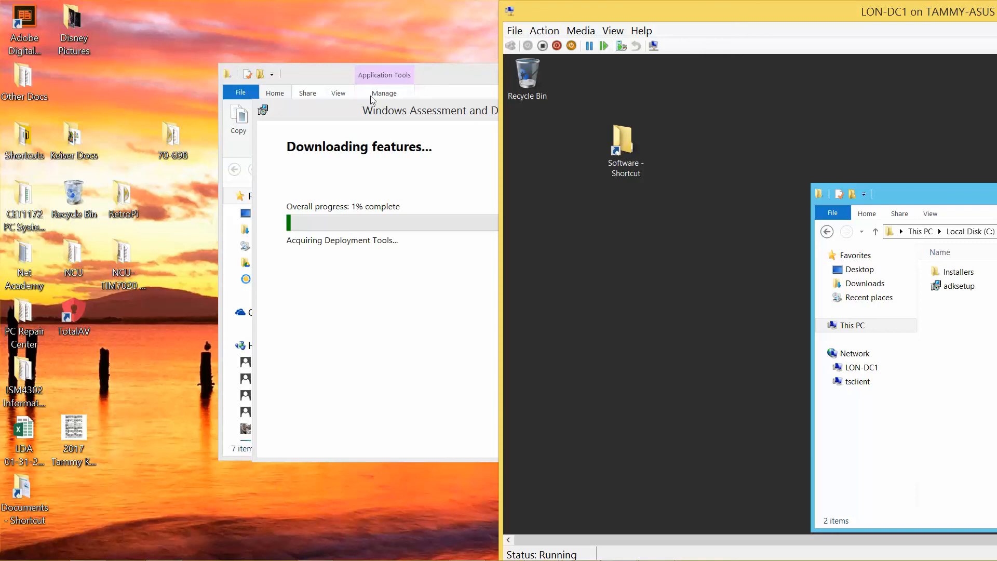
Step: Wait for the Windows ADK feature download to complete, then close the completion message
left_click(367, 118)
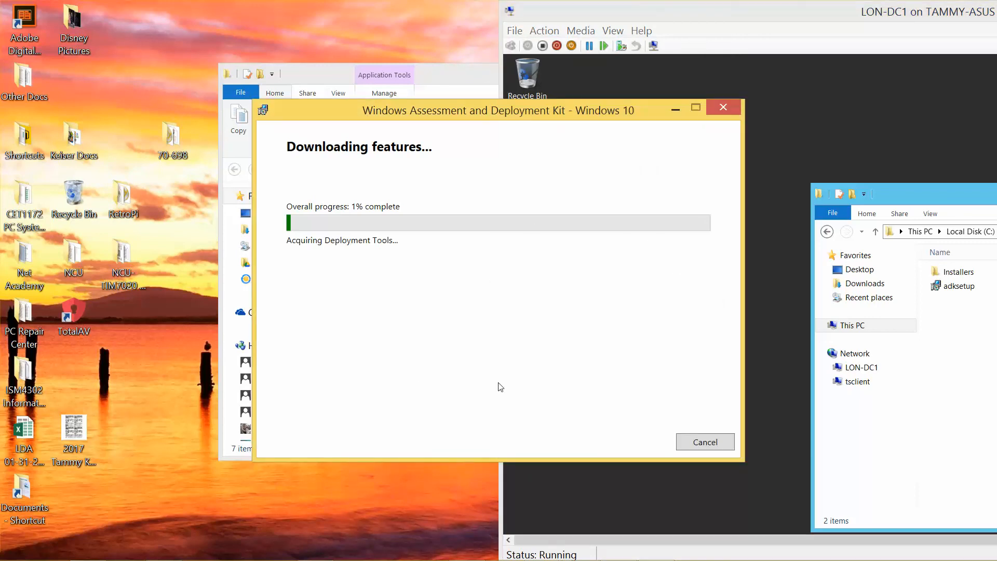
mouse_move(462, 558)
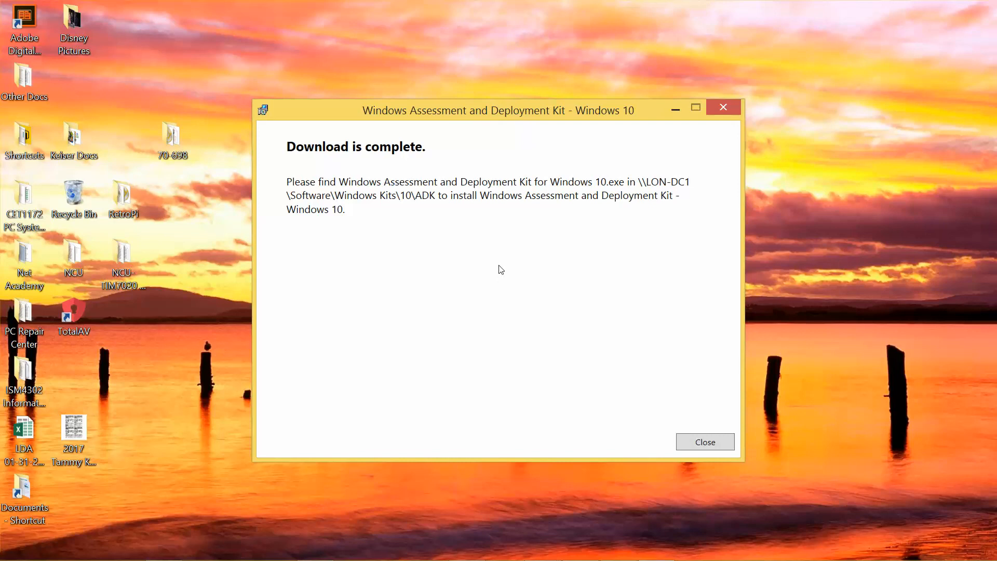
left_click(692, 447)
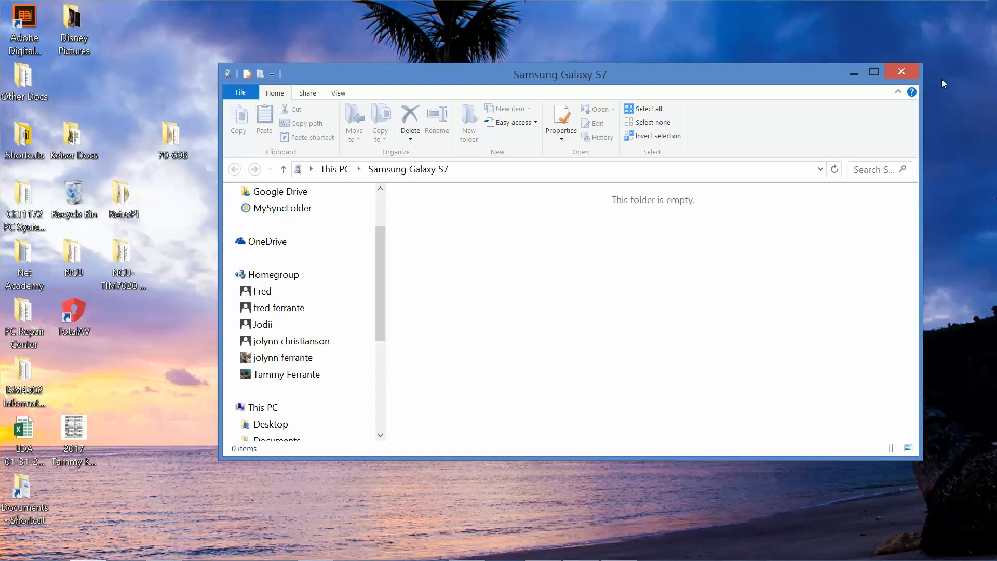
Step: In the Word lab guide, select the Installing and Configuring LON-SVR1 heading after the ADK steps
left_click(912, 72)
mouse_move(307, 556)
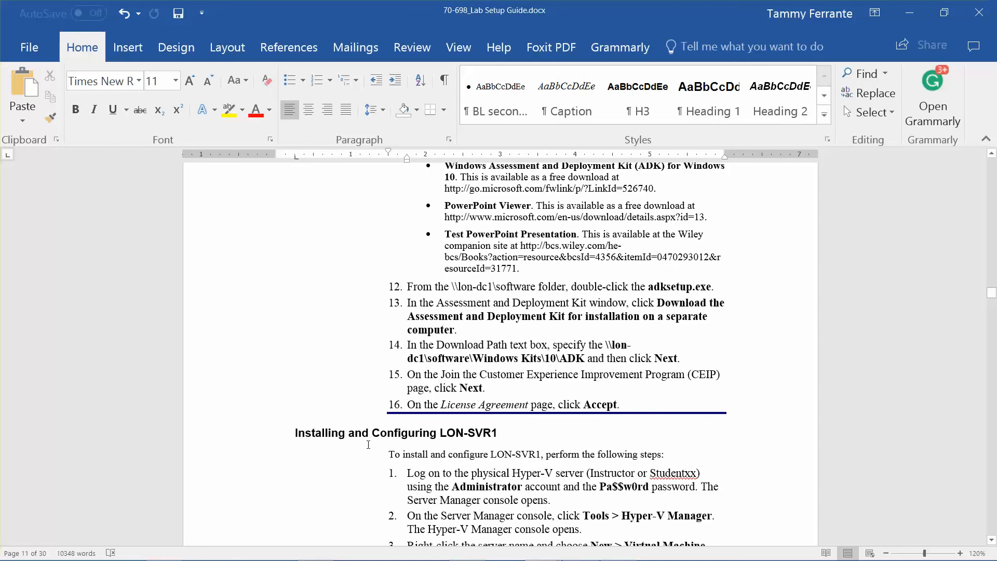
left_click_drag(289, 432, 521, 445)
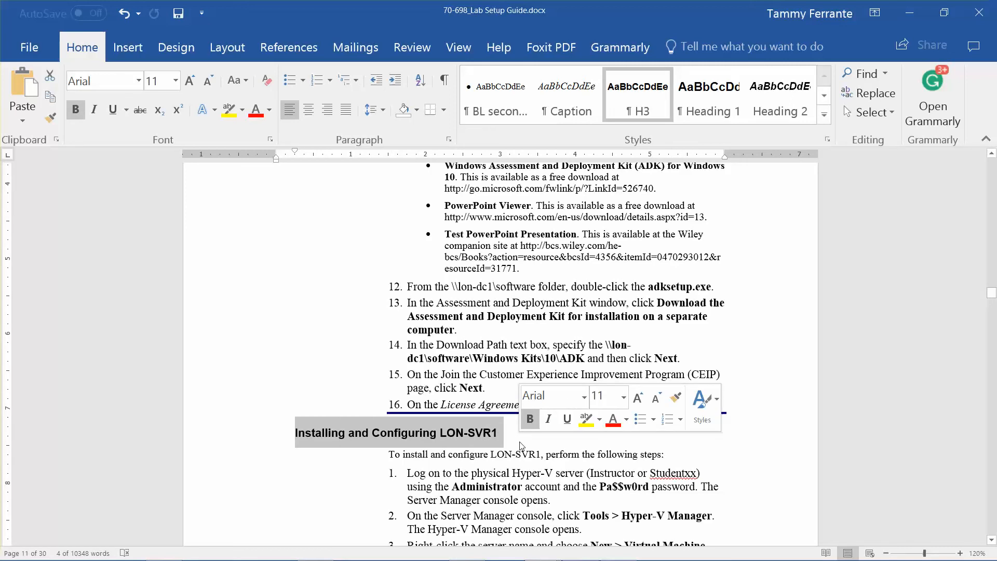
mouse_move(577, 558)
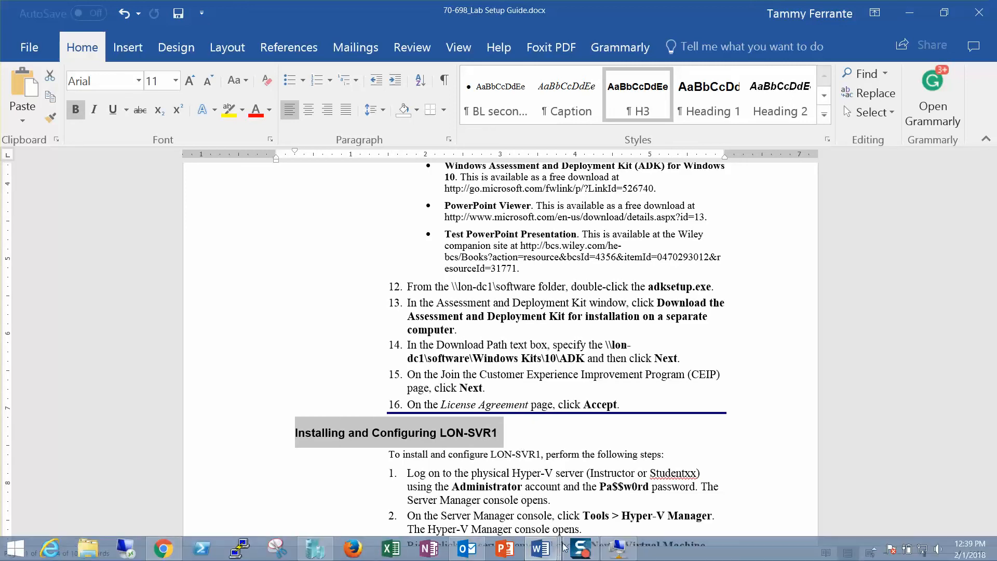